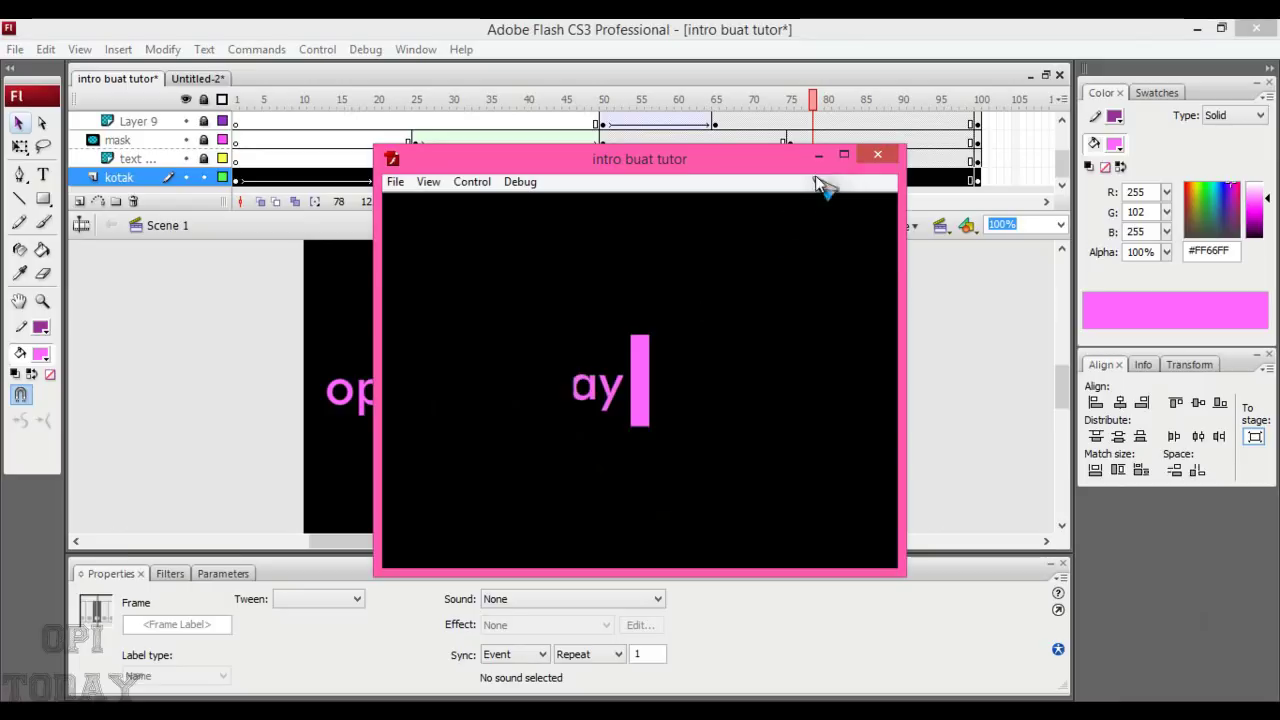
Close the intro preview and switch to the Untitled-2 document, selecting Layer 1's first frame.
{"action": "left_click", "coordinate": [875, 158]}
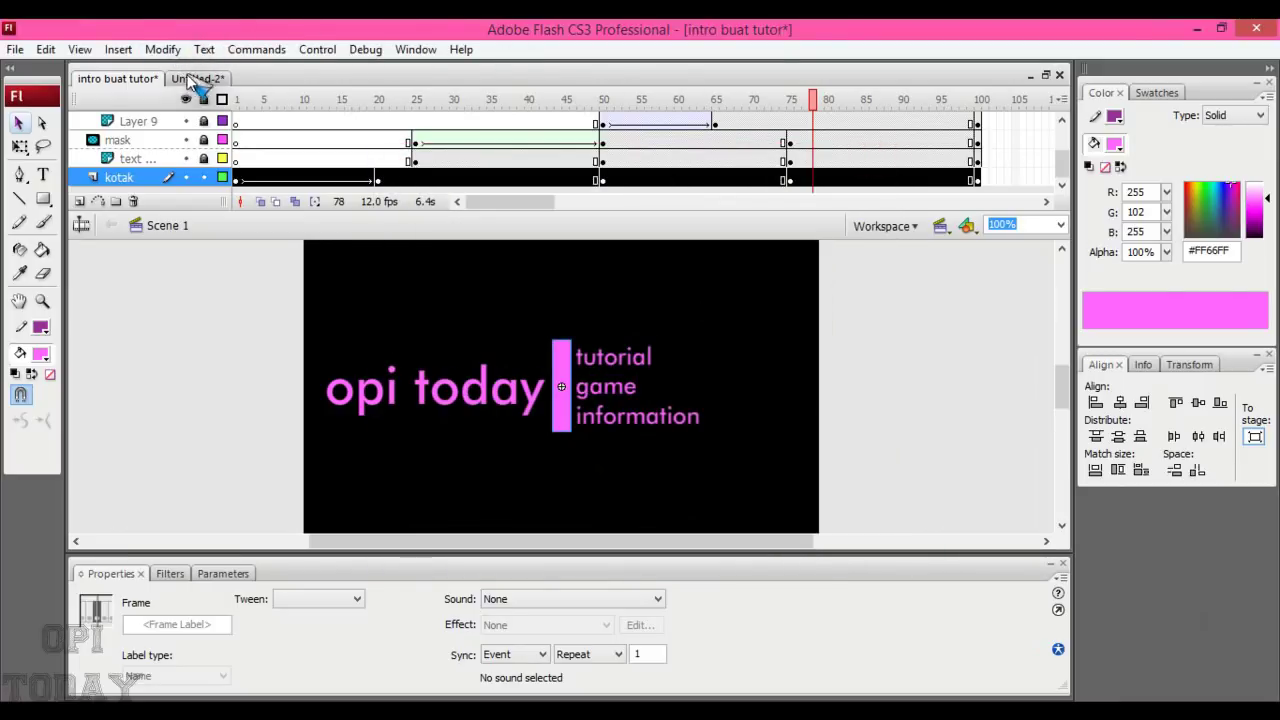
{"action": "left_click", "coordinate": [195, 78]}
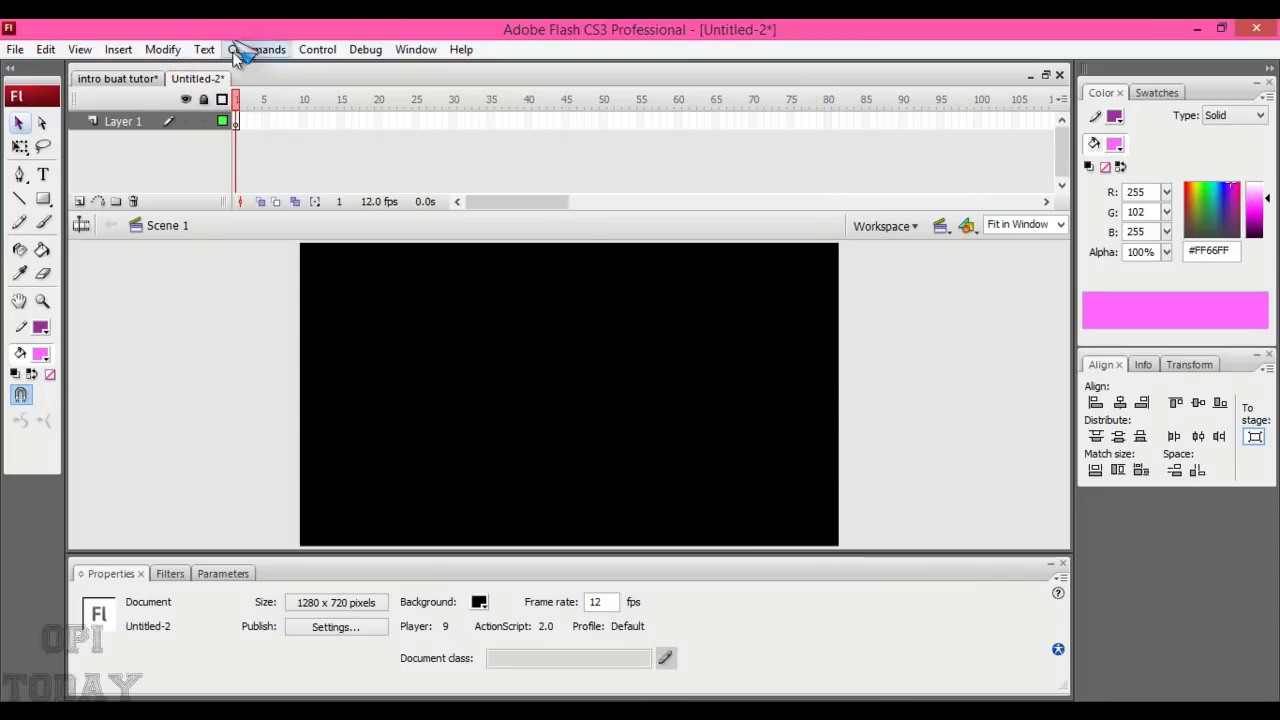
{"action": "left_click", "coordinate": [236, 121]}
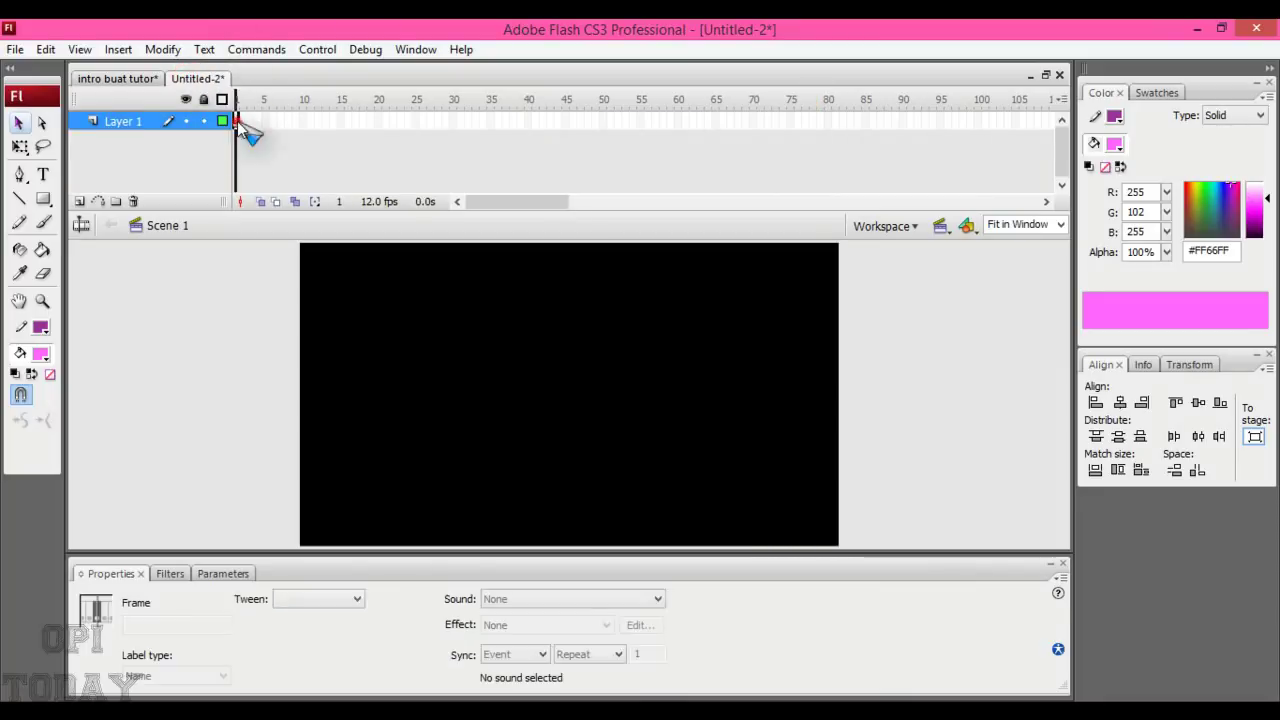
{"action": "left_click", "coordinate": [134, 120]}
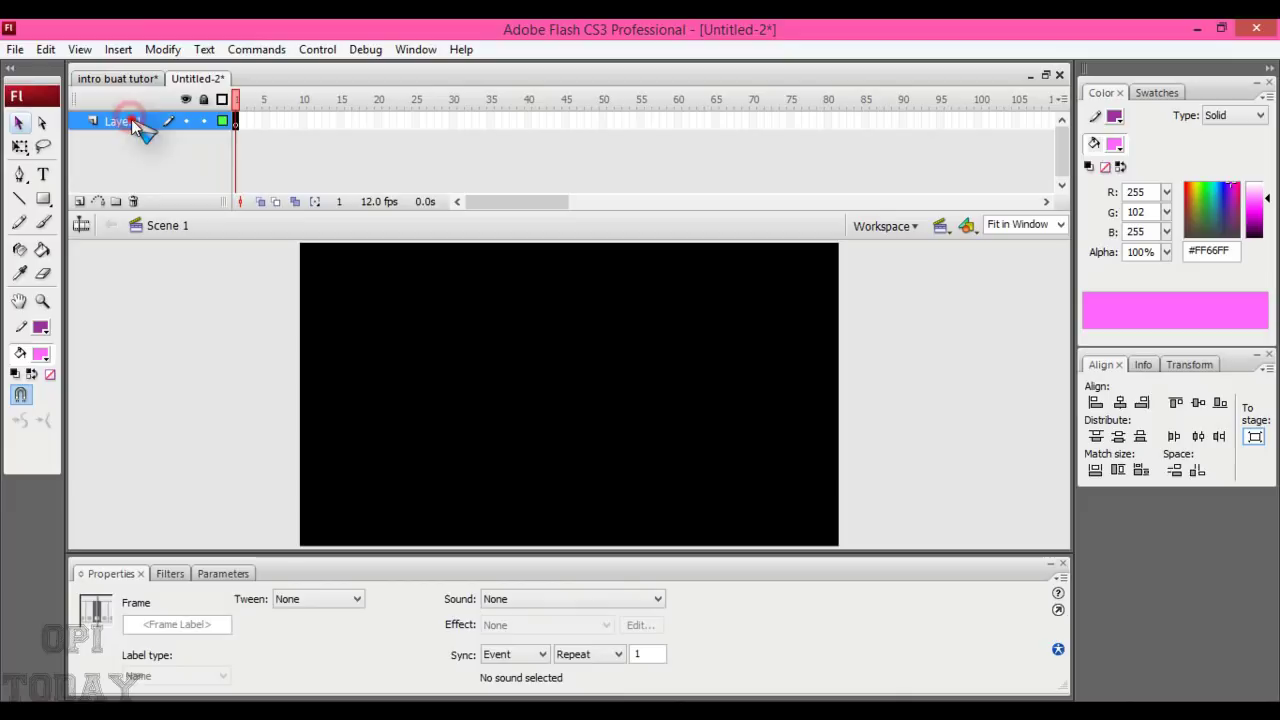
Configure the document properties with dimensions of 1280 x 720 px, a black background and a frame rate of 12 fps.
{"action": "left_click", "coordinate": [484, 358]}
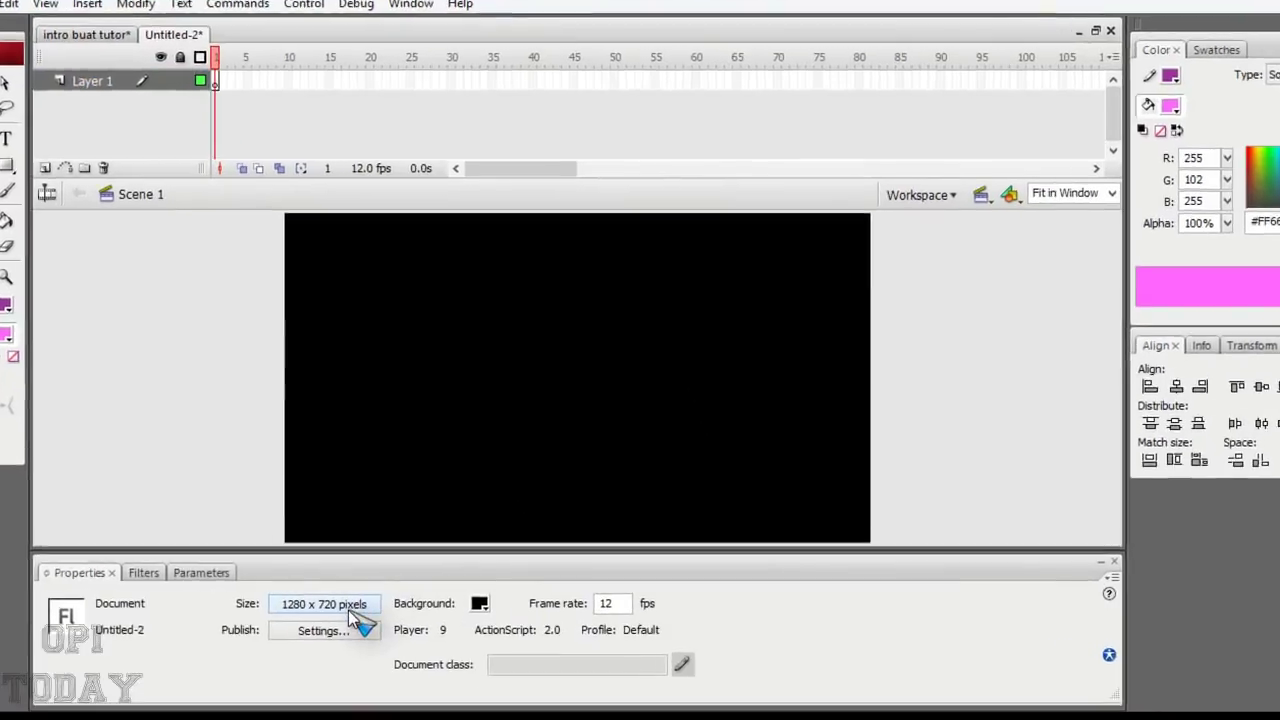
{"action": "left_click", "coordinate": [360, 602]}
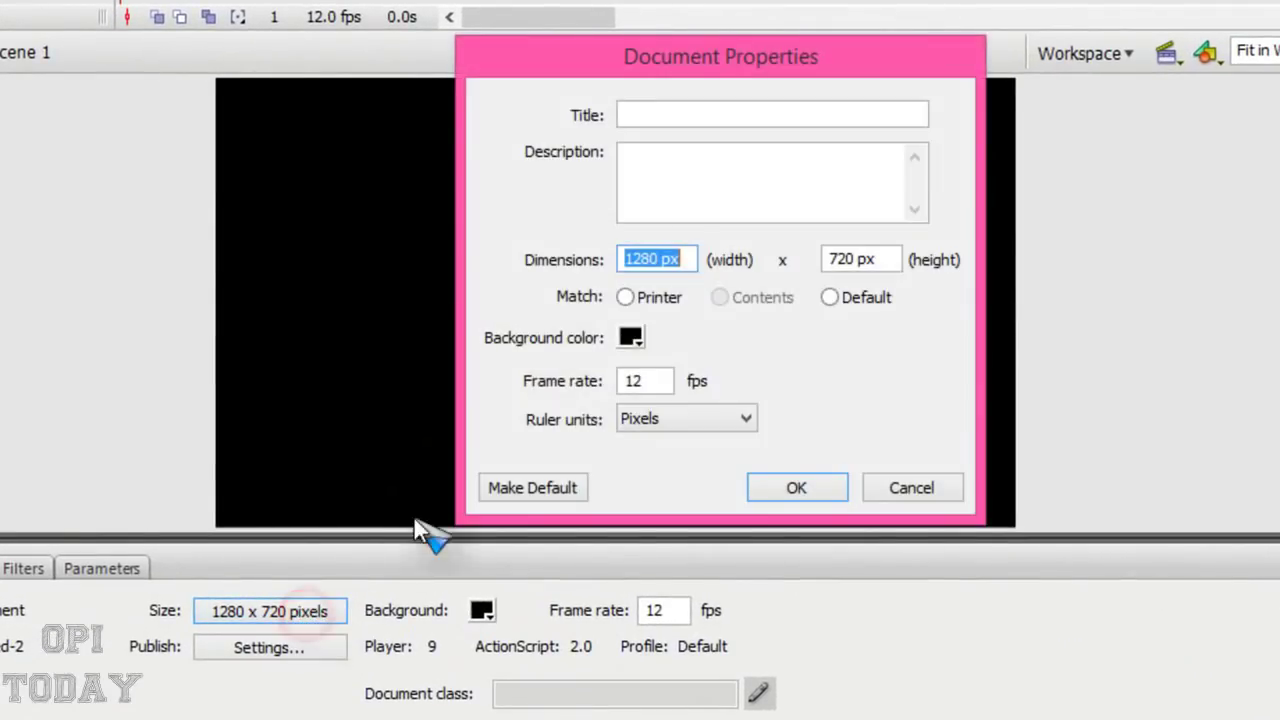
{"action": "left_click", "coordinate": [657, 259]}
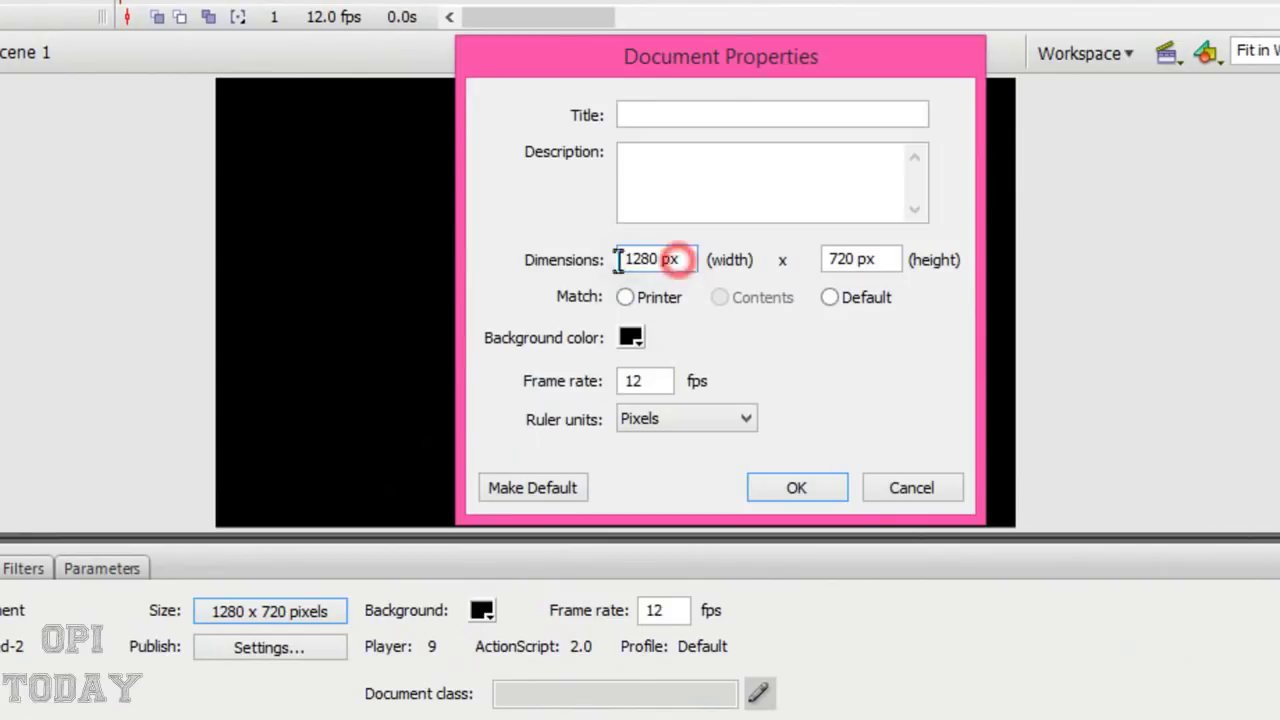
{"action": "left_click", "coordinate": [888, 259]}
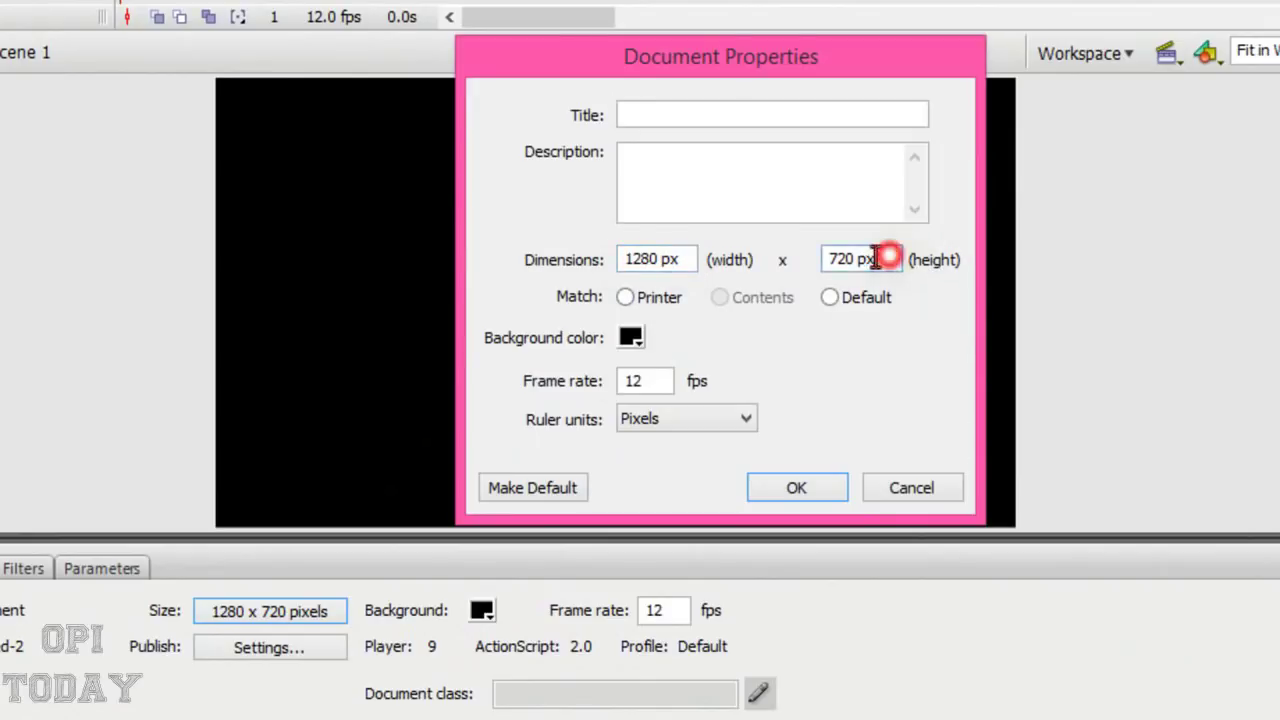
{"action": "left_click", "coordinate": [631, 337]}
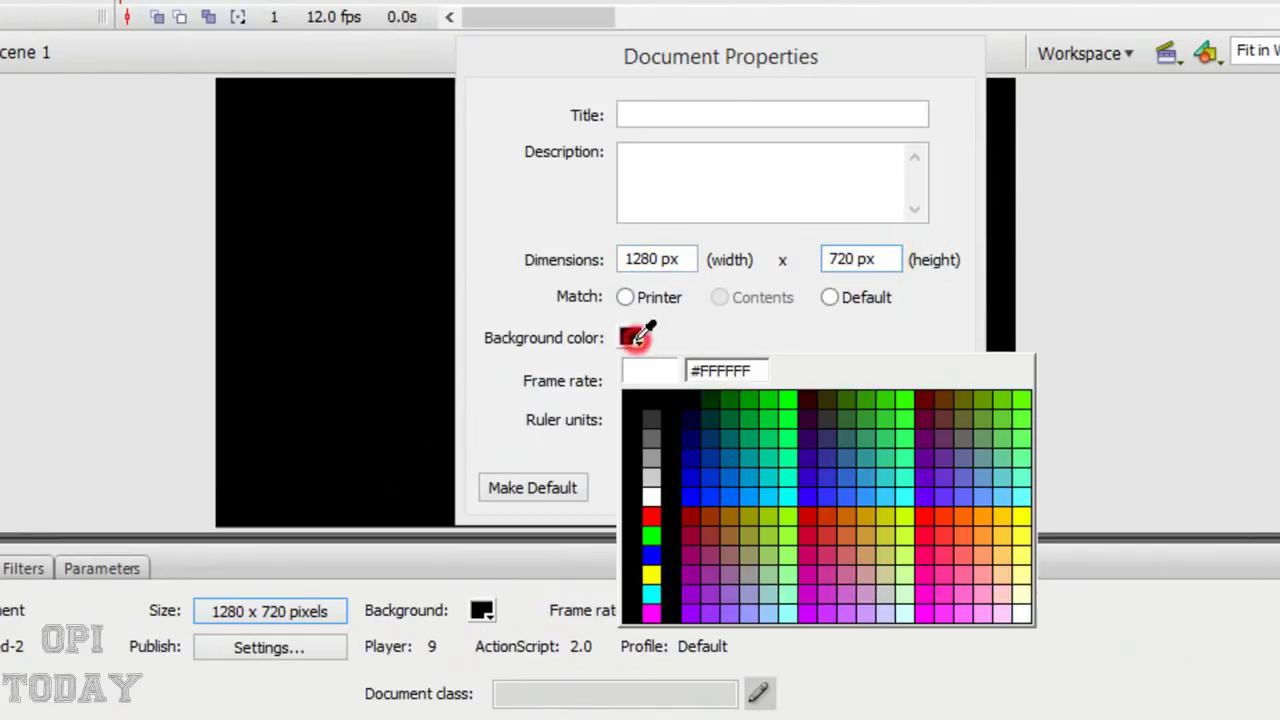
{"action": "left_click", "coordinate": [632, 392]}
{"action": "double_click", "coordinate": [652, 381]}
{"action": "left_click", "coordinate": [780, 489]}
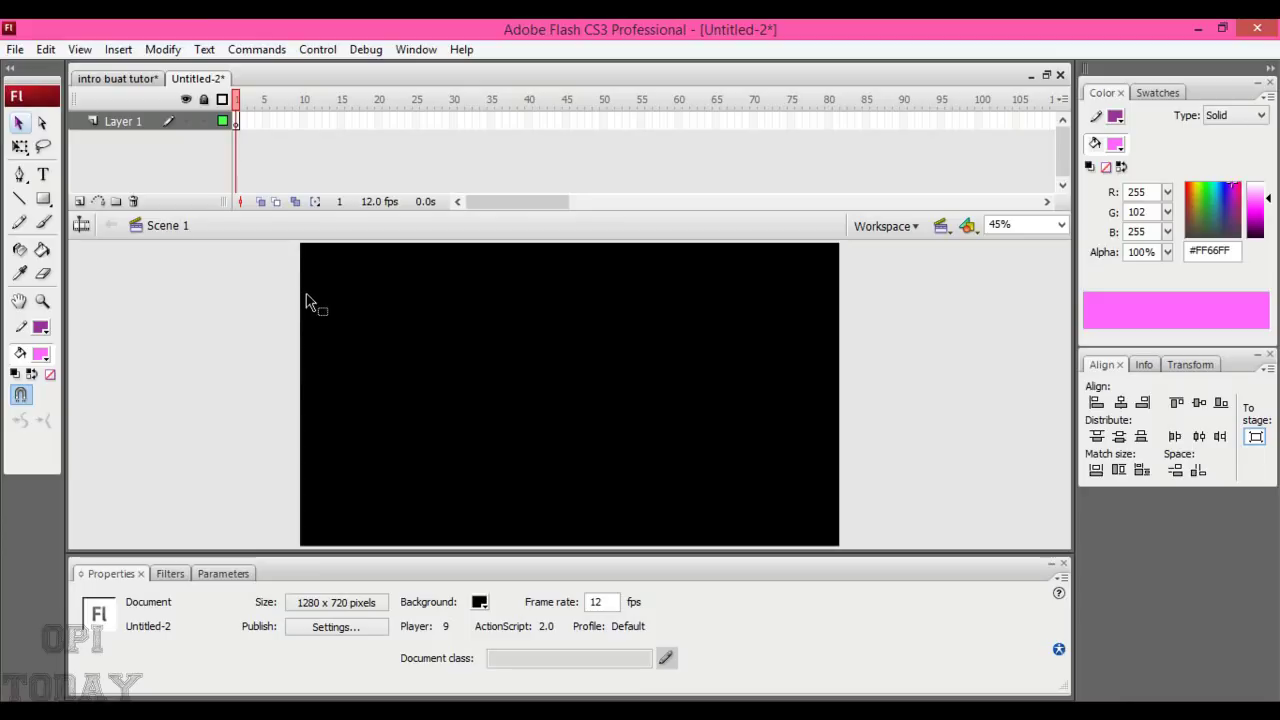
Rename Layer 1 as kotak.
{"action": "double_click", "coordinate": [128, 121]}
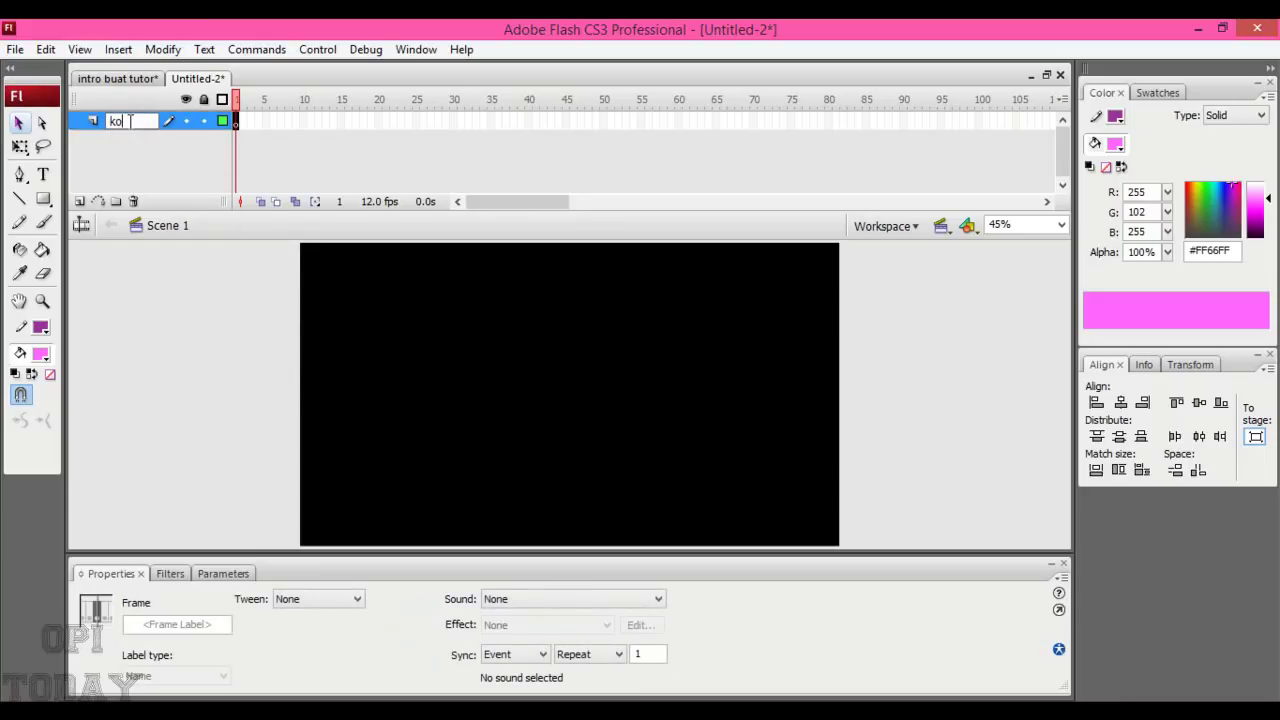
{"action": "key", "text": "Return"}
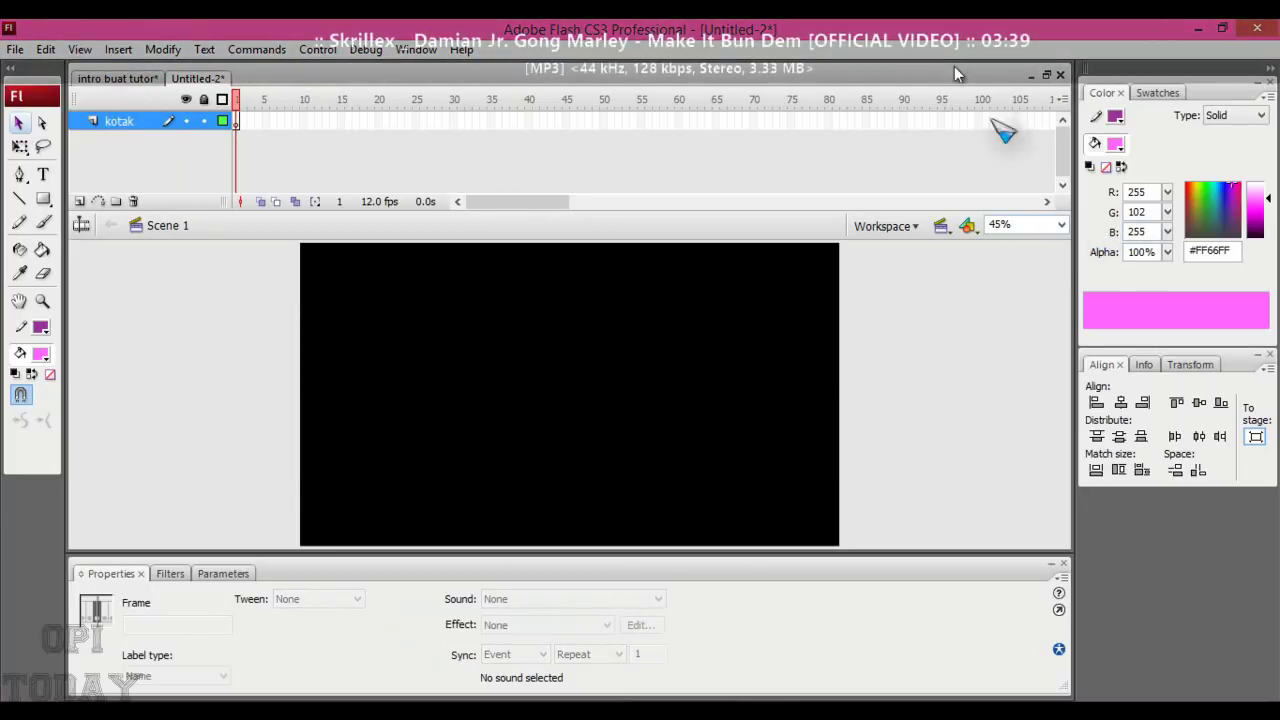
Set up the Rectangle tool with no stroke and the magenta fill #FF33FF.
{"action": "left_click", "coordinate": [1061, 225]}
{"action": "key", "text": "z"}
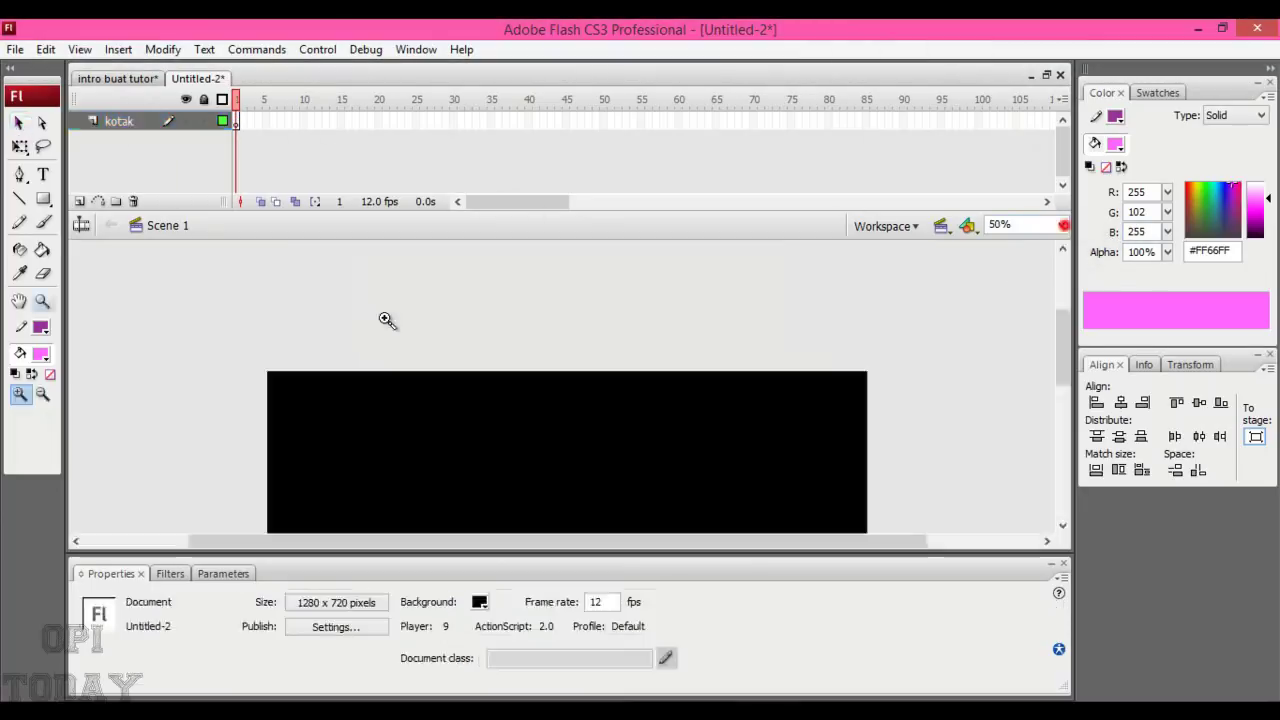
{"action": "scroll", "coordinate": [894, 354], "scroll_direction": "down", "scroll_amount": 2}
{"action": "scroll", "coordinate": [893, 355], "scroll_direction": "up", "scroll_amount": 4}
{"action": "scroll", "coordinate": [893, 355], "scroll_direction": "up", "scroll_amount": 2}
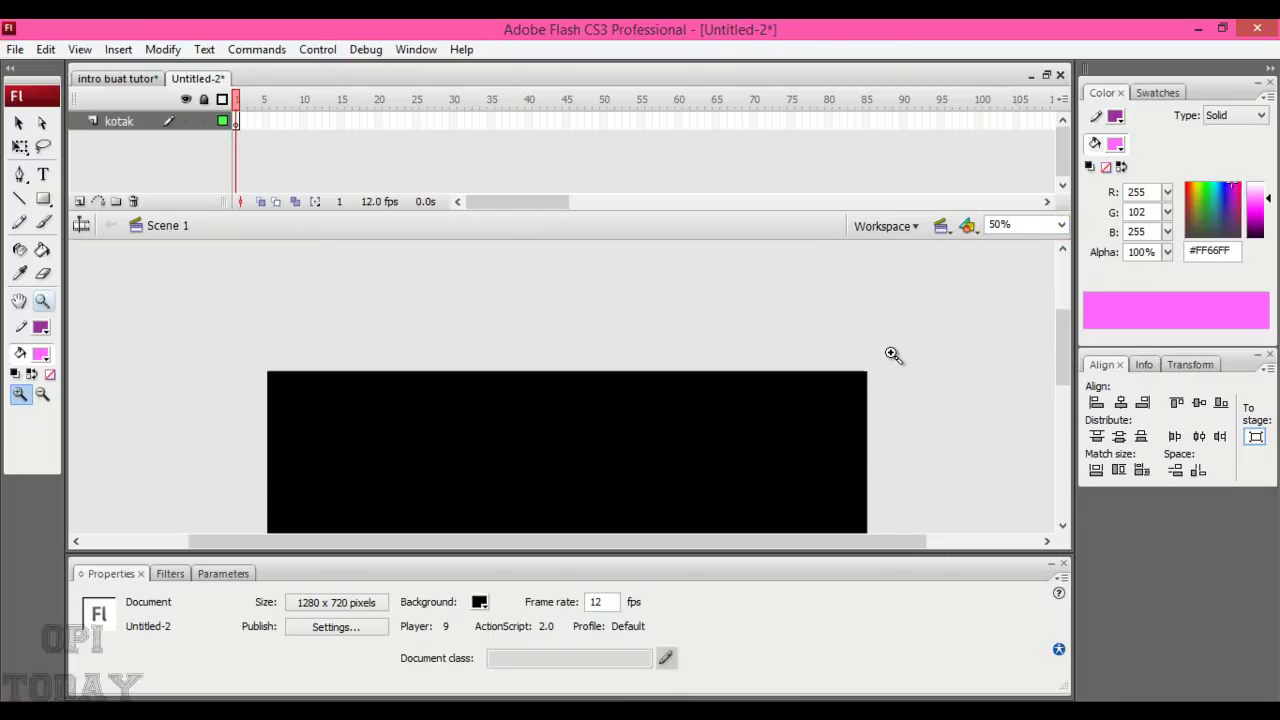
{"action": "left_click", "coordinate": [21, 125]}
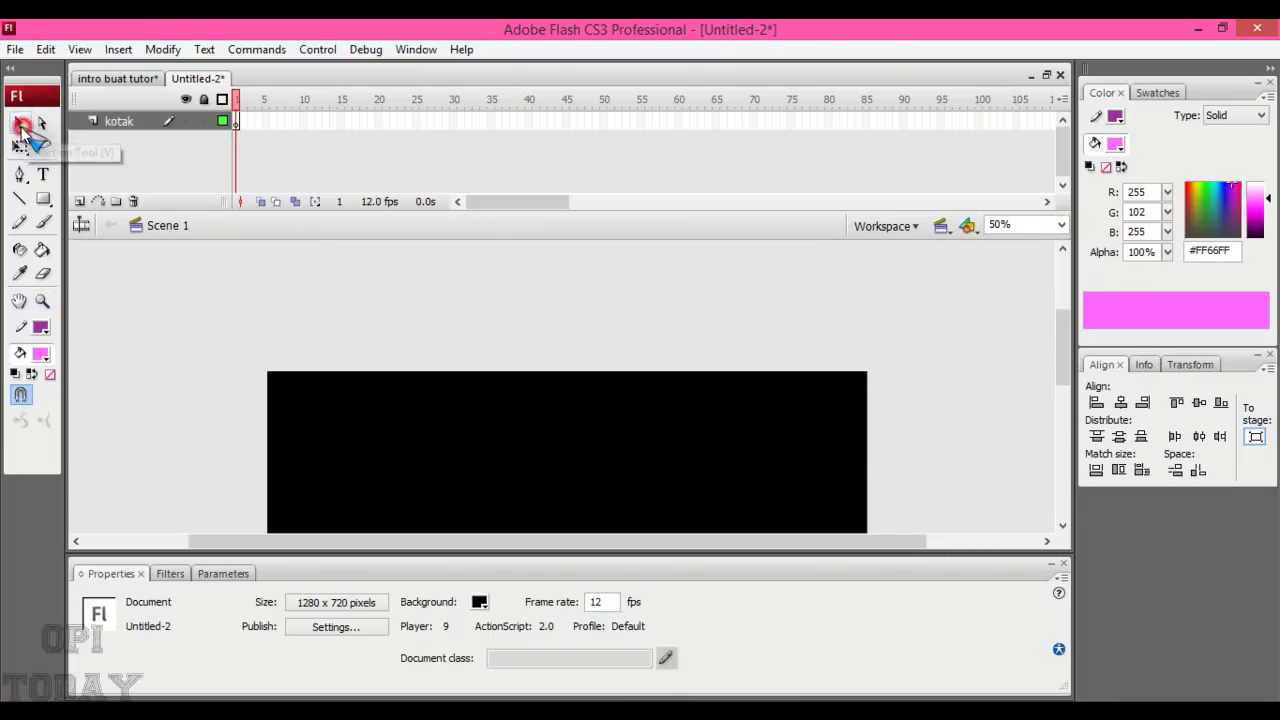
{"action": "left_click", "coordinate": [43, 203]}
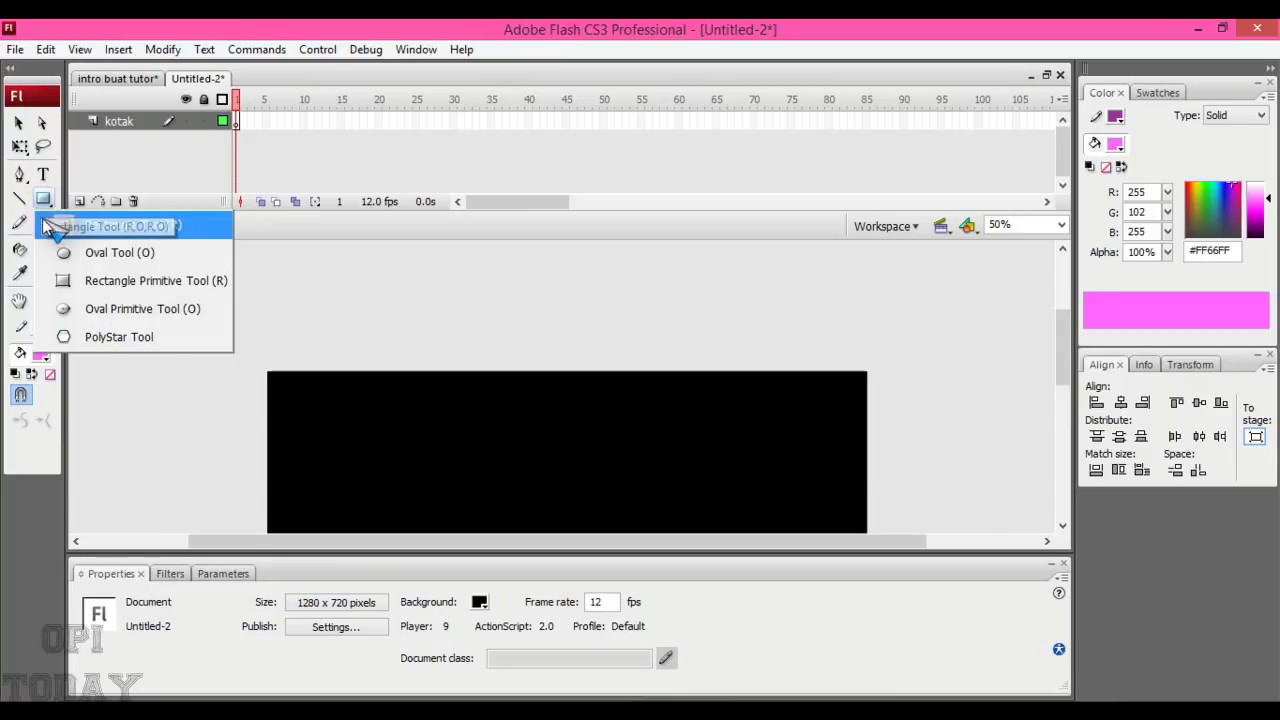
{"action": "left_click", "coordinate": [160, 226]}
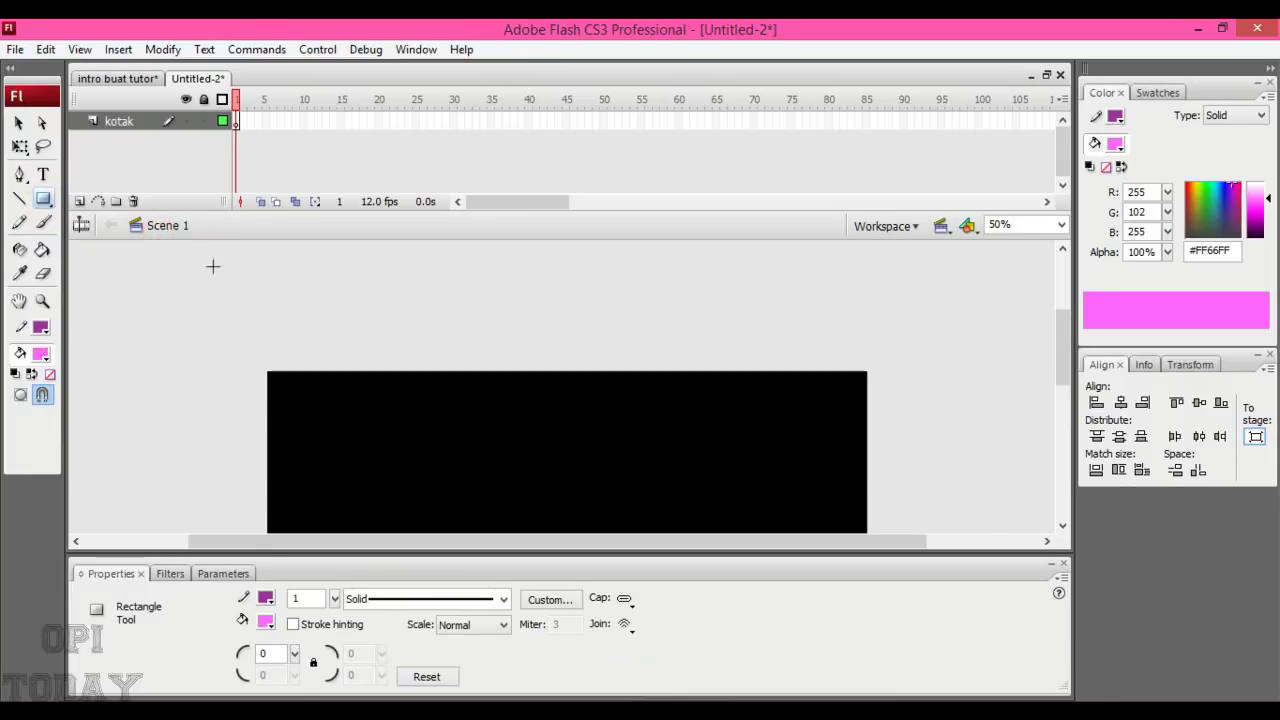
{"action": "left_click", "coordinate": [266, 598]}
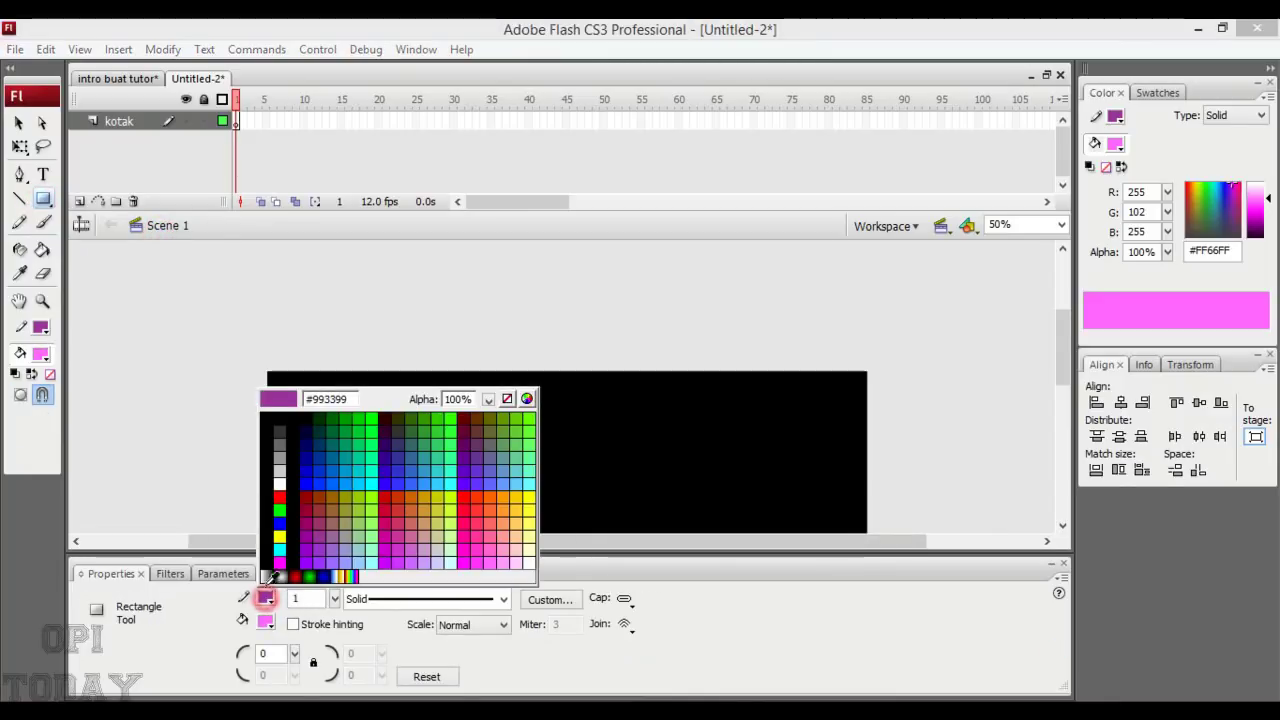
{"action": "left_click", "coordinate": [502, 400]}
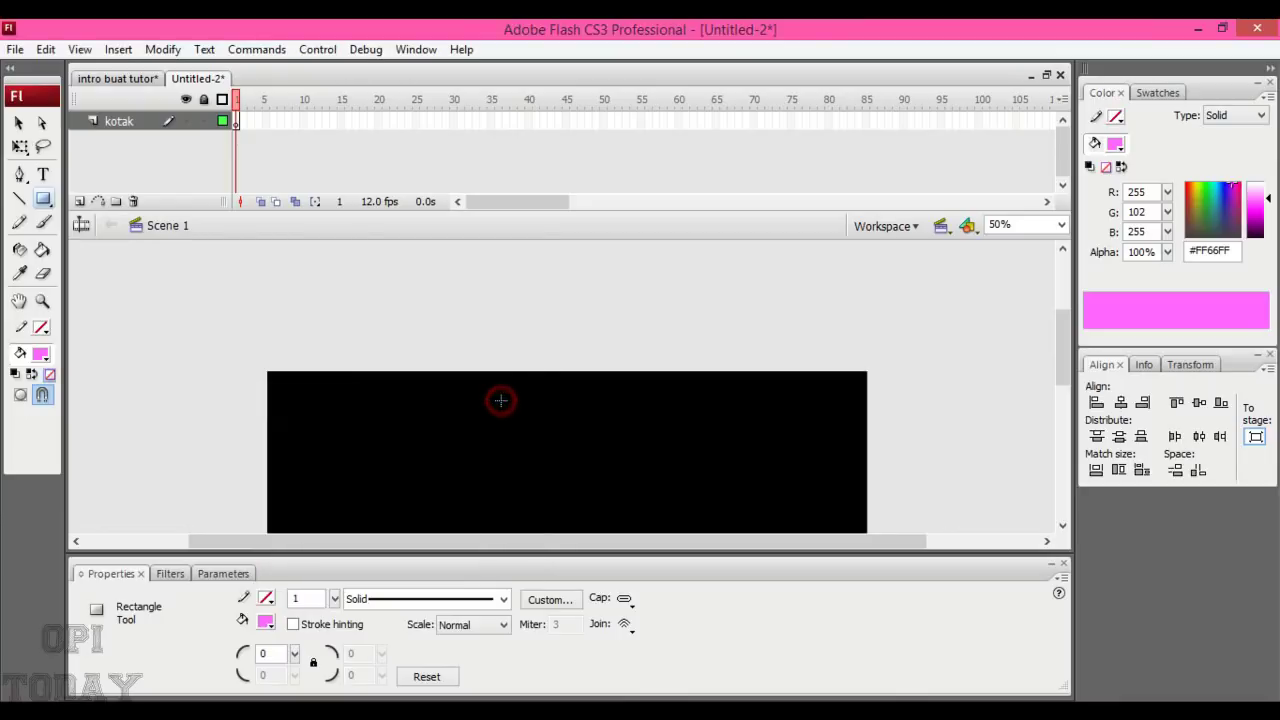
{"action": "left_click", "coordinate": [266, 622]}
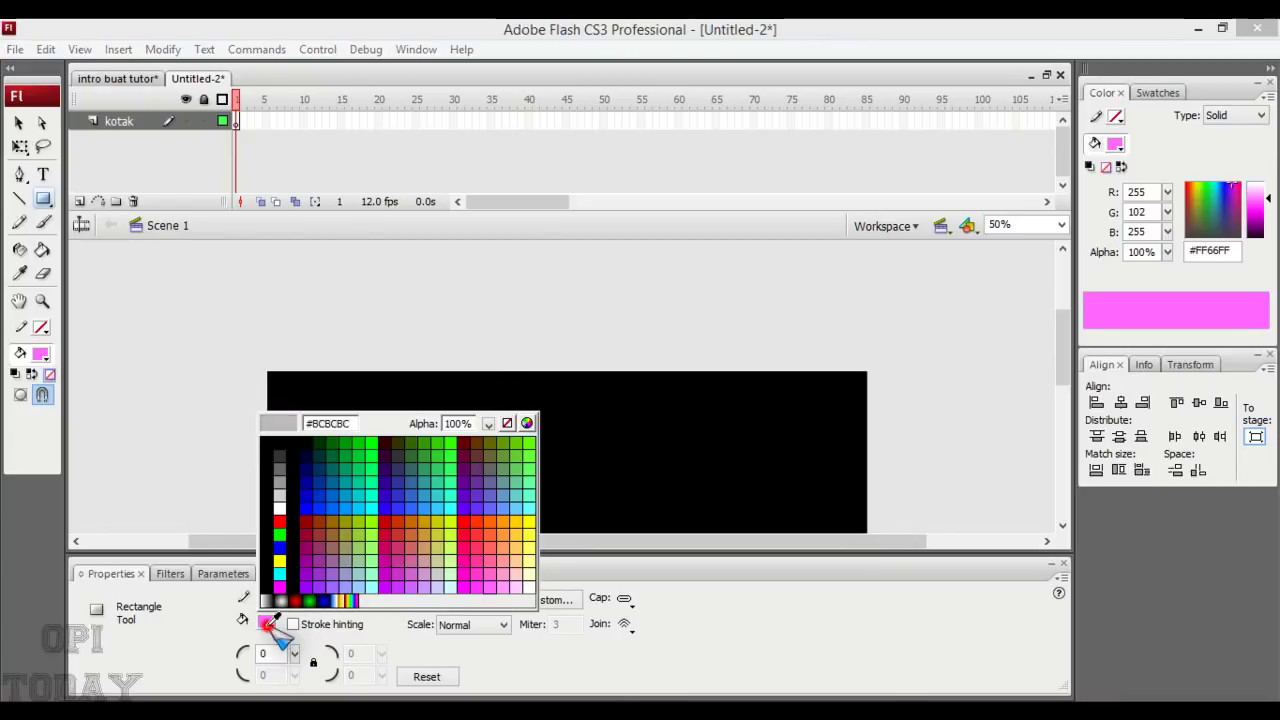
{"action": "left_click", "coordinate": [478, 588]}
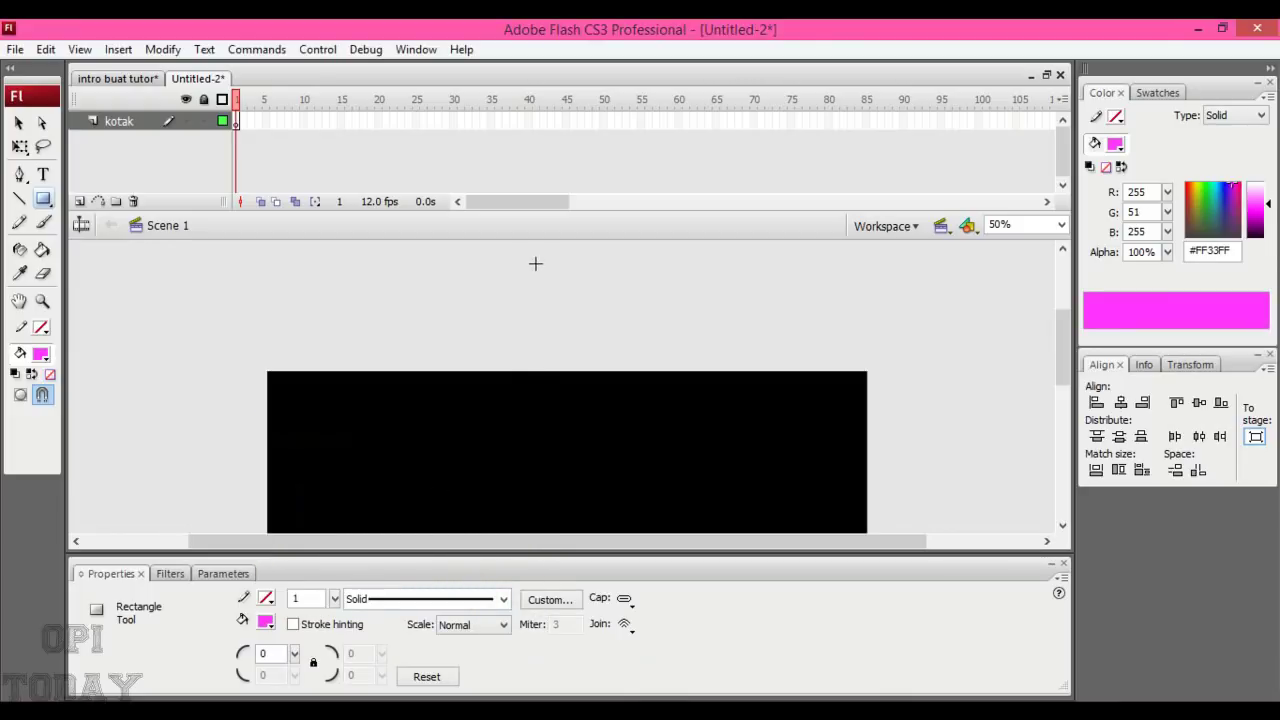
Draw a narrow upright rectangle about 64 px wide and 256 px high just above the stage's upper edge.
{"action": "key", "text": "z"}
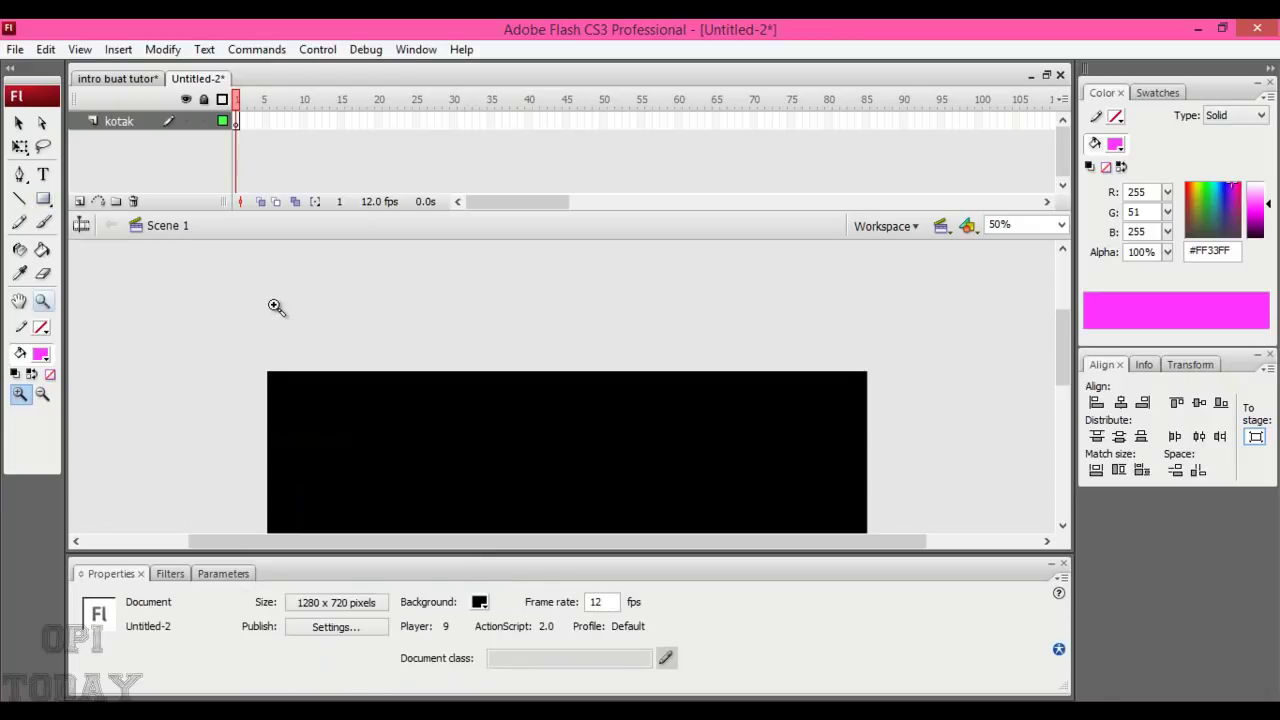
{"action": "left_click", "coordinate": [517, 320], "text": "alt"}
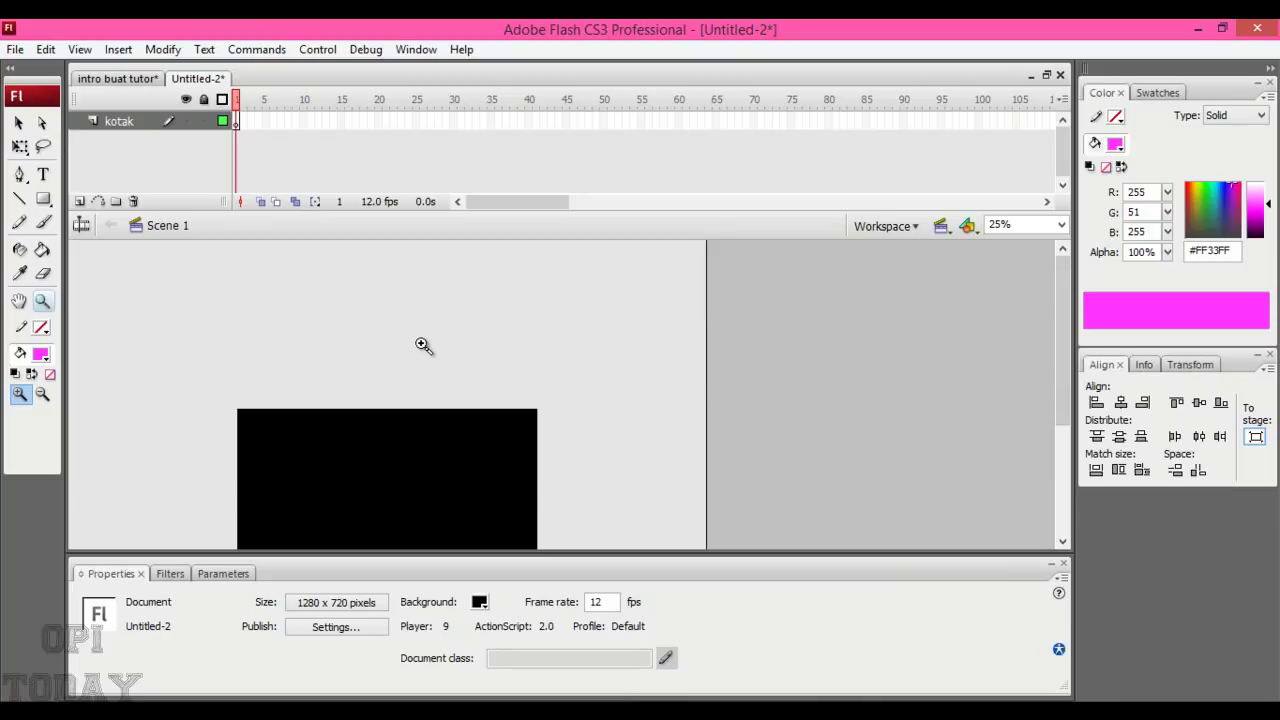
{"action": "left_click", "coordinate": [43, 199]}
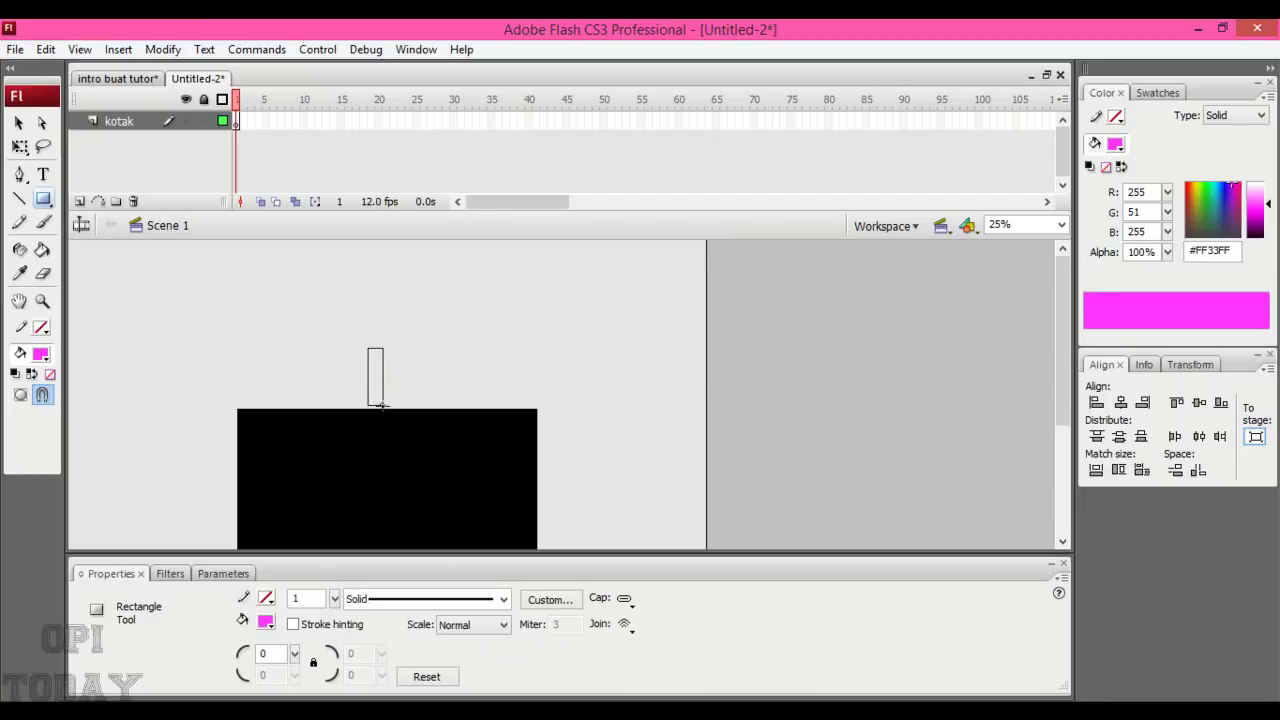
{"action": "left_click_drag", "start_coordinate": [382, 408], "coordinate": [383, 408]}
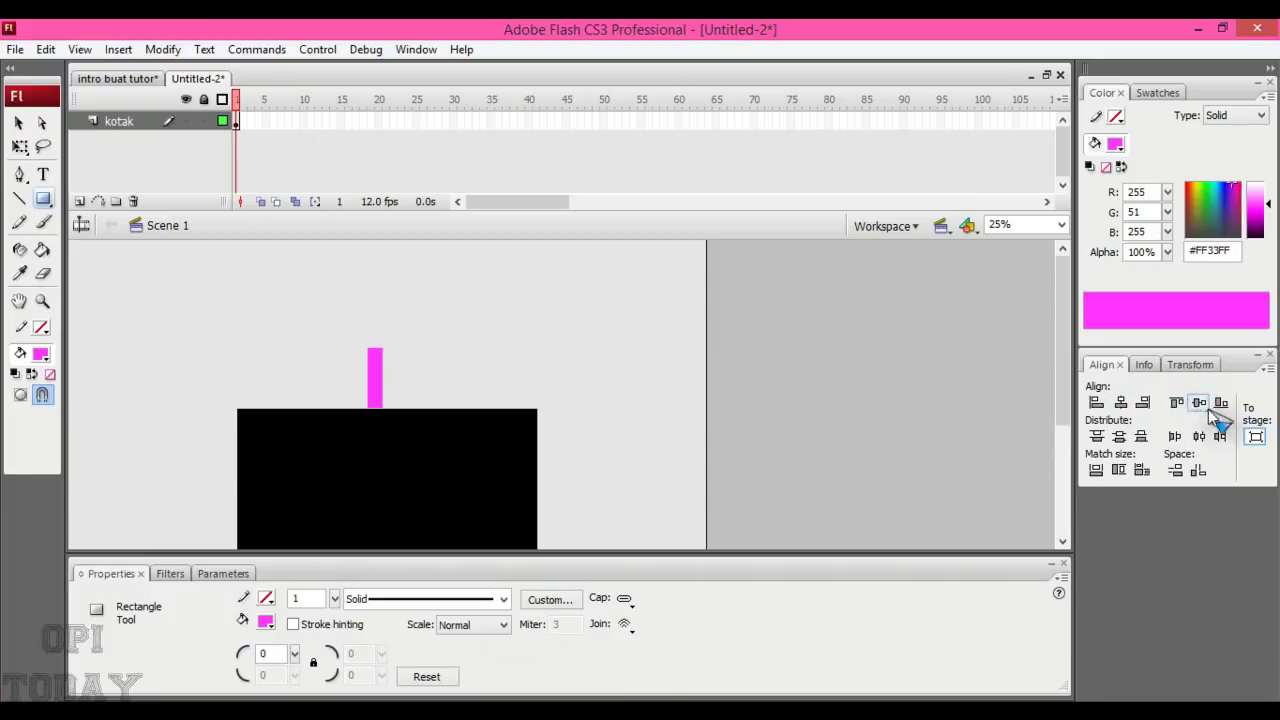
{"action": "left_click", "coordinate": [412, 54]}
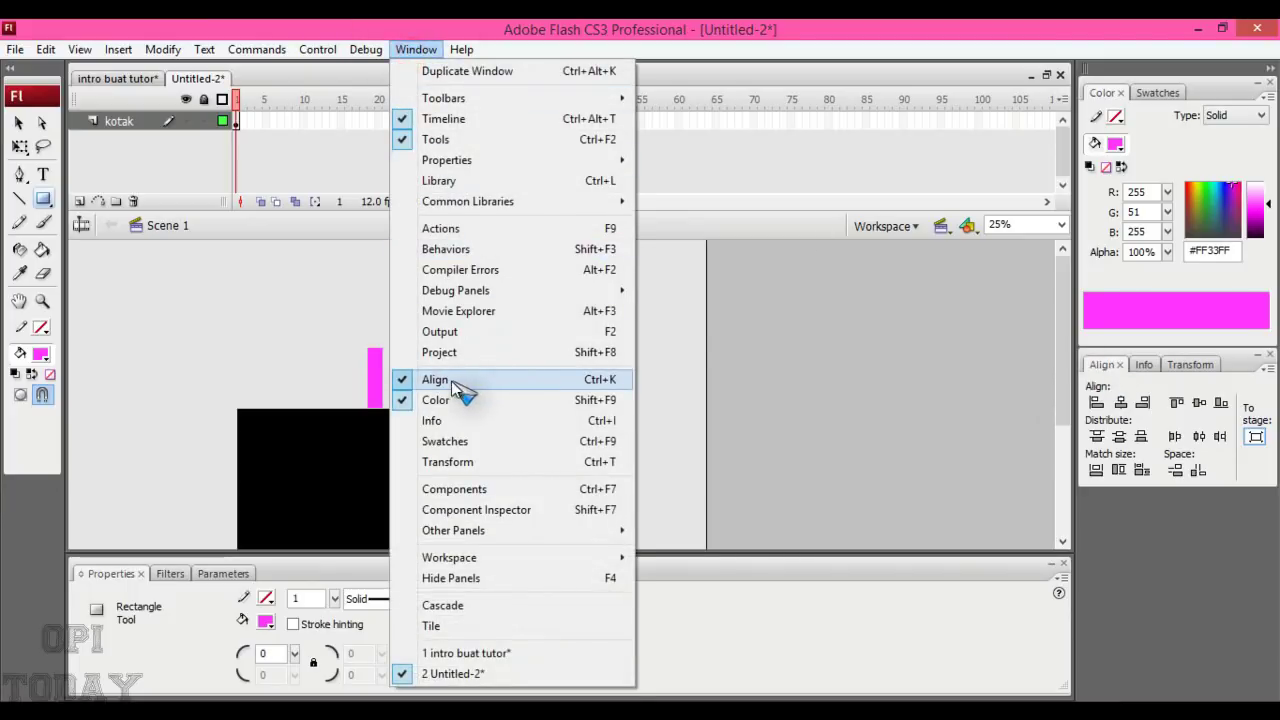
{"action": "left_click", "coordinate": [418, 48]}
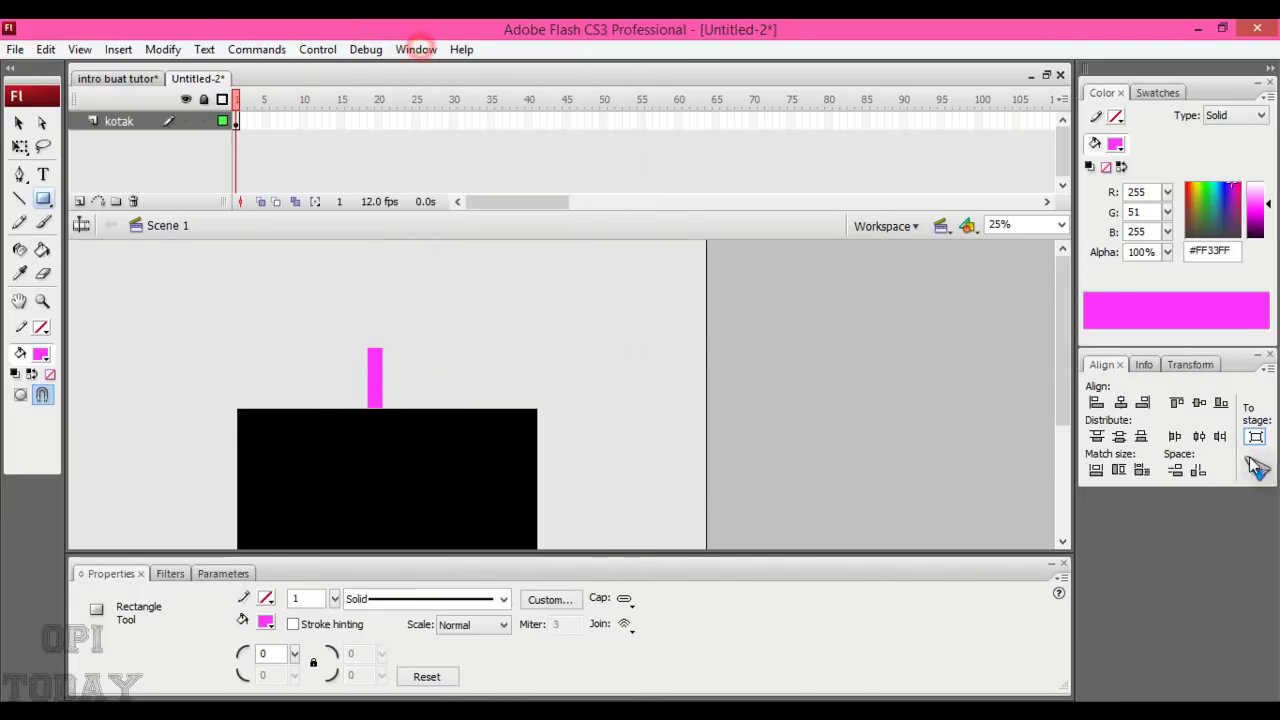
{"action": "left_click", "coordinate": [1200, 403]}
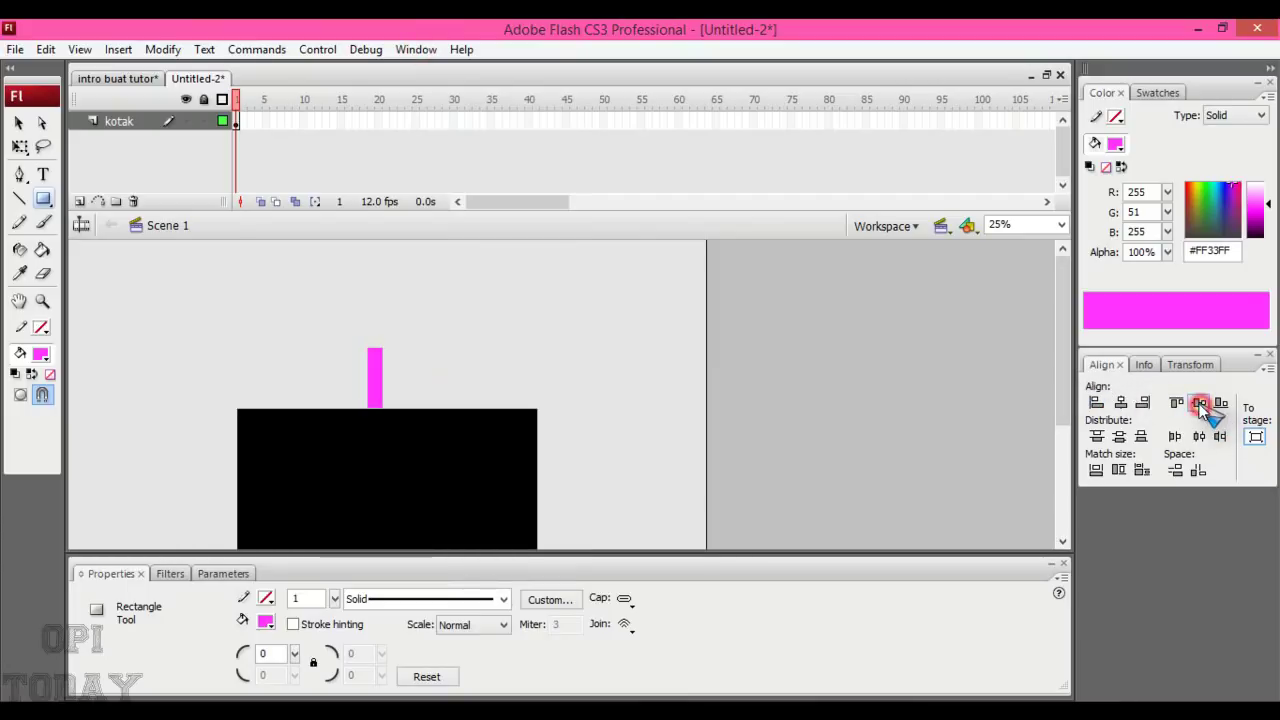
Return to the Selection tool and insert a keyframe at frame 15 of the kotak layer.
{"action": "left_click", "coordinate": [18, 122]}
{"action": "left_click", "coordinate": [378, 376]}
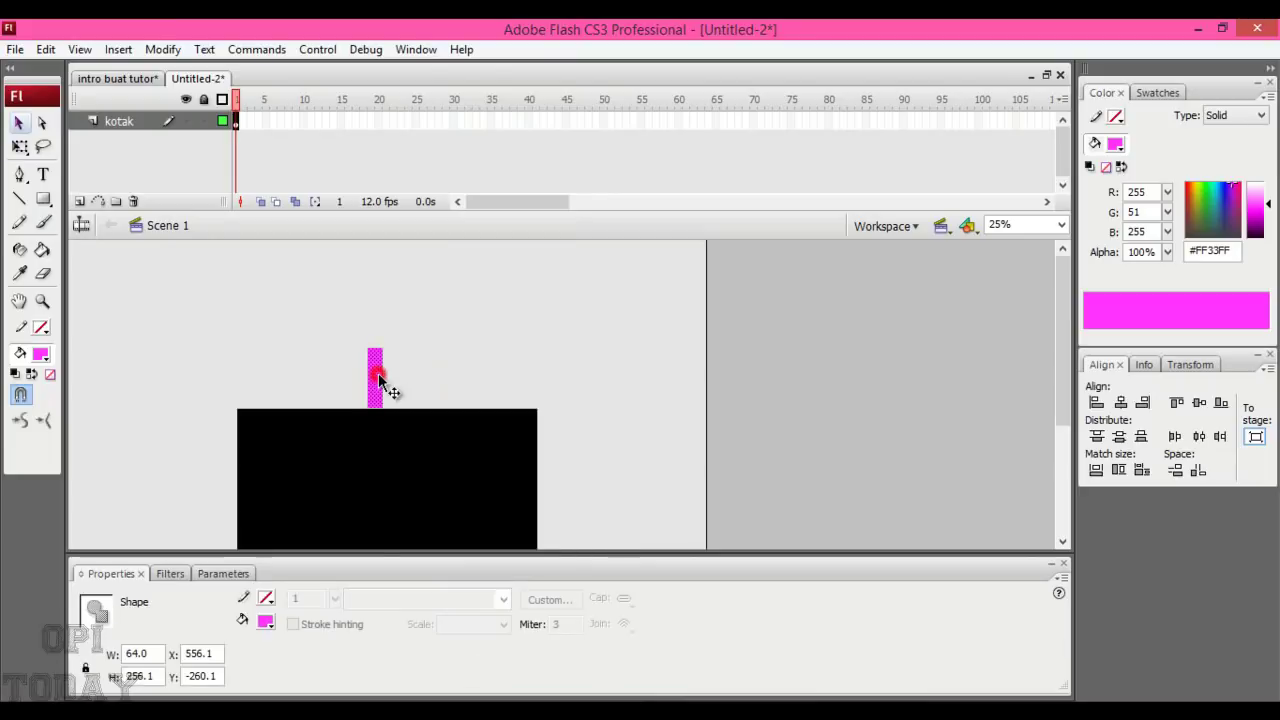
{"action": "left_click", "coordinate": [340, 120]}
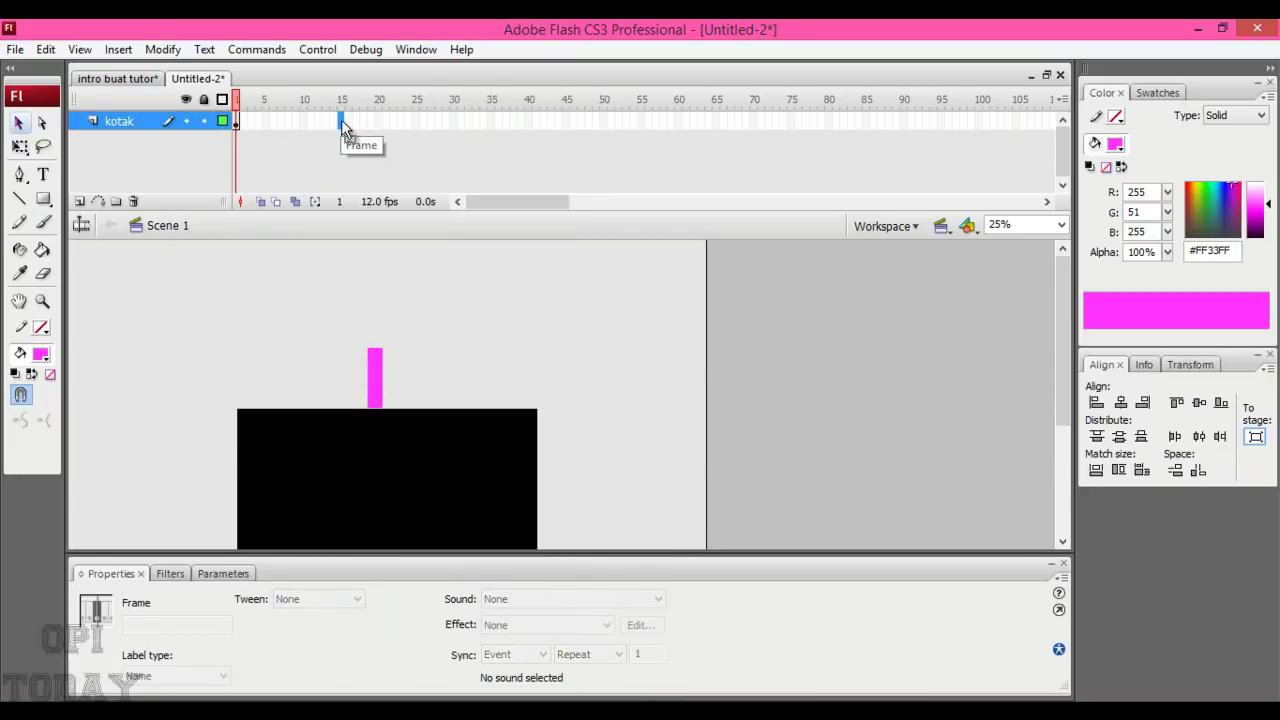
{"action": "right_click", "coordinate": [341, 119]}
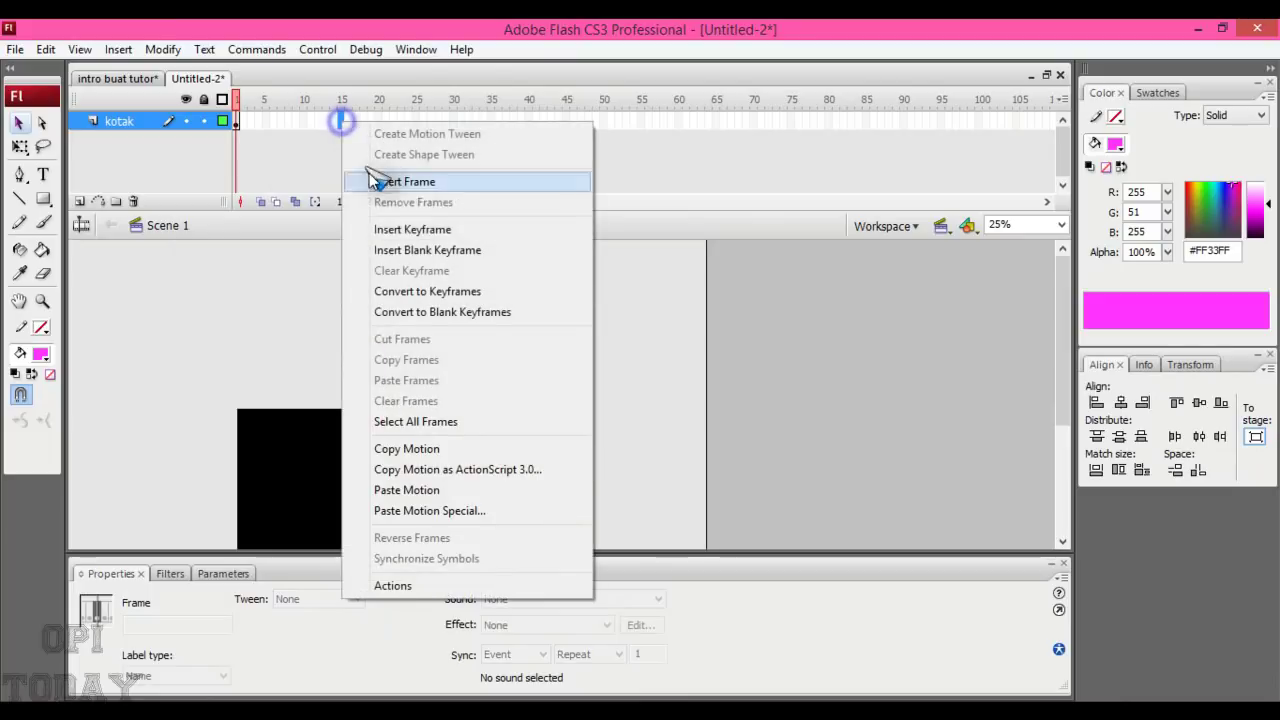
{"action": "left_click", "coordinate": [440, 230]}
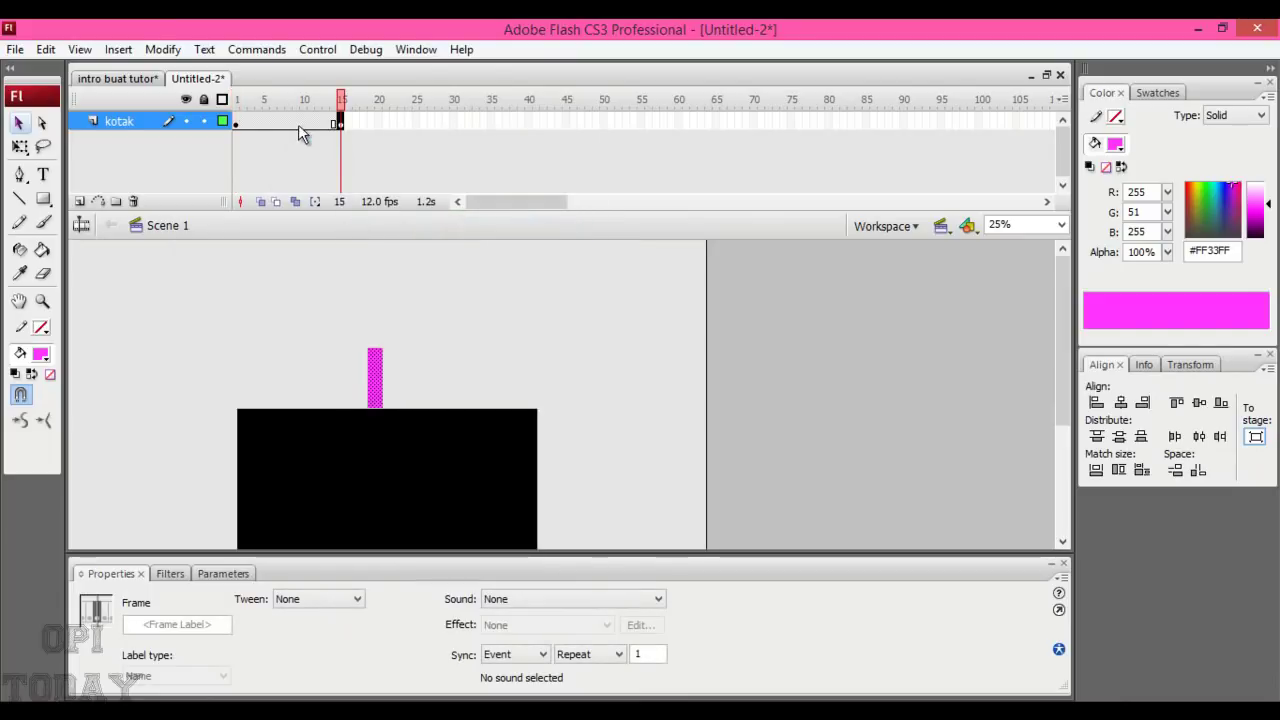
Center the magenta rectangle horizontally relative to the stage on frame 15.
{"action": "left_click", "coordinate": [338, 121]}
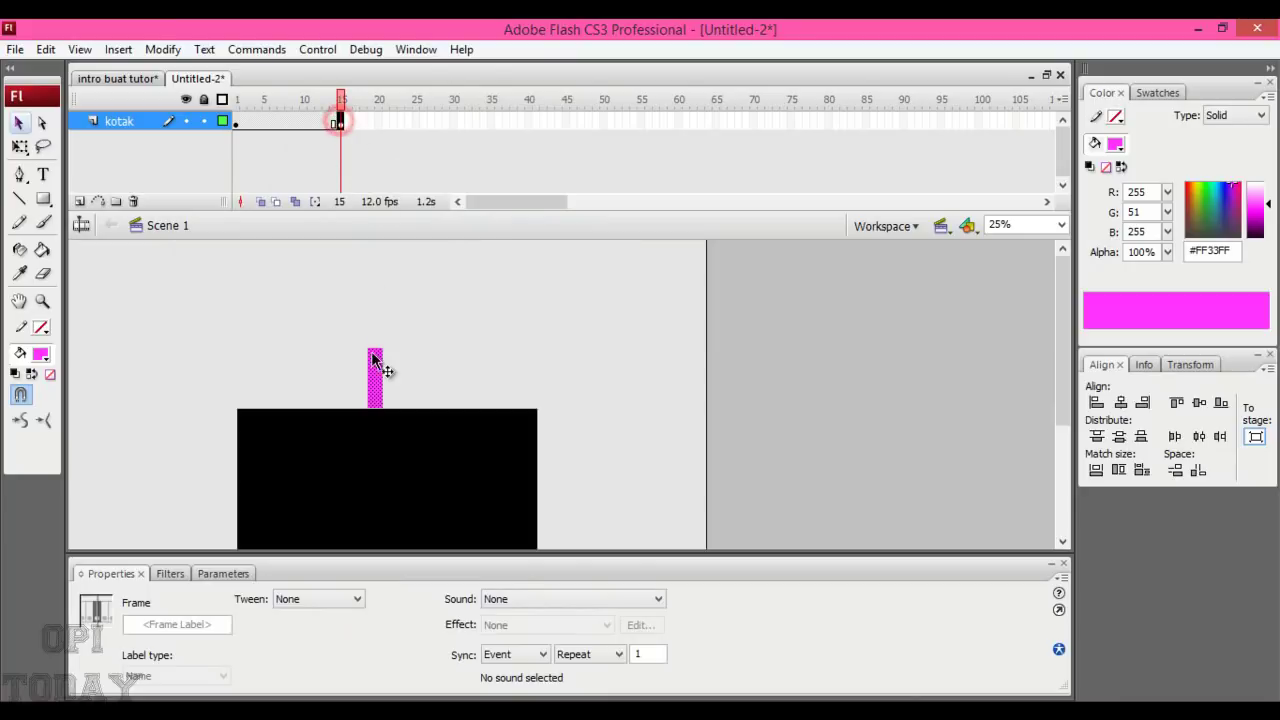
{"action": "left_click", "coordinate": [373, 358]}
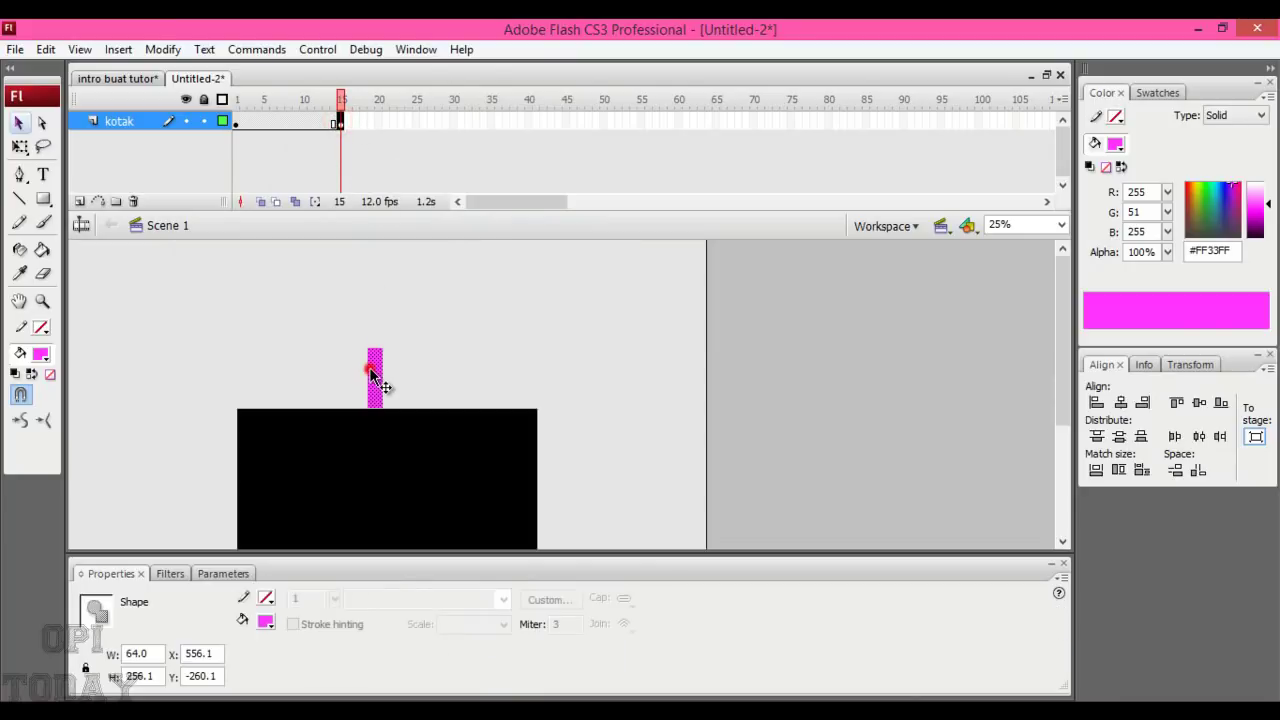
{"action": "left_click", "coordinate": [1120, 402]}
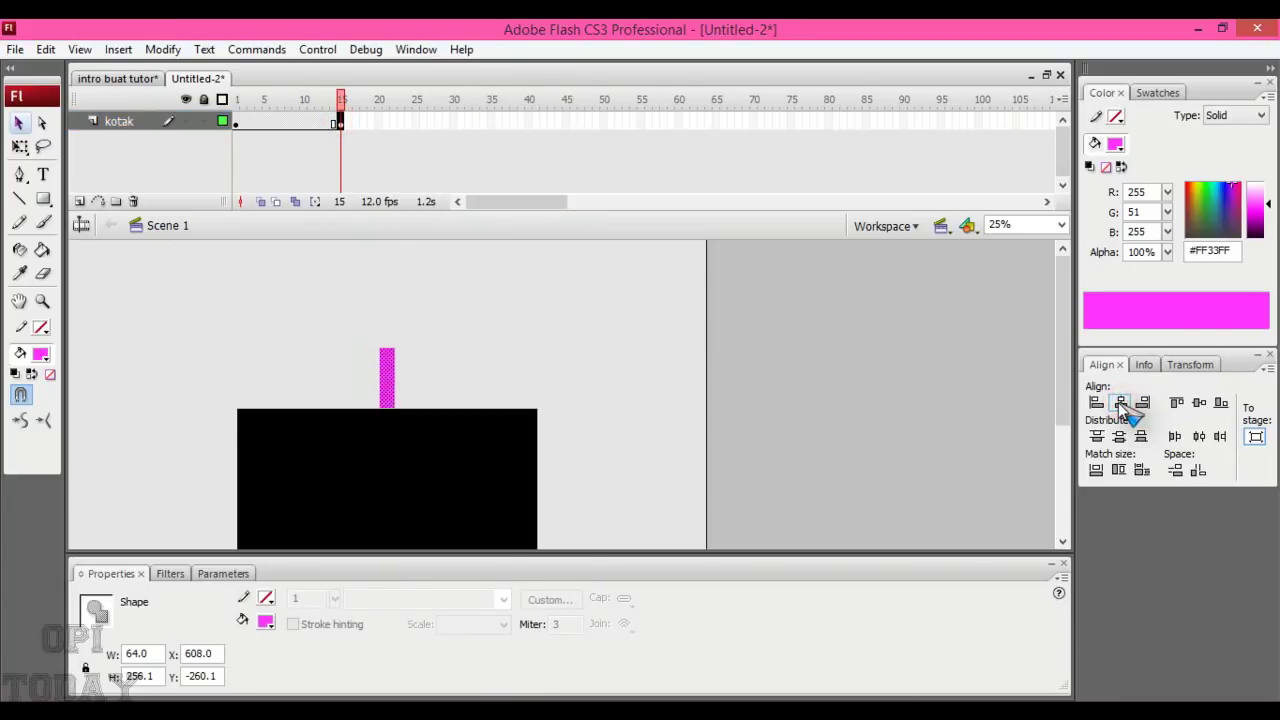
Center the magenta rectangle vertically relative to the stage on frame 15.
{"action": "left_click", "coordinate": [1122, 403]}
{"action": "left_click", "coordinate": [1195, 403]}
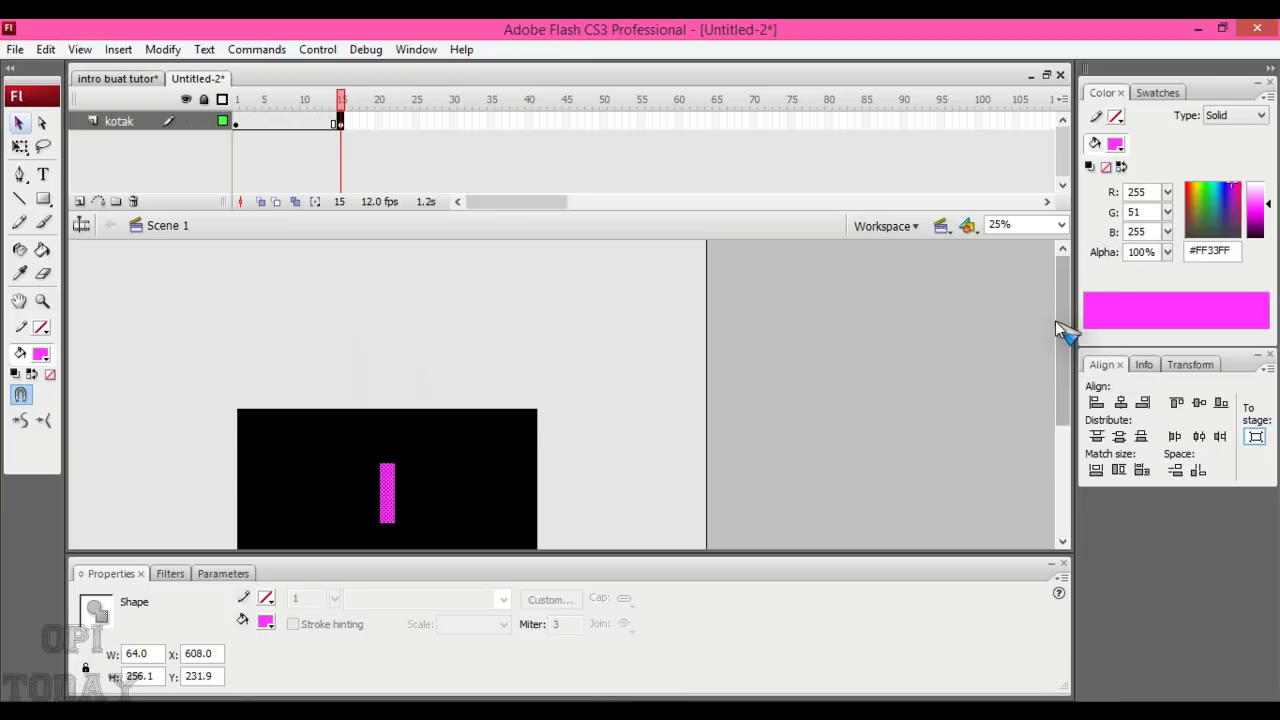
{"action": "left_click_drag", "start_coordinate": [1059, 319], "coordinate": [1066, 358]}
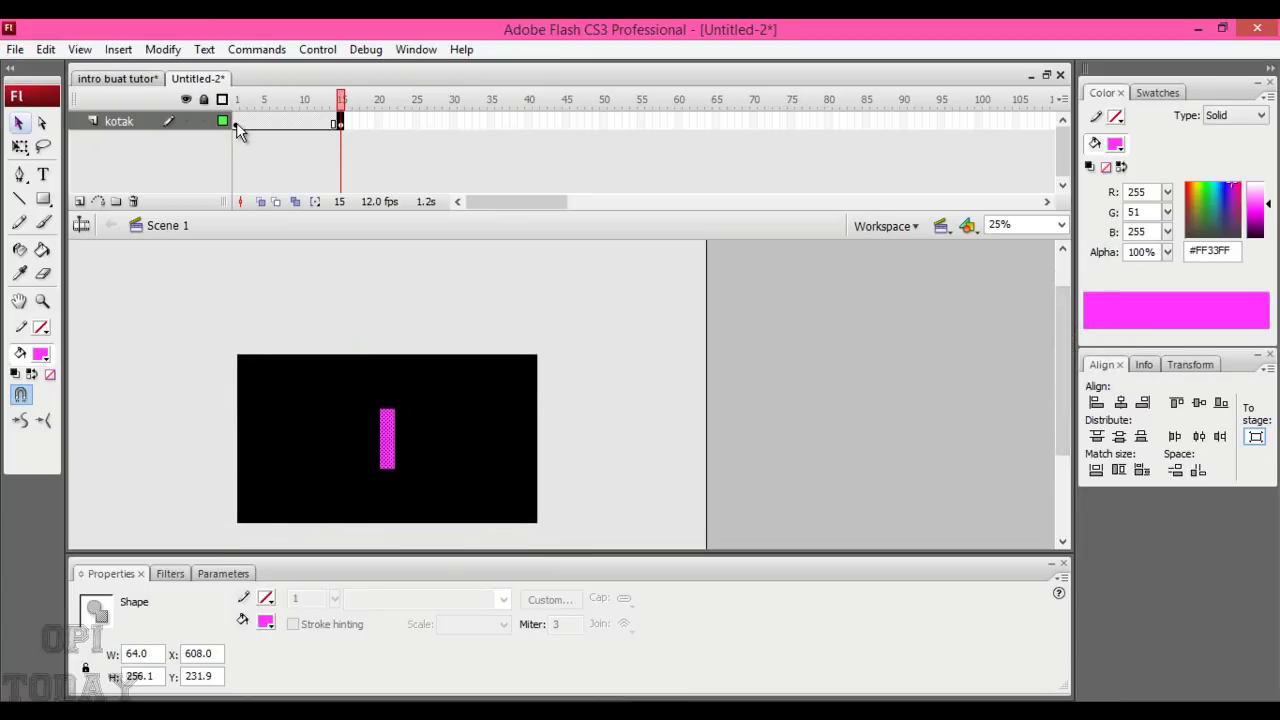
{"action": "left_click", "coordinate": [1199, 402]}
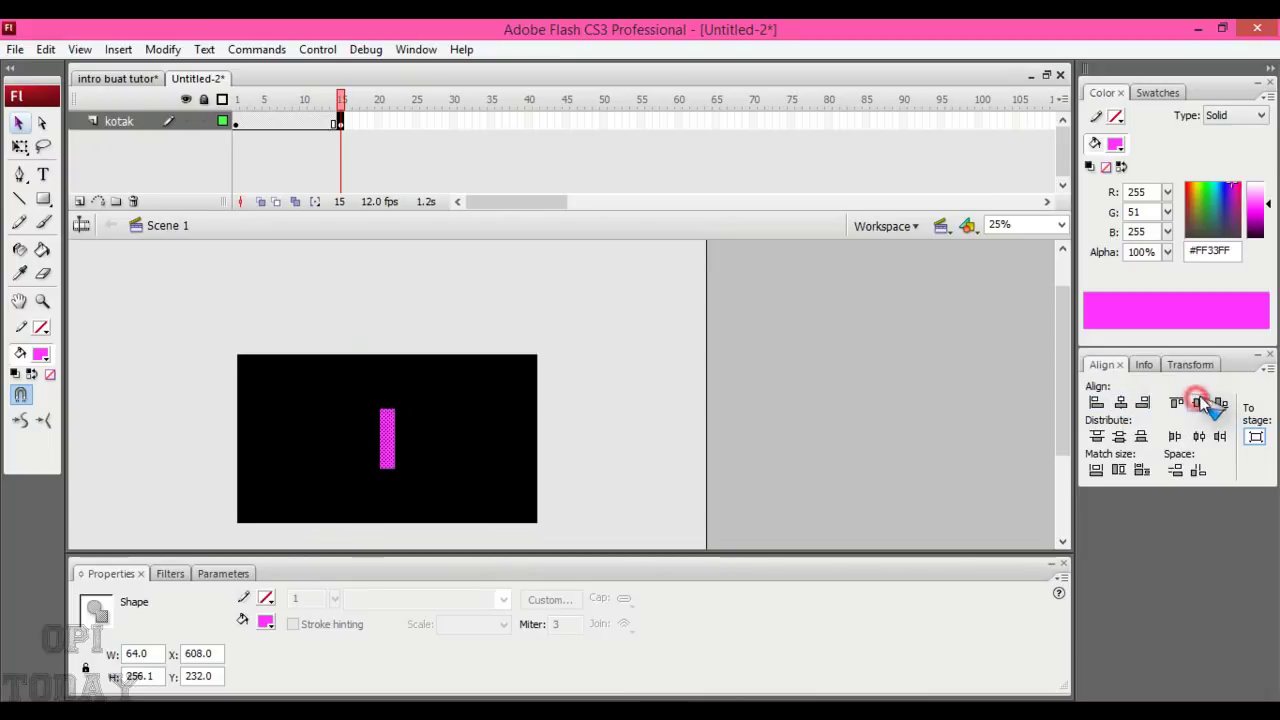
On frame 1, center the rectangle on the stage, and move it straight up to just above the stage's upper edge.
{"action": "left_click", "coordinate": [238, 122]}
{"action": "left_click", "coordinate": [1119, 401]}
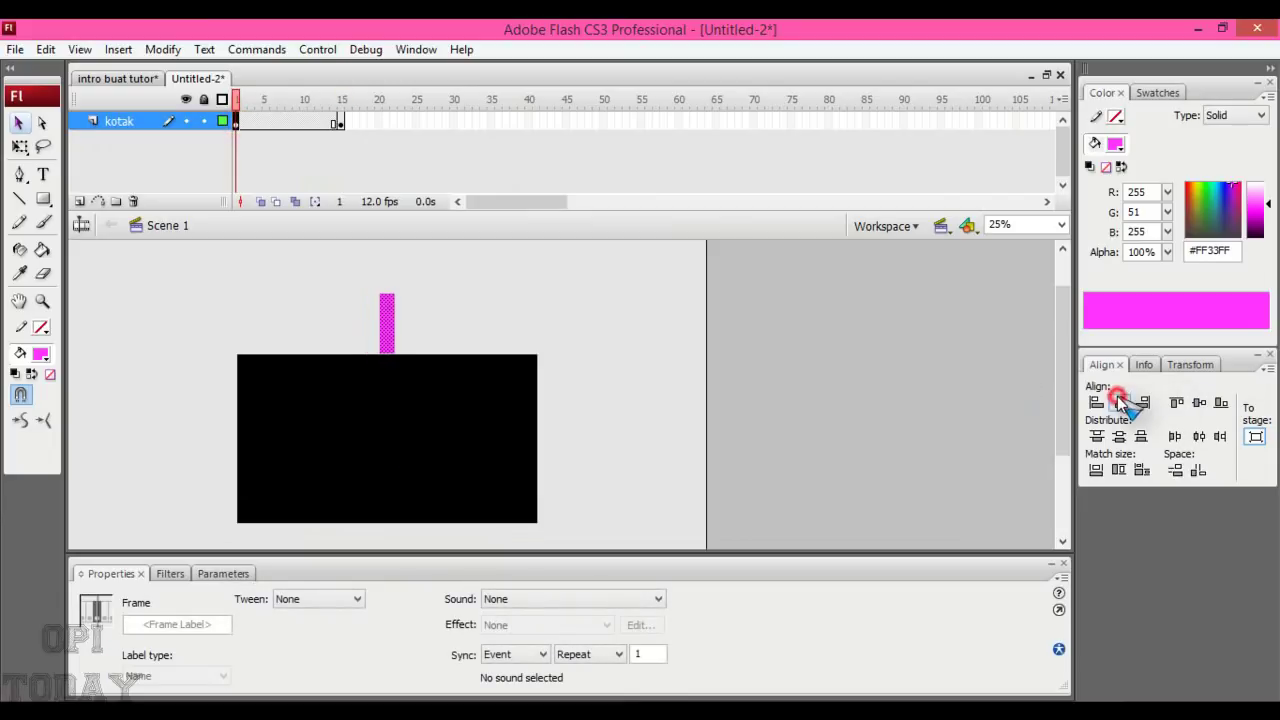
{"action": "left_click", "coordinate": [1198, 402]}
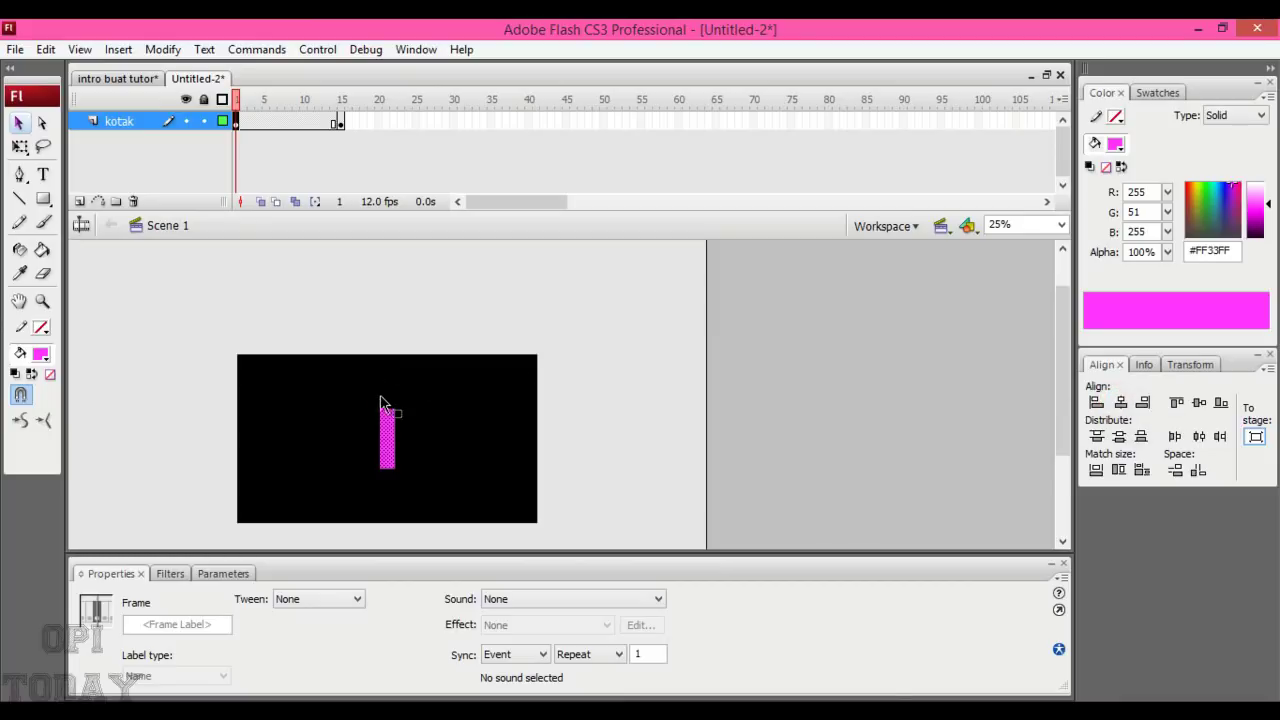
{"action": "left_click_drag", "start_coordinate": [381, 434], "coordinate": [390, 327]}
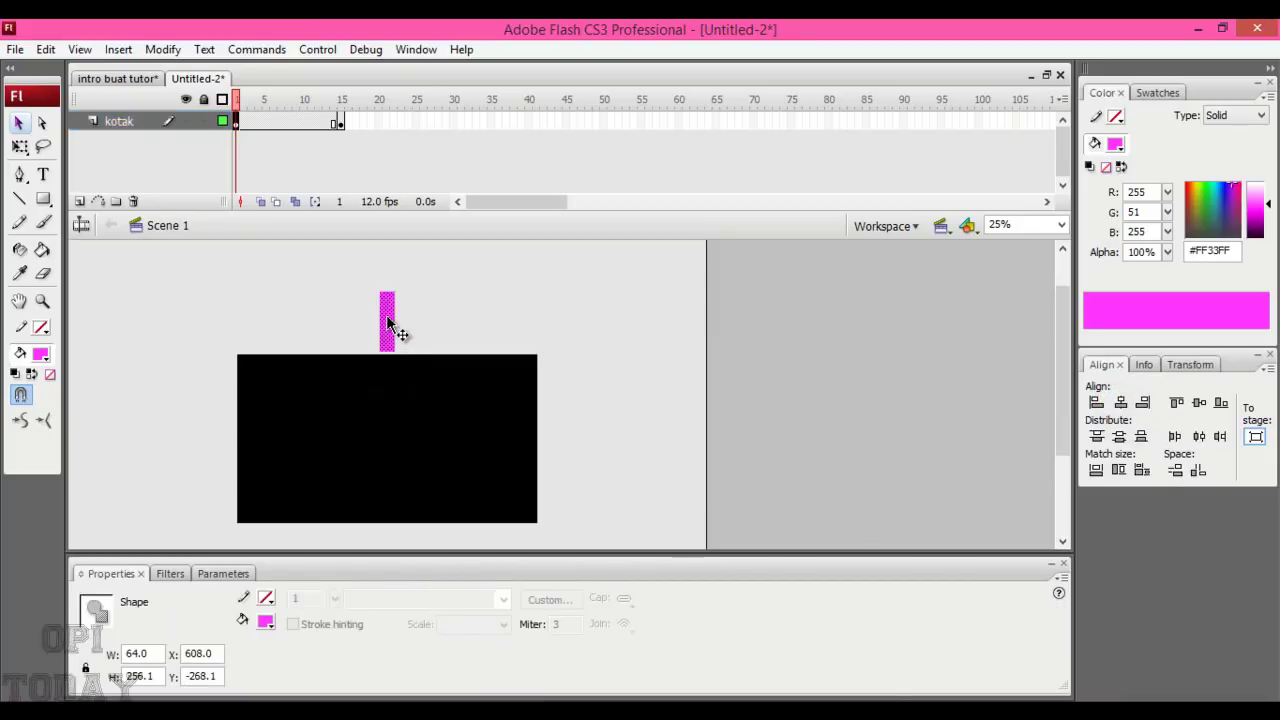
Create a motion tween between frames 1 and 15 of the kotak layer and play it back.
{"action": "left_click", "coordinate": [288, 120]}
{"action": "left_click", "coordinate": [343, 122]}
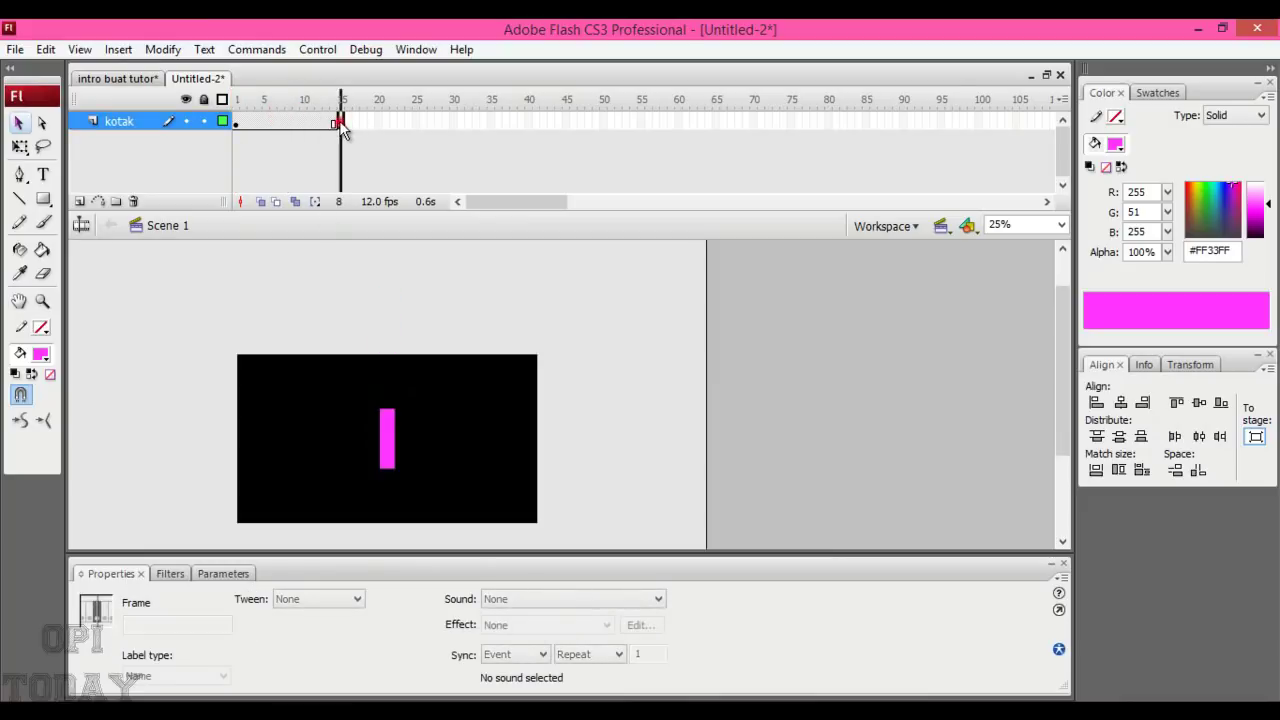
{"action": "left_click", "coordinate": [295, 121]}
{"action": "right_click", "coordinate": [296, 122]}
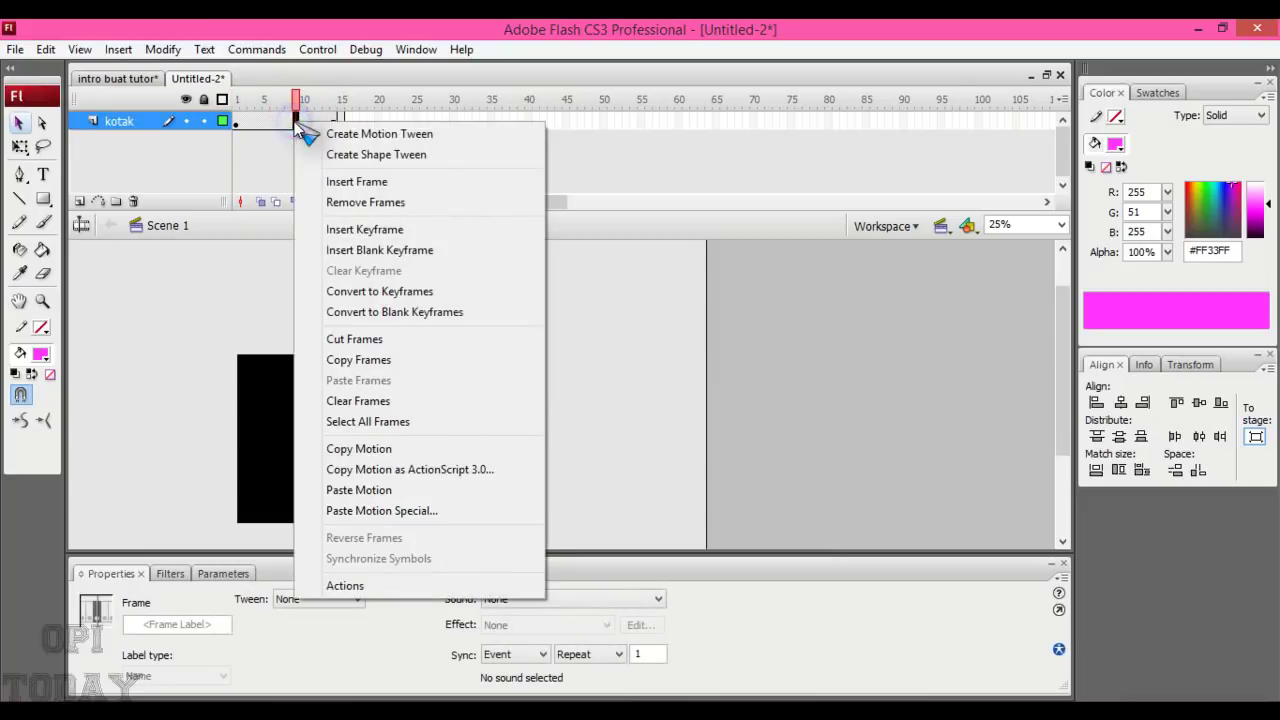
{"action": "left_click", "coordinate": [452, 132]}
{"action": "key", "text": "Return"}
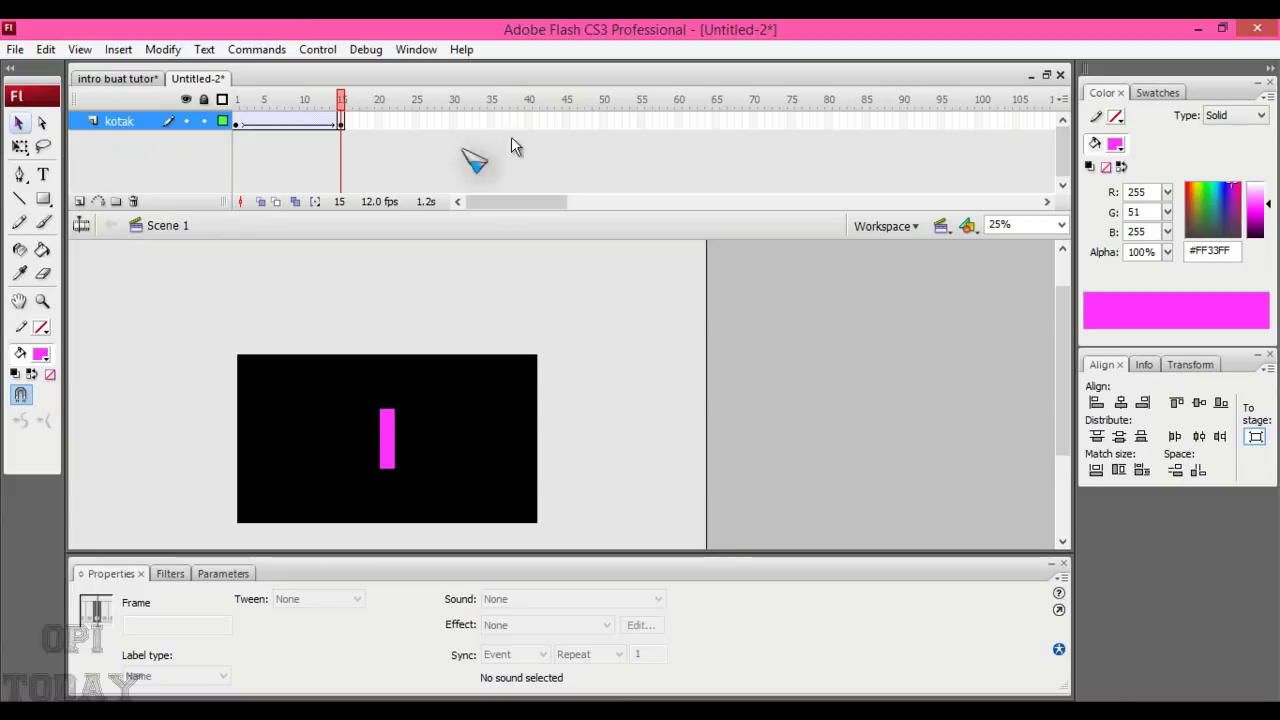
Extend the kotak layer to frame 50 and add a new layer named text1 above it.
{"action": "right_click", "coordinate": [604, 120]}
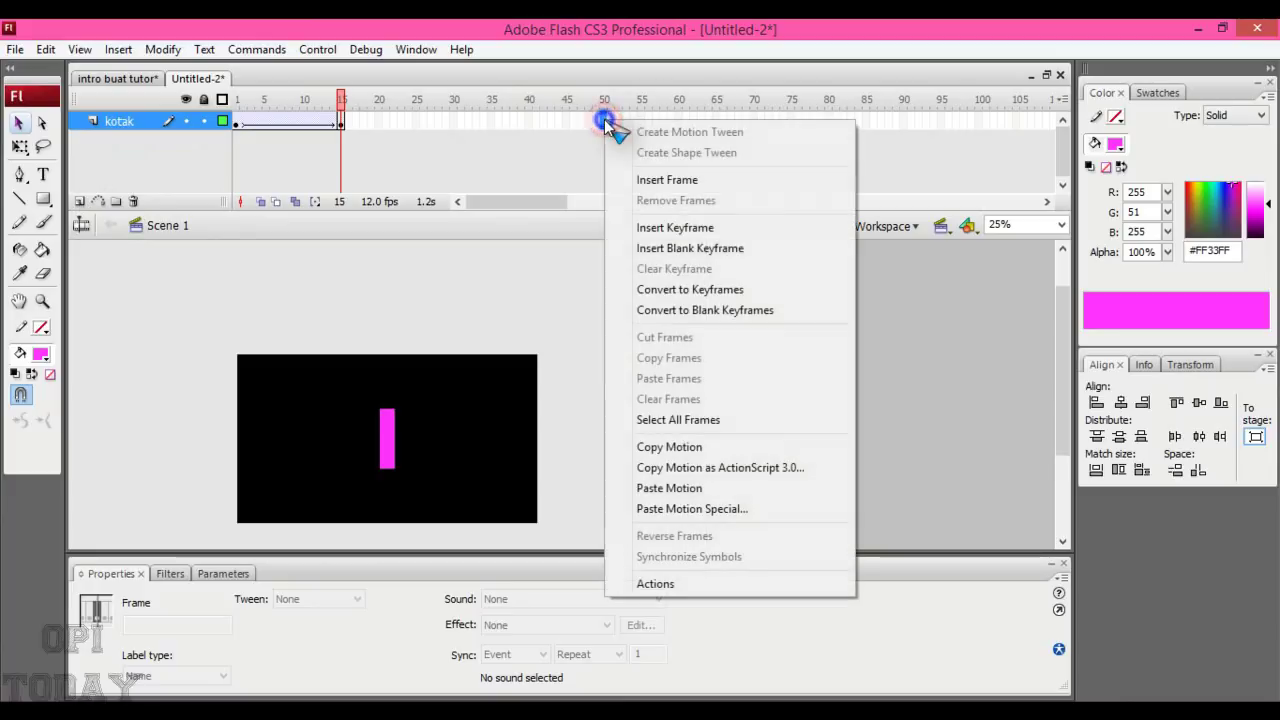
{"action": "left_click", "coordinate": [688, 182]}
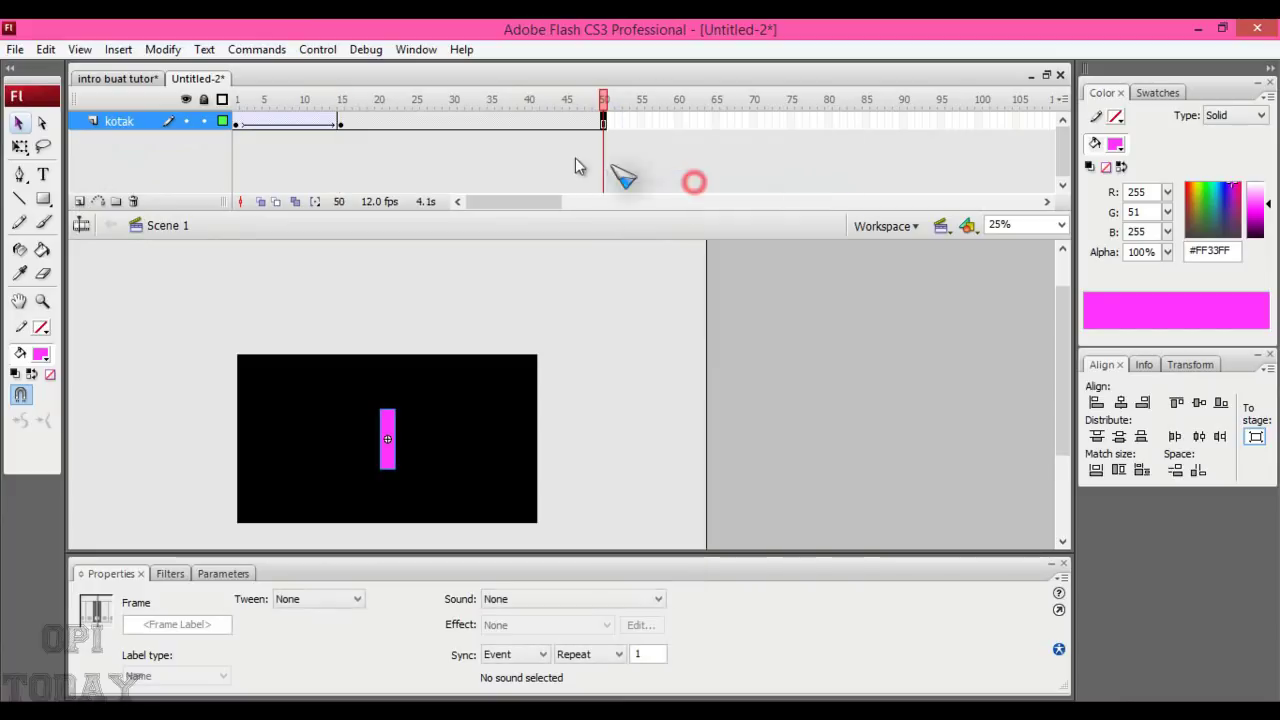
{"action": "left_click", "coordinate": [80, 201]}
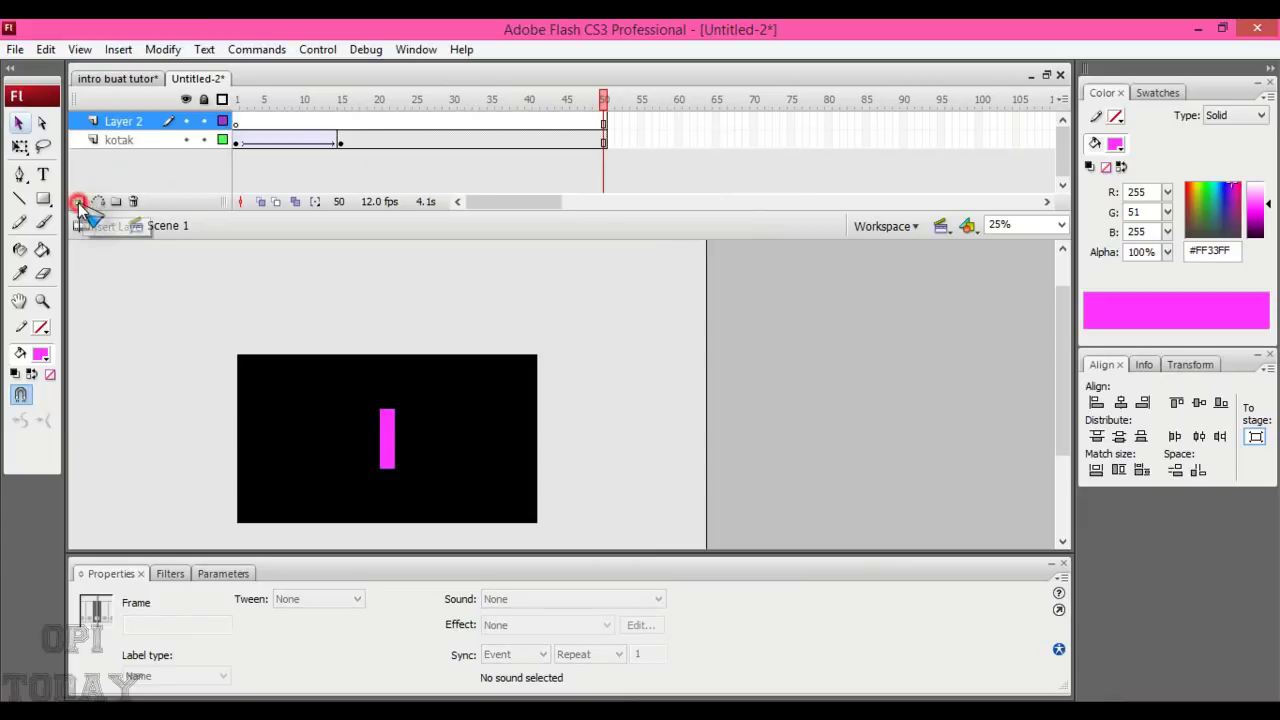
{"action": "double_click", "coordinate": [122, 120]}
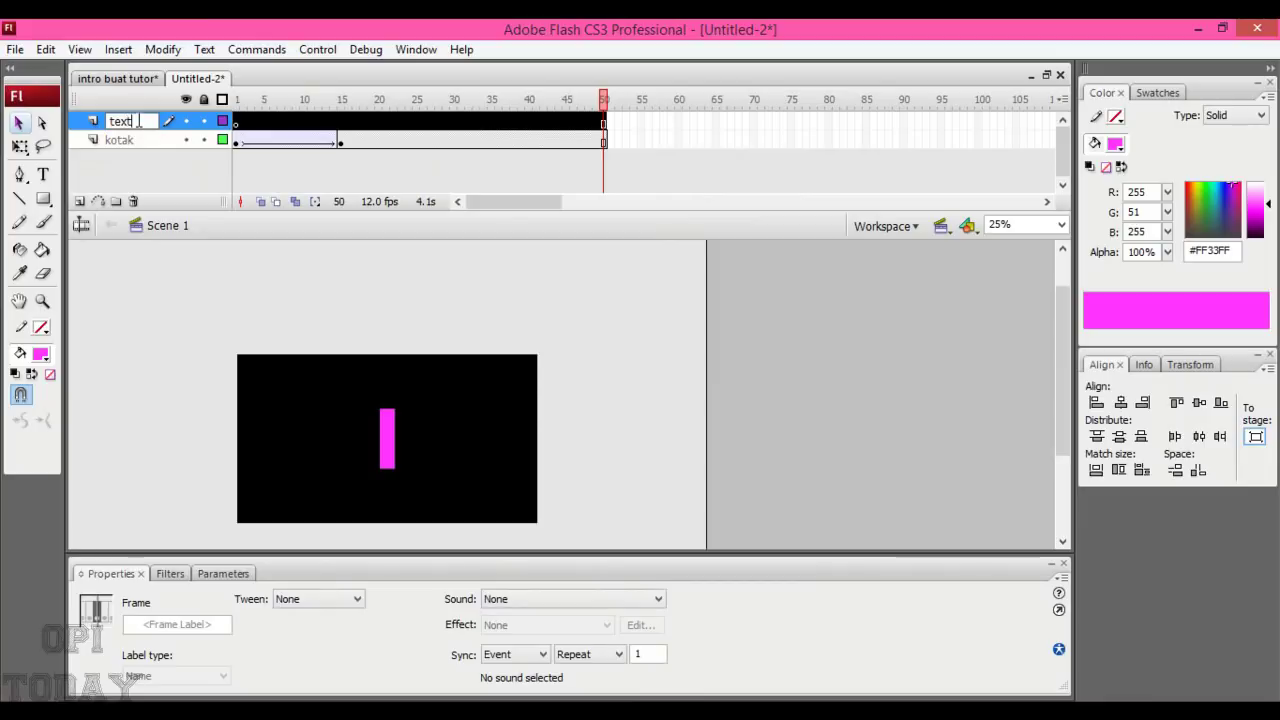
{"action": "left_click", "coordinate": [140, 165]}
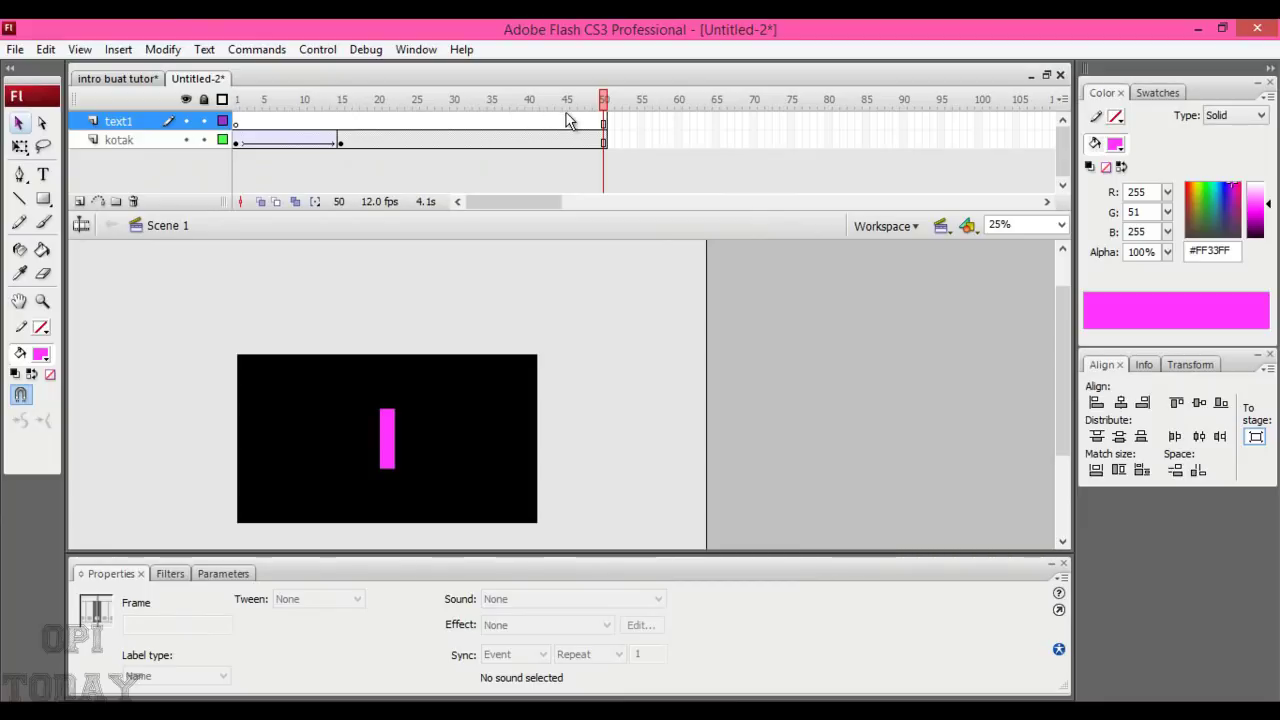
Select frame 16 of the text1 layer and fit the stage in the window.
{"action": "left_click", "coordinate": [348, 121]}
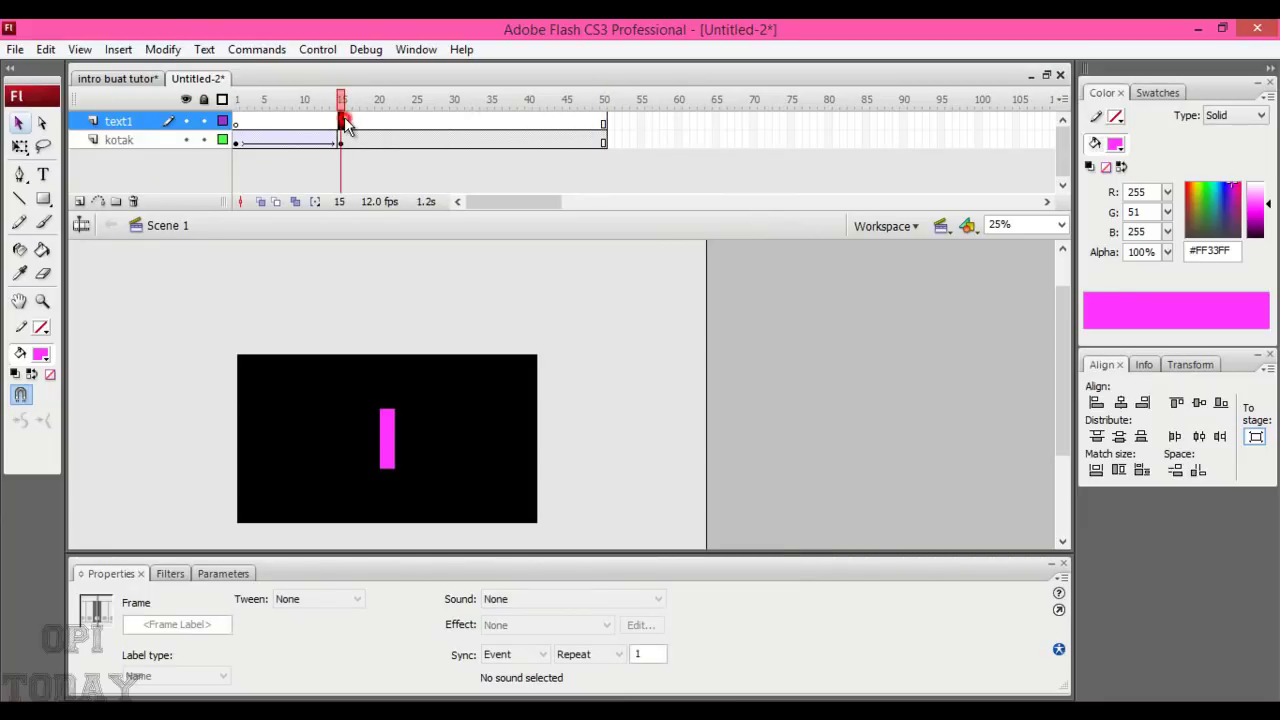
{"action": "key", "text": "F6"}
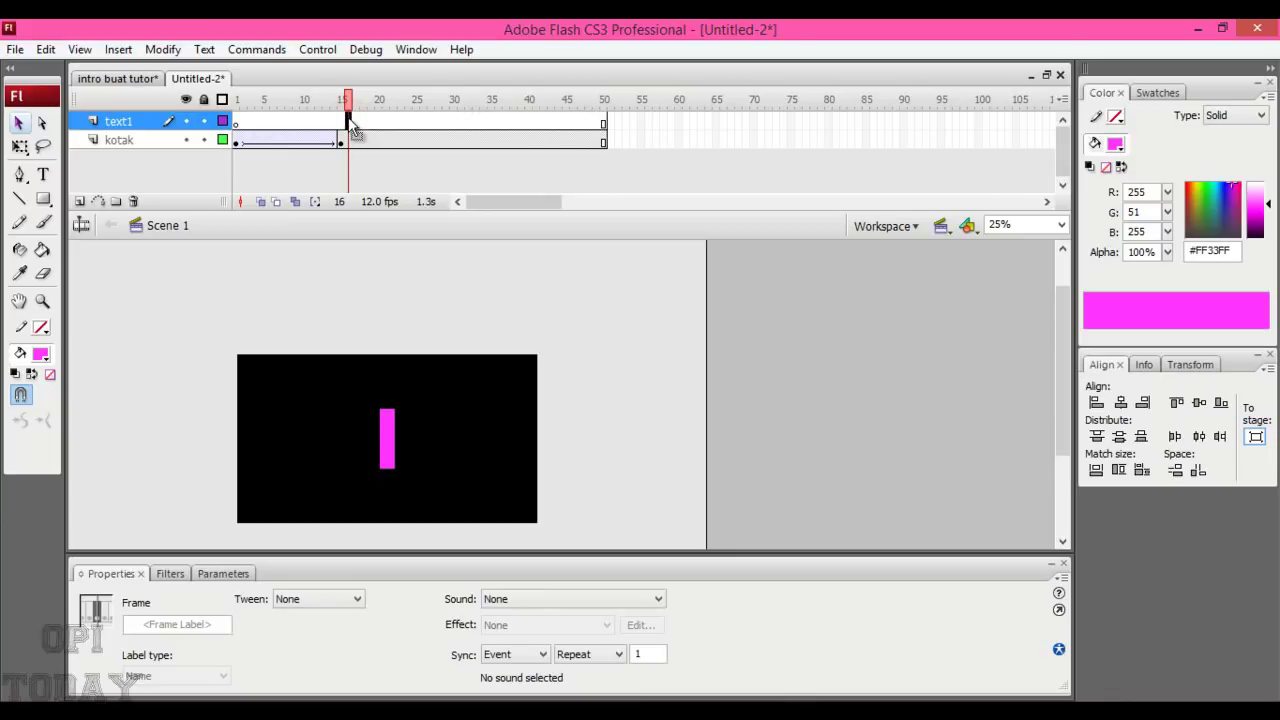
{"action": "left_click", "coordinate": [340, 391]}
{"action": "key", "text": "z"}
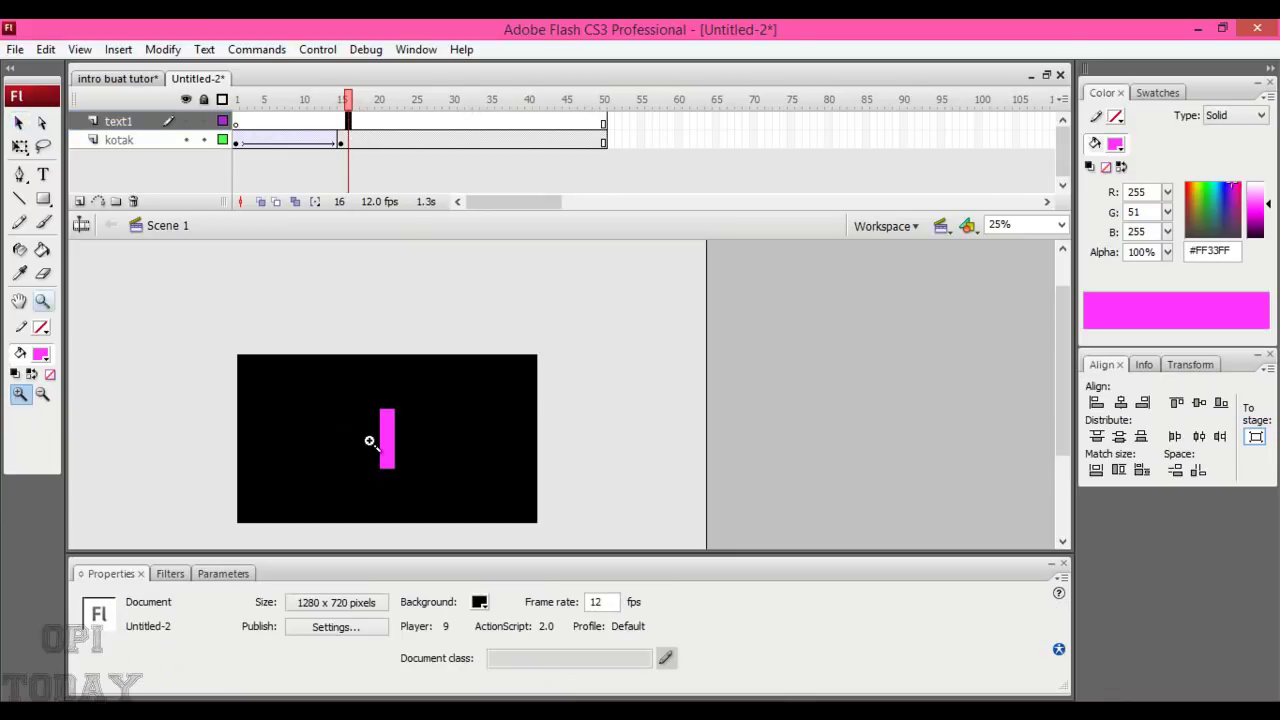
{"action": "left_click", "coordinate": [1061, 224]}
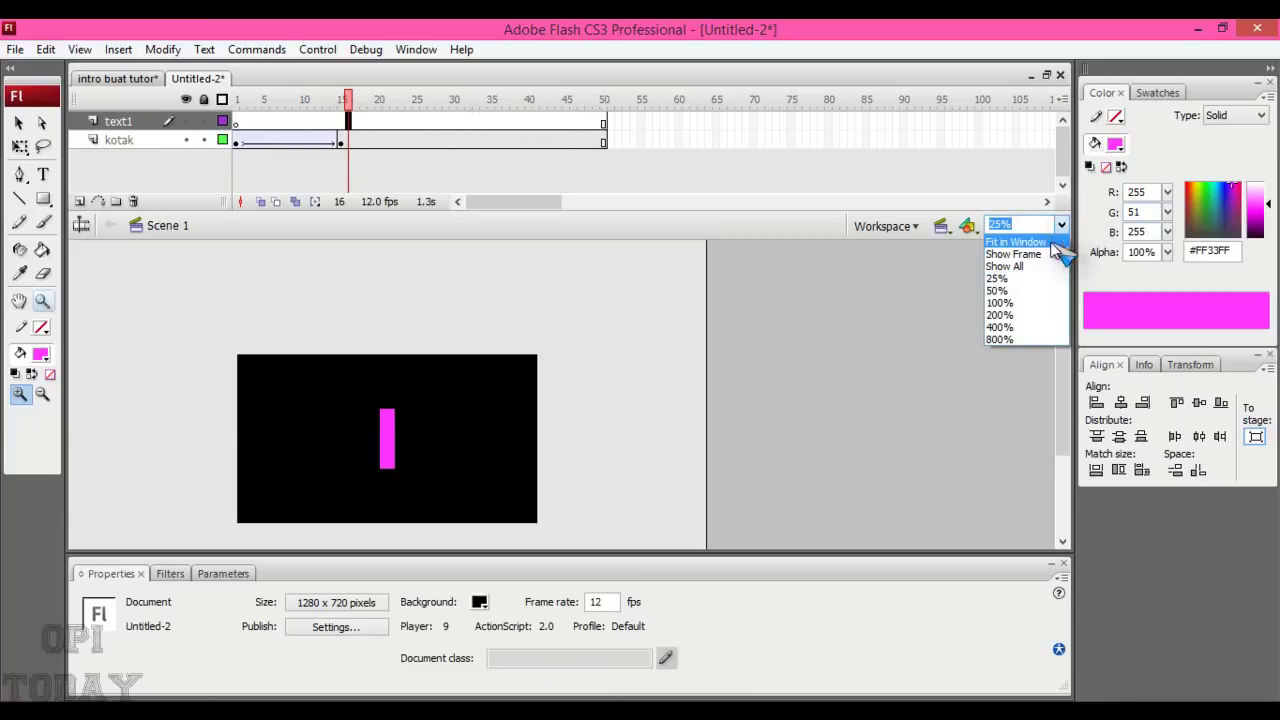
{"action": "left_click", "coordinate": [1020, 242]}
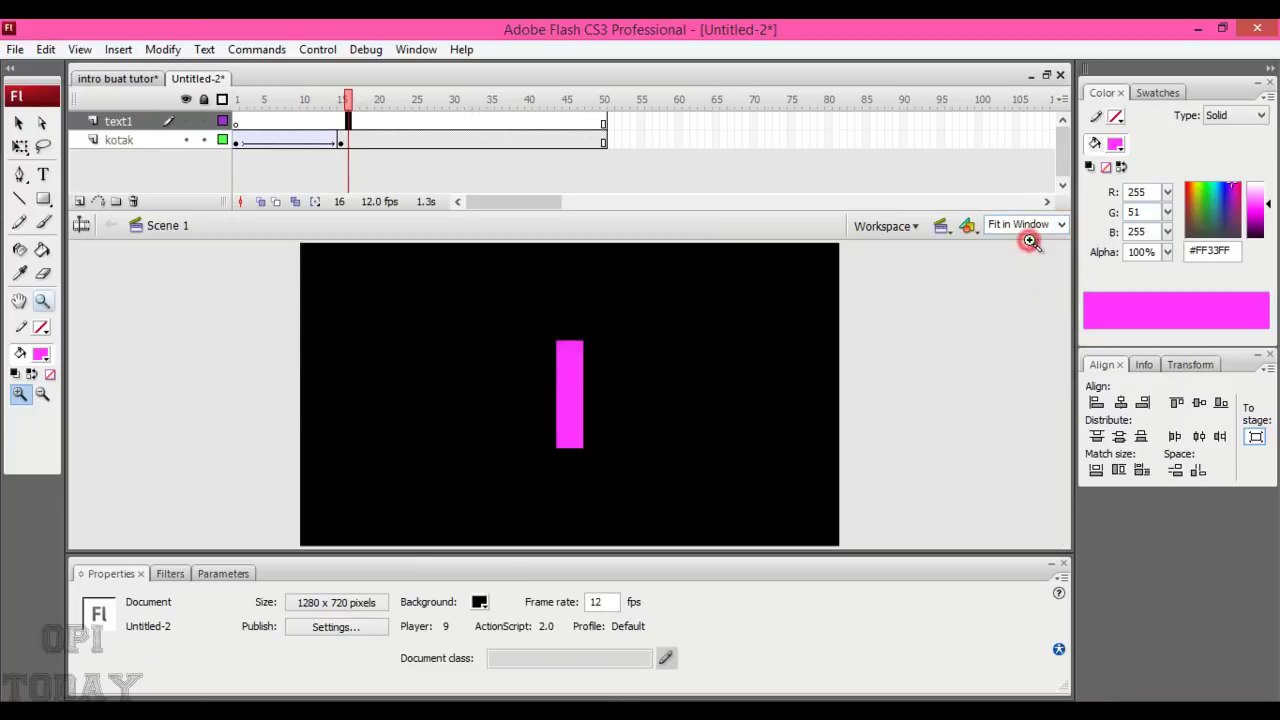
{"action": "left_click", "coordinate": [349, 121]}
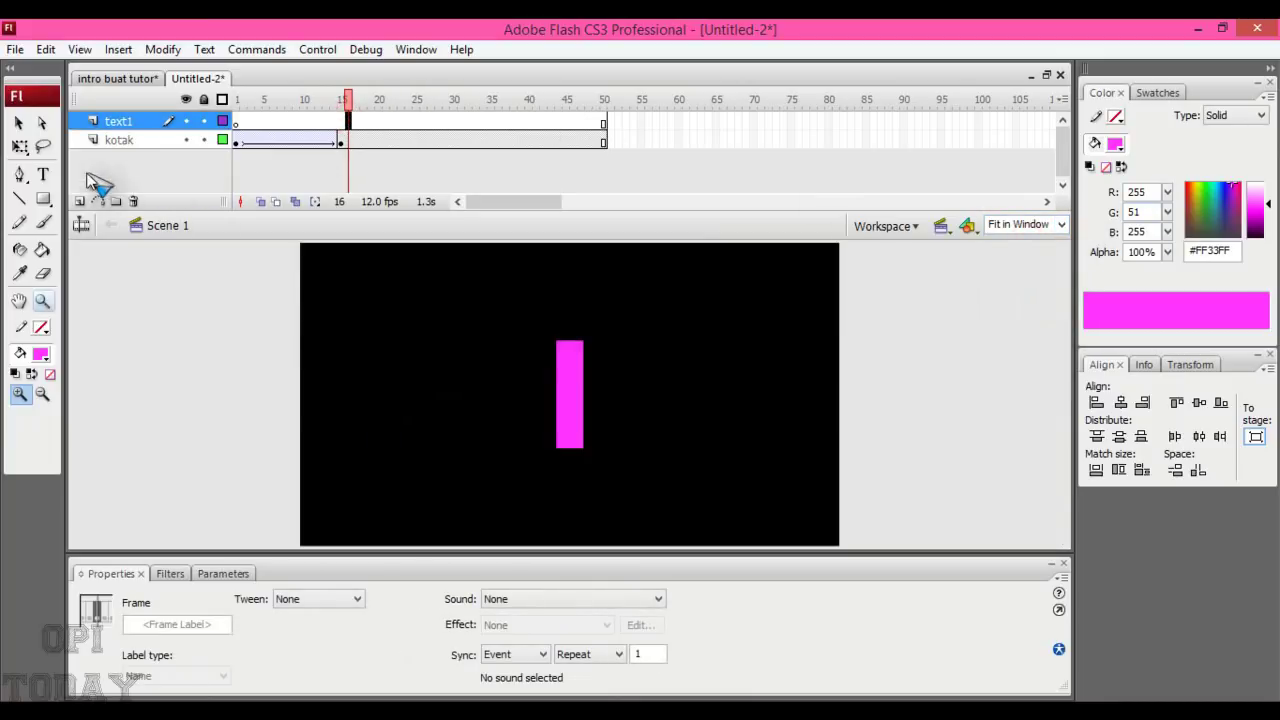
{"action": "left_click", "coordinate": [43, 175]}
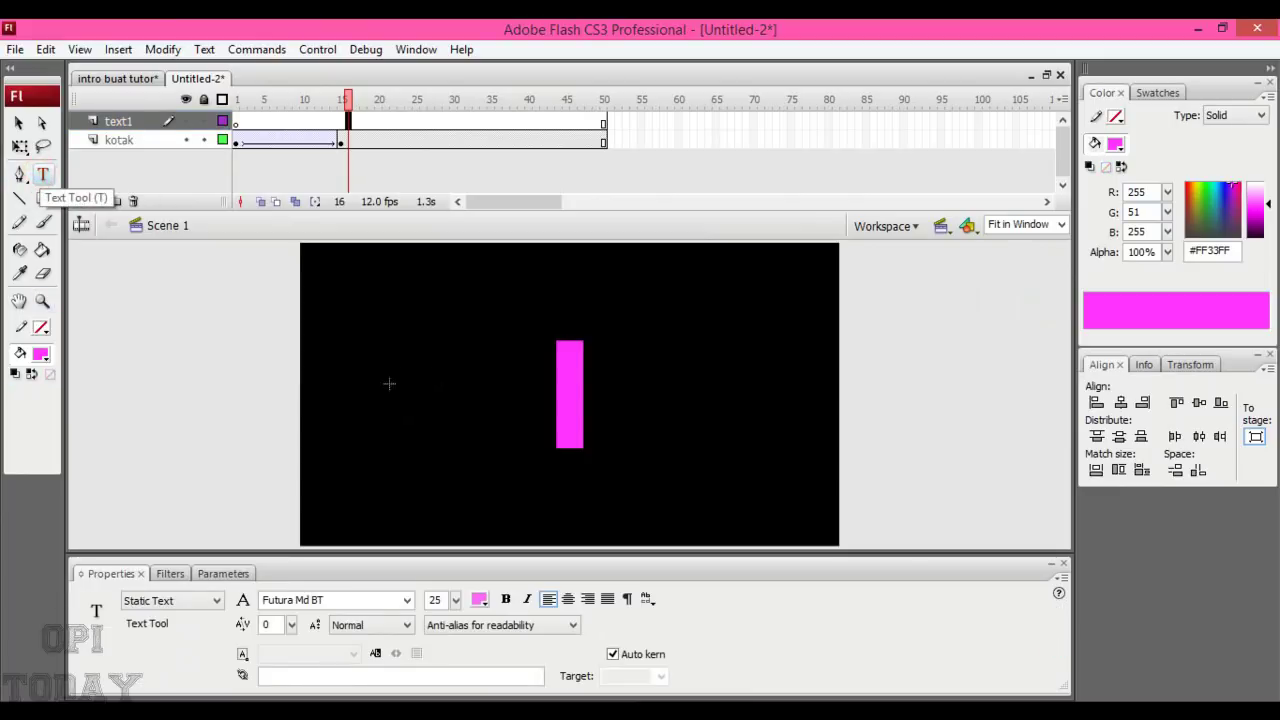
{"action": "left_click", "coordinate": [361, 403]}
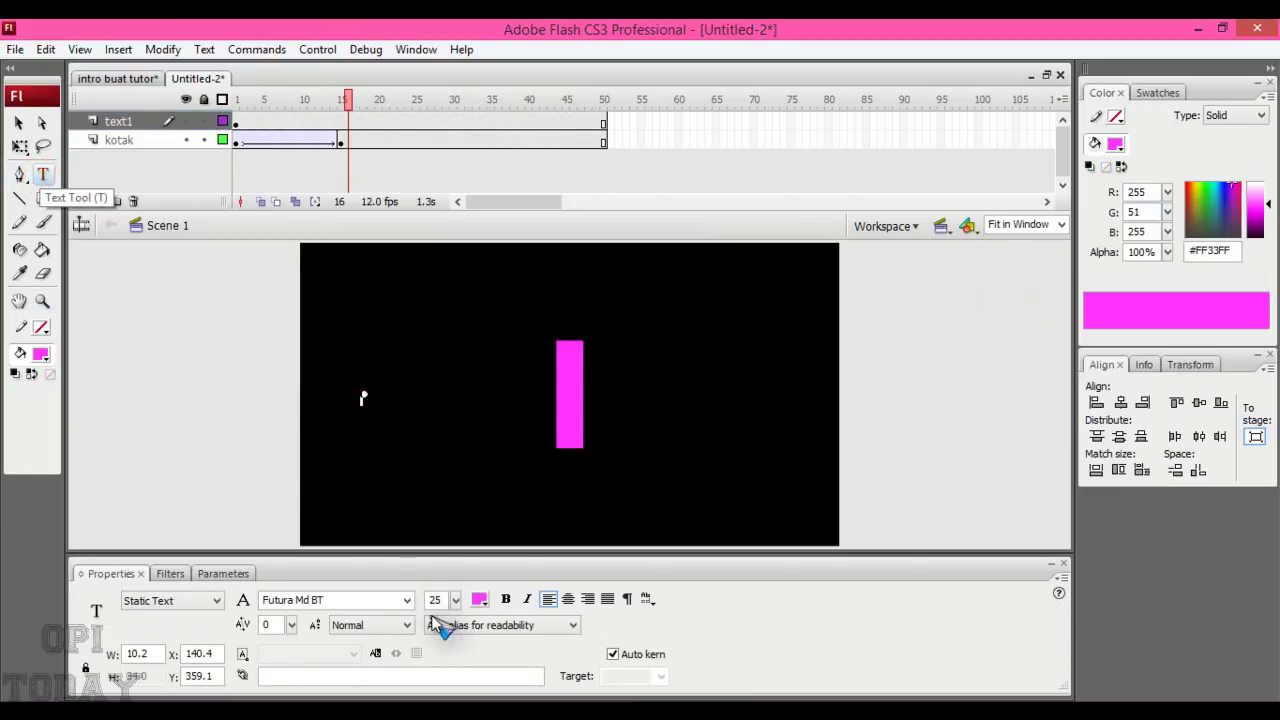
{"action": "left_click_drag", "start_coordinate": [455, 599], "coordinate": [460, 411]}
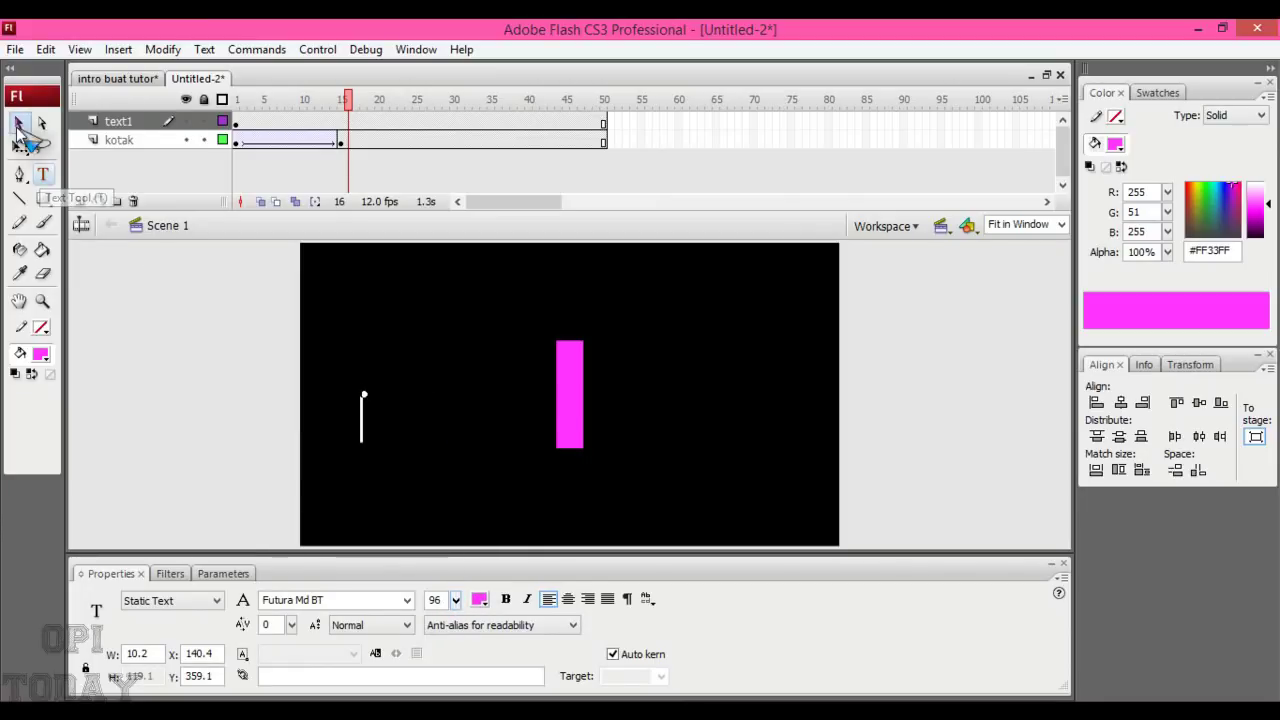
{"action": "left_click", "coordinate": [18, 122]}
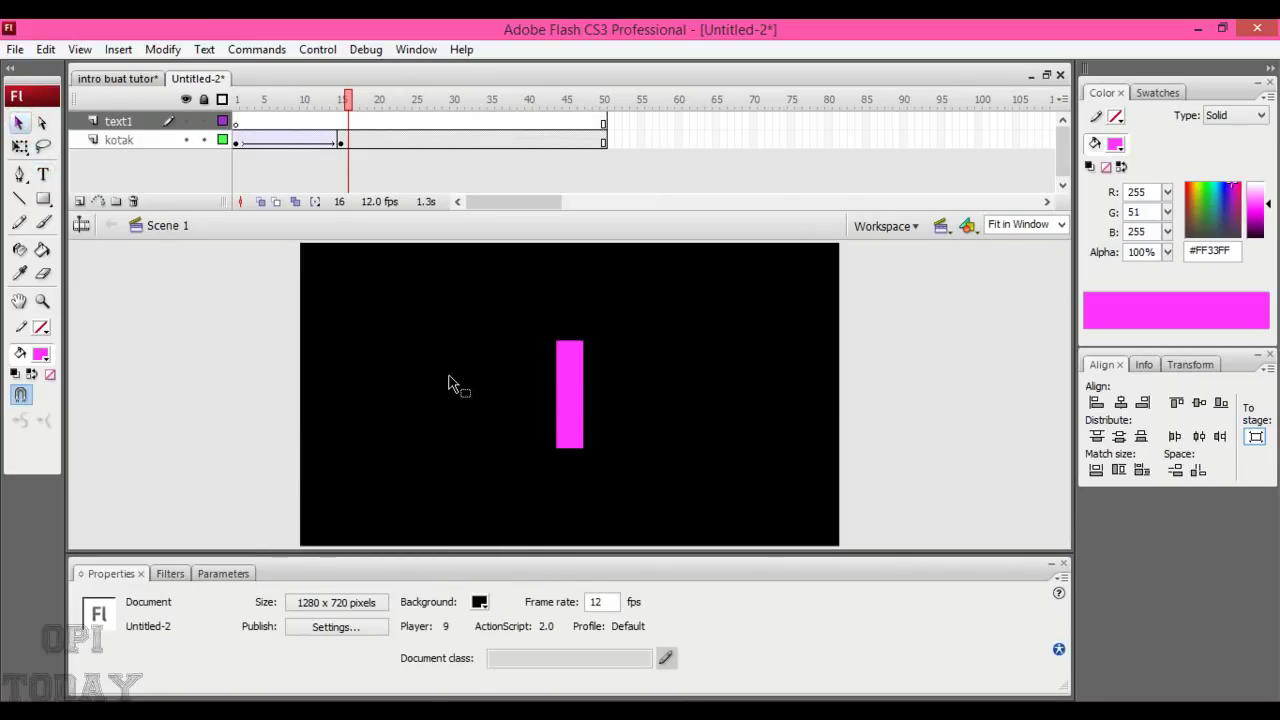
Add the static text "opi today" at font size 170 on the text1 layer, starting beside the magenta rectangle.
{"action": "left_click", "coordinate": [504, 390]}
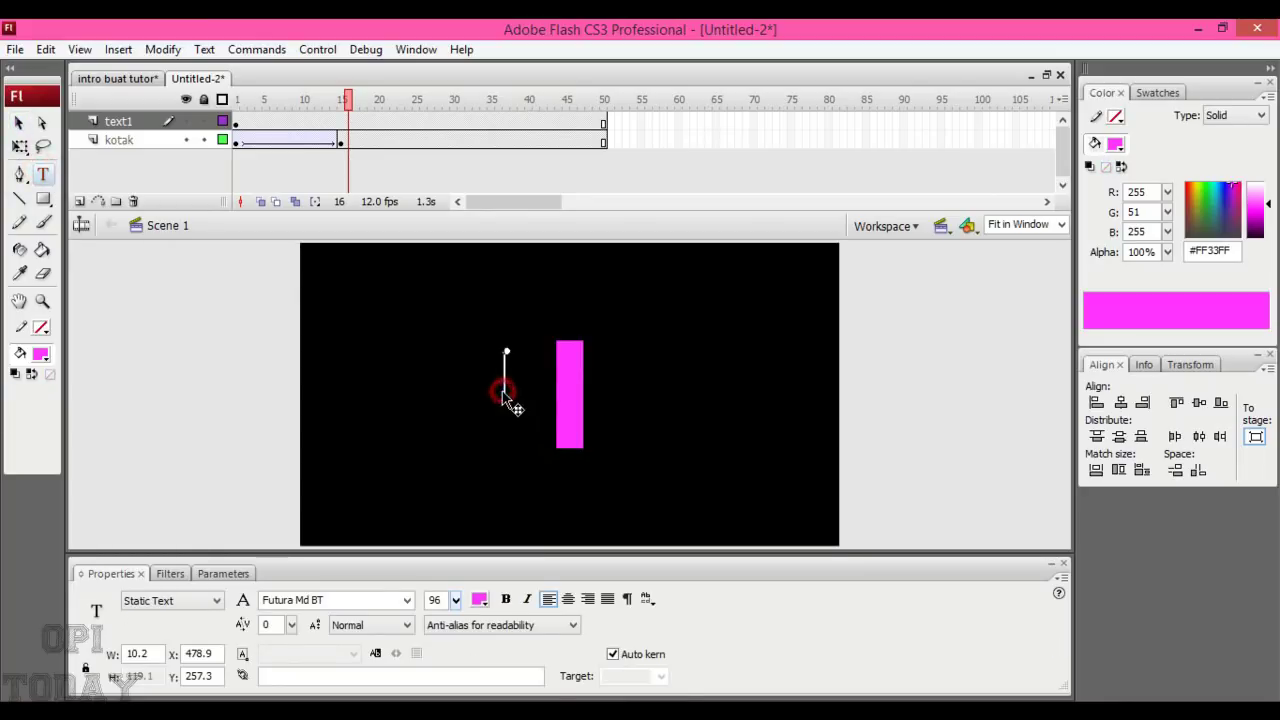
{"action": "left_click", "coordinate": [437, 599]}
{"action": "type", "text": "70"}
{"action": "key", "text": "Return"}
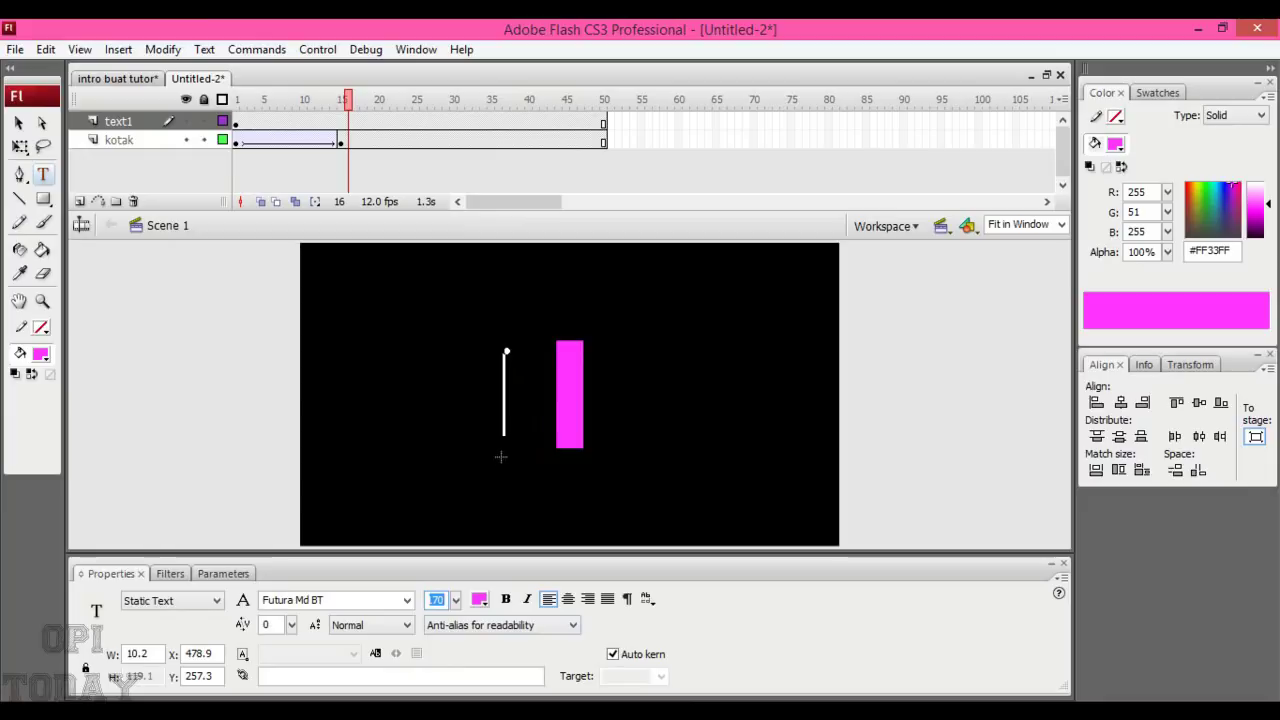
{"action": "left_click", "coordinate": [506, 420]}
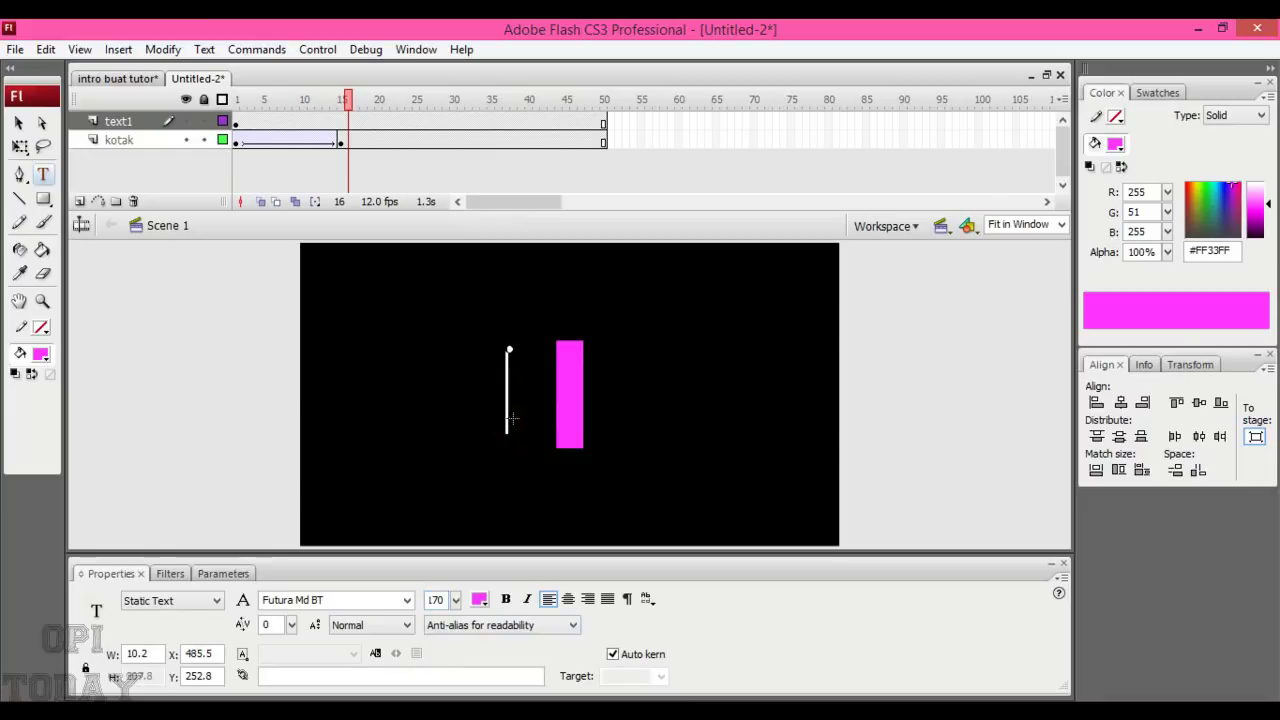
{"action": "type", "text": "op"}
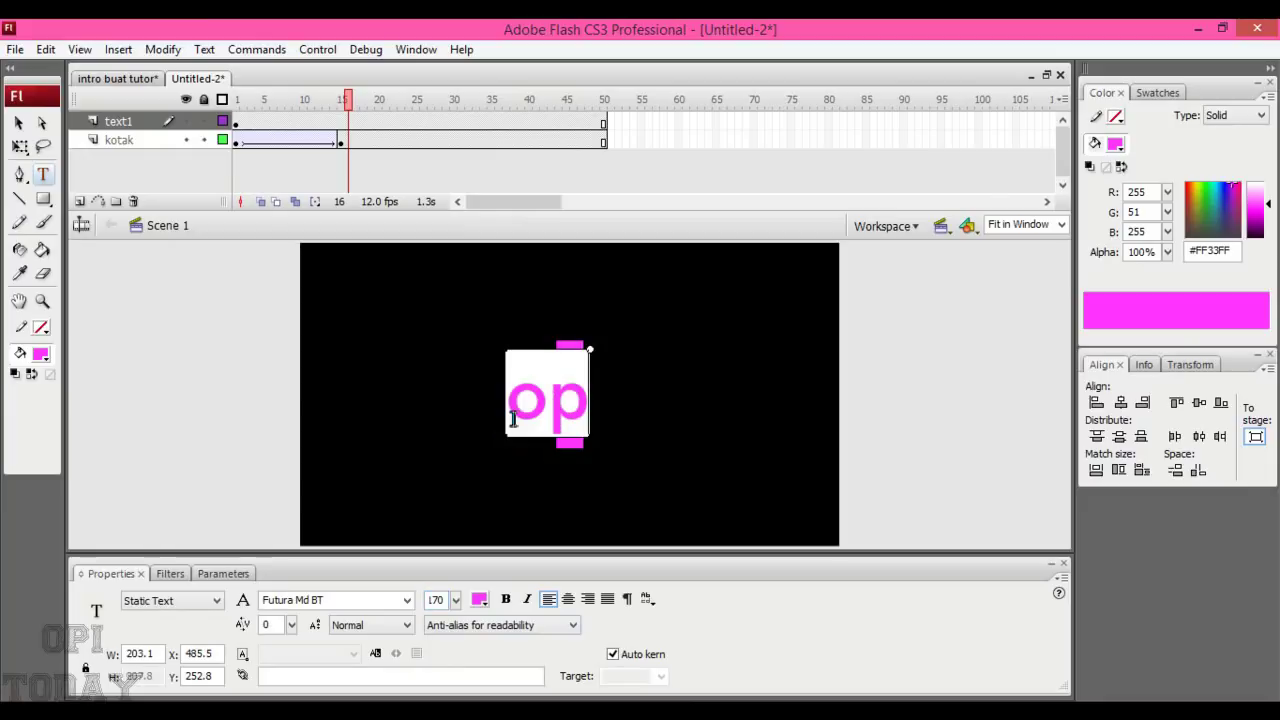
{"action": "type", "text": "i today"}
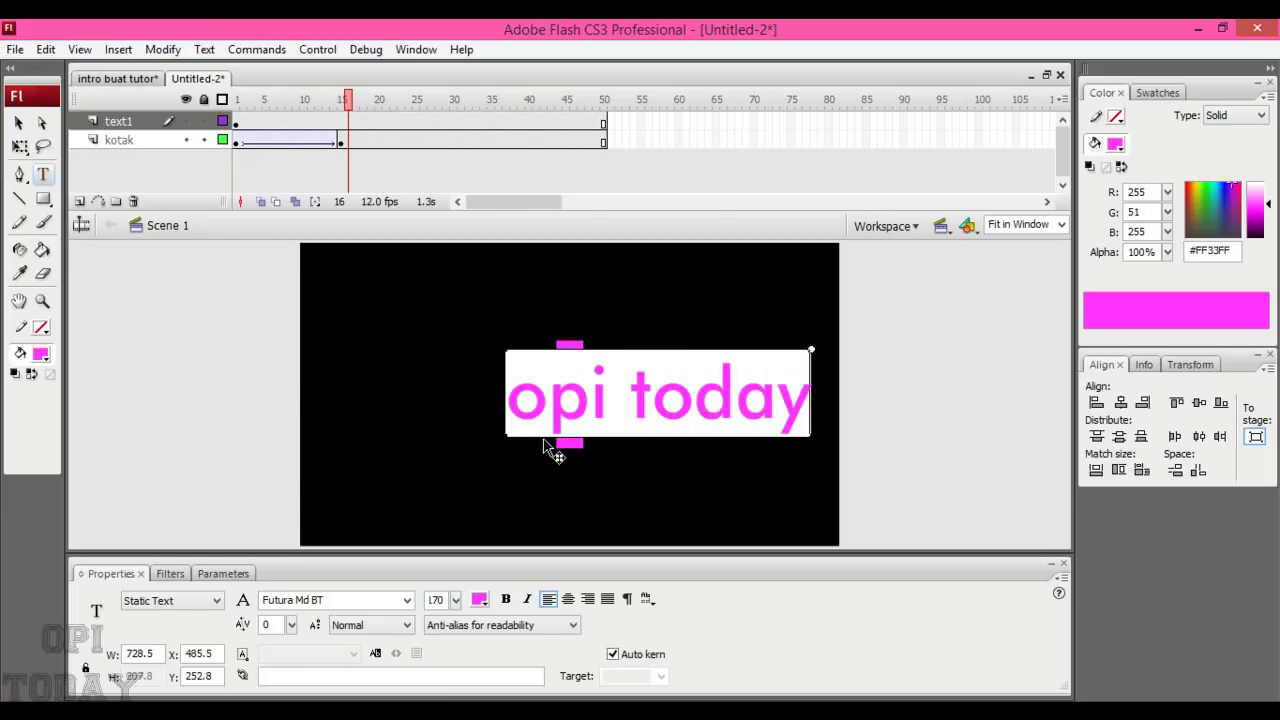
Shift the "opi today" text past the stage's left edge and set its font size to 130.
{"action": "left_click_drag", "start_coordinate": [544, 441], "coordinate": [317, 444]}
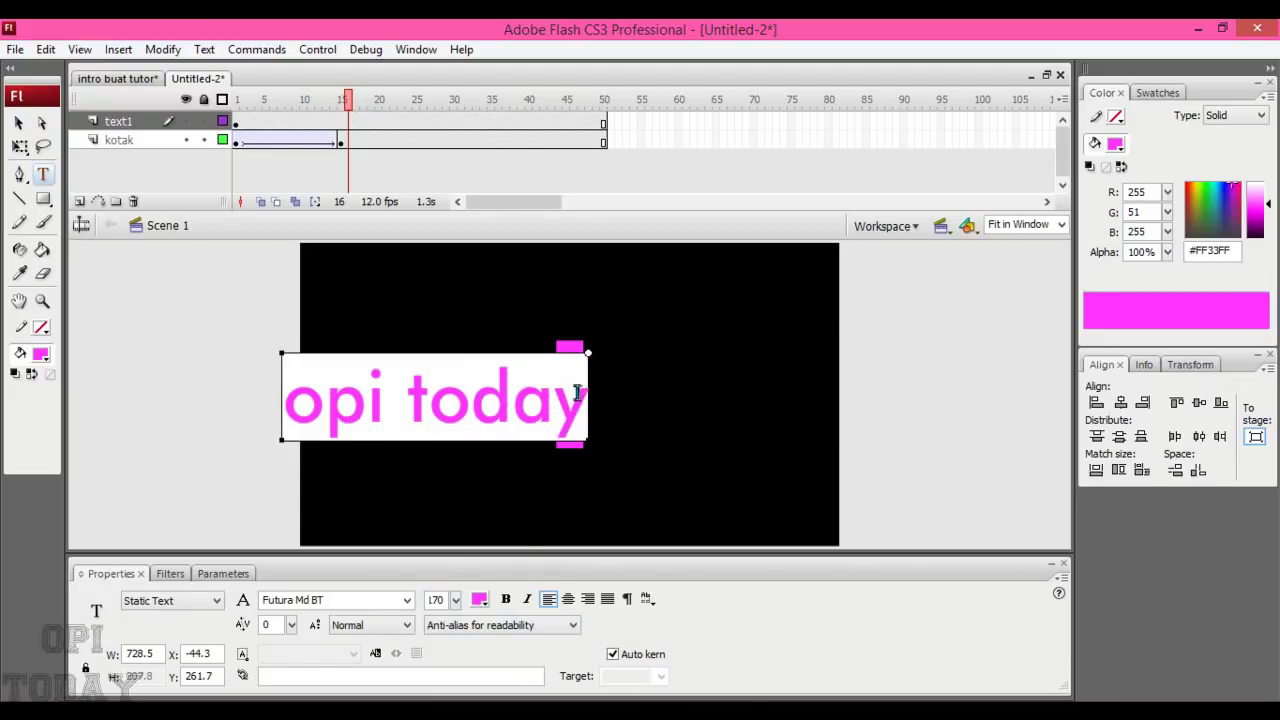
{"action": "left_click_drag", "start_coordinate": [596, 412], "coordinate": [299, 414]}
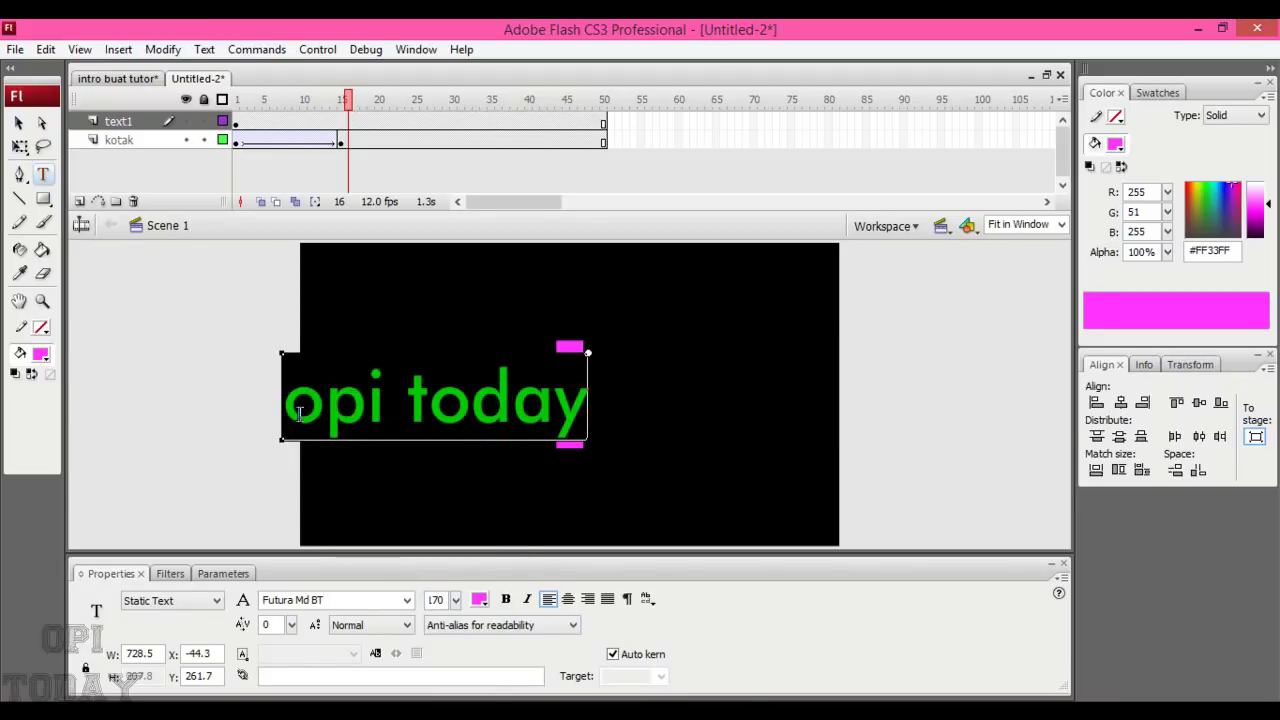
{"action": "double_click", "coordinate": [445, 599]}
{"action": "type", "text": "130"}
{"action": "key", "text": "Return"}
Move the text against the magenta rectangle's left side at about X 50 and center it vertically on the stage.
{"action": "left_click", "coordinate": [18, 122]}
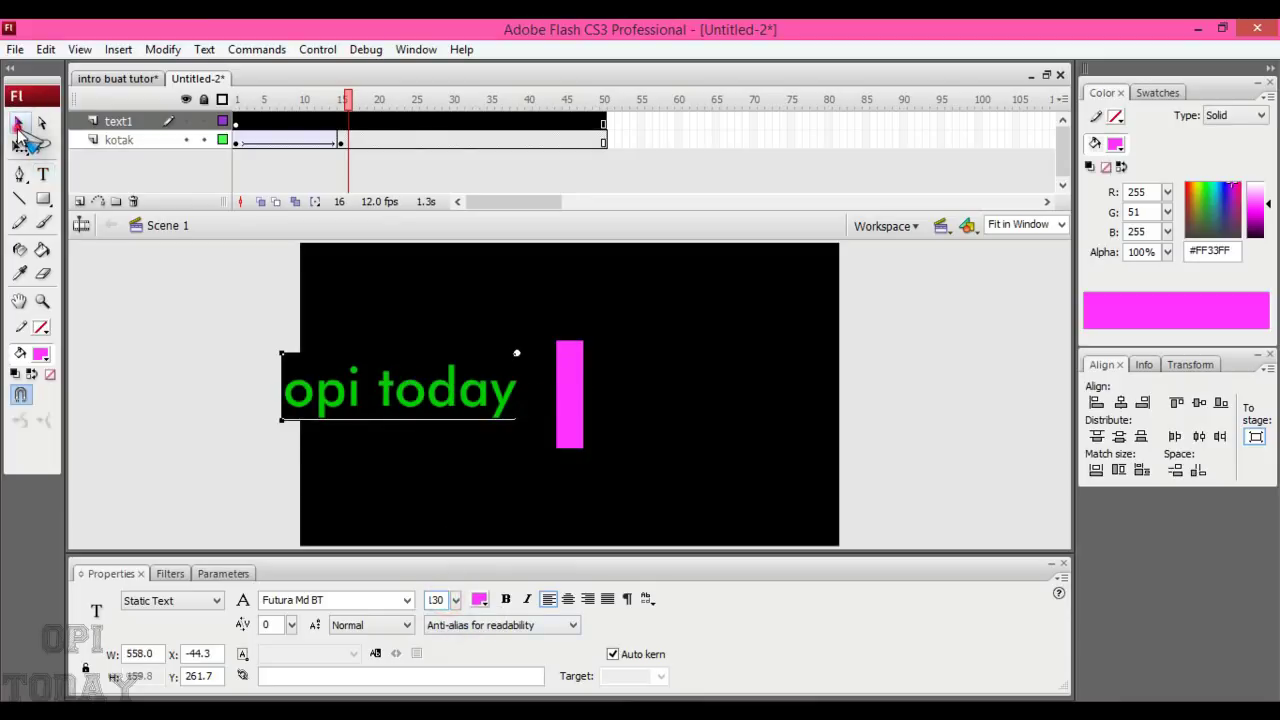
{"action": "left_click_drag", "start_coordinate": [450, 407], "coordinate": [479, 405]}
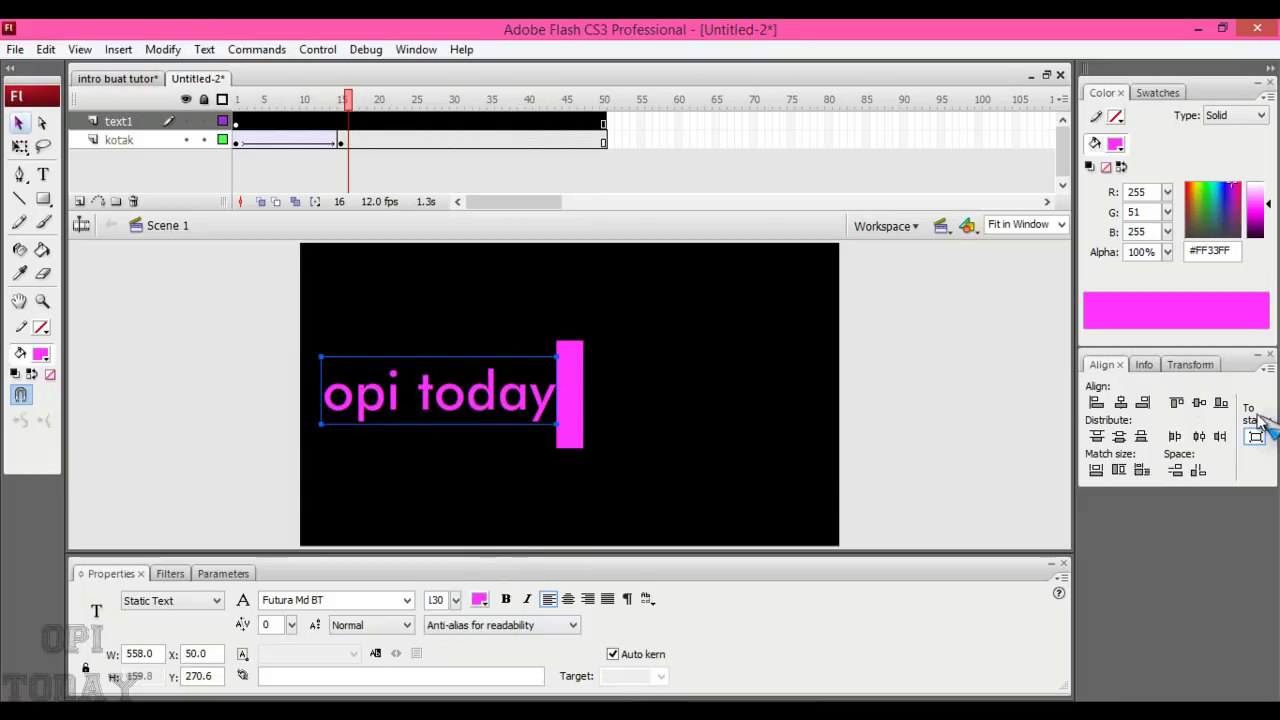
{"action": "left_click", "coordinate": [1198, 403]}
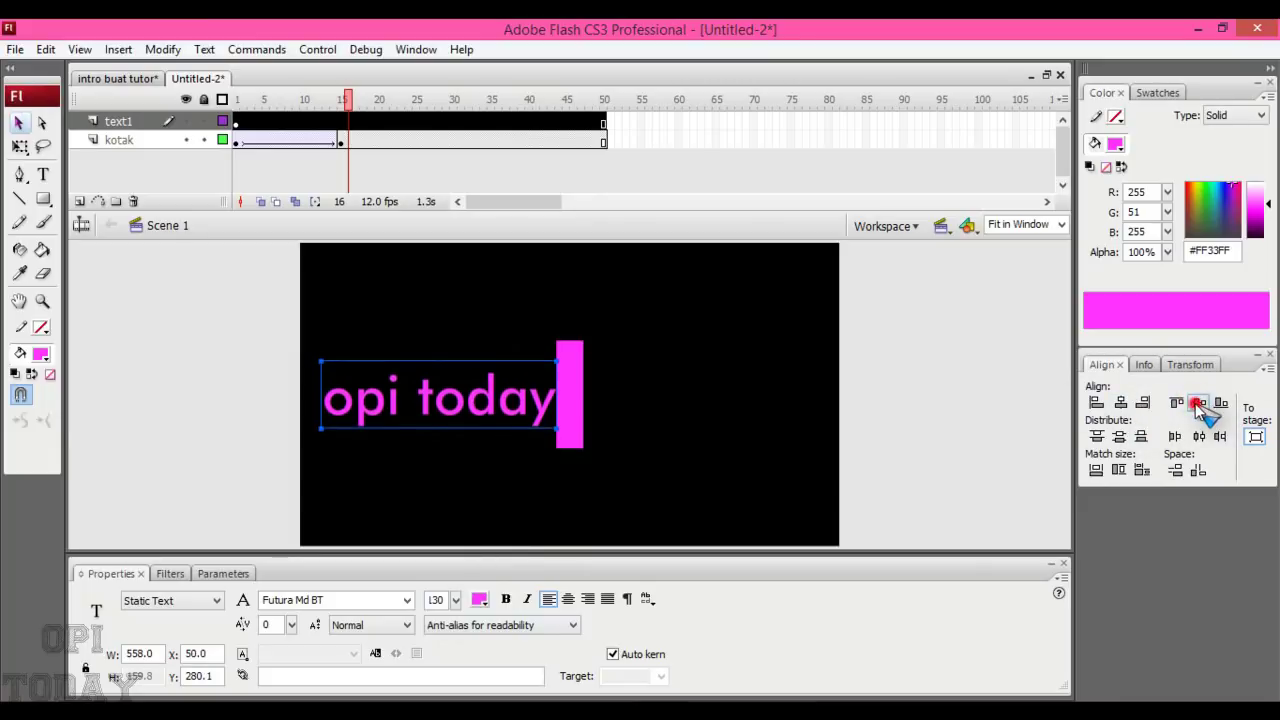
{"action": "left_click", "coordinate": [964, 385]}
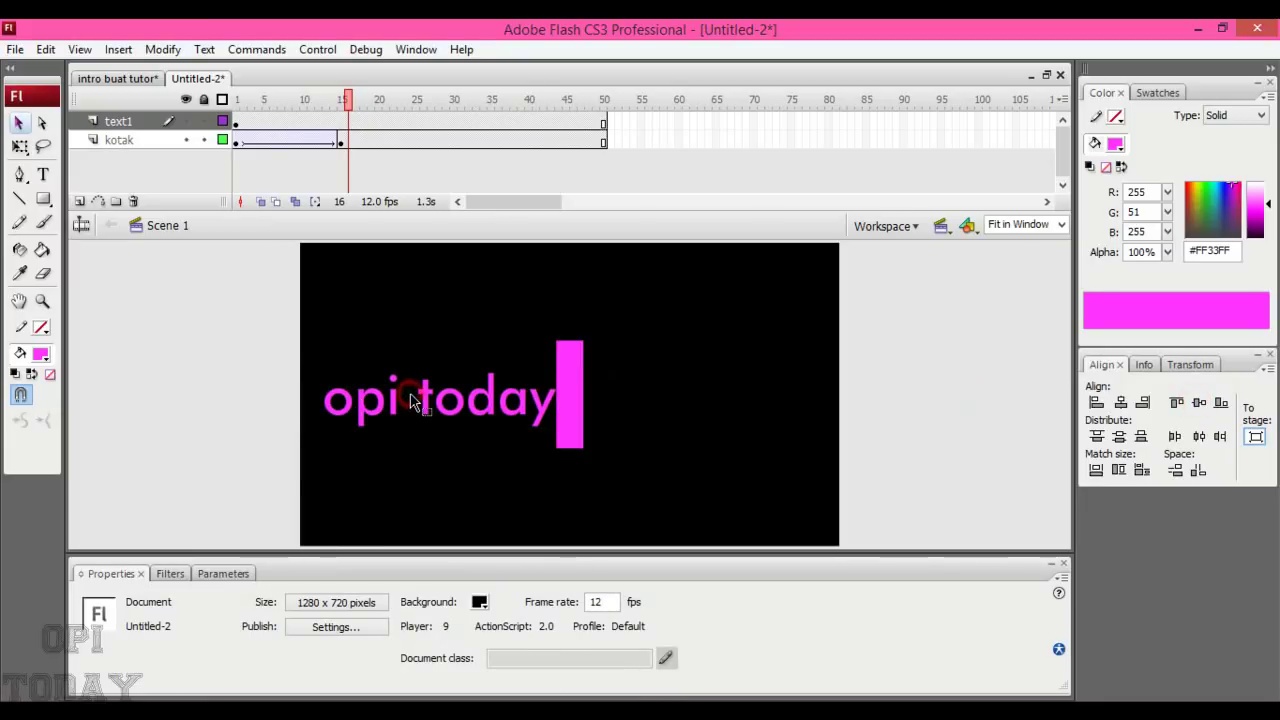
Nudge the "opi today" text left to X 36.5, leaving a small gap before the magenta rectangle.
{"action": "left_click", "coordinate": [418, 400]}
{"action": "key", "text": "Left"}
{"action": "key", "text": "Left"}
{"action": "key", "text": "Left"}
{"action": "key", "text": "Left"}
{"action": "key", "text": "Left"}
{"action": "key", "text": "Left"}
{"action": "key", "text": "Left"}
{"action": "key", "text": "Left"}
{"action": "key", "text": "Left"}
{"action": "key", "text": "Left"}
{"action": "key", "text": "Left"}
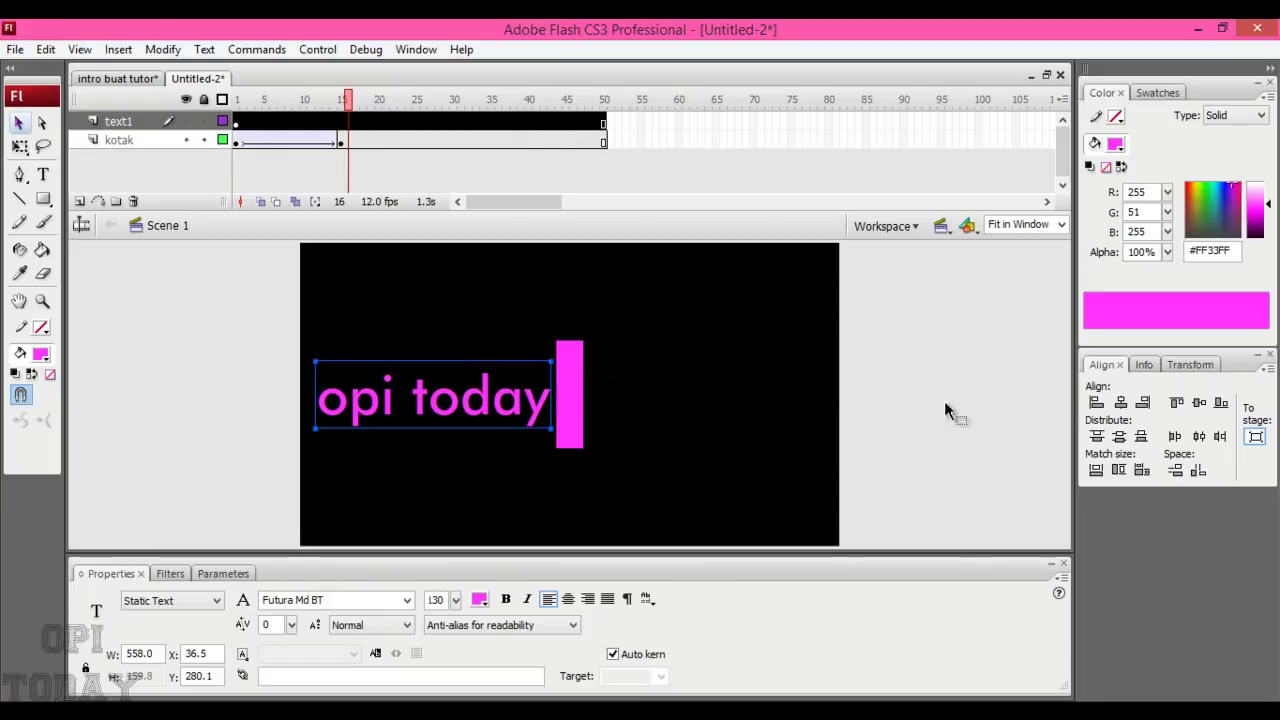
{"action": "left_click", "coordinate": [888, 382]}
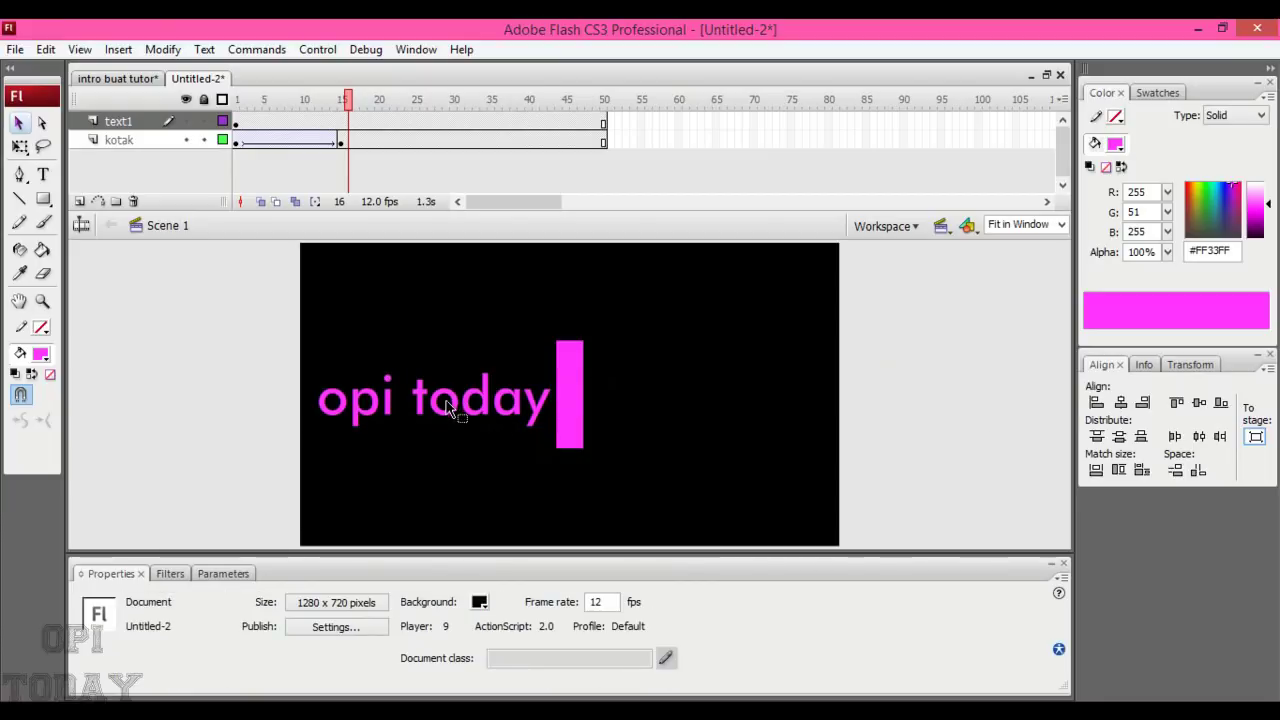
Move the text1 layer's keyframe from frame 1 to frame 16.
{"action": "left_click", "coordinate": [238, 124]}
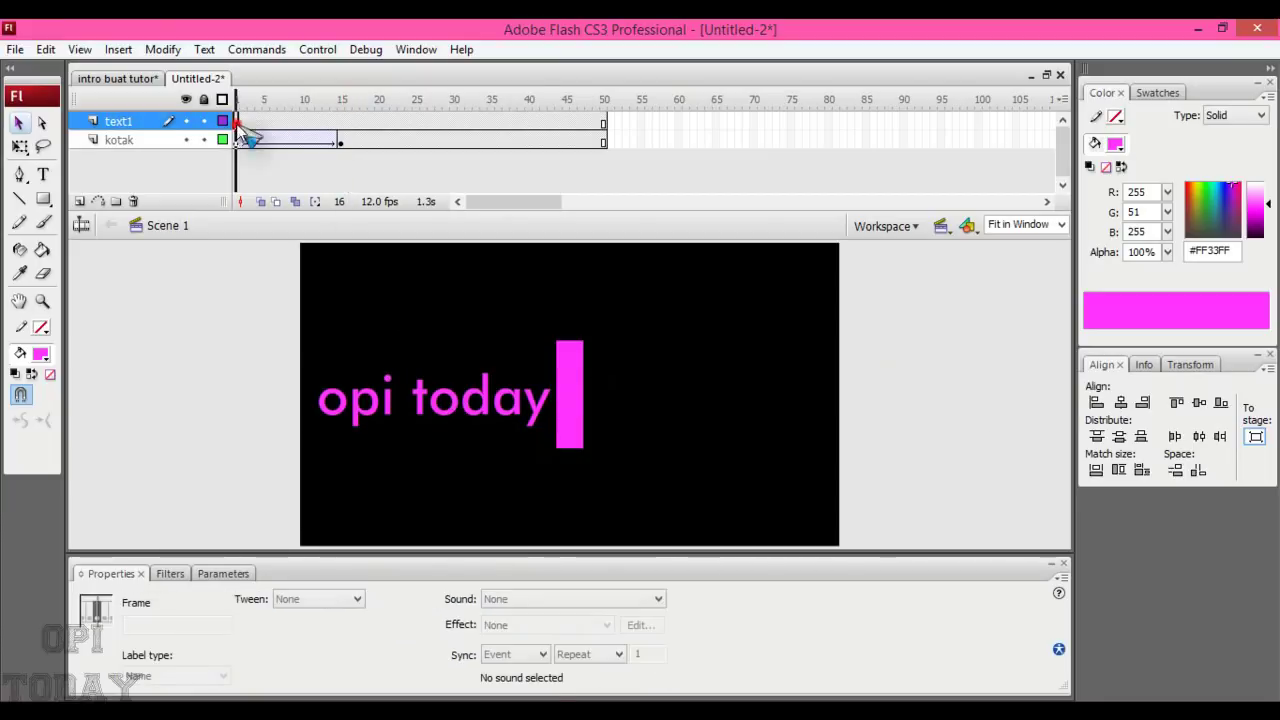
{"action": "left_click_drag", "start_coordinate": [240, 124], "coordinate": [352, 128]}
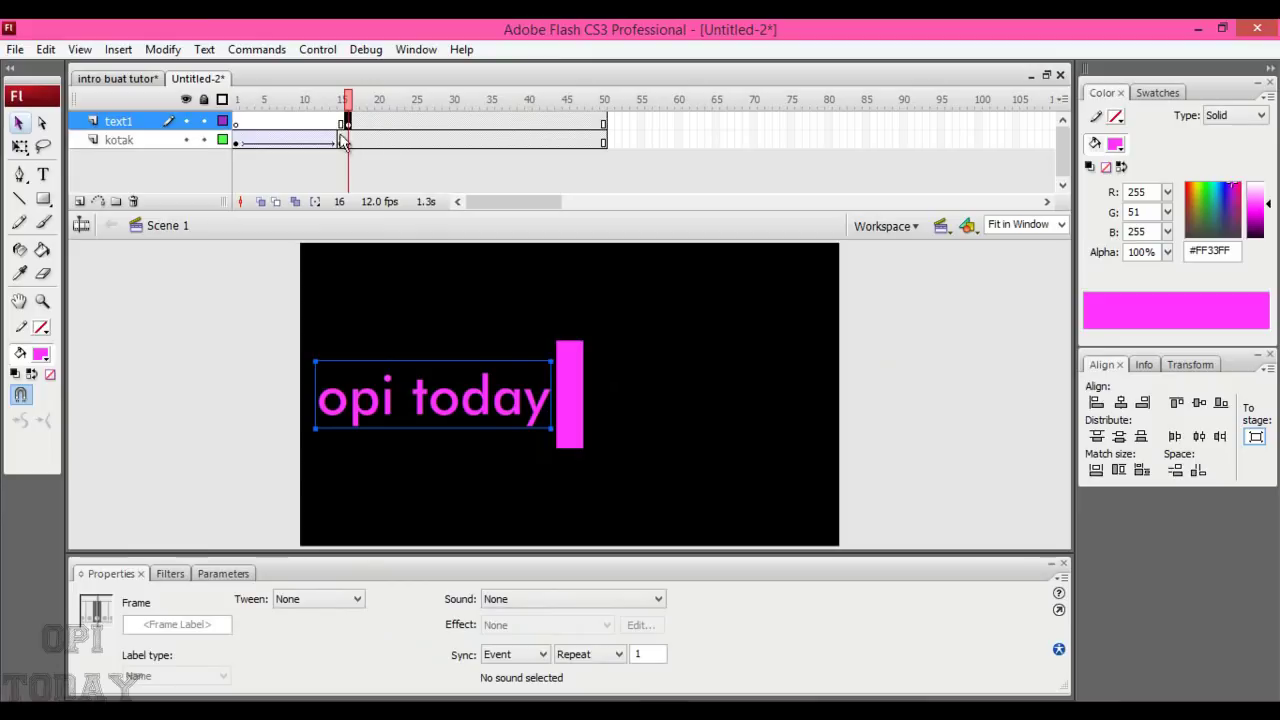
{"action": "left_click", "coordinate": [350, 124]}
{"action": "left_click", "coordinate": [430, 390]}
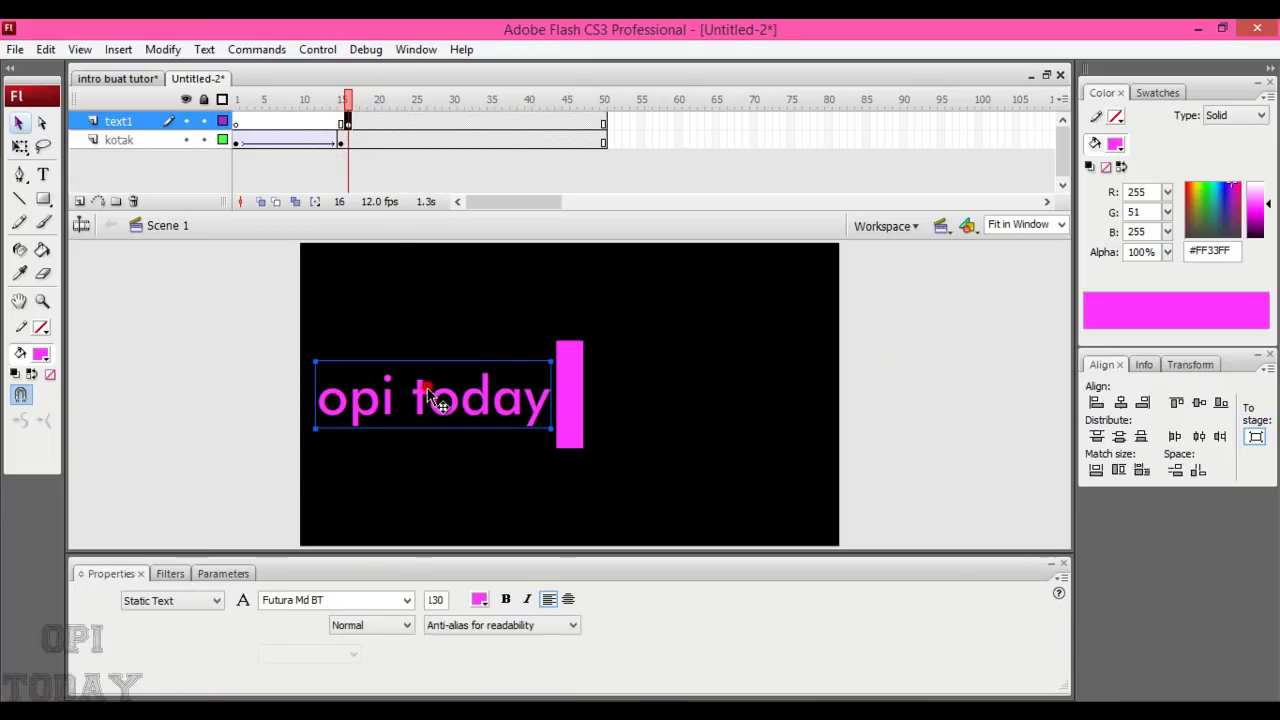
Add a new layer above text1 and name it mask1.
{"action": "left_click", "coordinate": [80, 201]}
{"action": "double_click", "coordinate": [128, 121]}
{"action": "type", "text": "ma"}
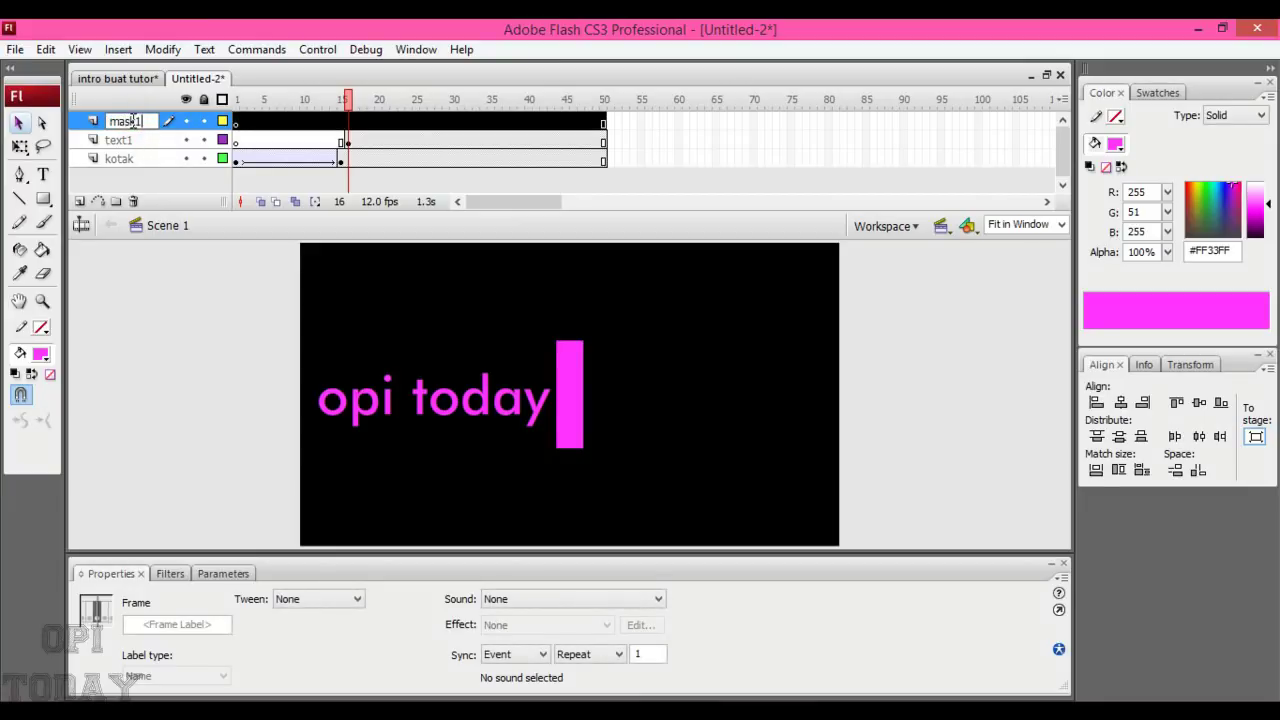
{"action": "type", "text": "sk1"}
{"action": "key", "text": "Return"}
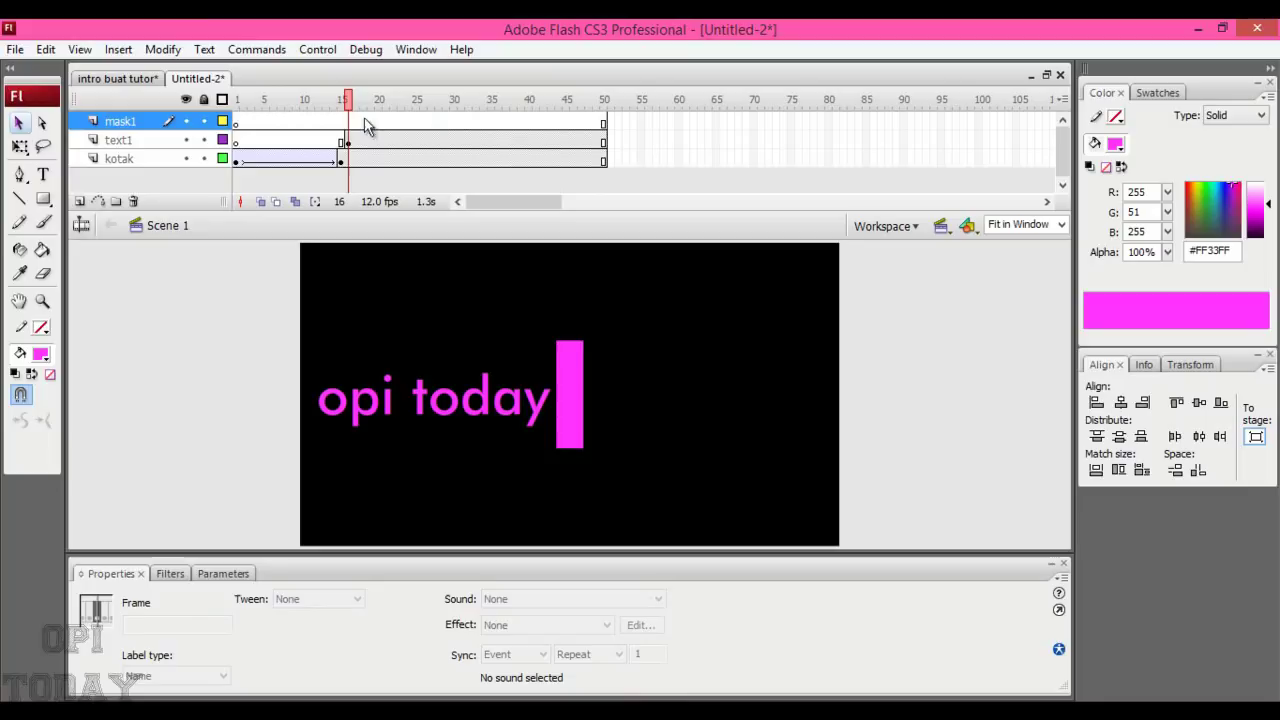
Insert a keyframe at frame 16 of mask1 and draw a rectangle about 81.5 x 187.3 over the text's first letter.
{"action": "left_click", "coordinate": [350, 128]}
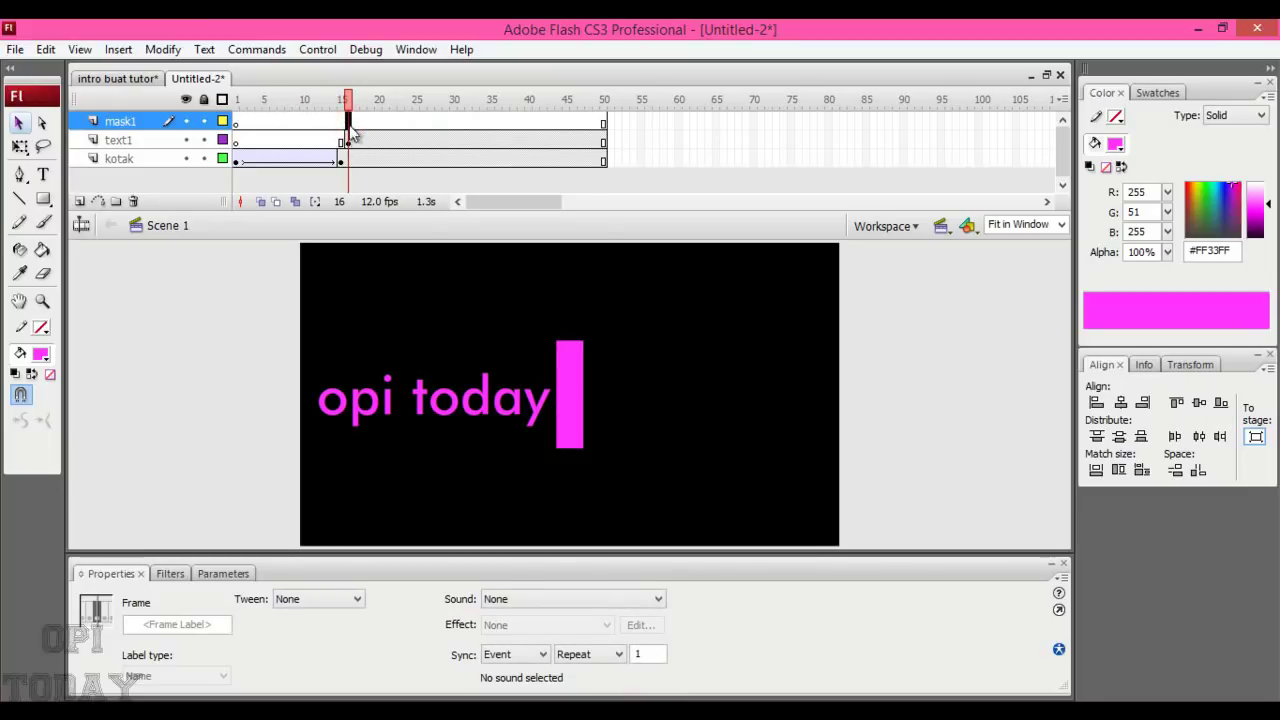
{"action": "right_click", "coordinate": [351, 129]}
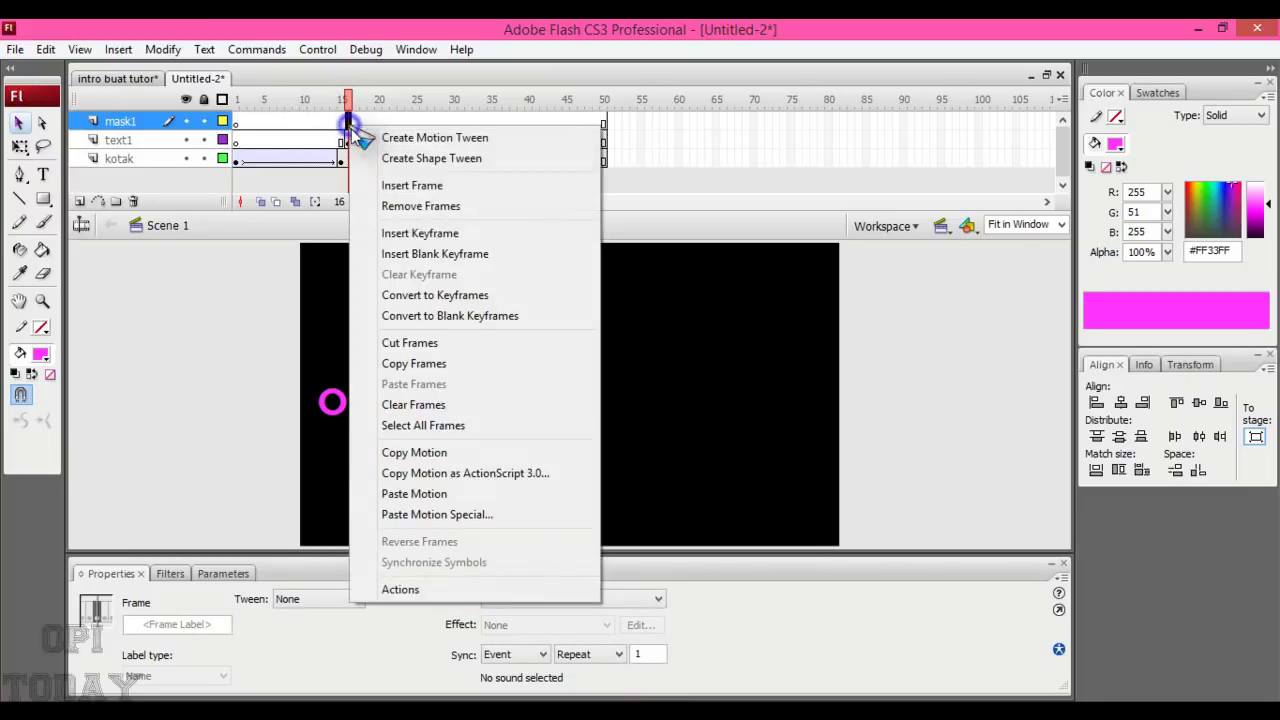
{"action": "left_click", "coordinate": [407, 231]}
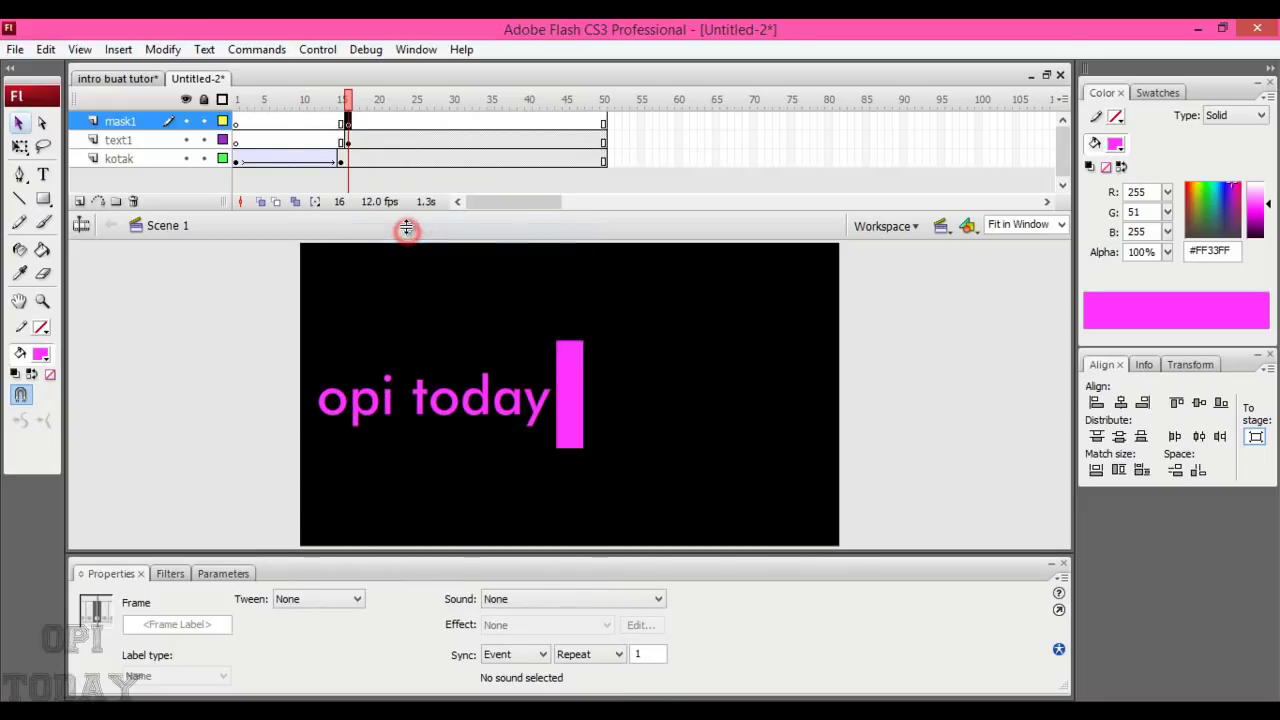
{"action": "left_click", "coordinate": [43, 199]}
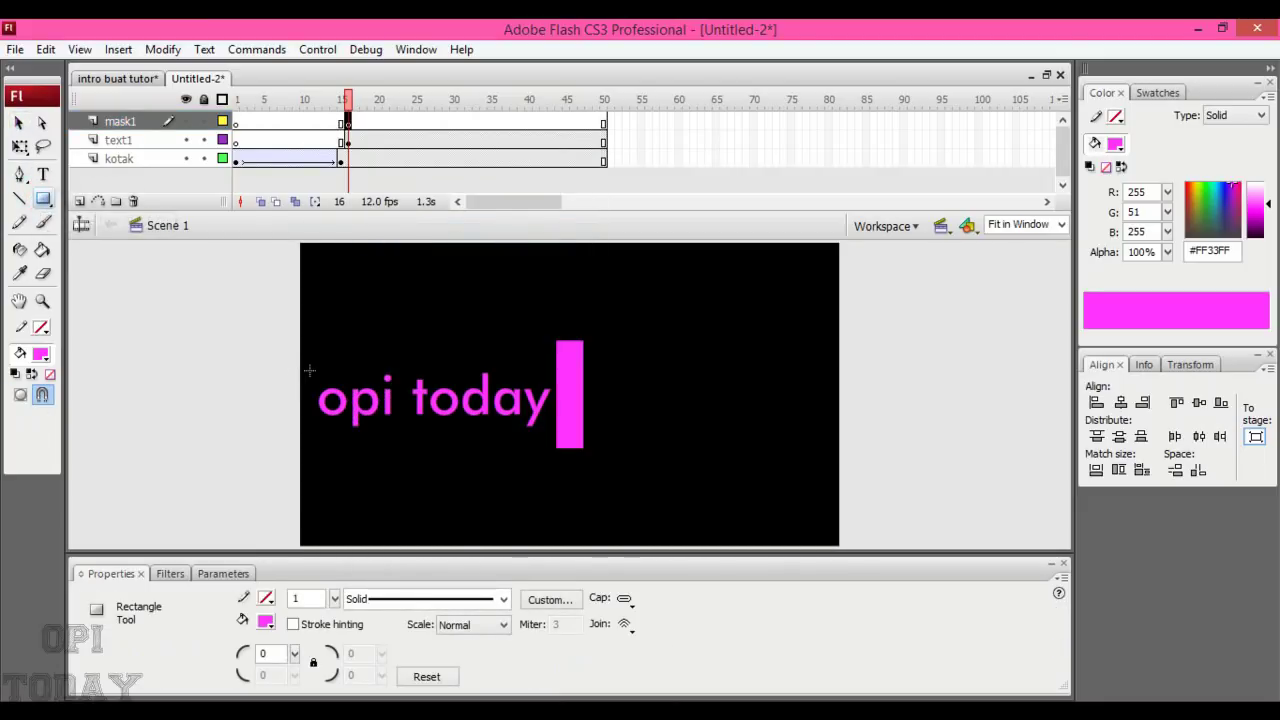
{"action": "left_click_drag", "start_coordinate": [315, 360], "coordinate": [350, 439]}
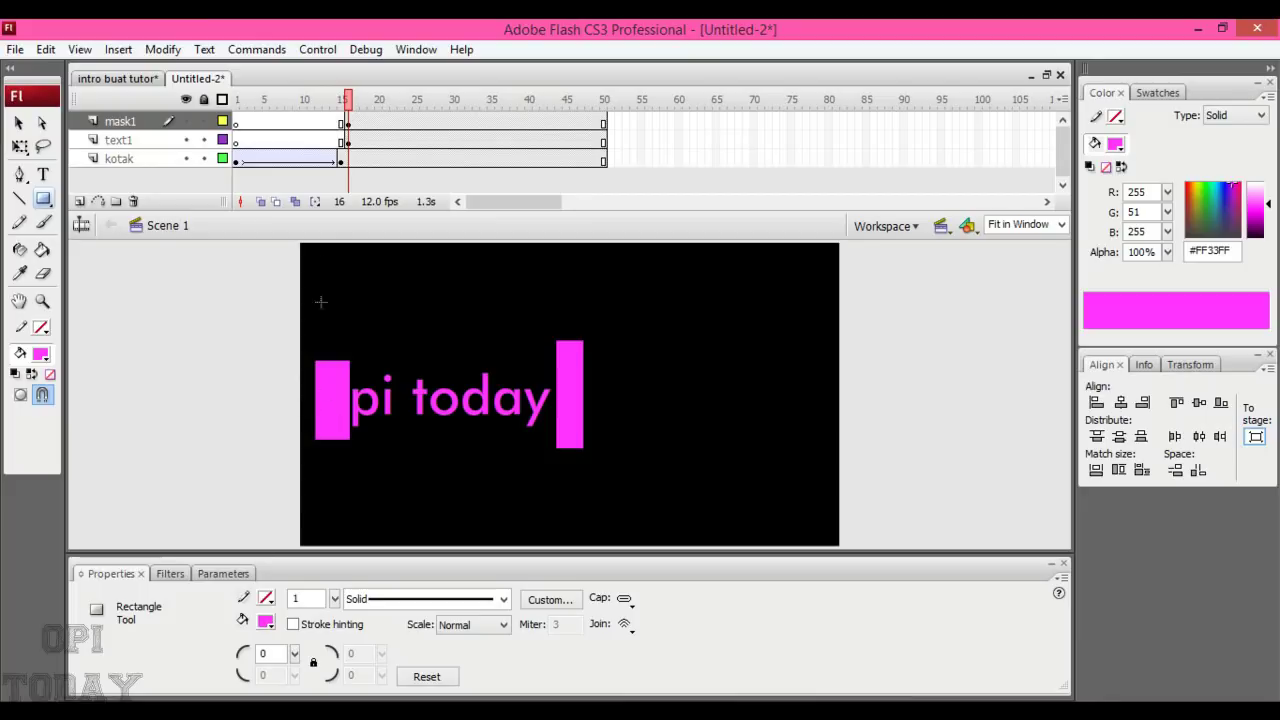
Insert a keyframe at frame 25 of mask1 and move the small rectangle to the text's right end, at about X 519.5.
{"action": "left_click", "coordinate": [417, 124]}
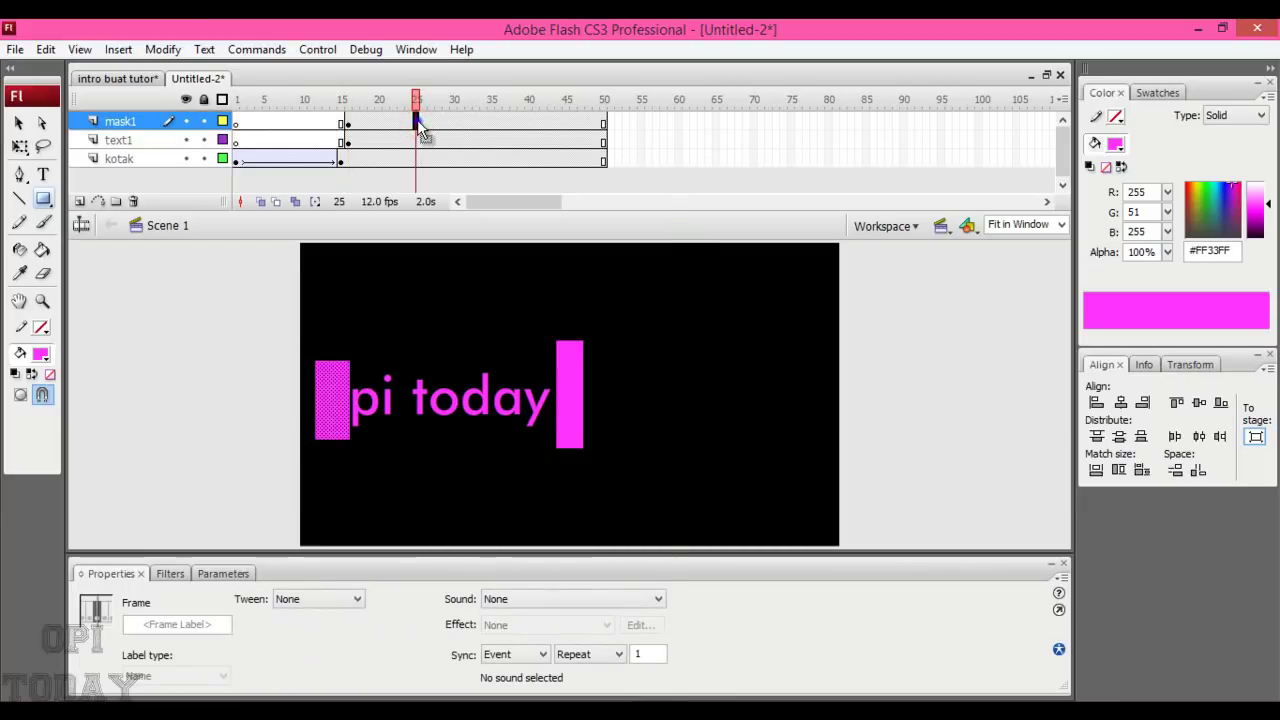
{"action": "right_click", "coordinate": [417, 124]}
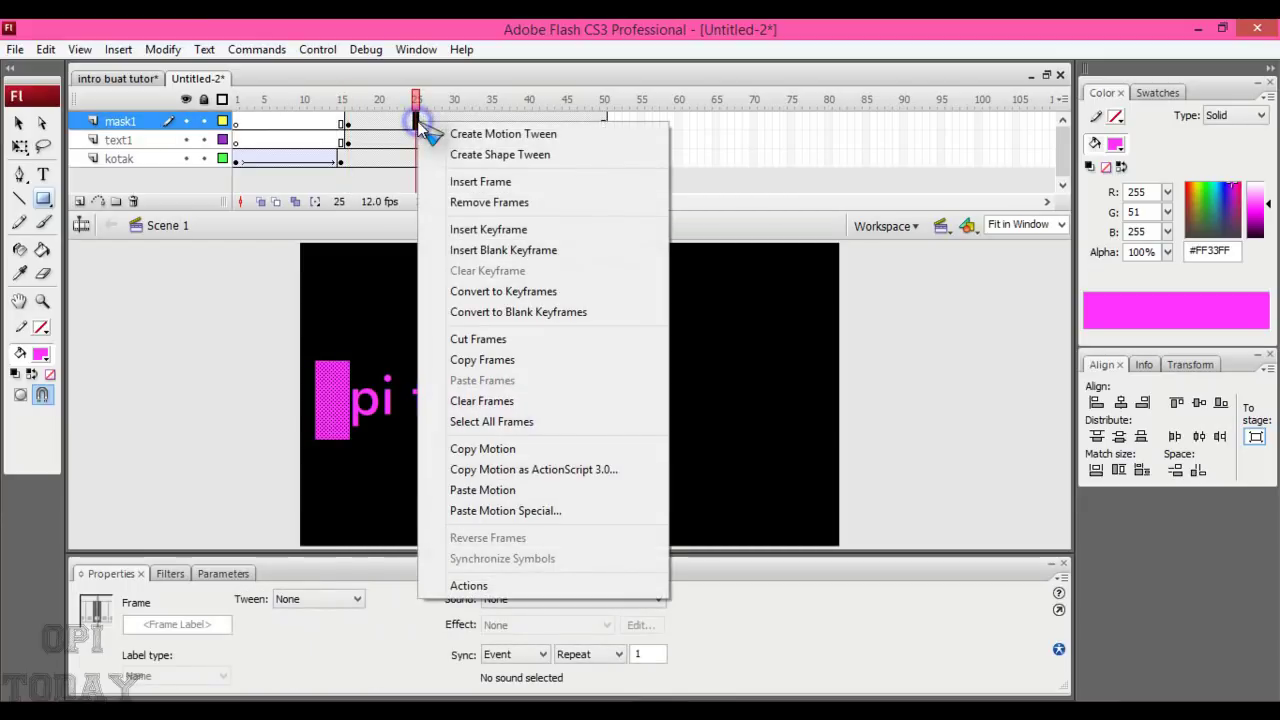
{"action": "left_click", "coordinate": [480, 231]}
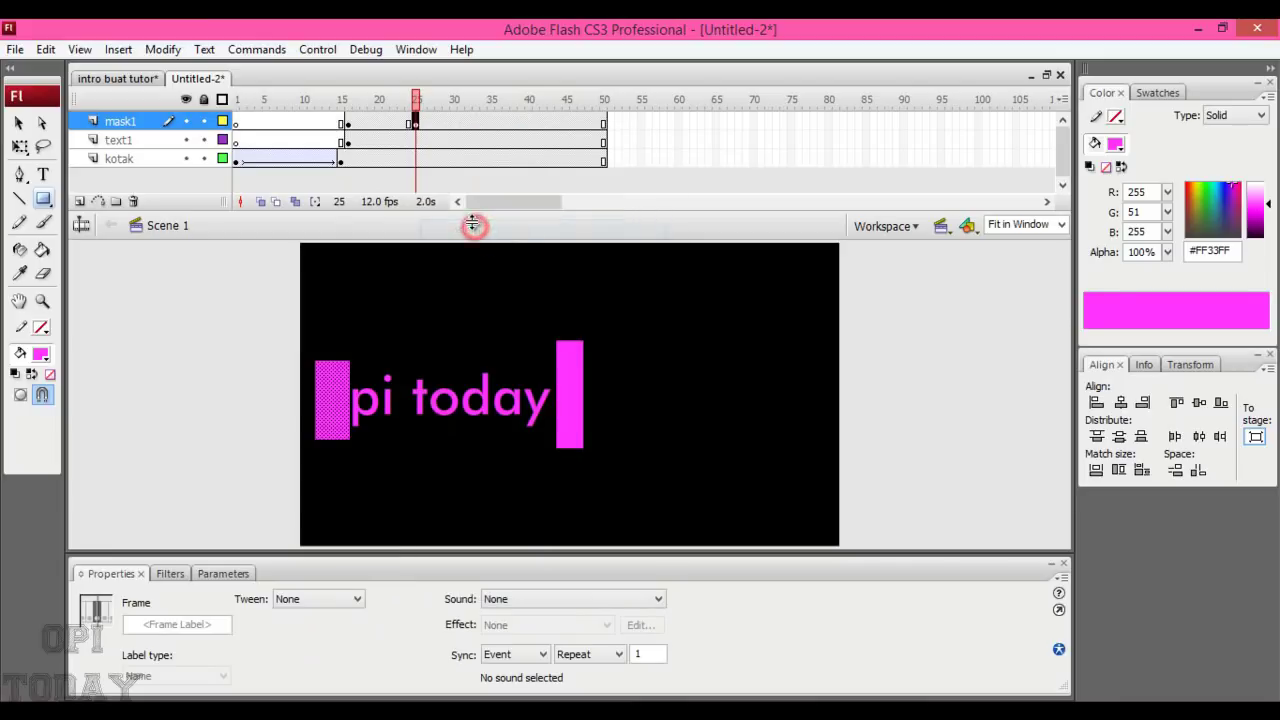
{"action": "key", "text": "v"}
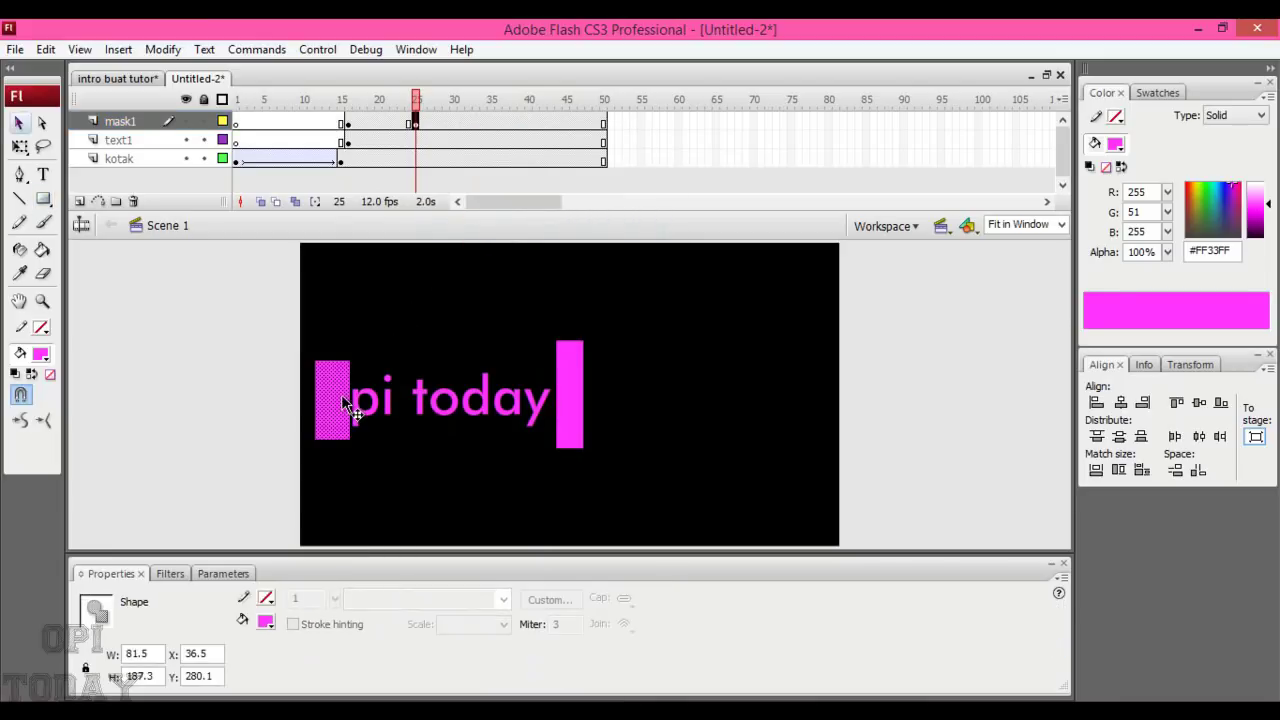
{"action": "left_click_drag", "start_coordinate": [338, 402], "coordinate": [538, 410]}
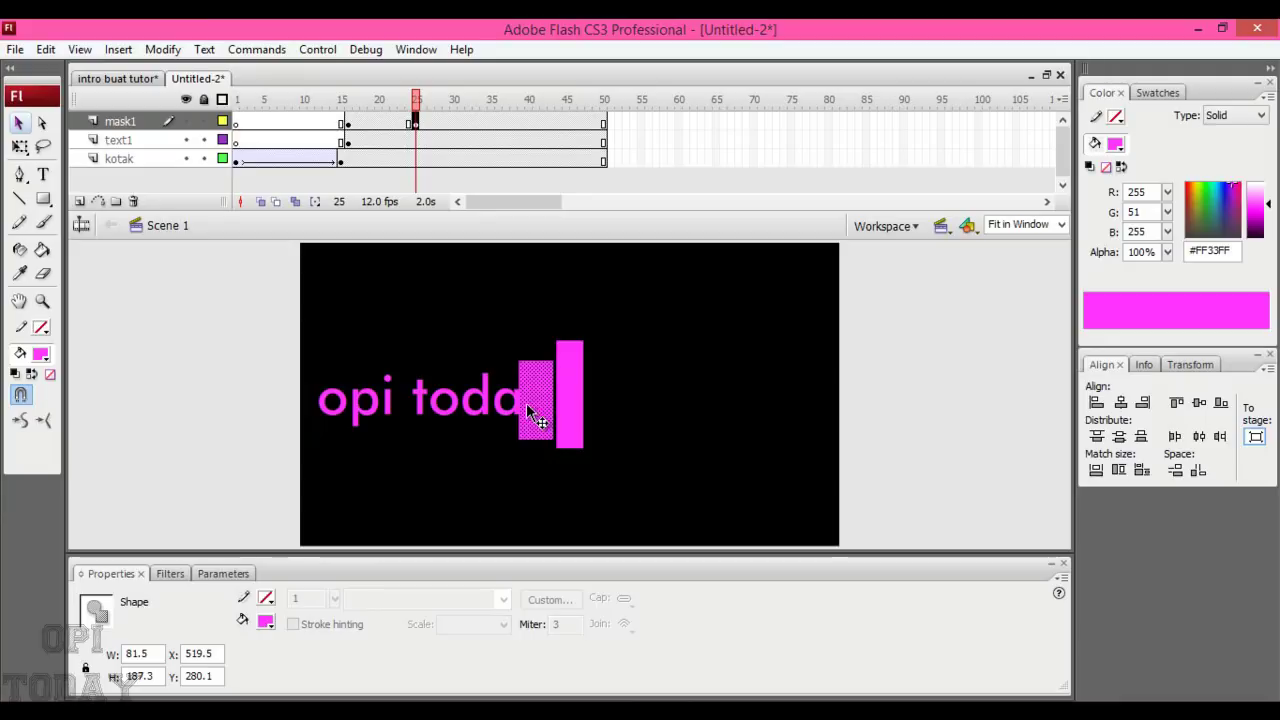
Stretch the frame 25 rectangle leftward over the whole text to about 558 wide, and create a shape tween from frame 16.
{"action": "left_click", "coordinate": [19, 146]}
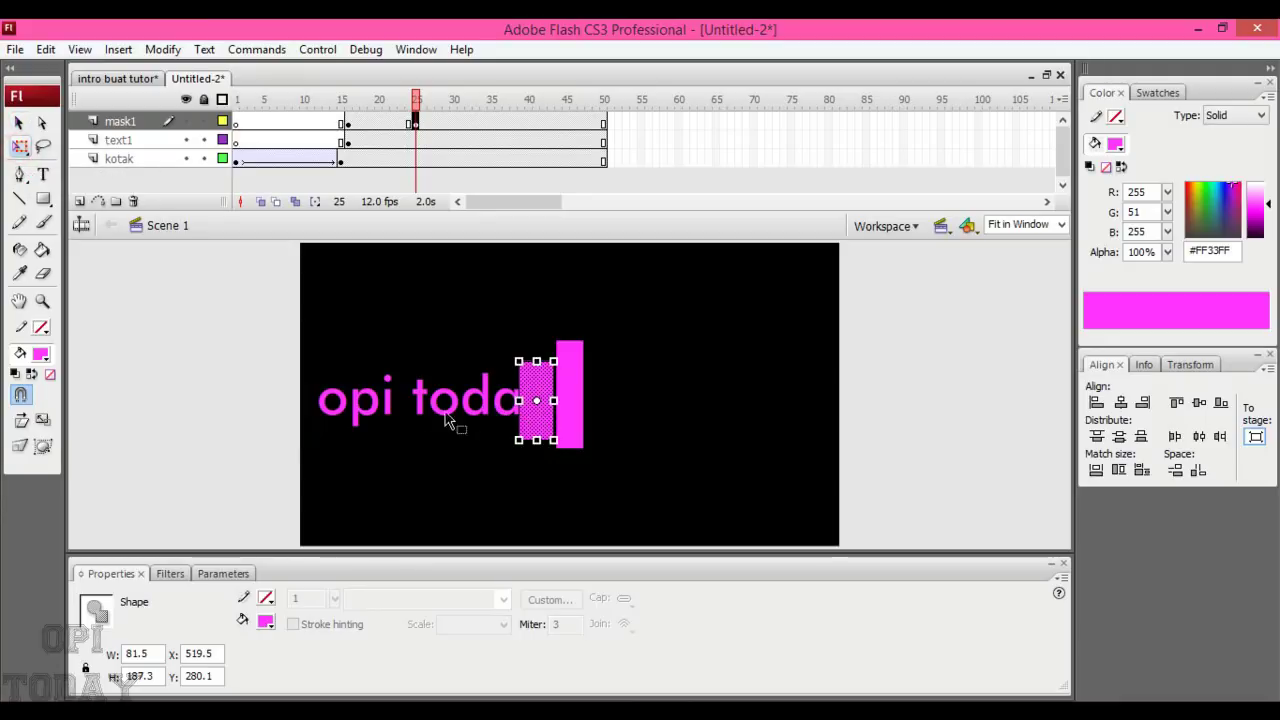
{"action": "left_click_drag", "start_coordinate": [517, 400], "coordinate": [316, 390]}
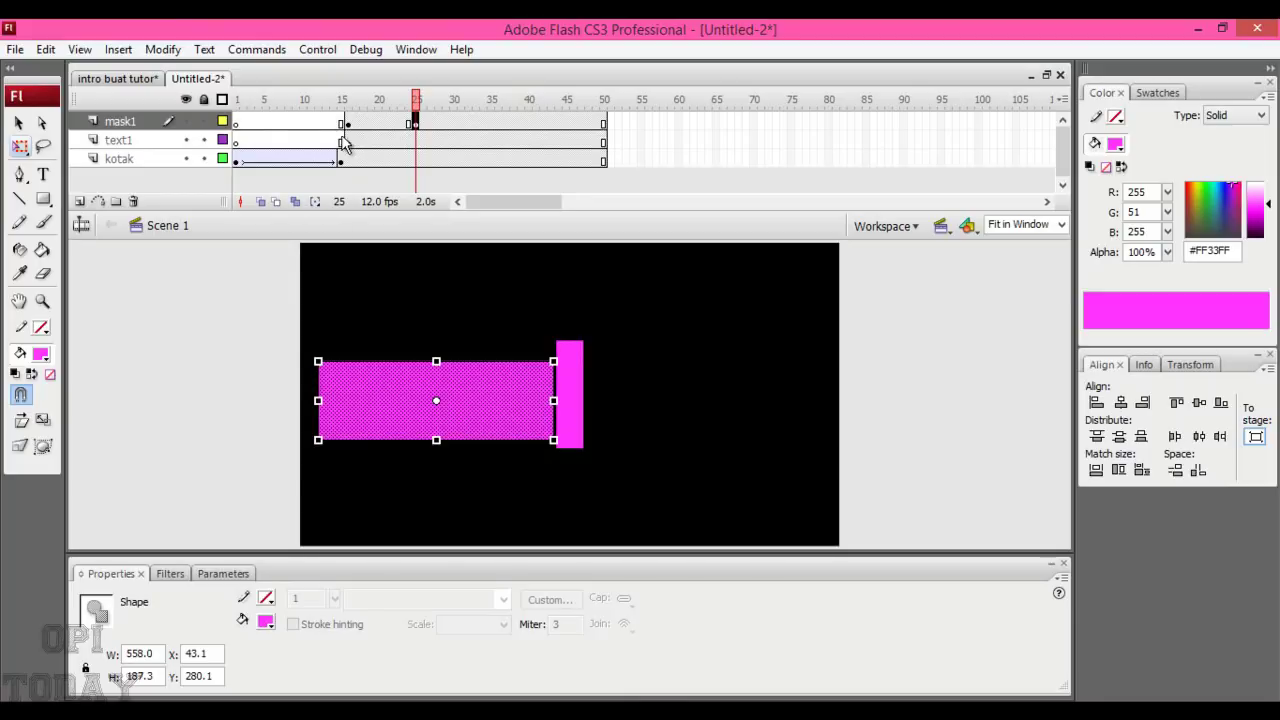
{"action": "right_click", "coordinate": [380, 121]}
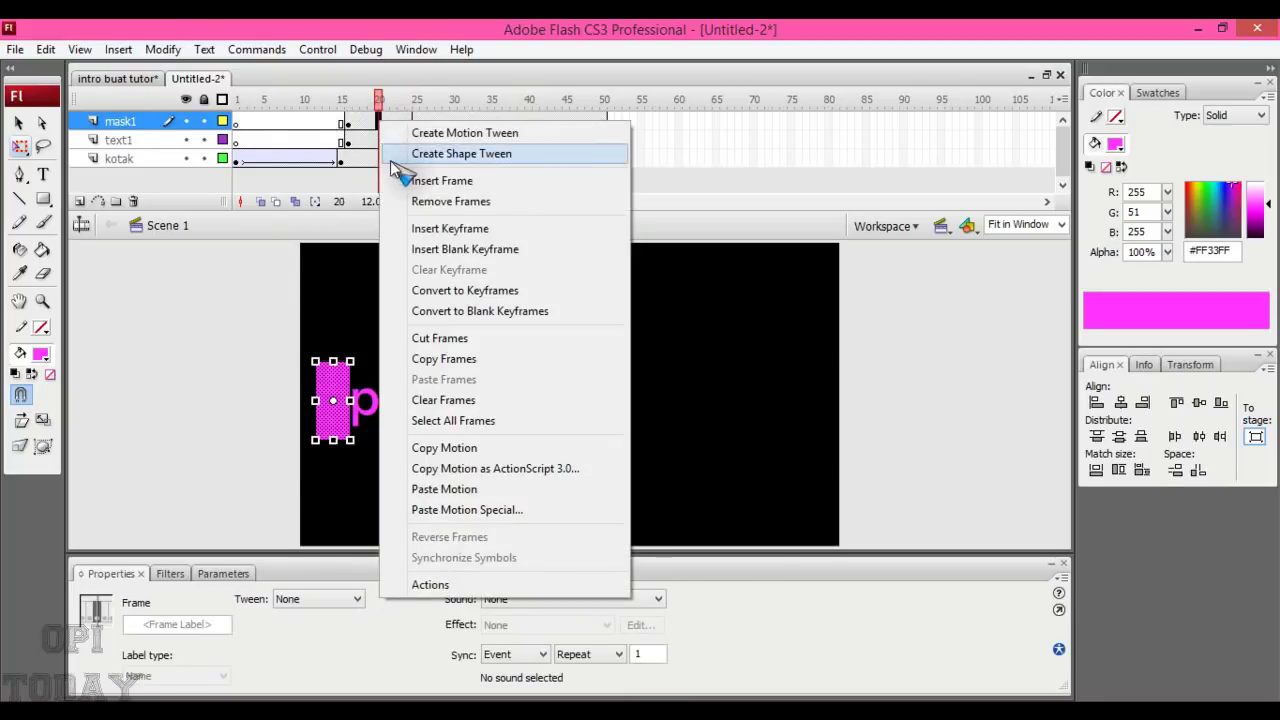
{"action": "left_click", "coordinate": [470, 154]}
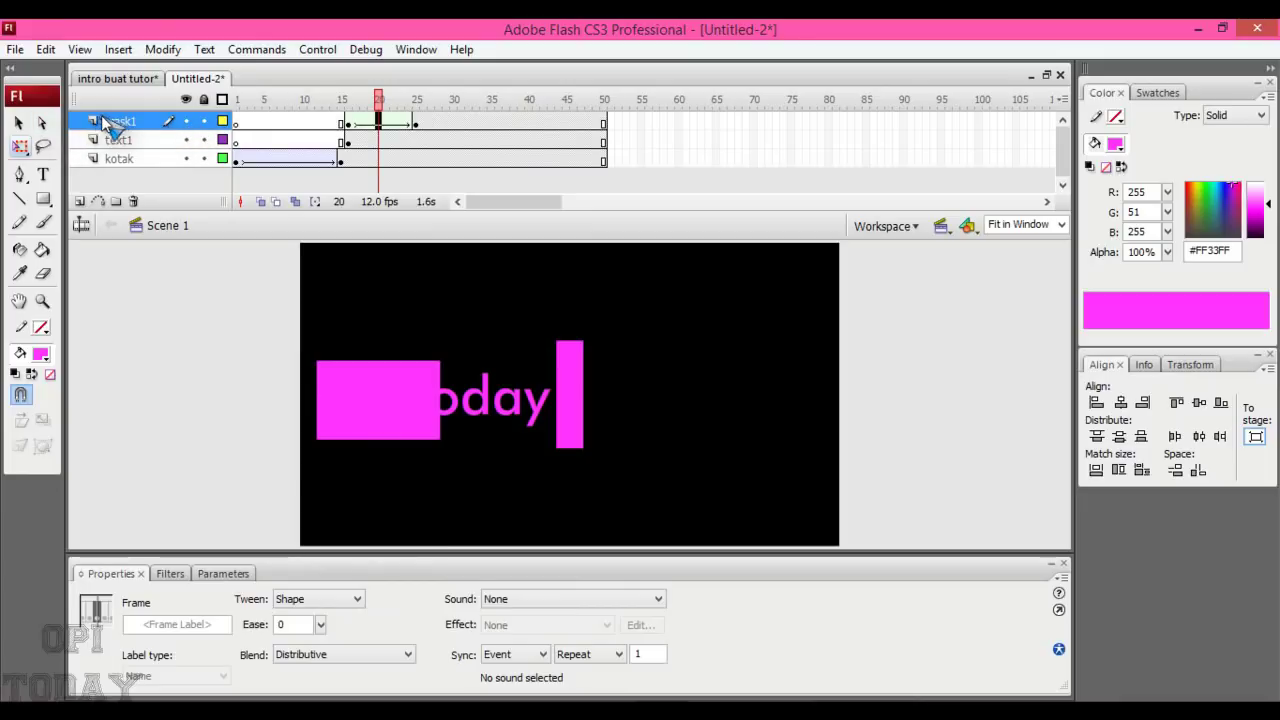
Turn the mask1 layer into a mask over text1 and play the animation from frame 1.
{"action": "right_click", "coordinate": [131, 124]}
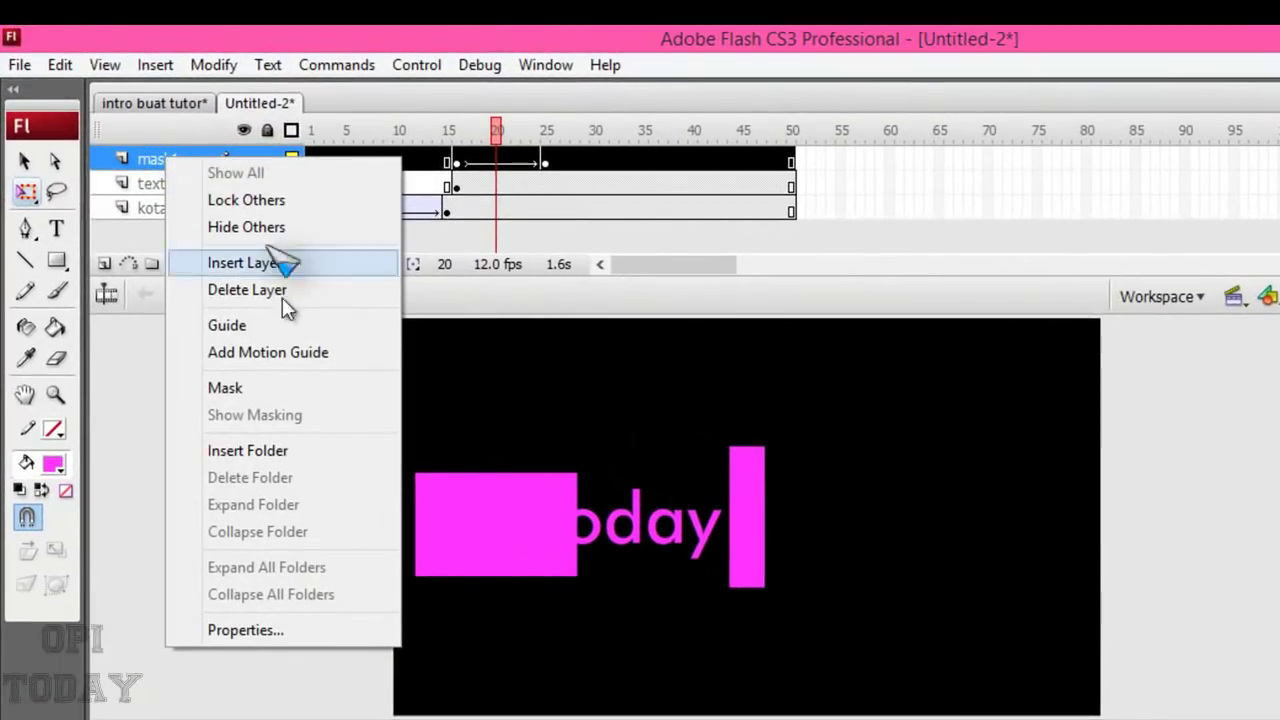
{"action": "left_click", "coordinate": [260, 386]}
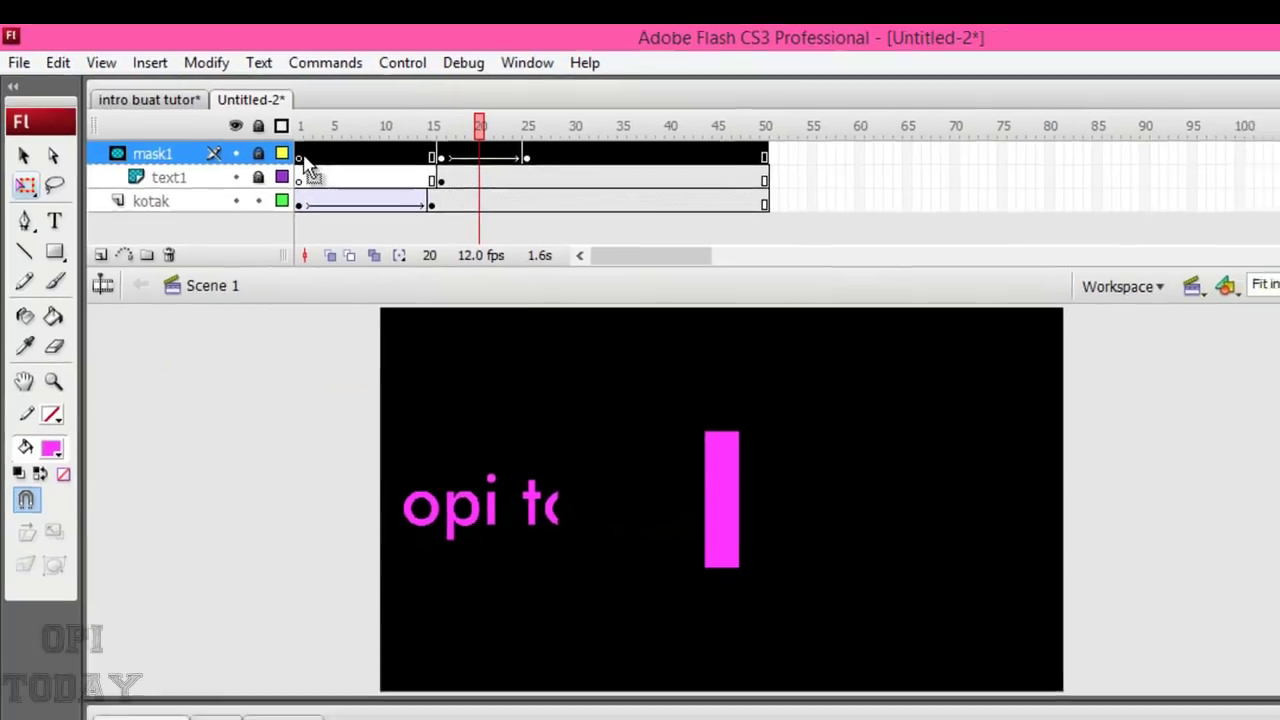
{"action": "left_click", "coordinate": [303, 160]}
{"action": "key", "text": "Return"}
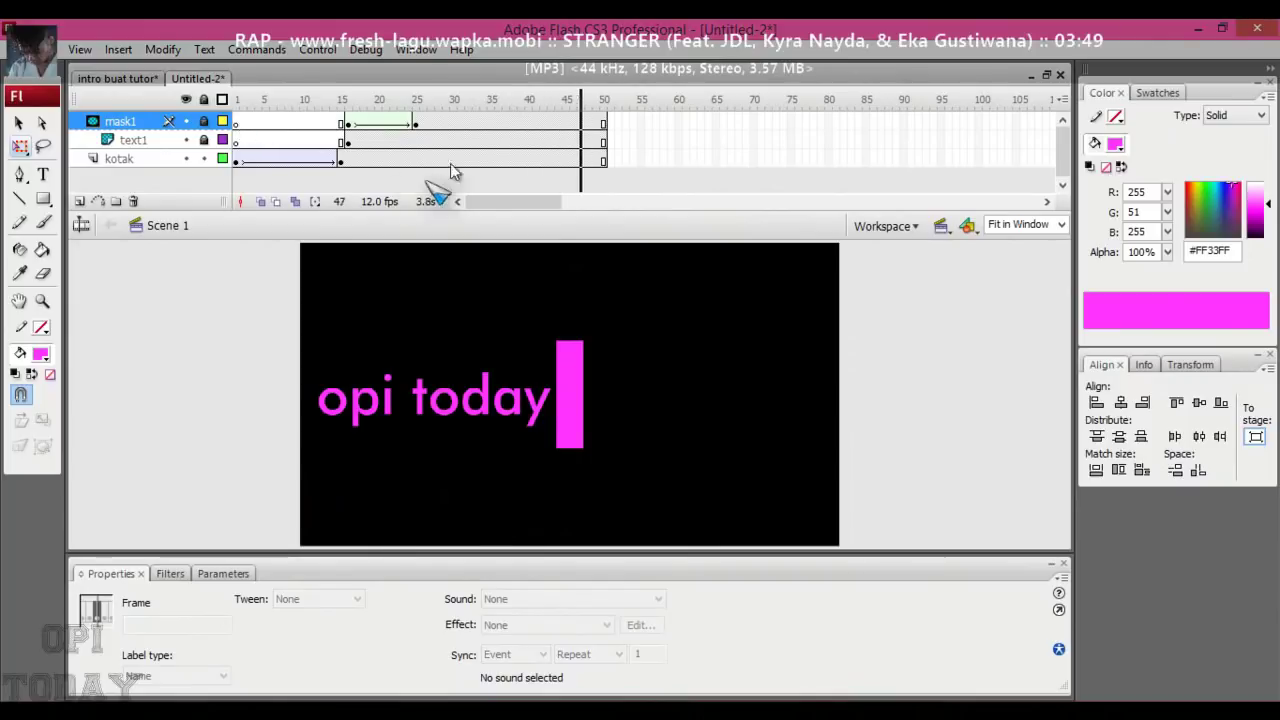
Go to frame 26 and add a new layer named "text 2" above mask1.
{"action": "left_click", "coordinate": [422, 128]}
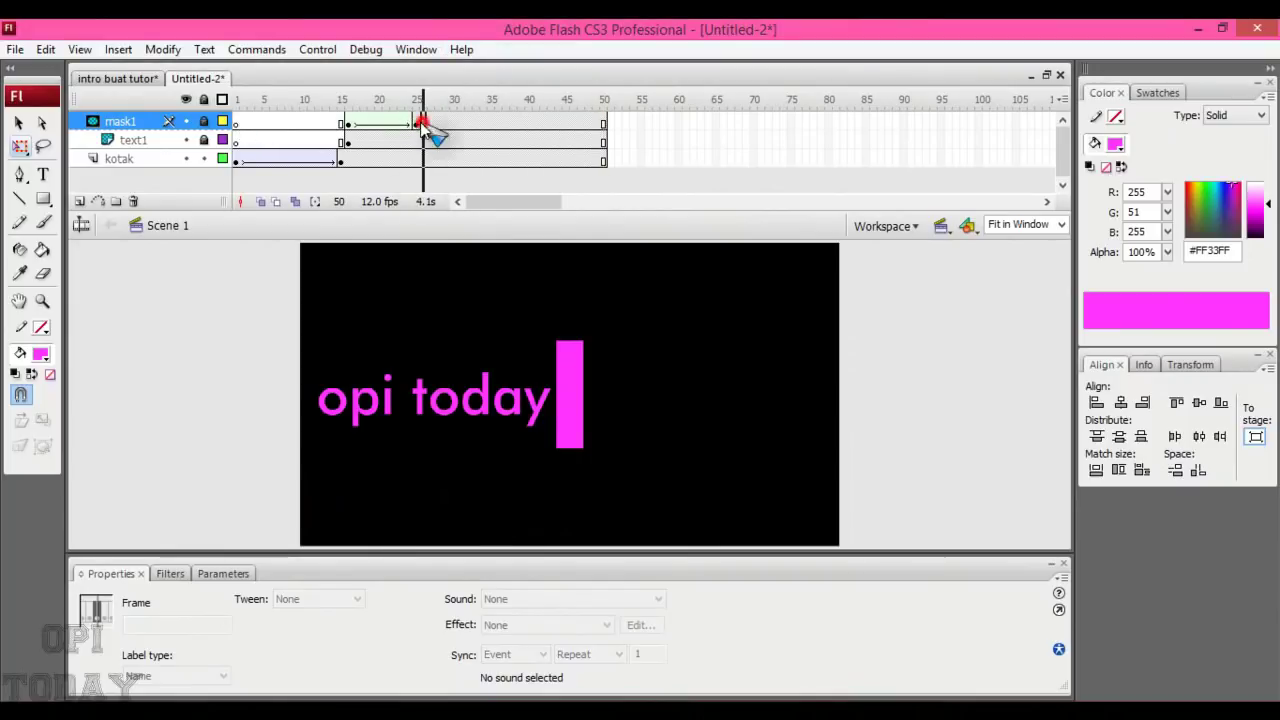
{"action": "left_click", "coordinate": [79, 202]}
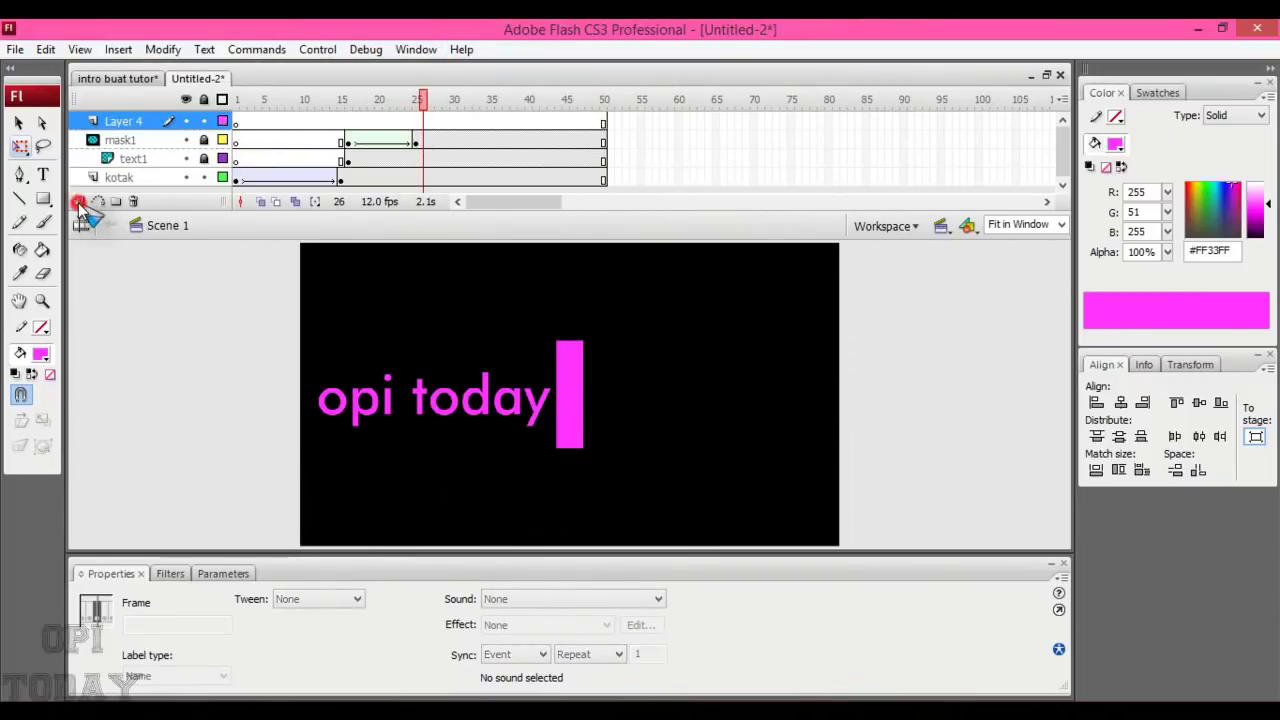
{"action": "double_click", "coordinate": [128, 120]}
{"action": "type", "text": "text2"}
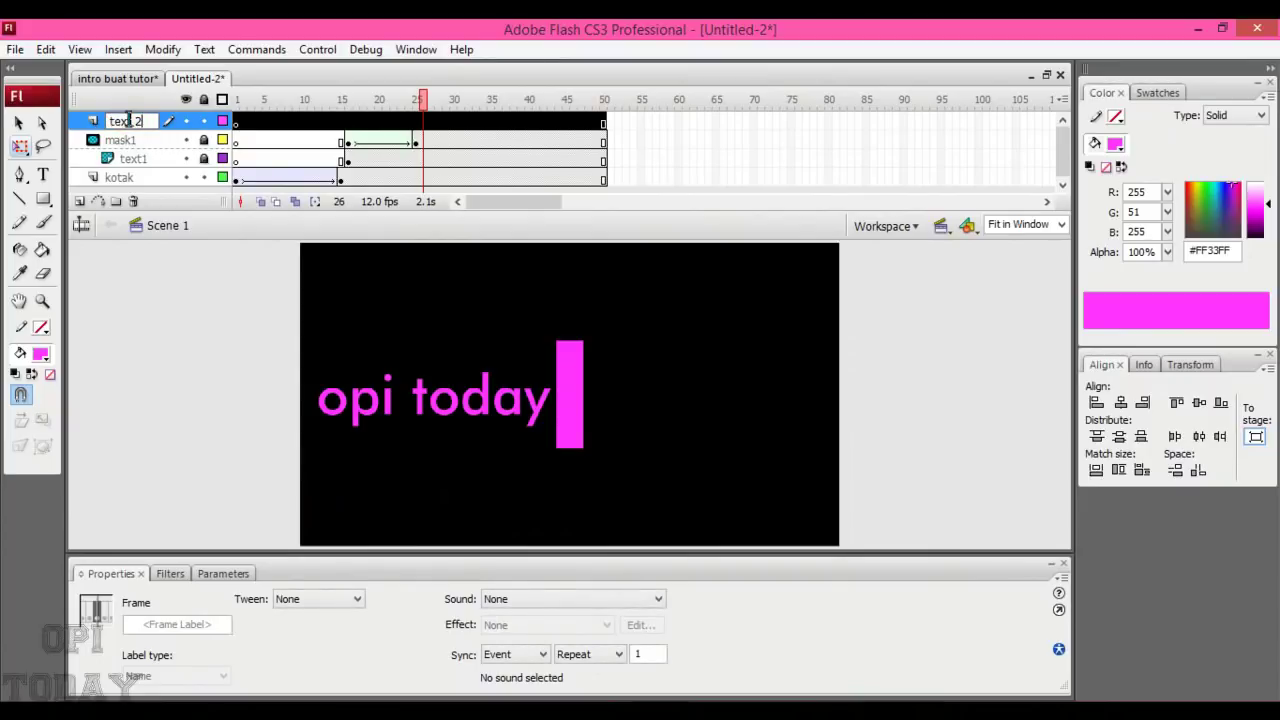
{"action": "key", "text": "Return"}
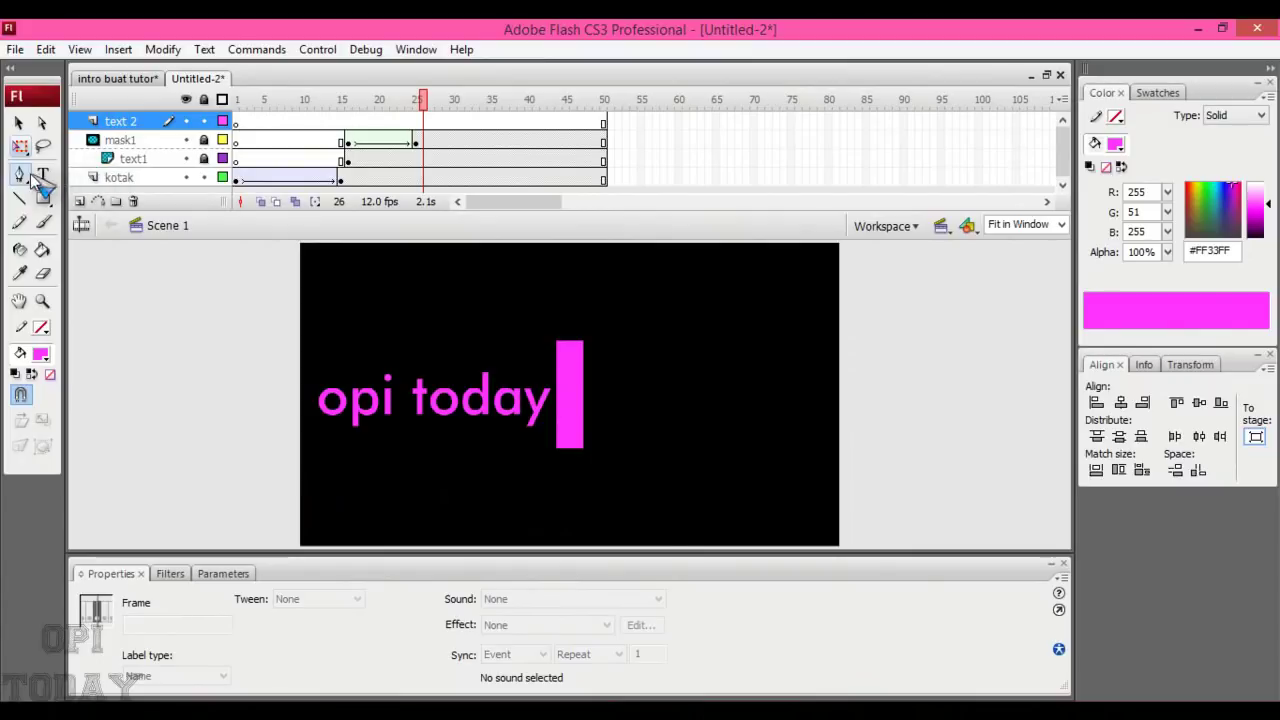
Start a left-aligned static text at font size 100, just beyond the magenta rectangle's upper right corner.
{"action": "left_click", "coordinate": [43, 174]}
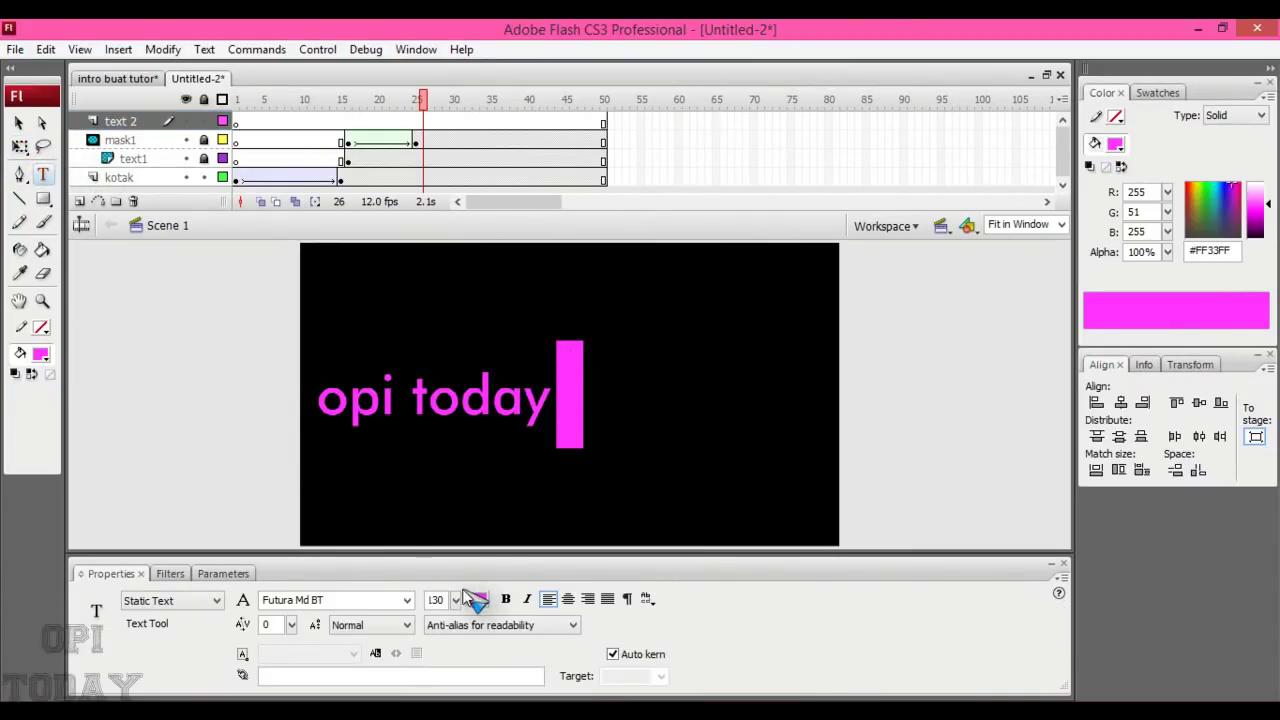
{"action": "left_click_drag", "start_coordinate": [440, 600], "coordinate": [419, 600]}
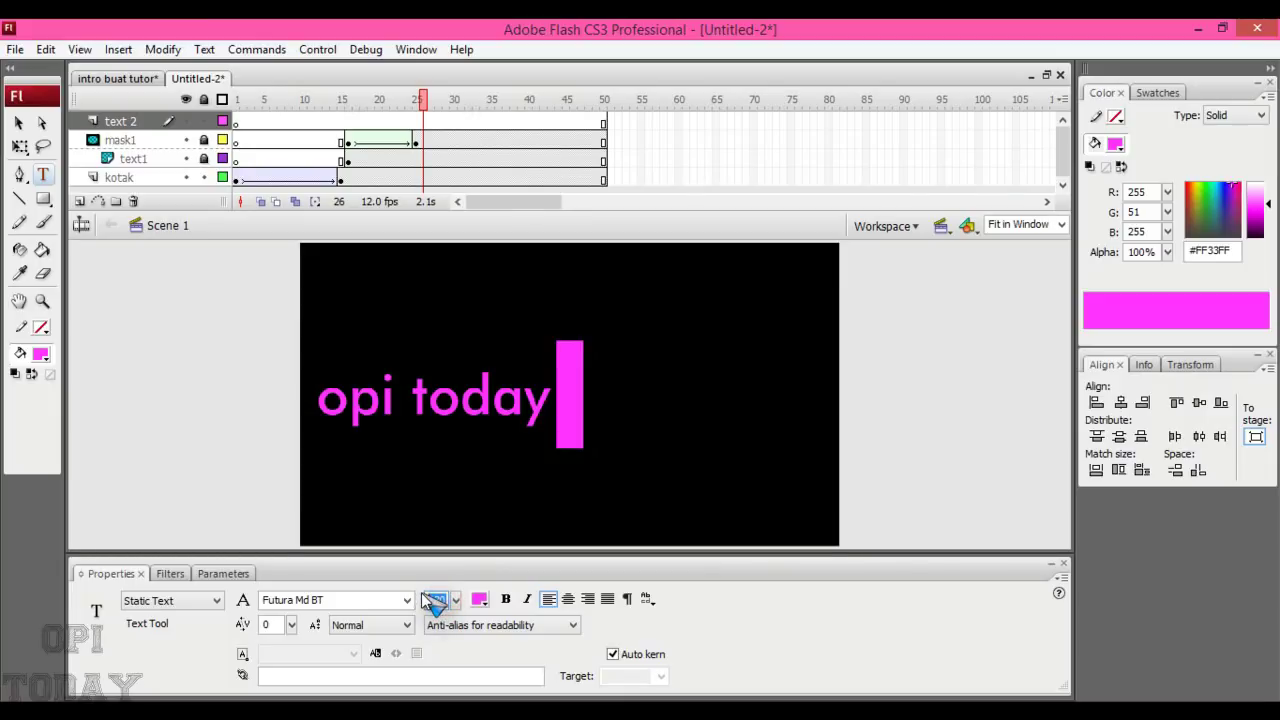
{"action": "type", "text": "100"}
{"action": "key", "text": "Return"}
{"action": "left_click", "coordinate": [592, 318]}
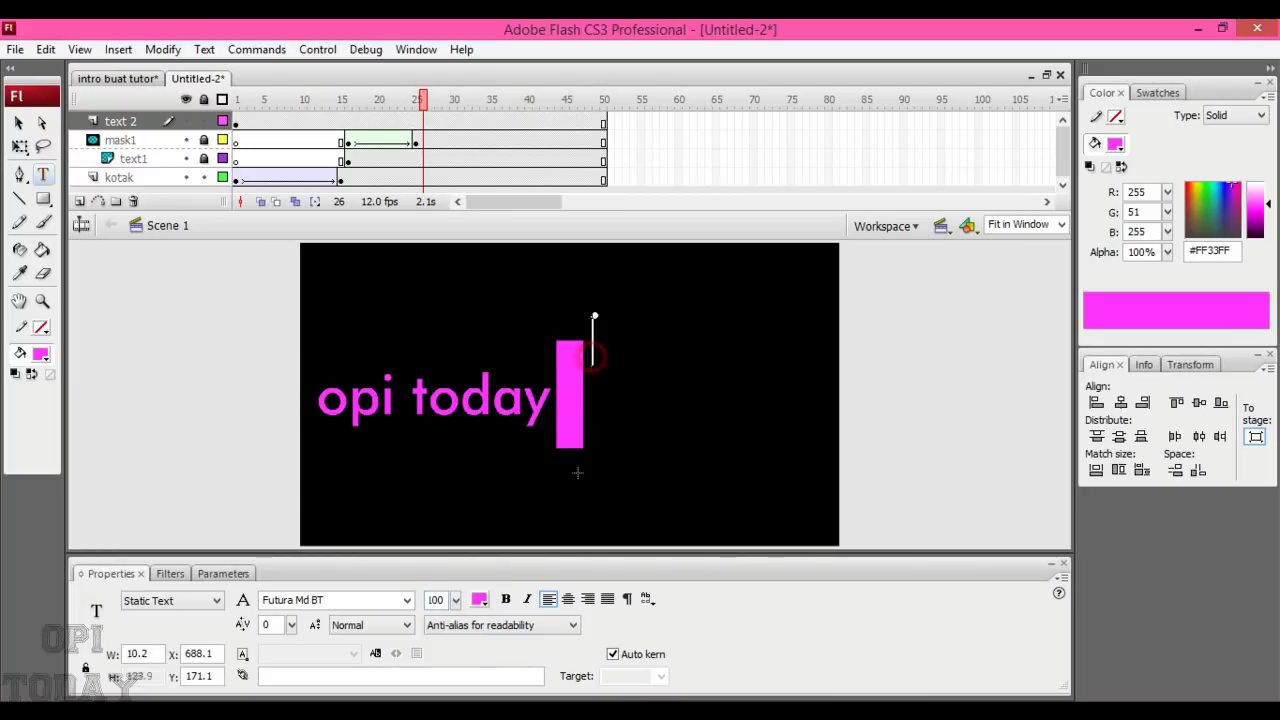
{"action": "left_click", "coordinate": [547, 599]}
Enter "tutorial" as the first line and "gaming" as the second line of the new text.
{"action": "type", "text": "tu"}
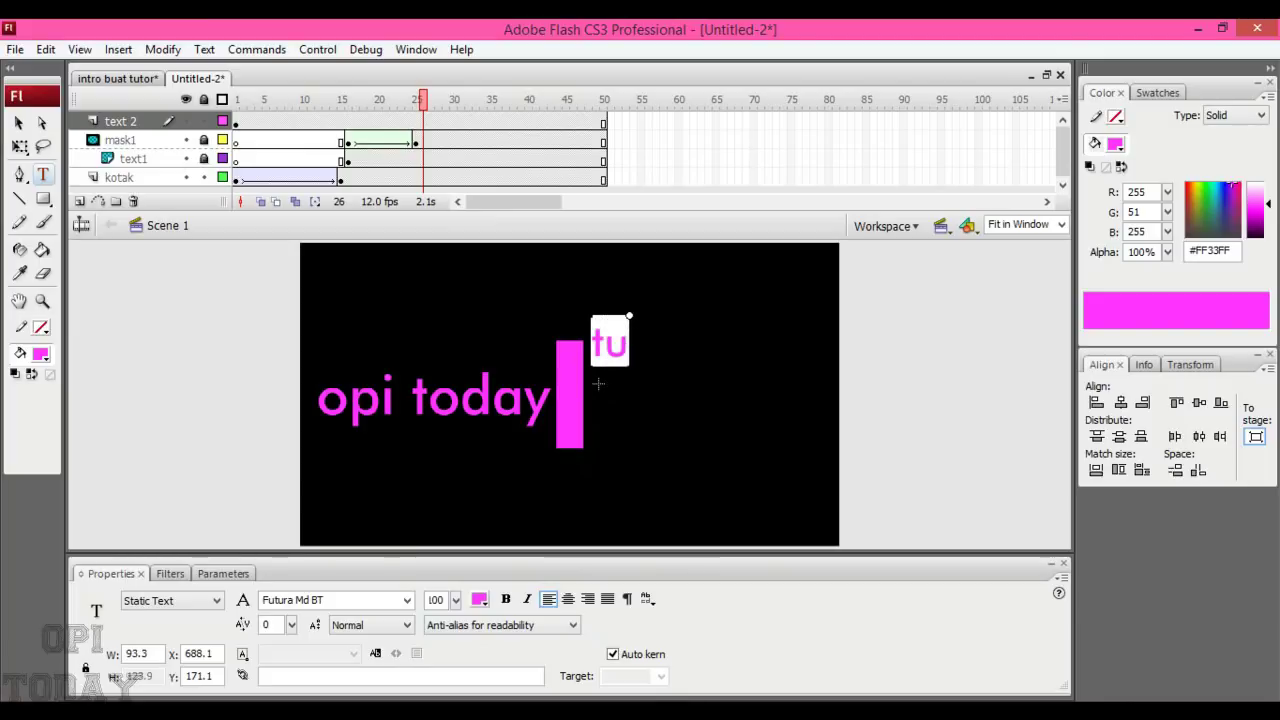
{"action": "type", "text": "ori"}
{"action": "key", "text": "BackSpace"}
{"action": "key", "text": "BackSpace"}
{"action": "key", "text": "BackSpace"}
{"action": "type", "text": "t"}
{"action": "type", "text": "orial"}
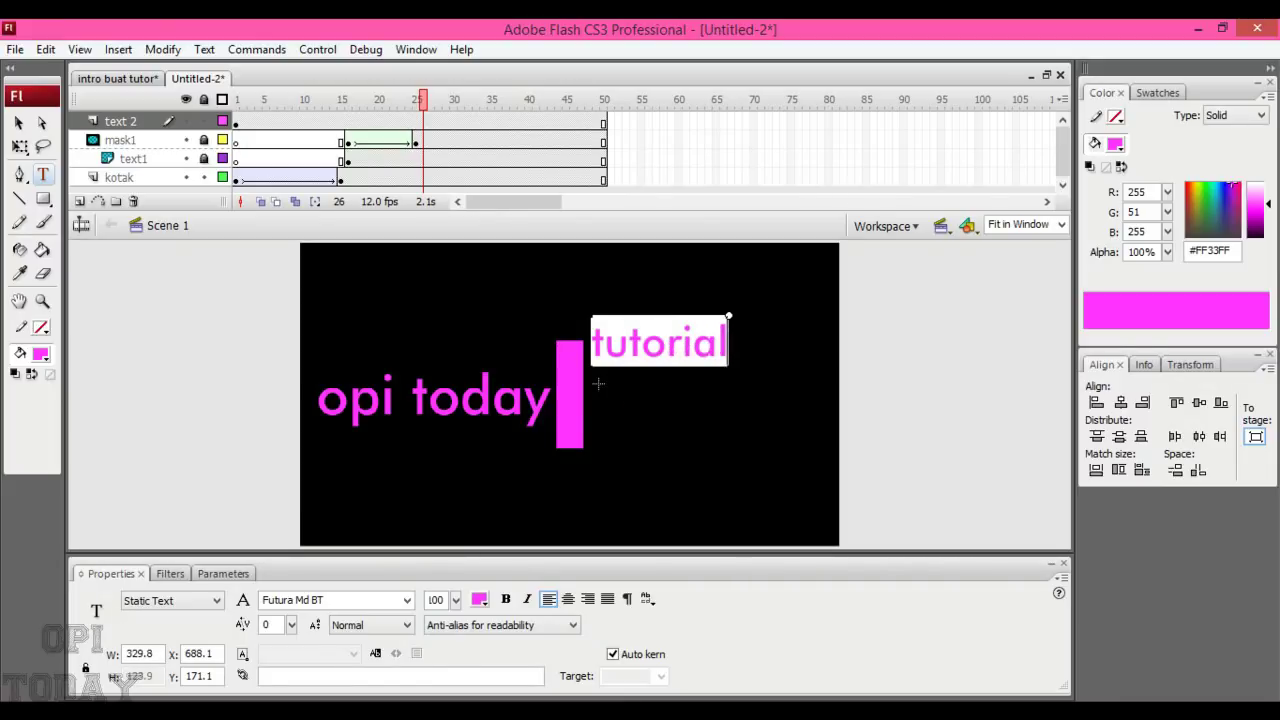
{"action": "key", "text": "Return"}
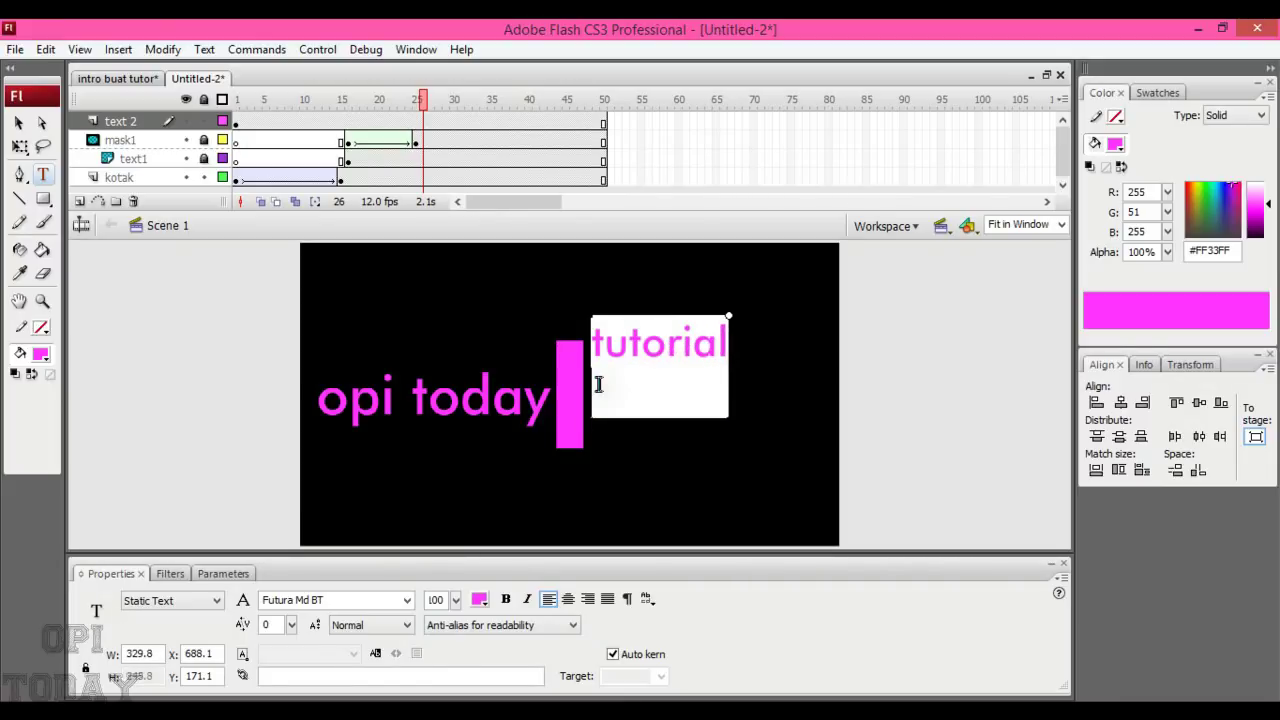
{"action": "type", "text": "gaming"}
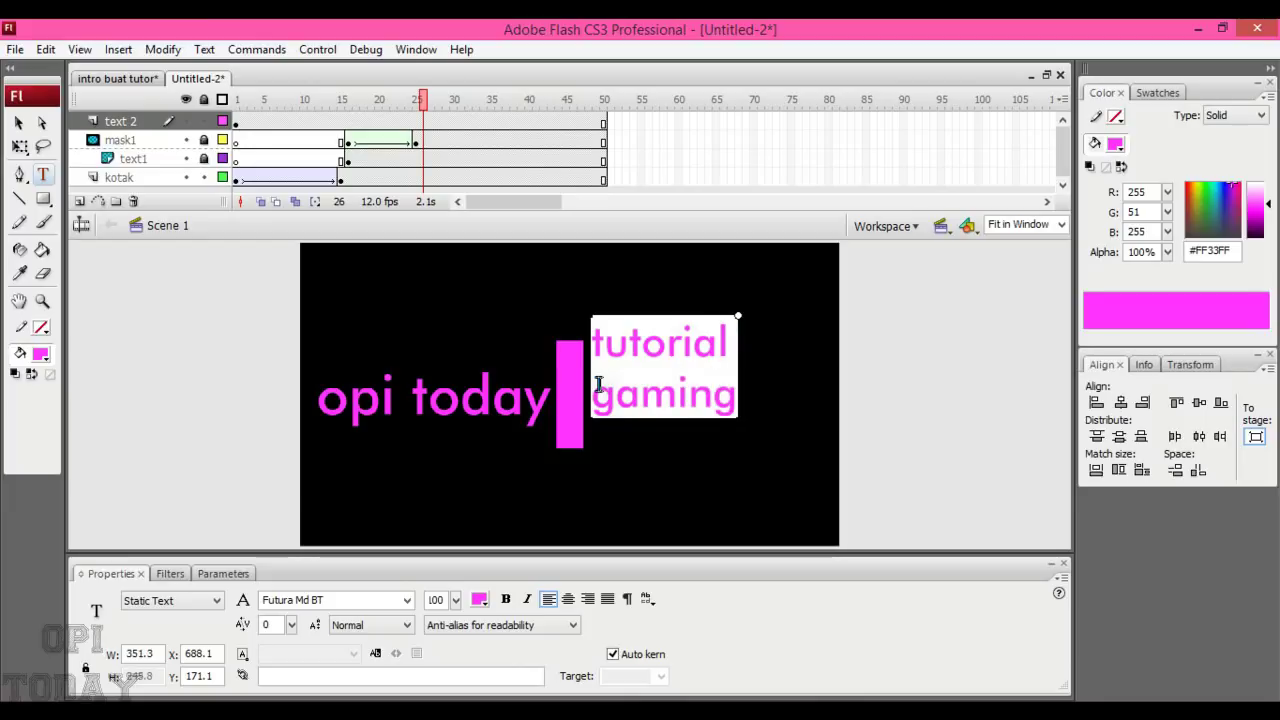
Add a third line reading "information" in lowercase to the text.
{"action": "key", "text": "Return"}
{"action": "type", "text": "i"}
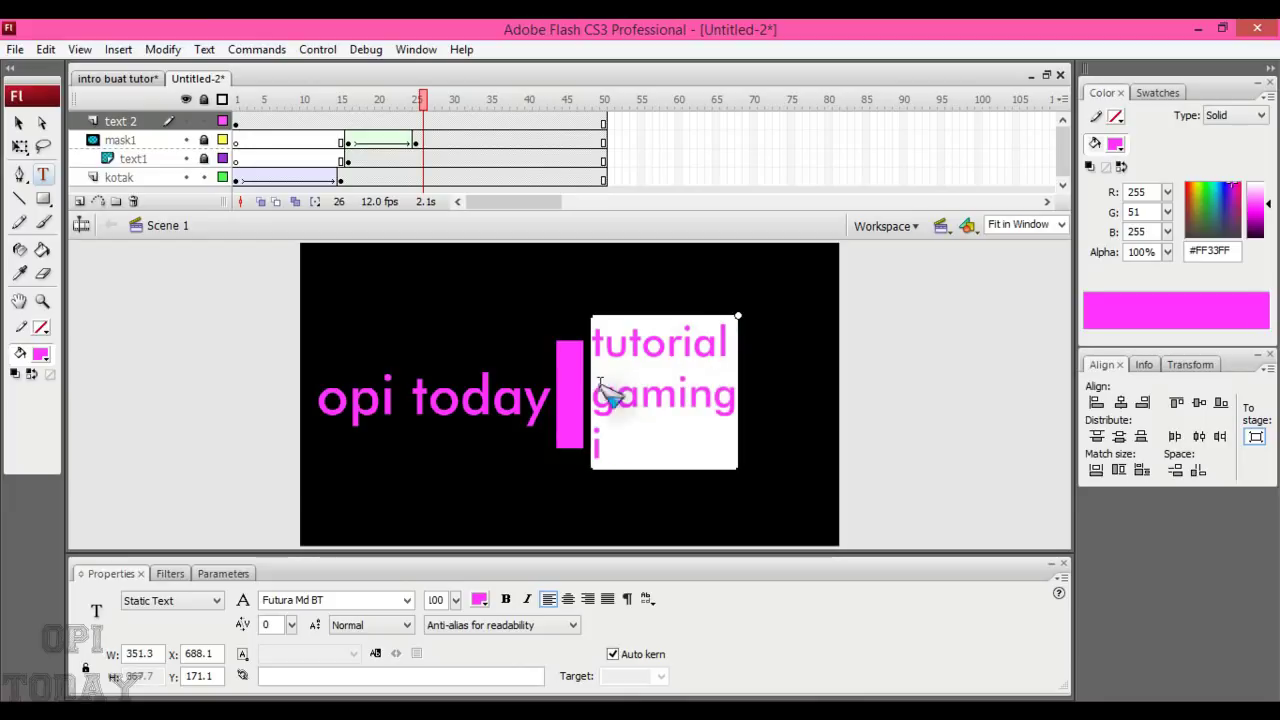
{"action": "type", "text": "nform"}
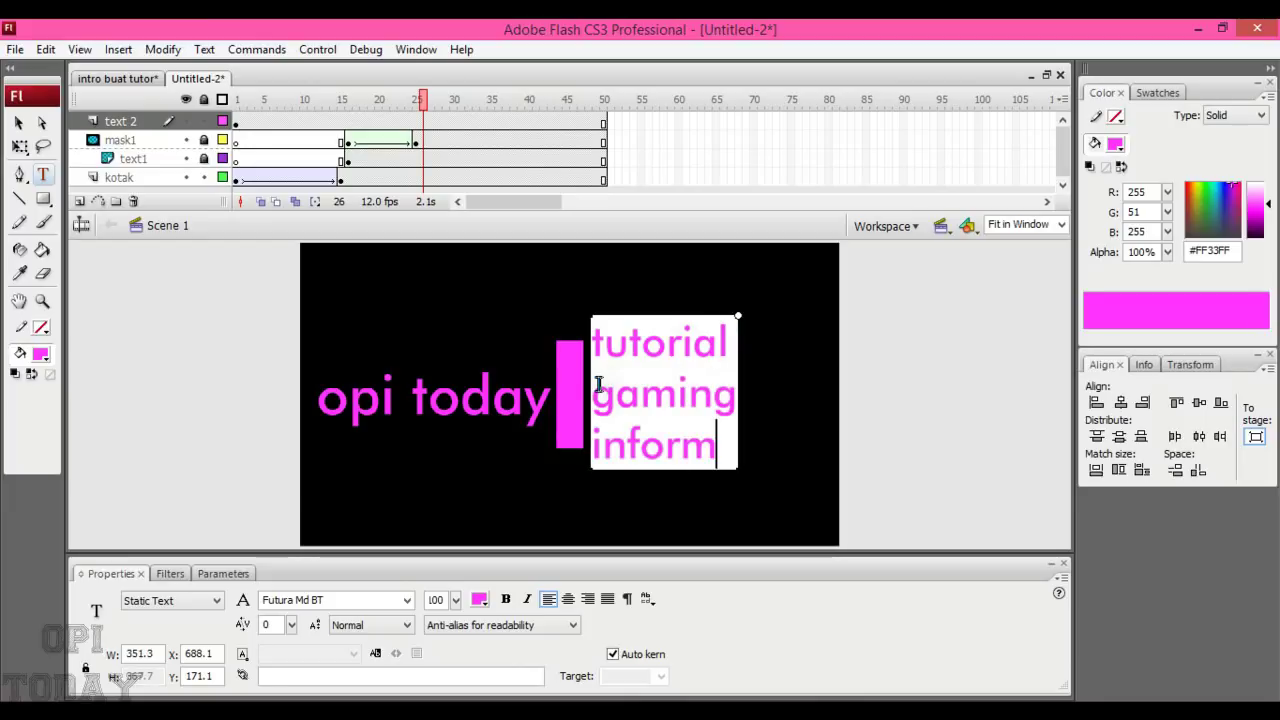
{"action": "type", "text": "ATIO"}
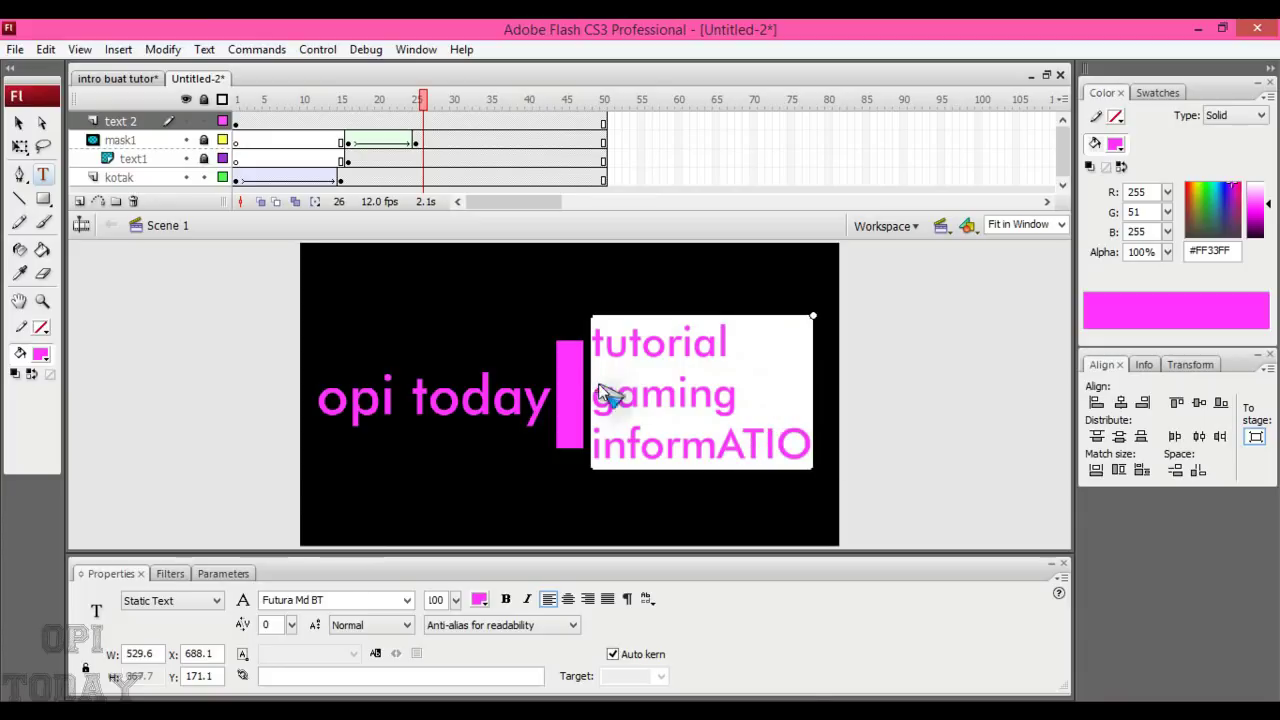
{"action": "type", "text": "N"}
{"action": "key", "text": "BackSpace"}
{"action": "key", "text": "BackSpace"}
{"action": "key", "text": "BackSpace"}
{"action": "key", "text": "BackSpace"}
{"action": "key", "text": "BackSpace"}
{"action": "type", "text": "atio"}
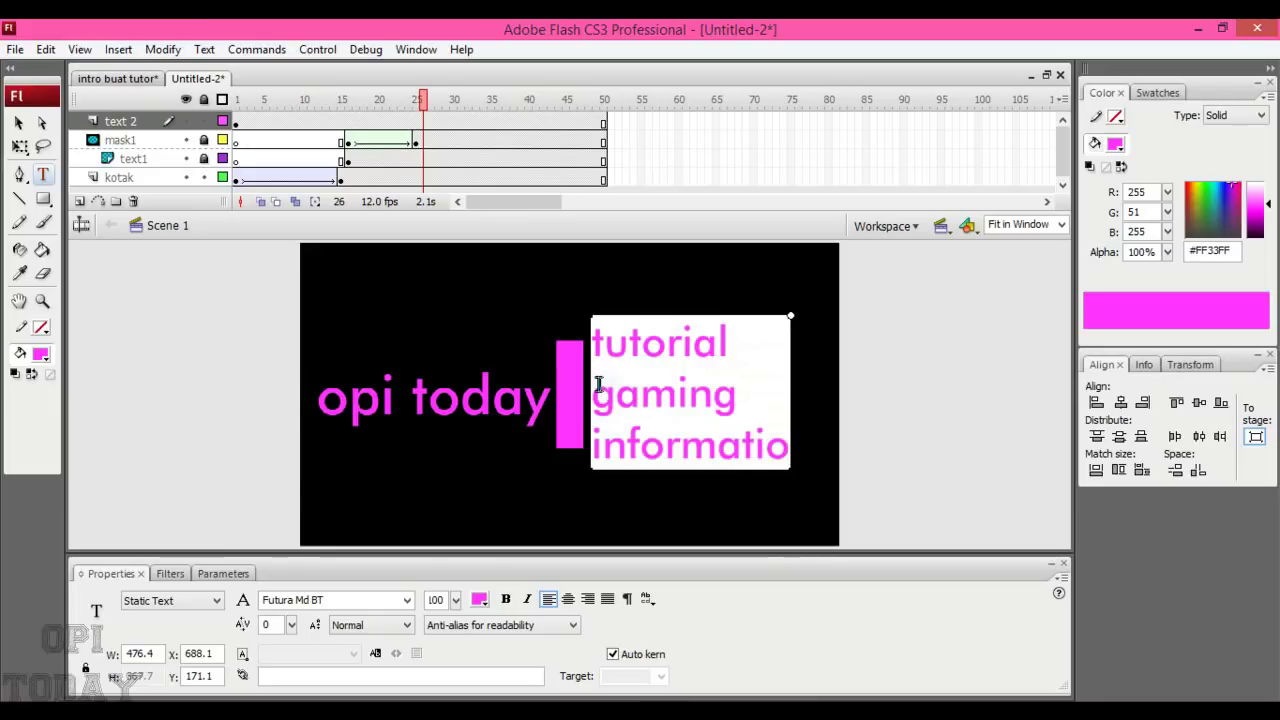
{"action": "type", "text": "n"}
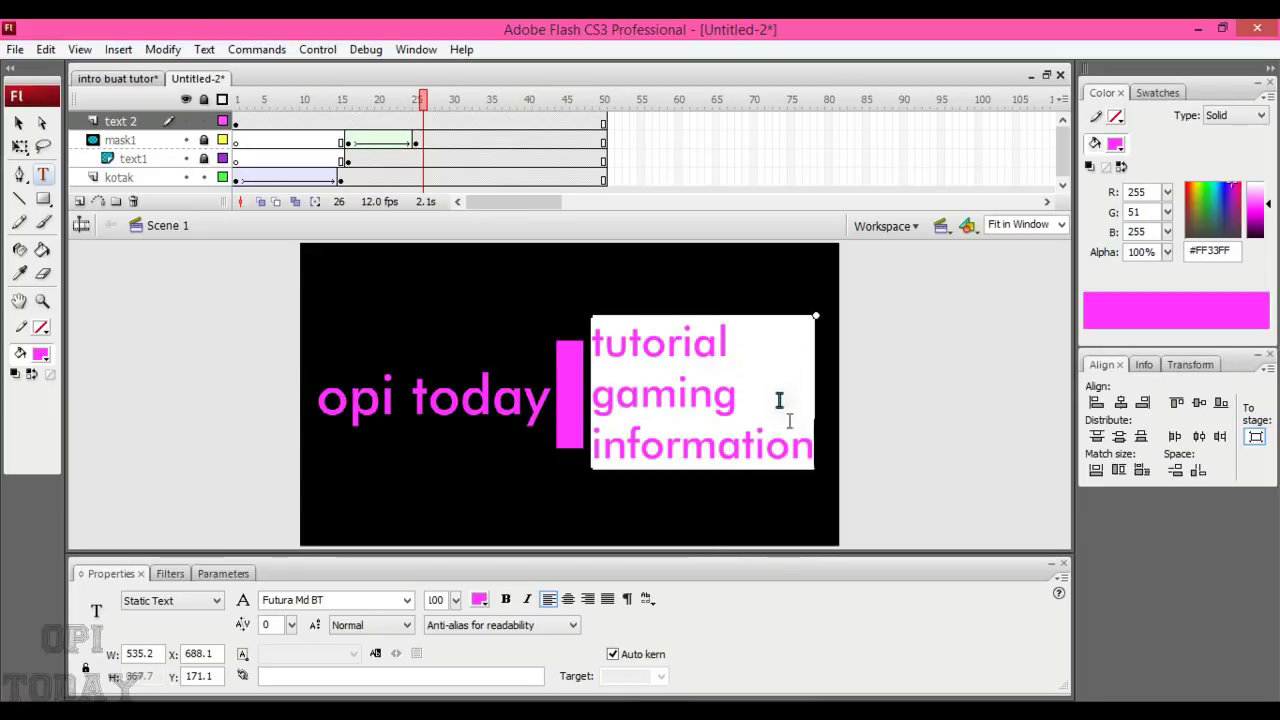
Set the font size of all three text lines to 70.
{"action": "left_click_drag", "start_coordinate": [806, 452], "coordinate": [590, 338]}
{"action": "left_click", "coordinate": [437, 599]}
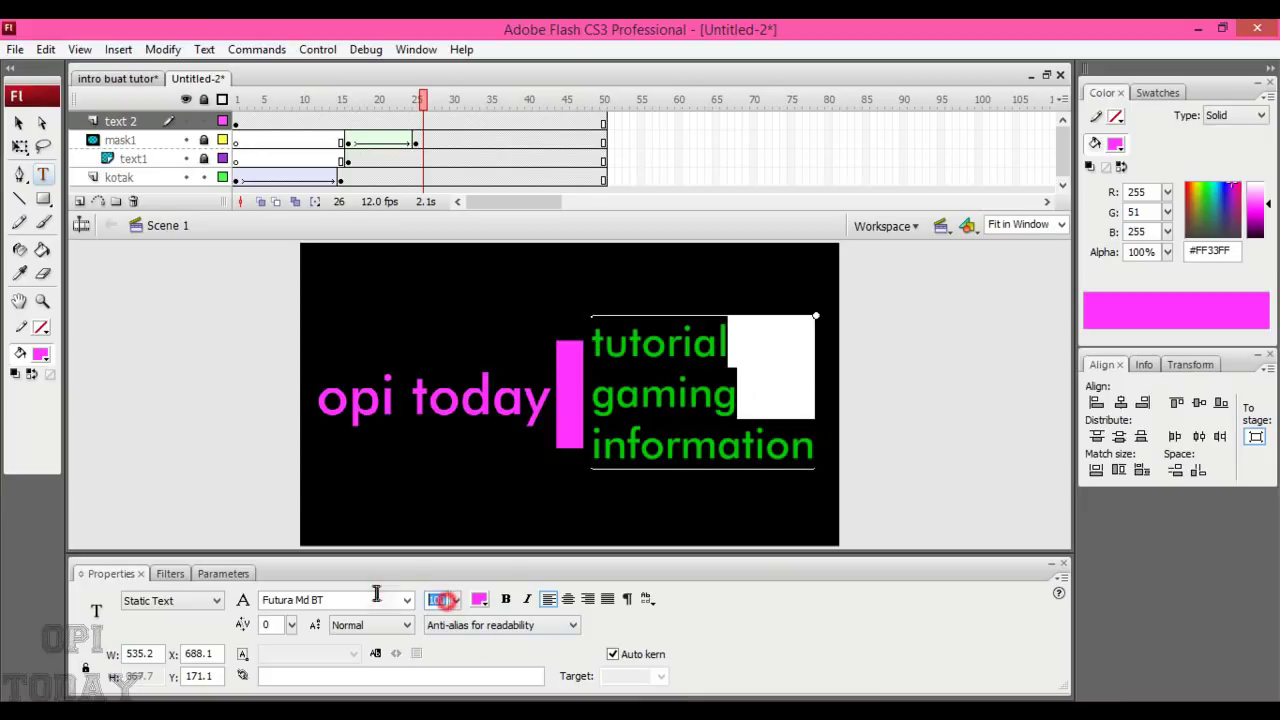
{"action": "type", "text": "70"}
{"action": "key", "text": "Return"}
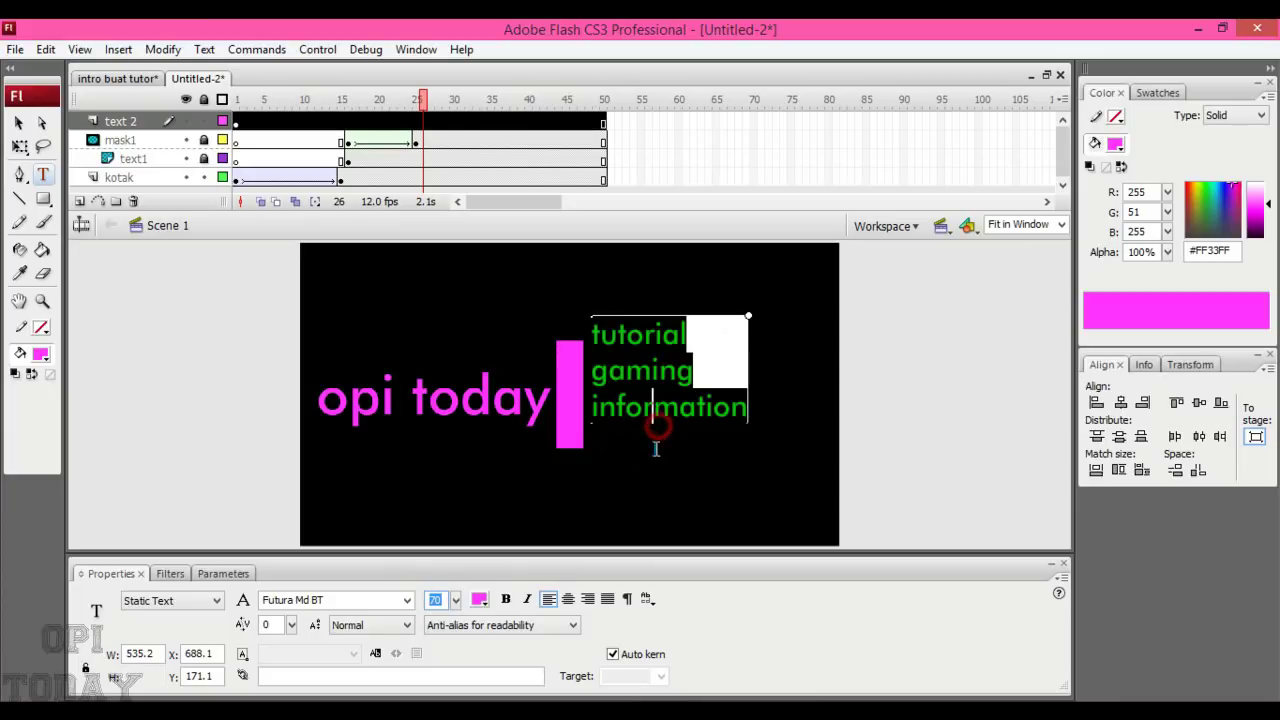
{"action": "left_click", "coordinate": [653, 443]}
Move the three-line text against the magenta rectangle's right edge and center it vertically on the stage.
{"action": "left_click", "coordinate": [18, 122]}
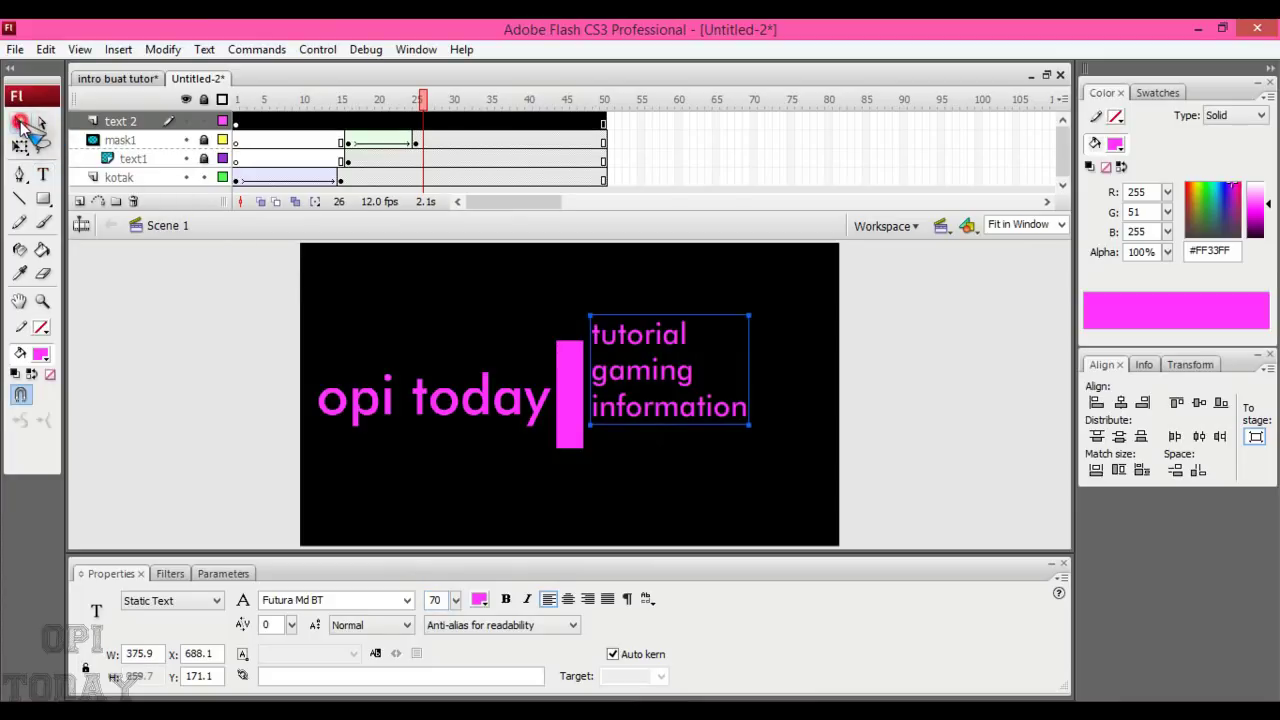
{"action": "left_click_drag", "start_coordinate": [610, 398], "coordinate": [605, 421]}
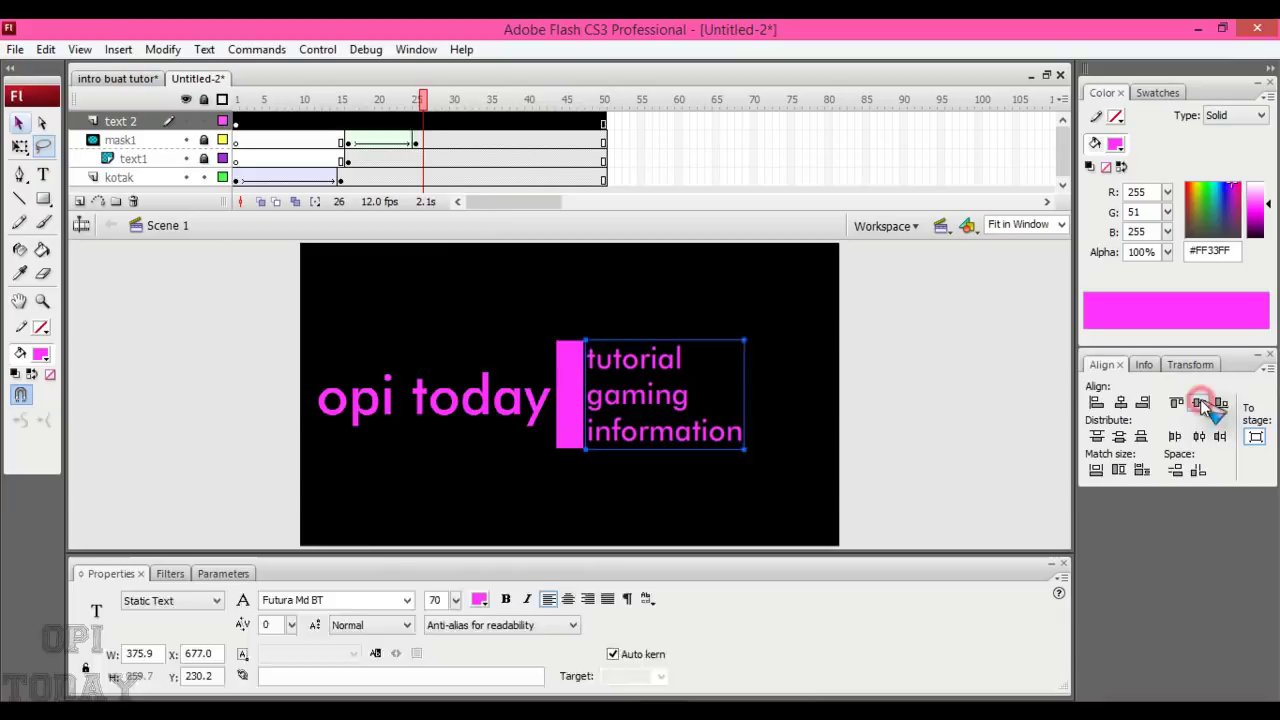
{"action": "left_click", "coordinate": [437, 187]}
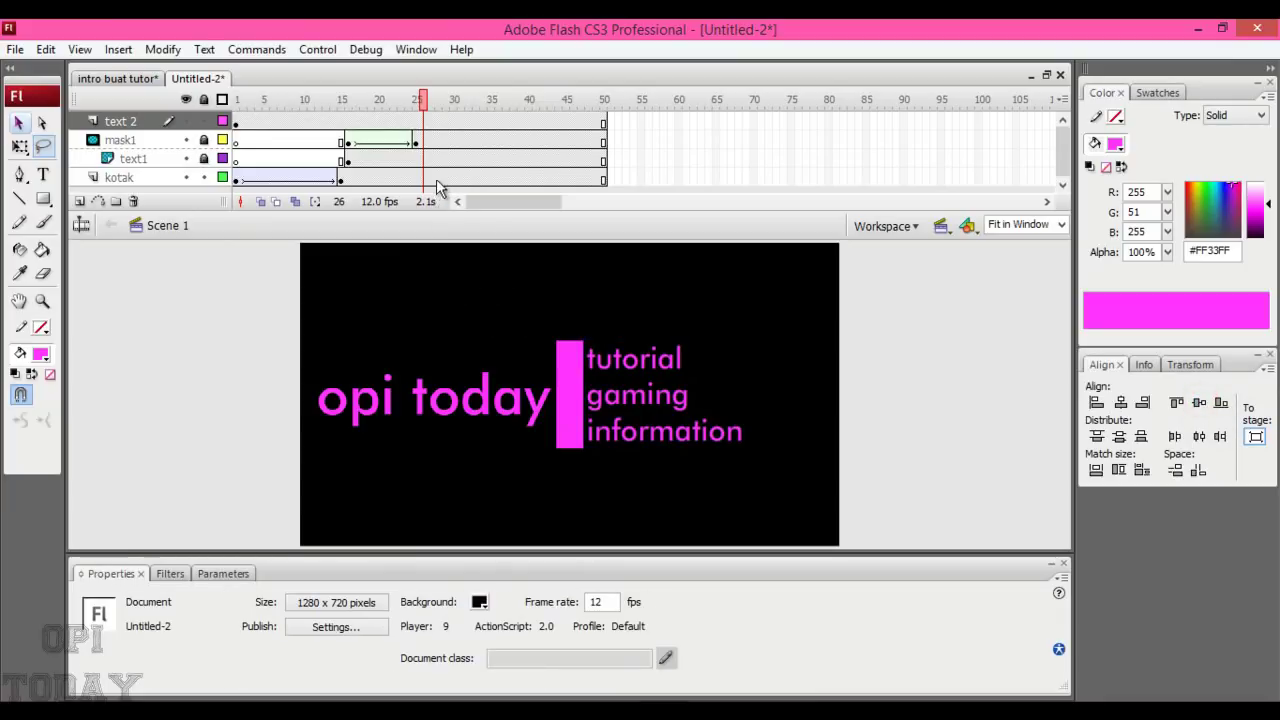
Move the text 2 layer's keyframe from frame 1 to frame 26, and add a layer named "mask2" above it.
{"action": "left_click", "coordinate": [236, 121]}
{"action": "left_click_drag", "start_coordinate": [236, 121], "coordinate": [424, 124]}
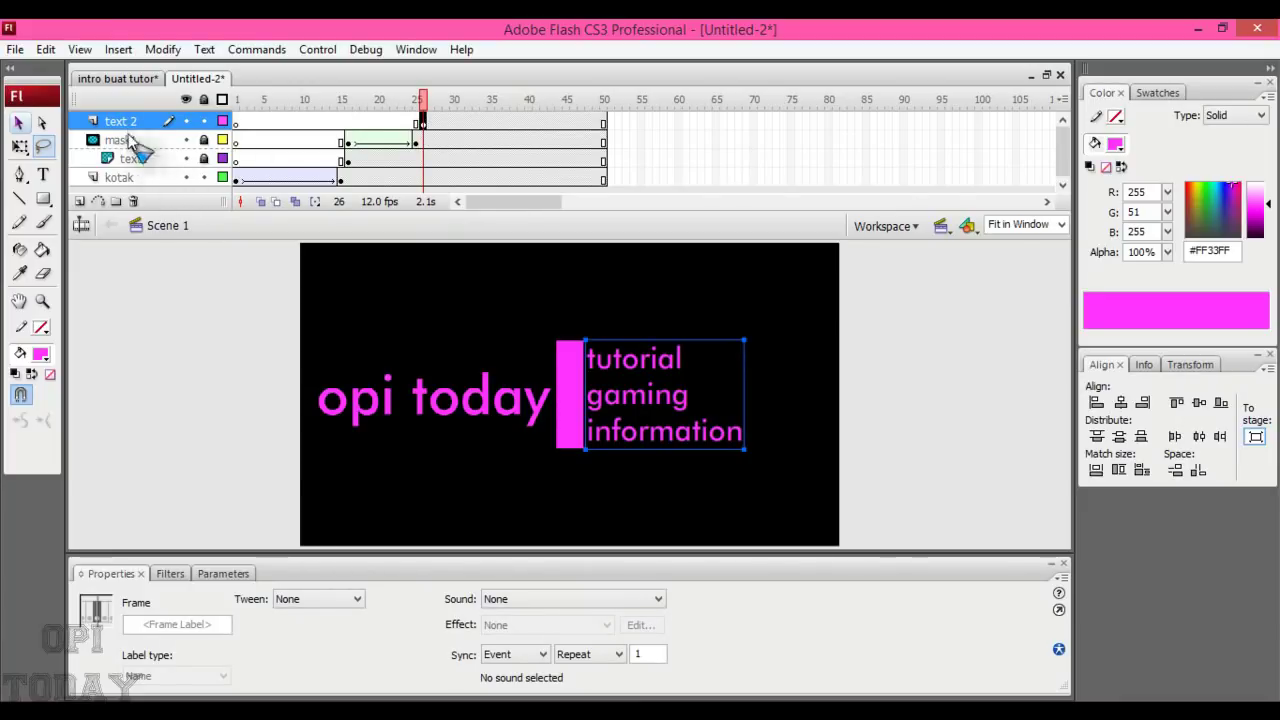
{"action": "left_click", "coordinate": [80, 201]}
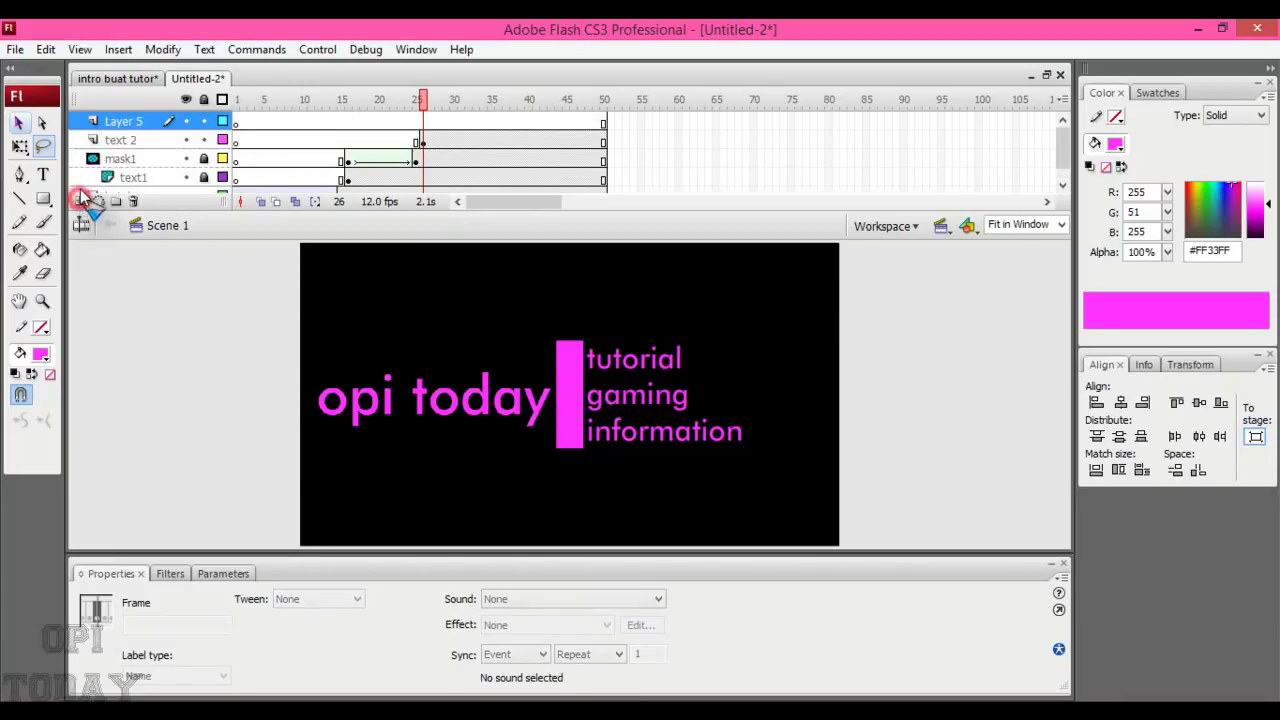
{"action": "left_click", "coordinate": [133, 121]}
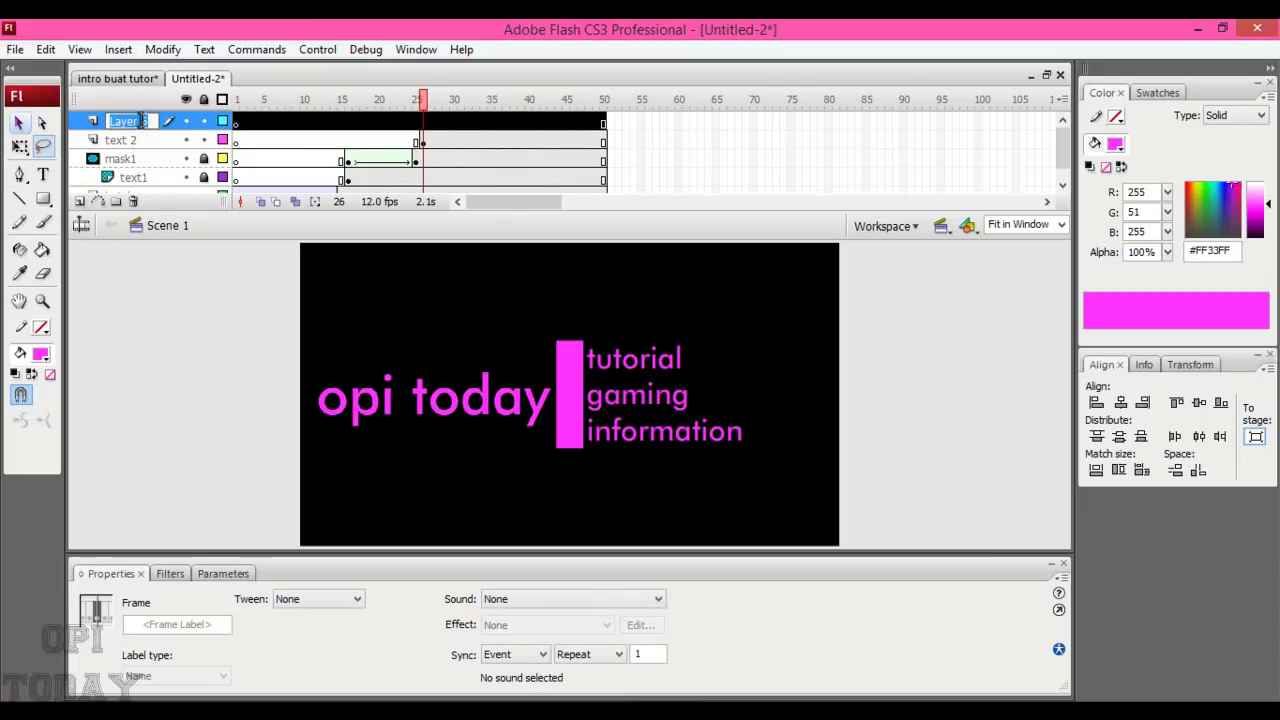
{"action": "type", "text": "mask2"}
{"action": "key", "text": "Return"}
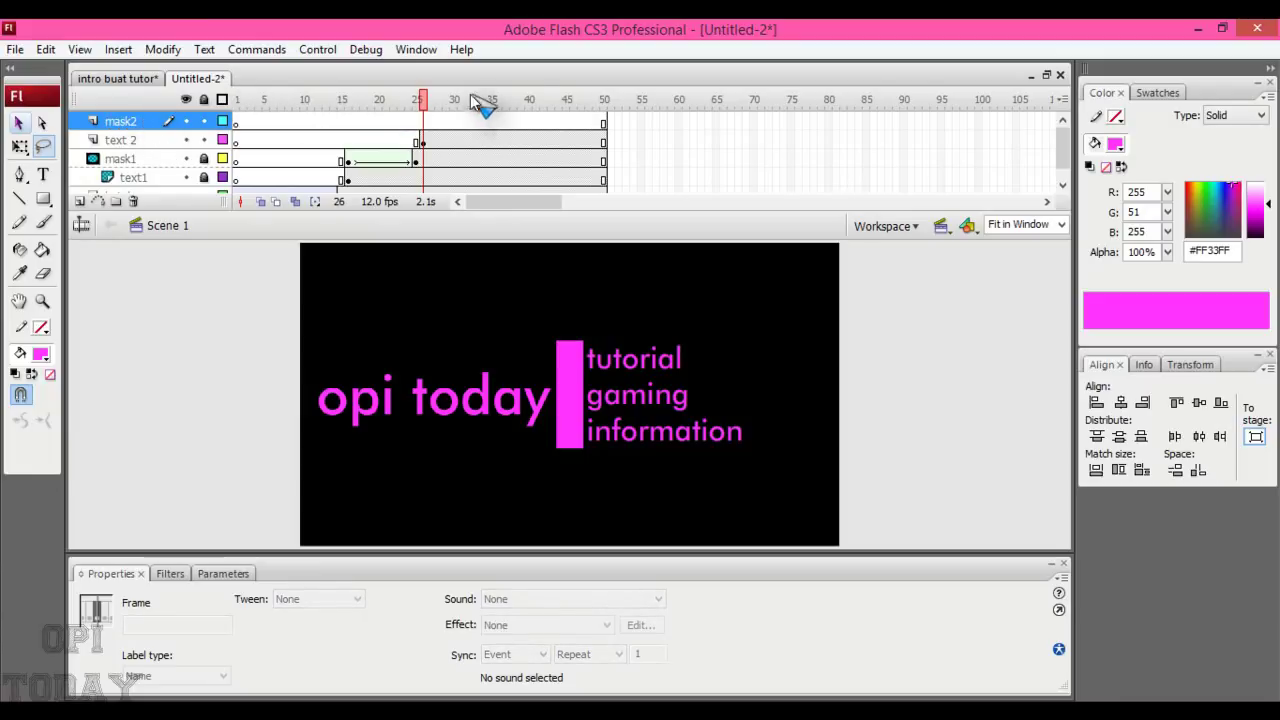
Shift the frame 26 text left to X about 292, then insert a text 2 keyframe at frame 35 with the text at X about 677.
{"action": "left_click", "coordinate": [423, 139]}
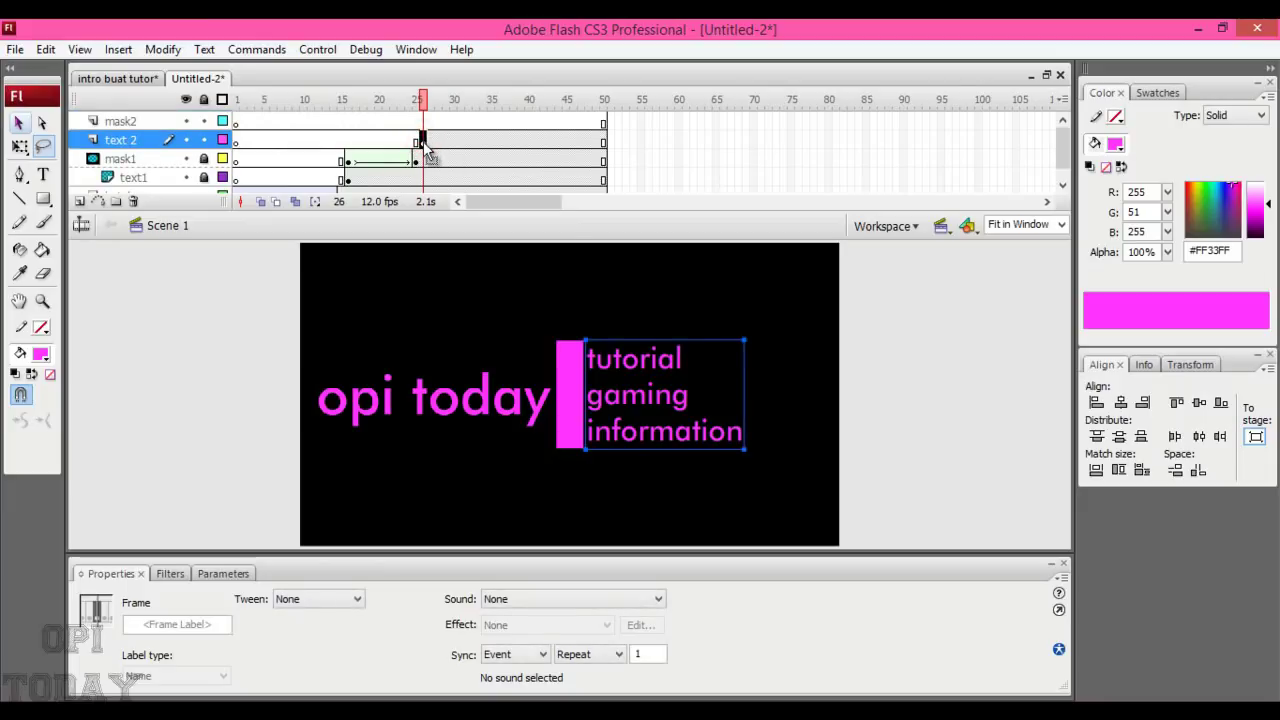
{"action": "left_click_drag", "start_coordinate": [647, 410], "coordinate": [478, 405]}
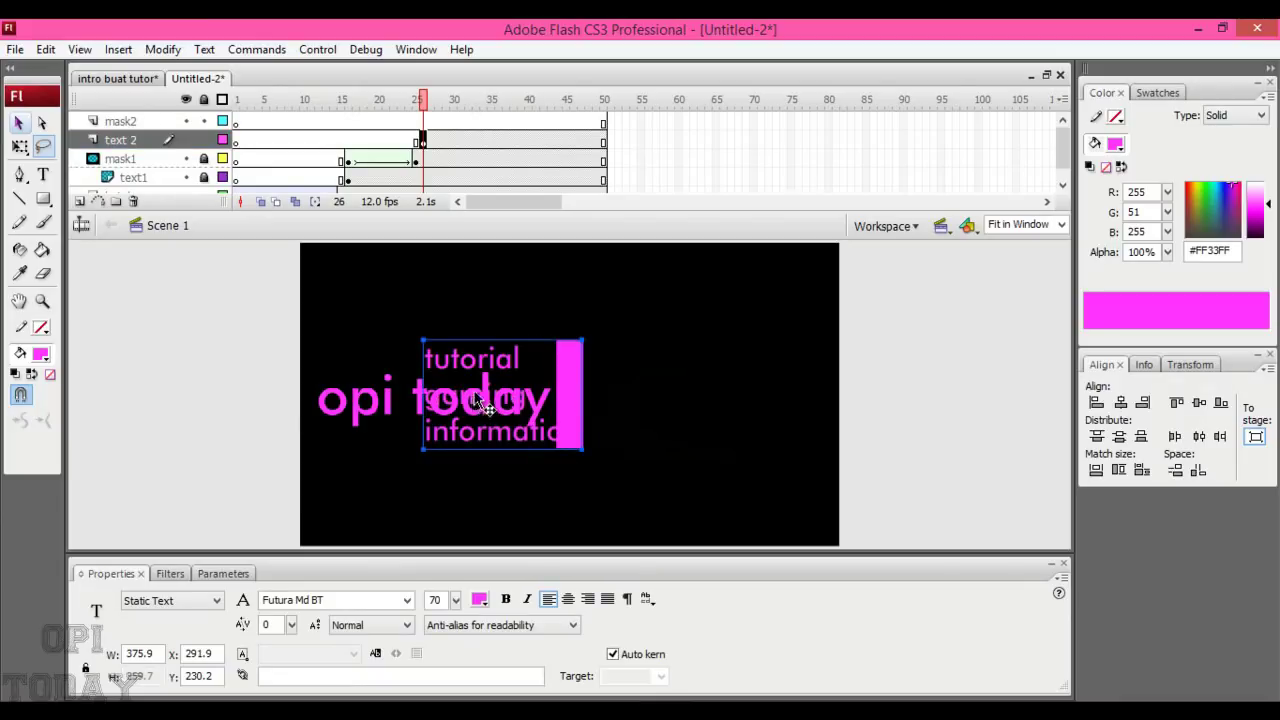
{"action": "left_click", "coordinate": [490, 142]}
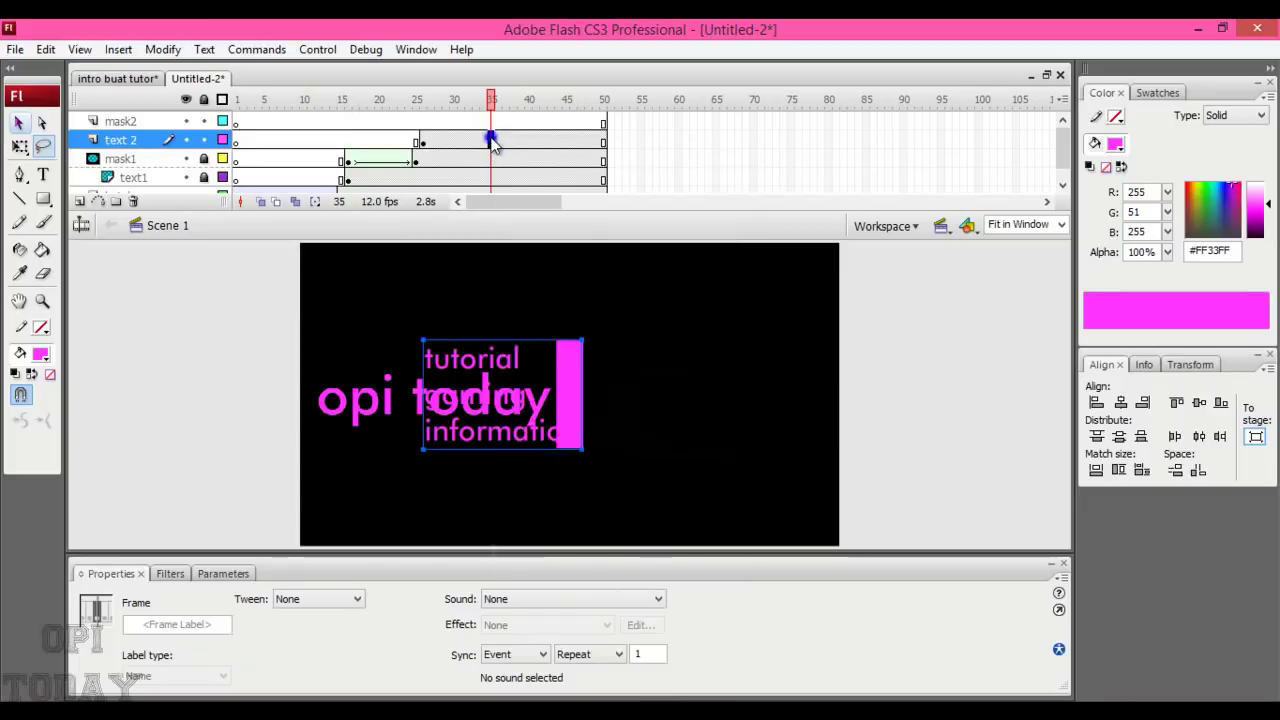
{"action": "right_click", "coordinate": [492, 141]}
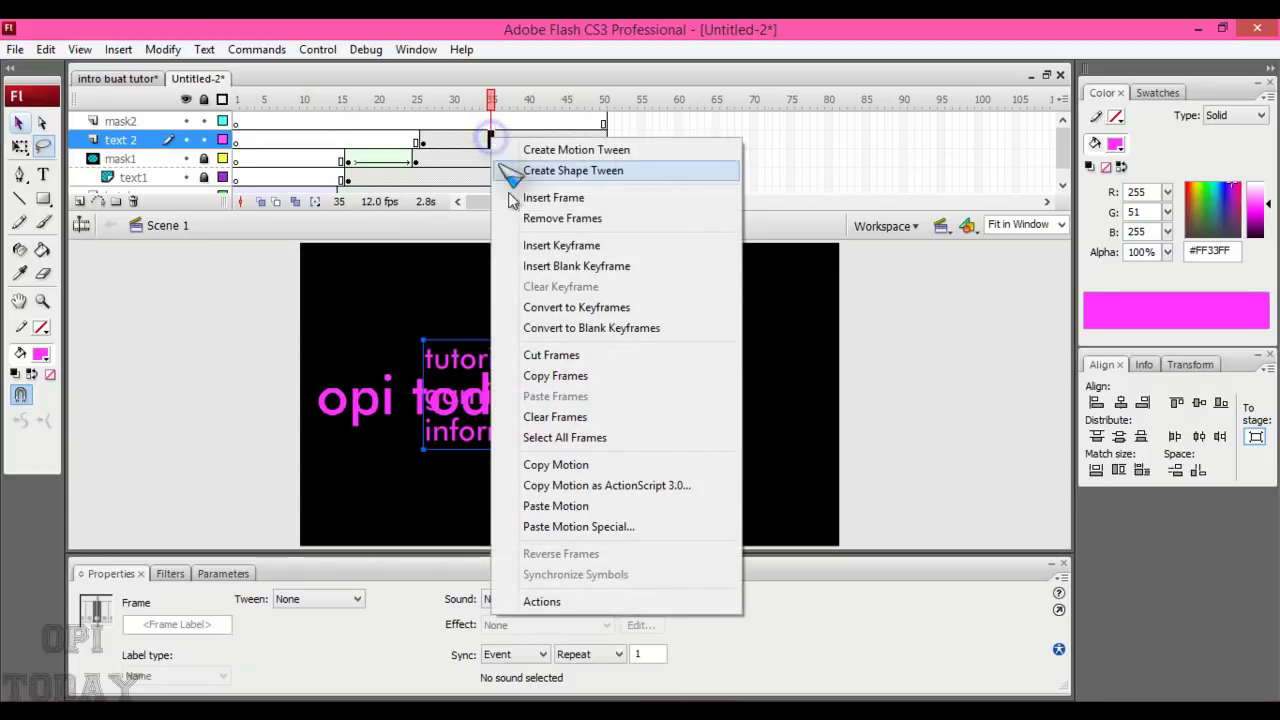
{"action": "left_click", "coordinate": [531, 247]}
{"action": "left_click_drag", "start_coordinate": [487, 418], "coordinate": [643, 409]}
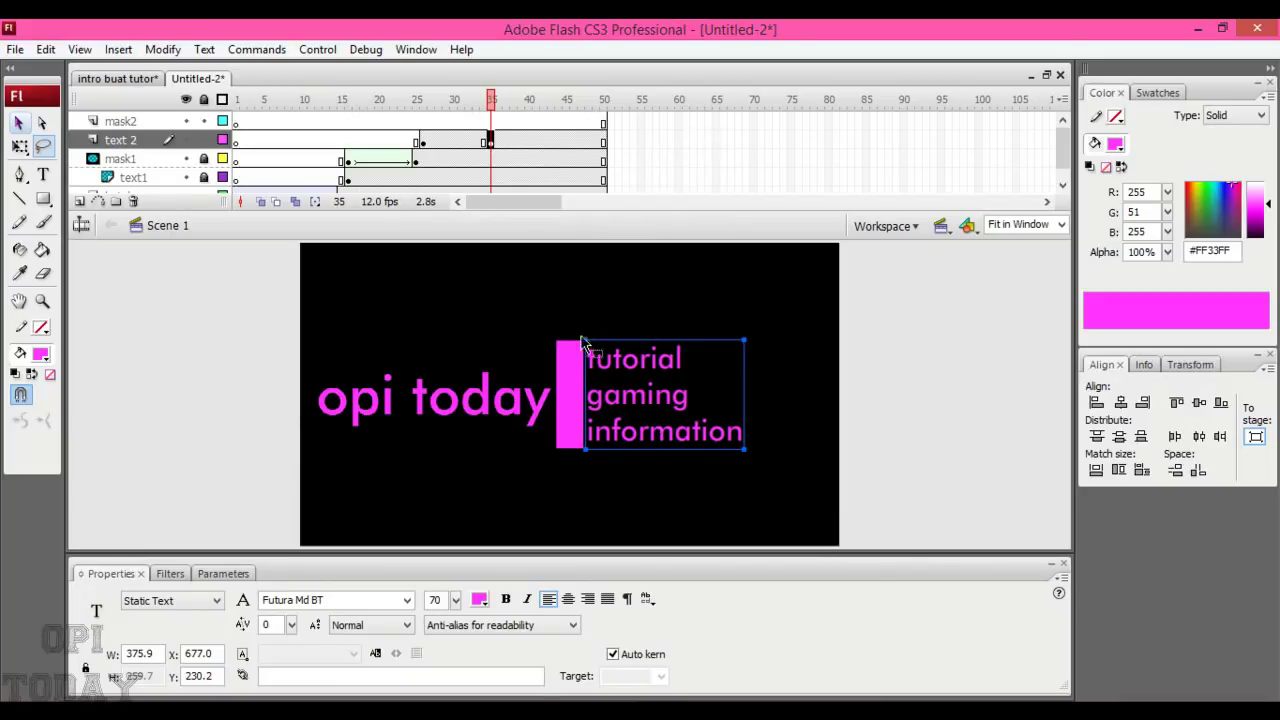
Create a motion tween between frames 26 and 35 of the text 2 layer and play it from frame 26.
{"action": "right_click", "coordinate": [450, 142]}
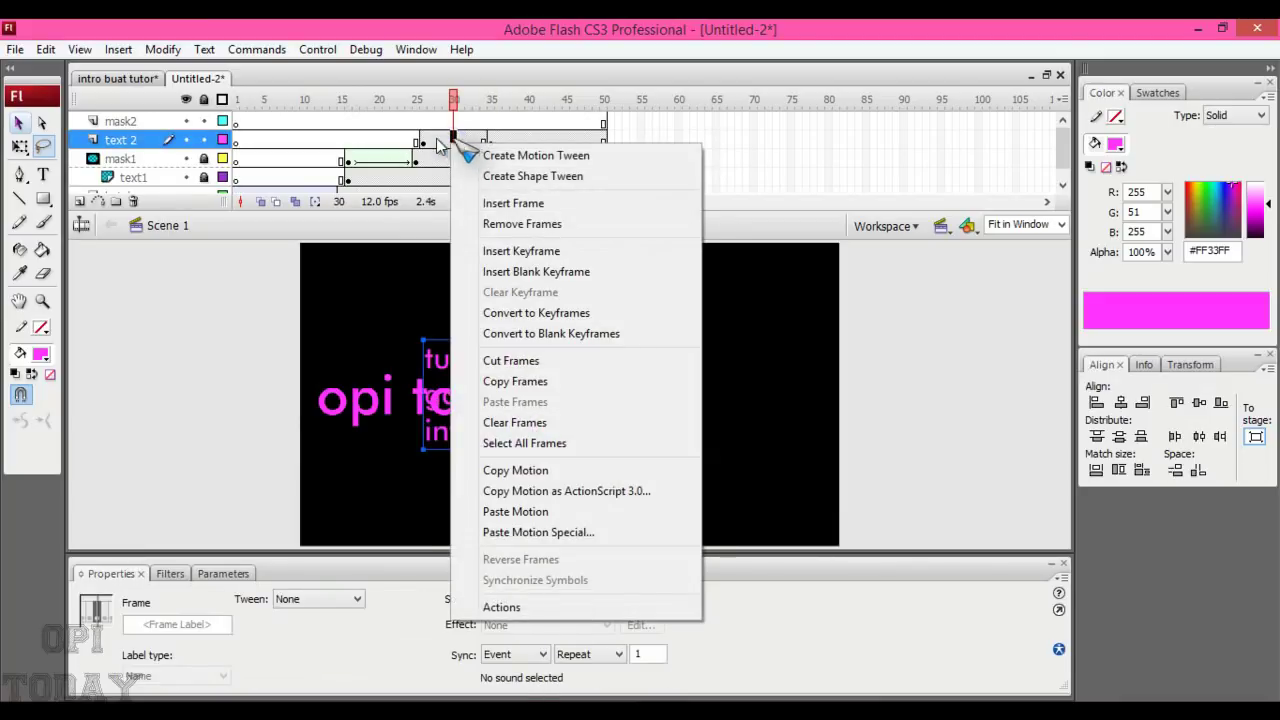
{"action": "left_click", "coordinate": [478, 158]}
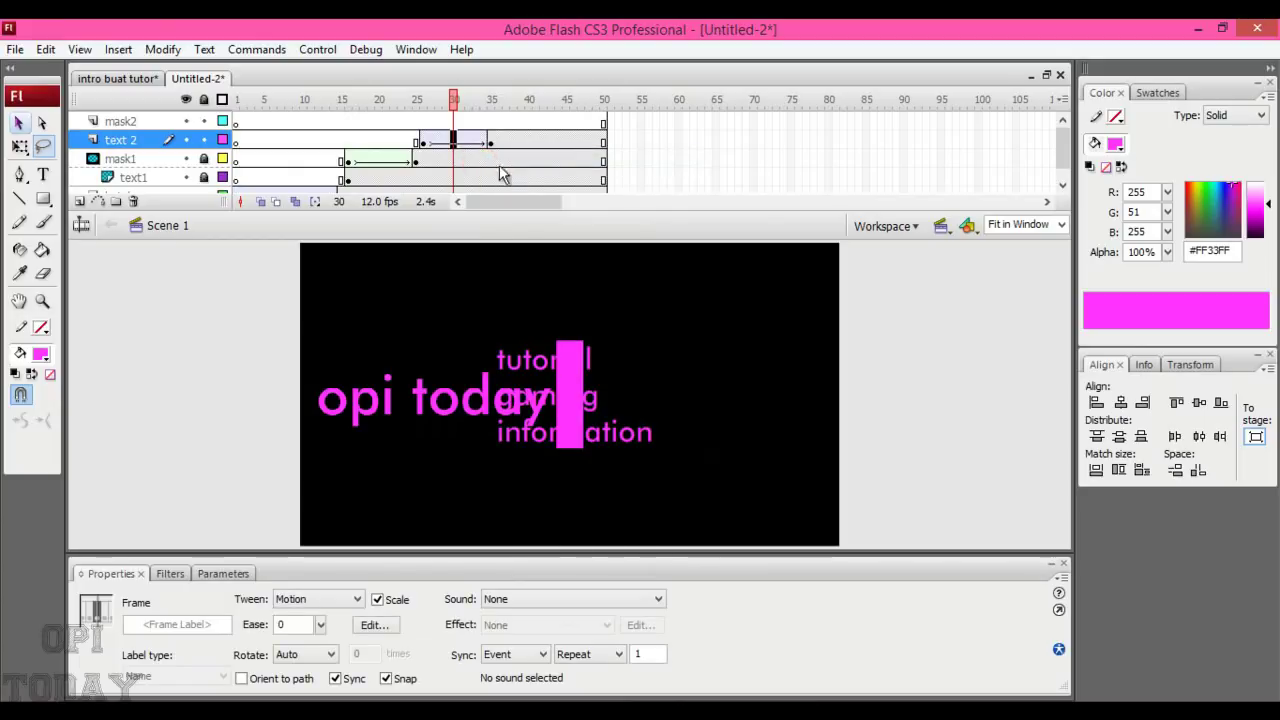
{"action": "left_click", "coordinate": [424, 142]}
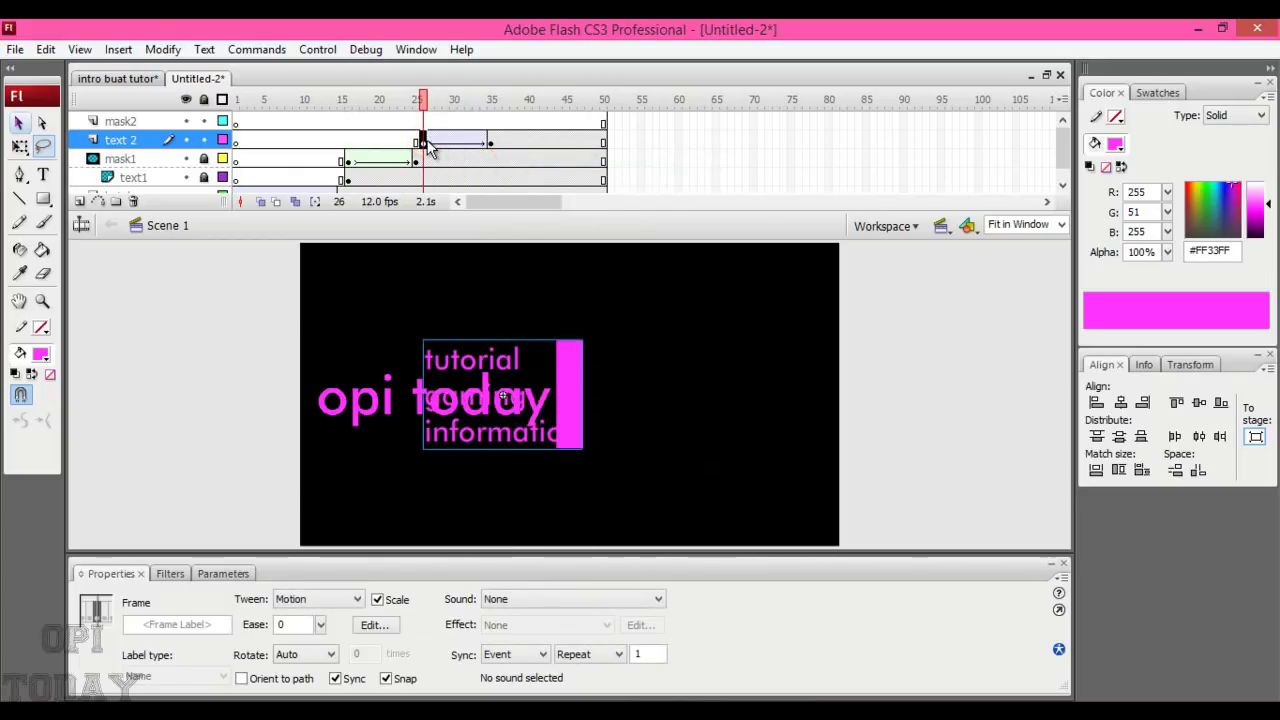
{"action": "key", "text": "Return"}
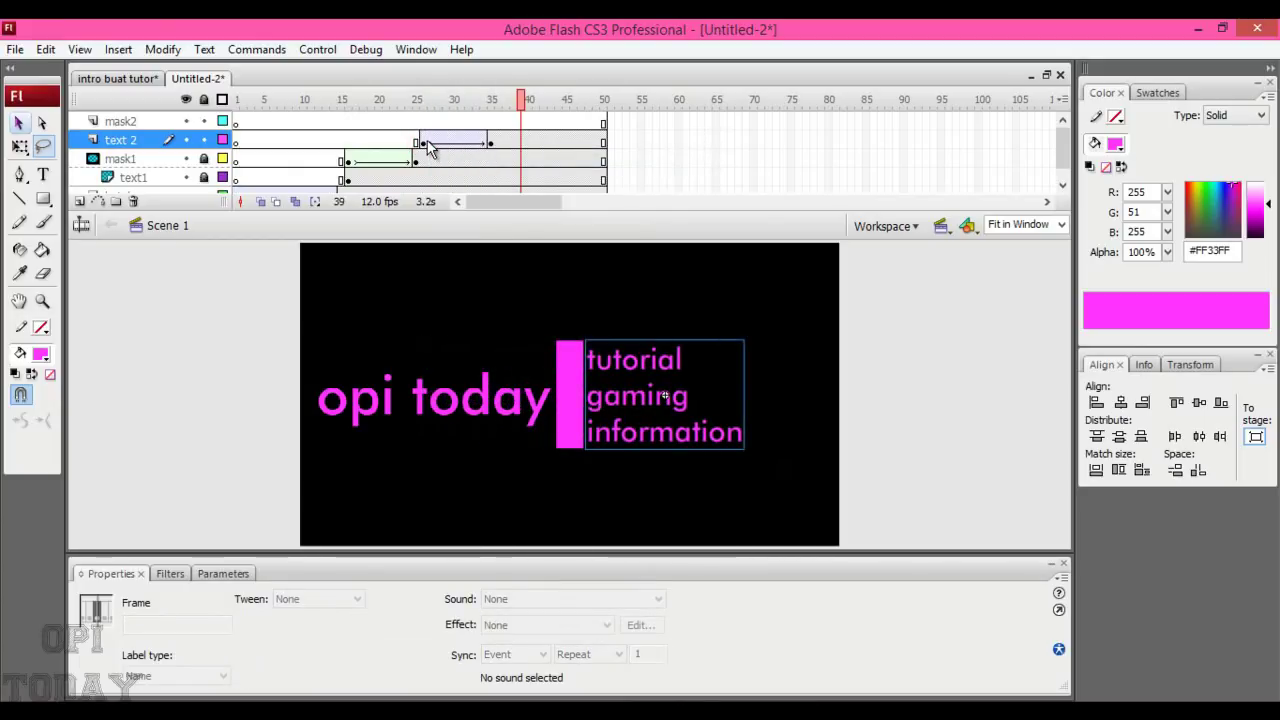
Insert a mask2 keyframe at frame 26 and draw a strokeless rectangle from the magenta bar's right edge to the stage's right edge, matching the bar's height.
{"action": "left_click", "coordinate": [424, 122]}
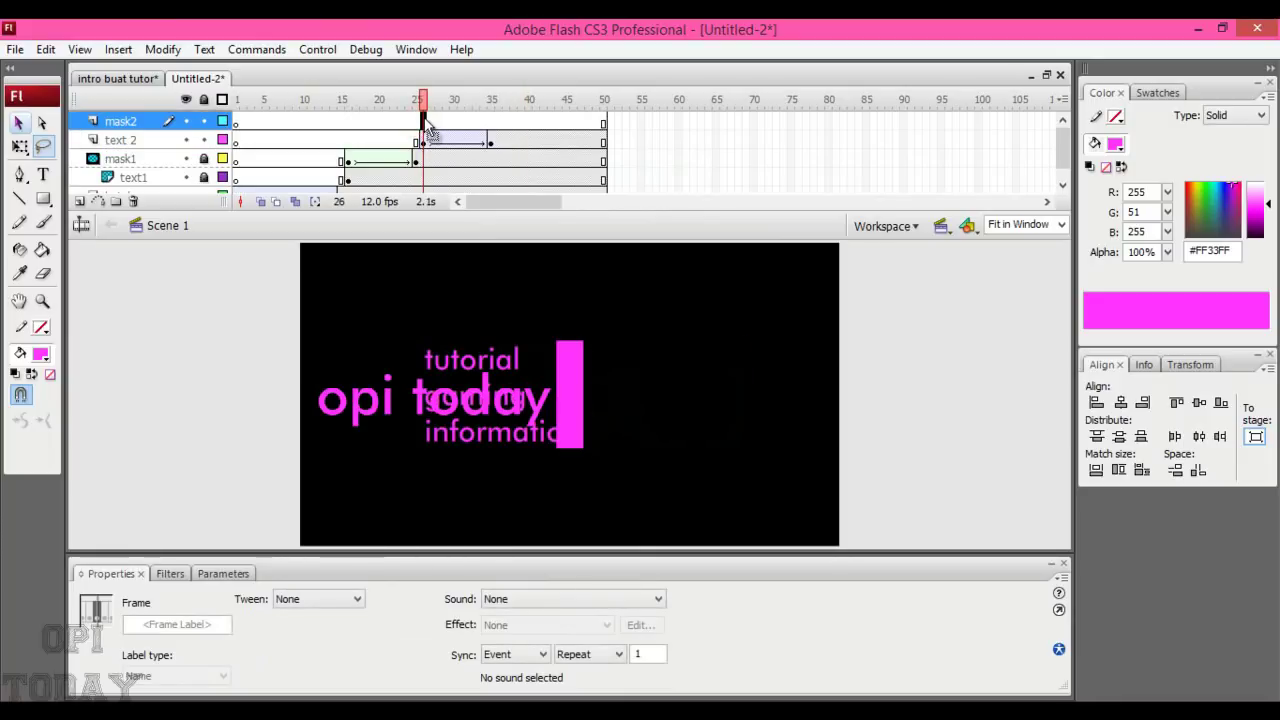
{"action": "right_click", "coordinate": [424, 120]}
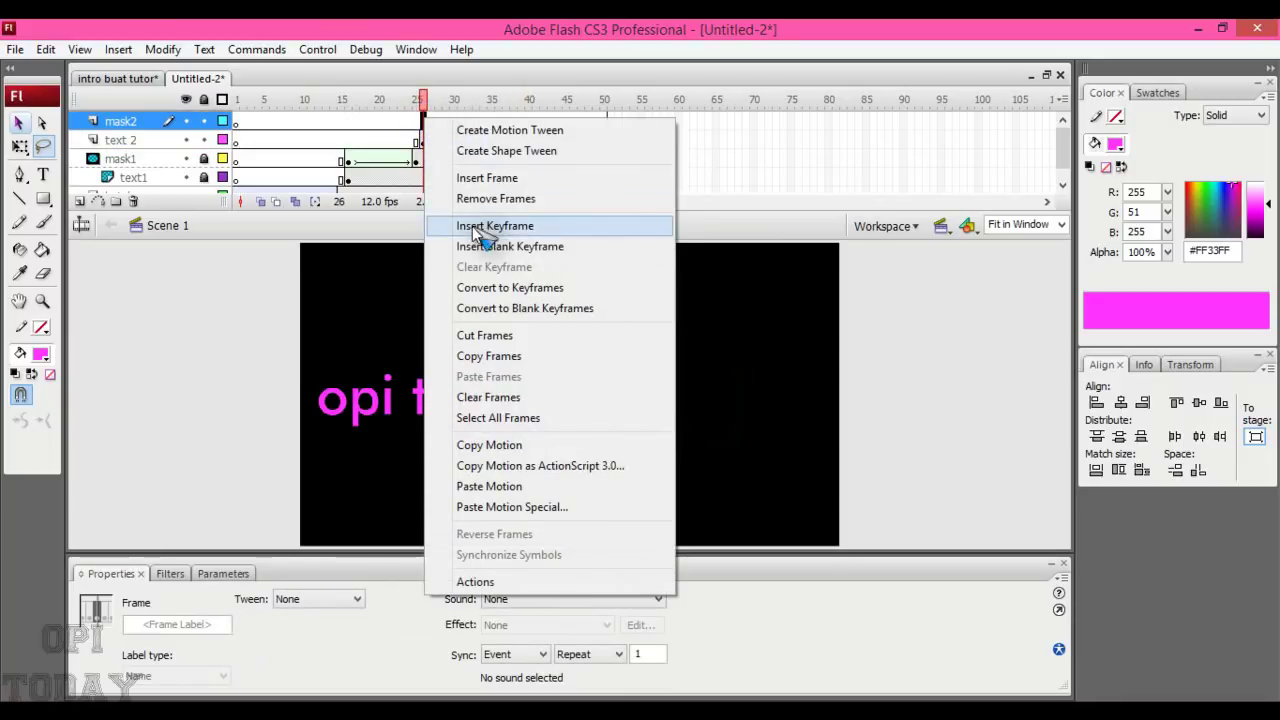
{"action": "left_click", "coordinate": [522, 226]}
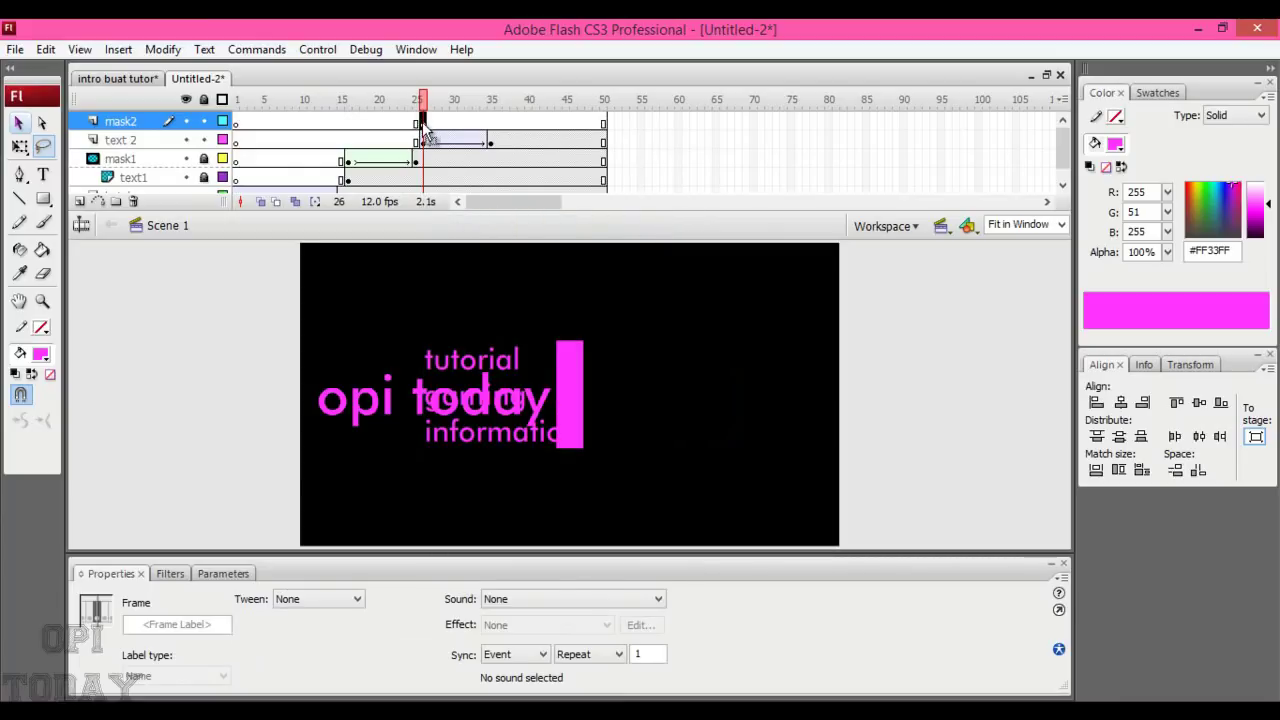
{"action": "left_click", "coordinate": [42, 199]}
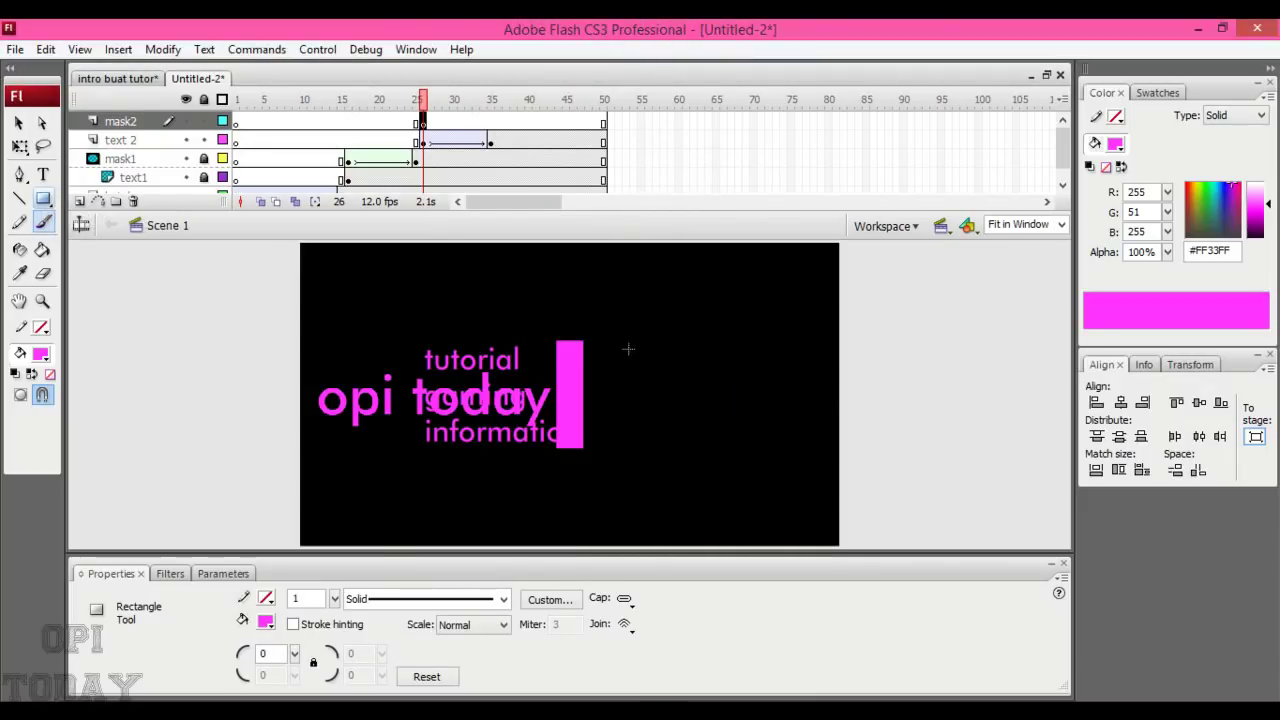
{"action": "mouse_move", "coordinate": [597, 397]}
{"action": "left_mouse_down"}
{"action": "mouse_move", "coordinate": [611, 449]}
{"action": "mouse_move", "coordinate": [840, 449]}
{"action": "left_mouse_up"}
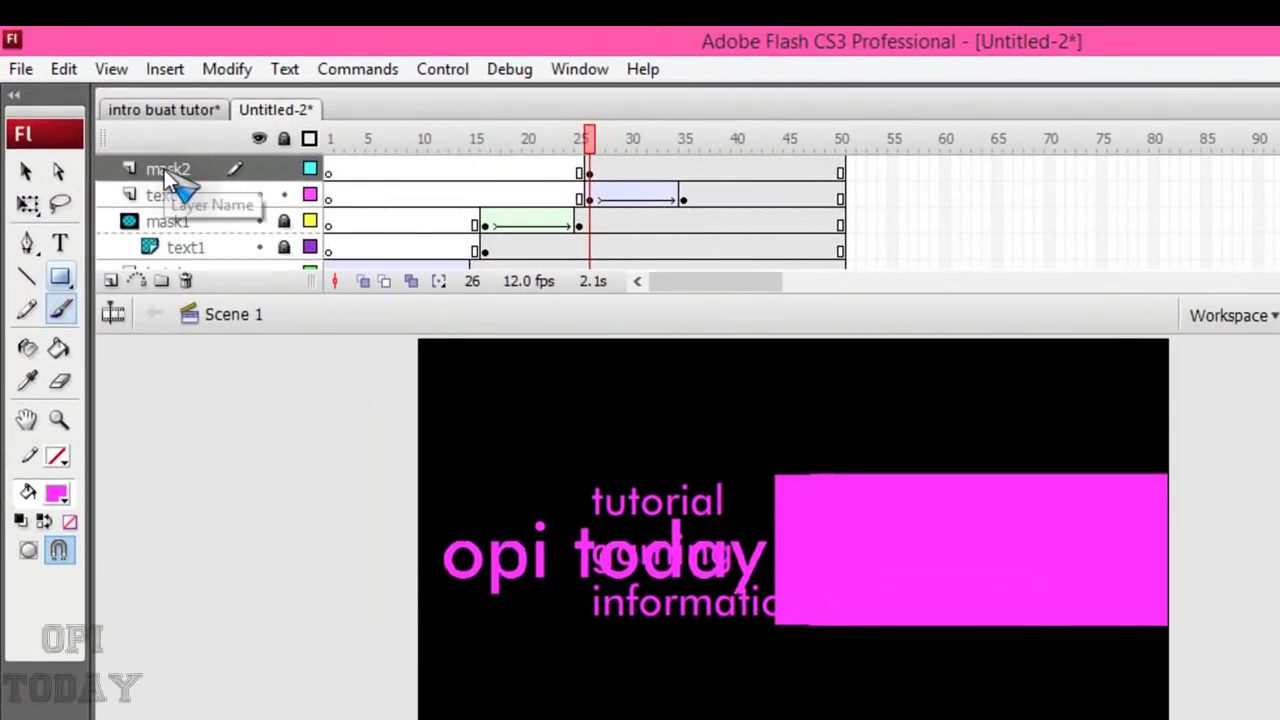
Turn the mask2 layer into a mask over text 2 and play the animation from frame 26.
{"action": "right_click", "coordinate": [164, 169]}
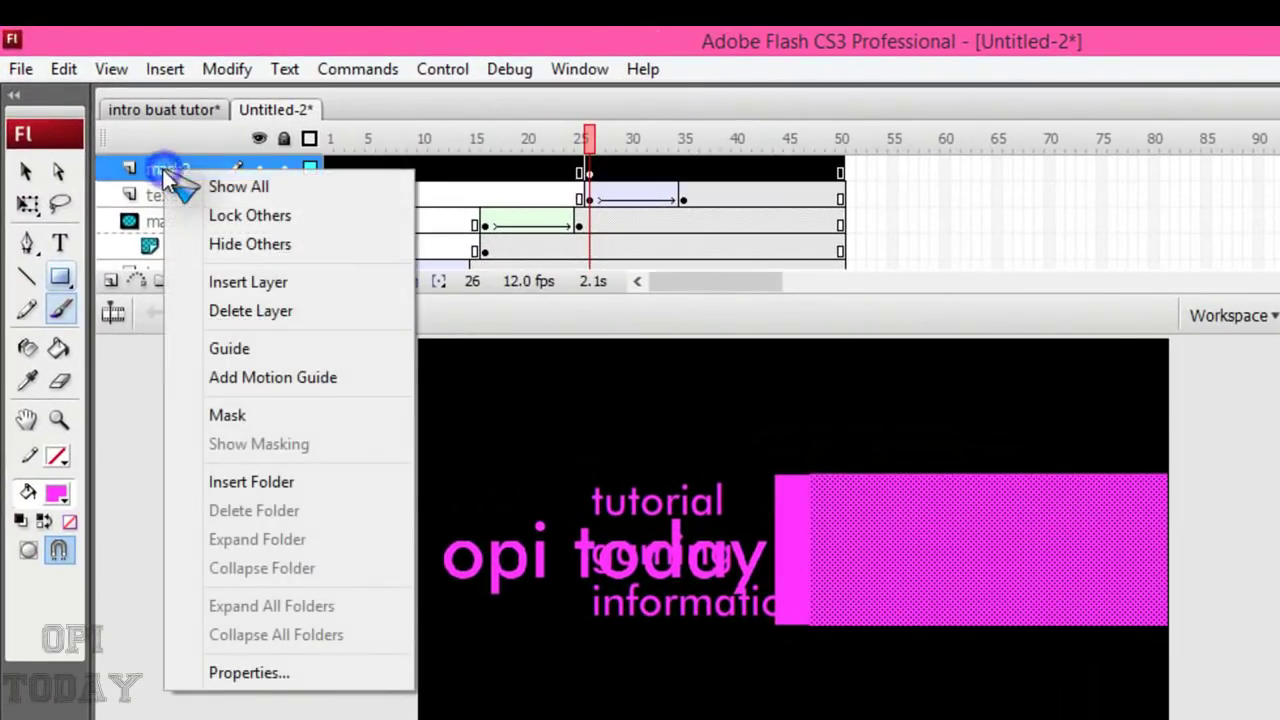
{"action": "left_click", "coordinate": [232, 415]}
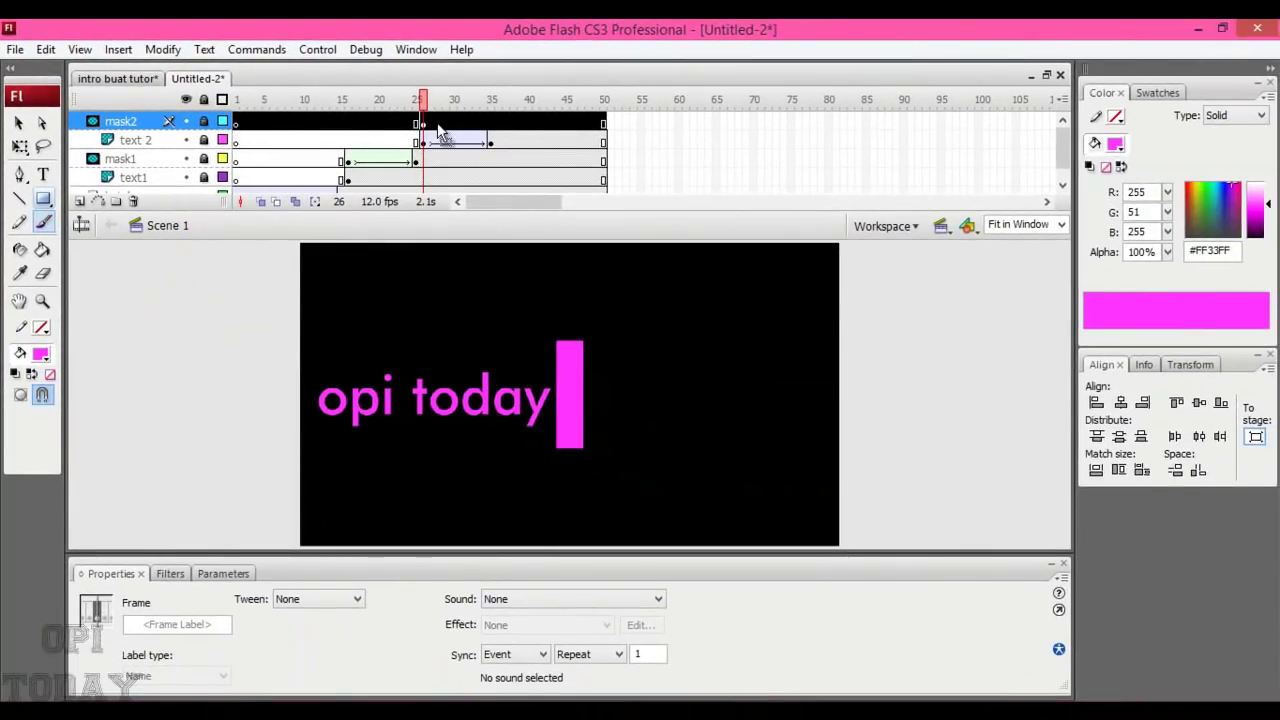
{"action": "key", "text": "Return"}
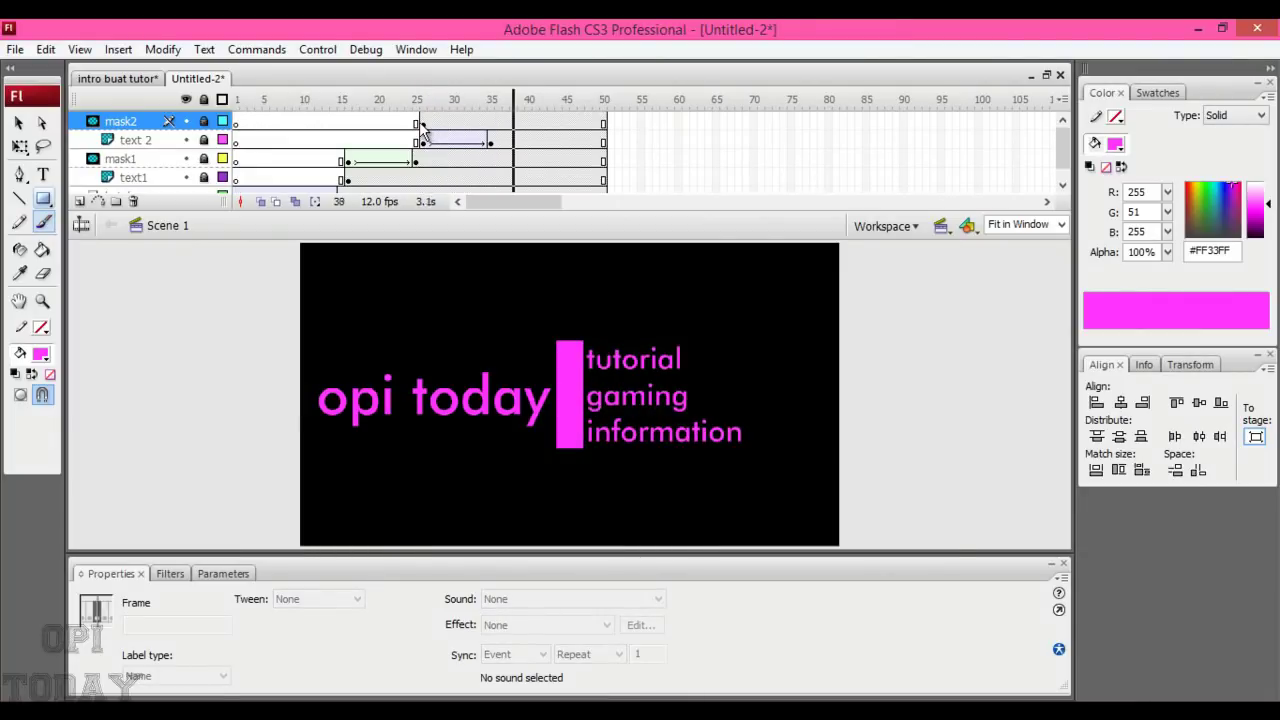
Add a new layer above mask2 and insert a blank keyframe on it at frame 36.
{"action": "key", "text": "Return"}
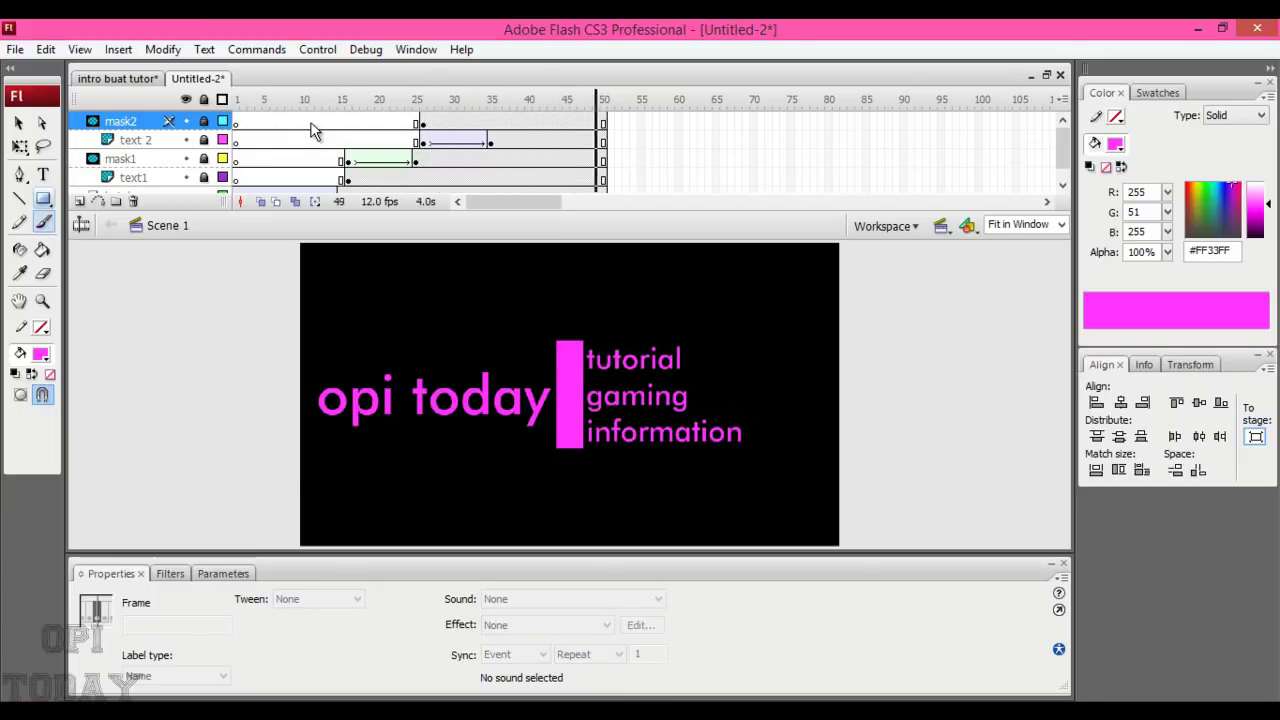
{"action": "left_click", "coordinate": [439, 121]}
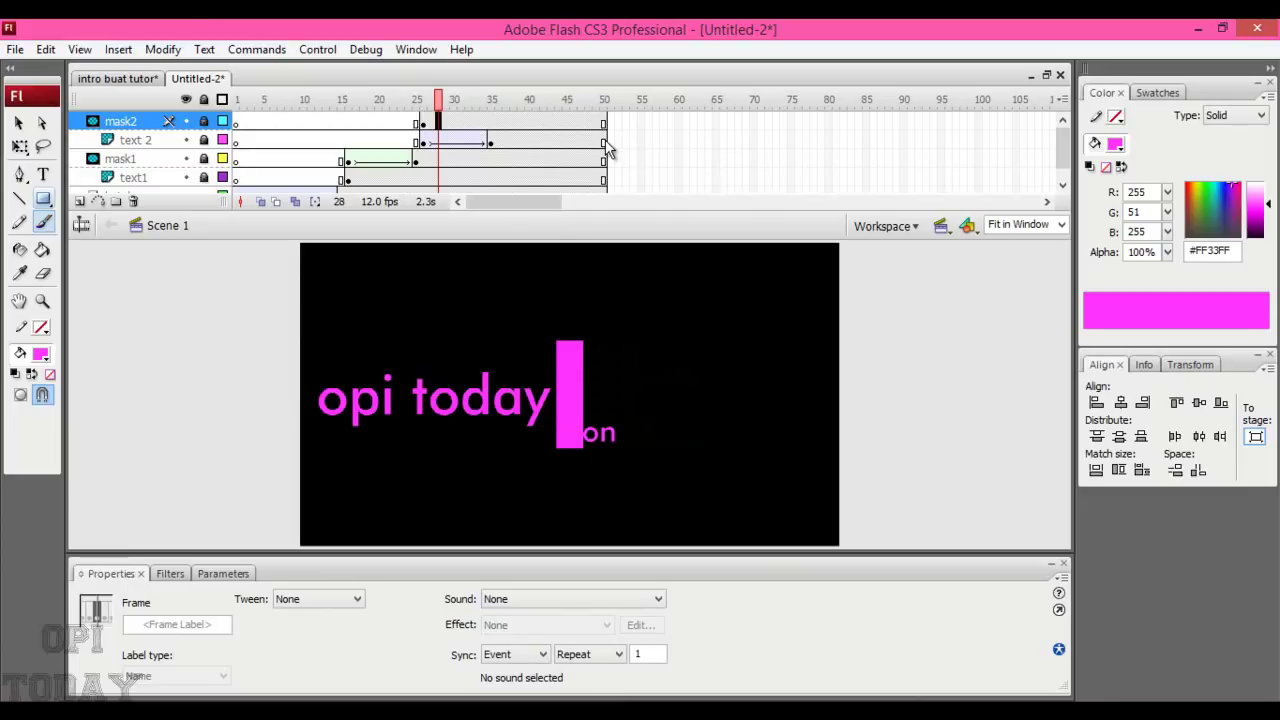
{"action": "left_click", "coordinate": [490, 122]}
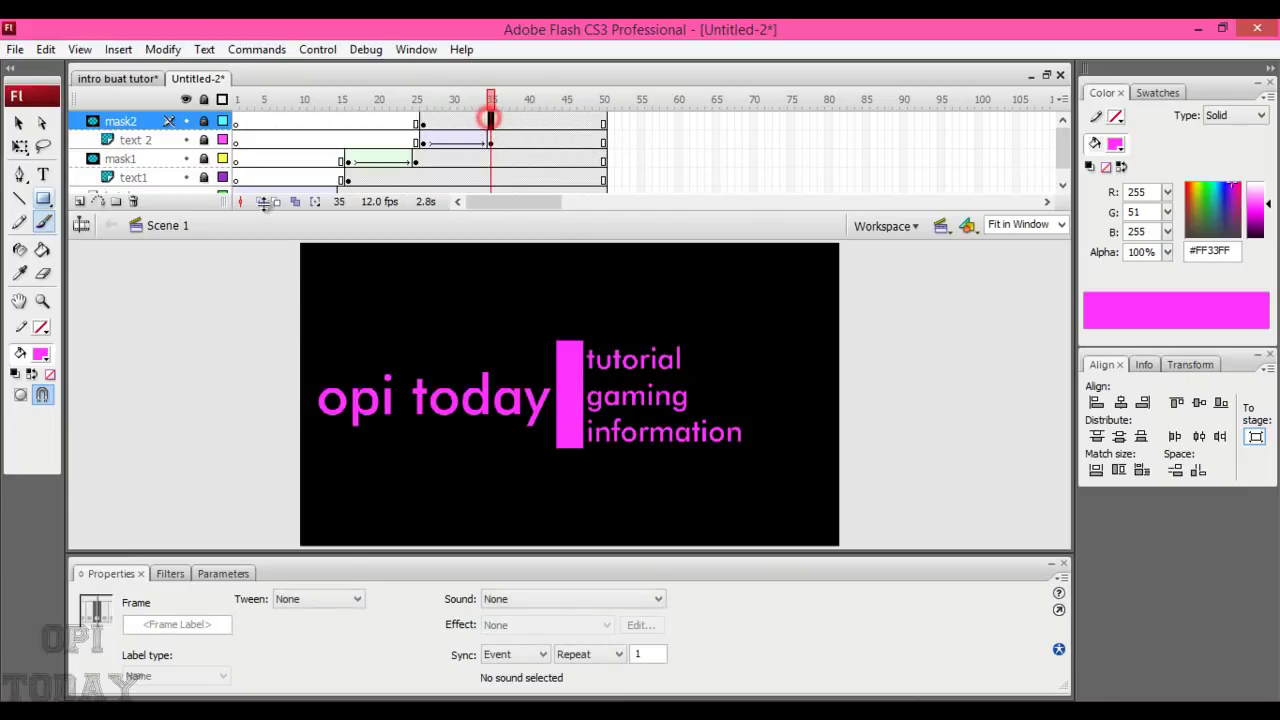
{"action": "left_click", "coordinate": [78, 203]}
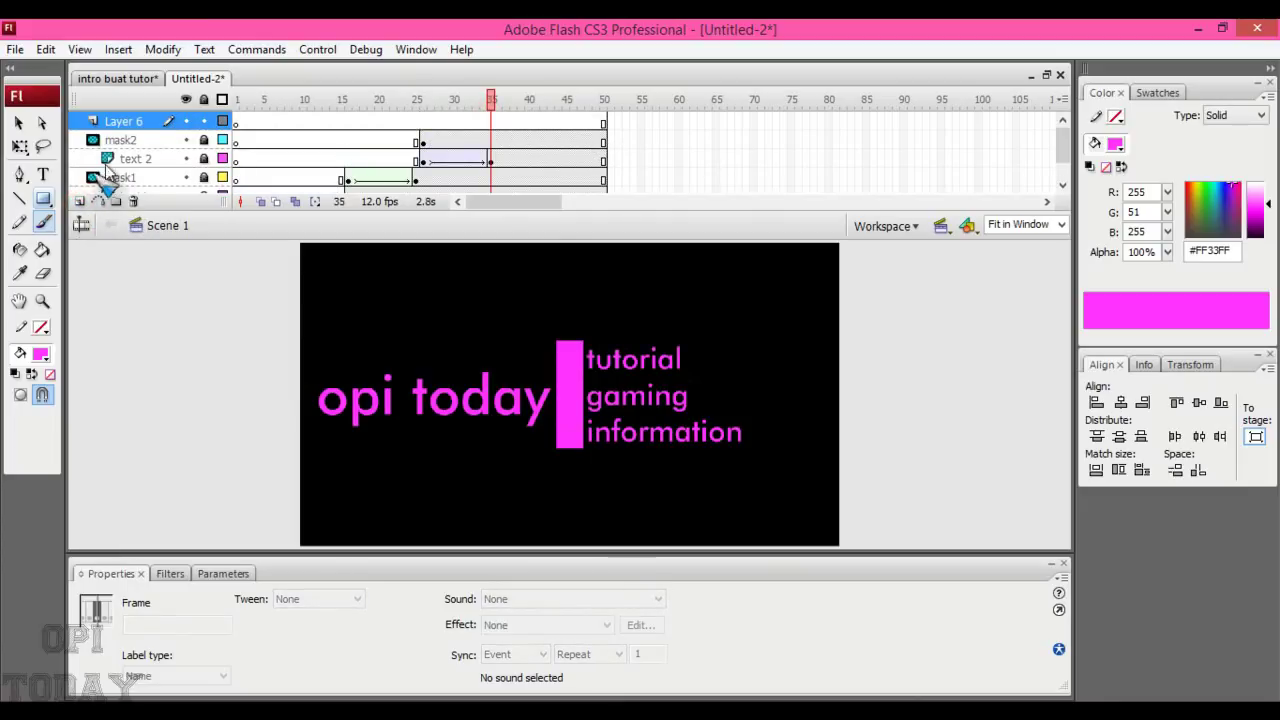
{"action": "left_click", "coordinate": [498, 122]}
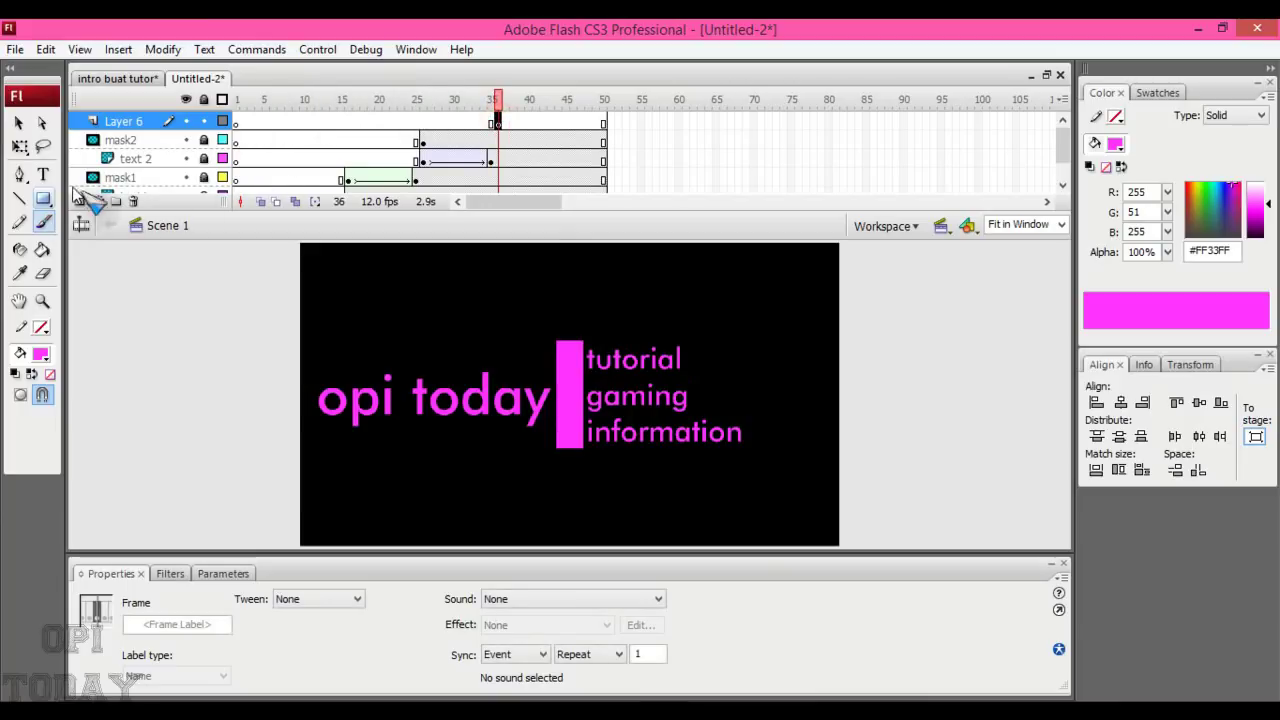
Add the text "enjoy" at size 70 below "opi today" and place it at X about 305, Y about 509.
{"action": "left_click", "coordinate": [43, 176]}
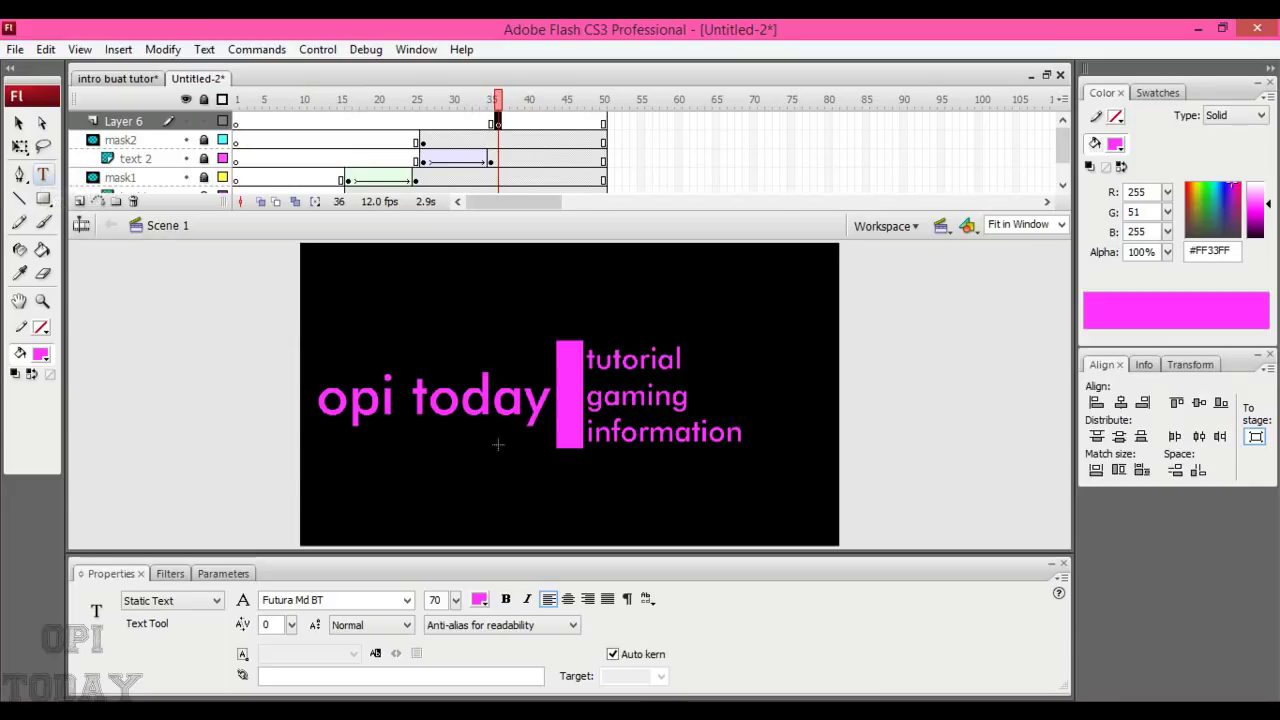
{"action": "left_click", "coordinate": [381, 477]}
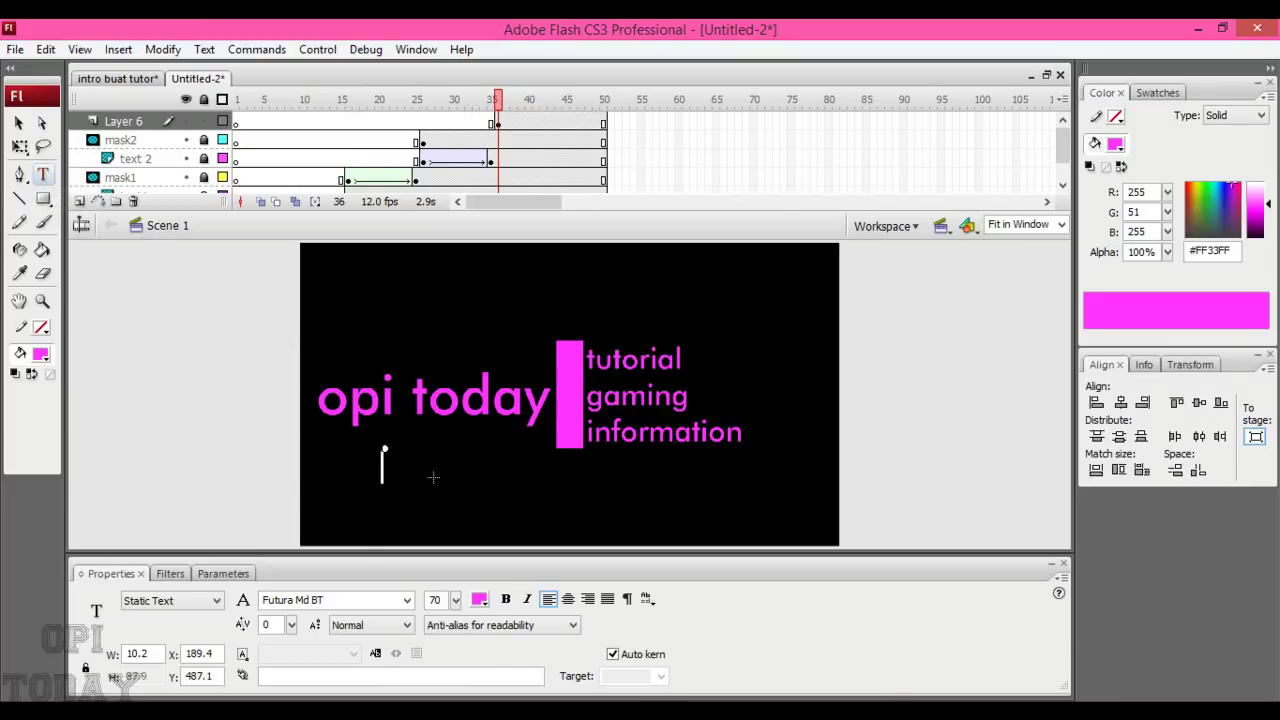
{"action": "type", "text": "enjoy"}
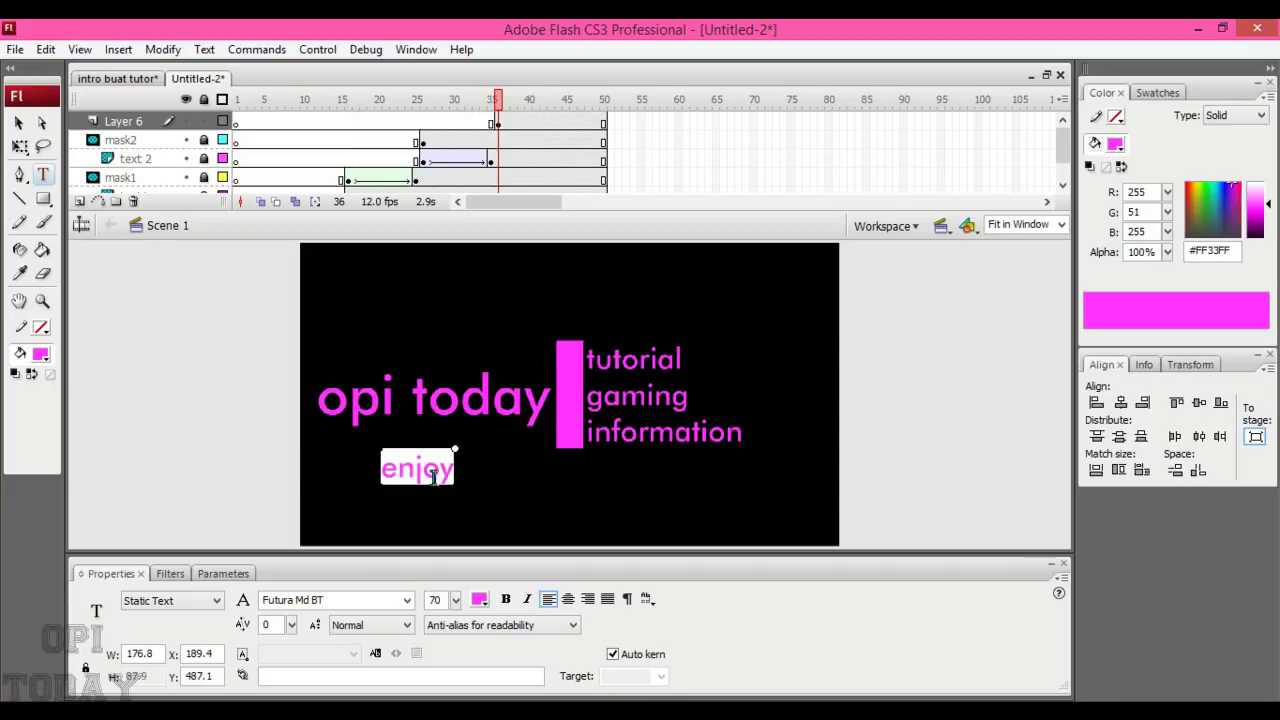
{"action": "left_click", "coordinate": [19, 124]}
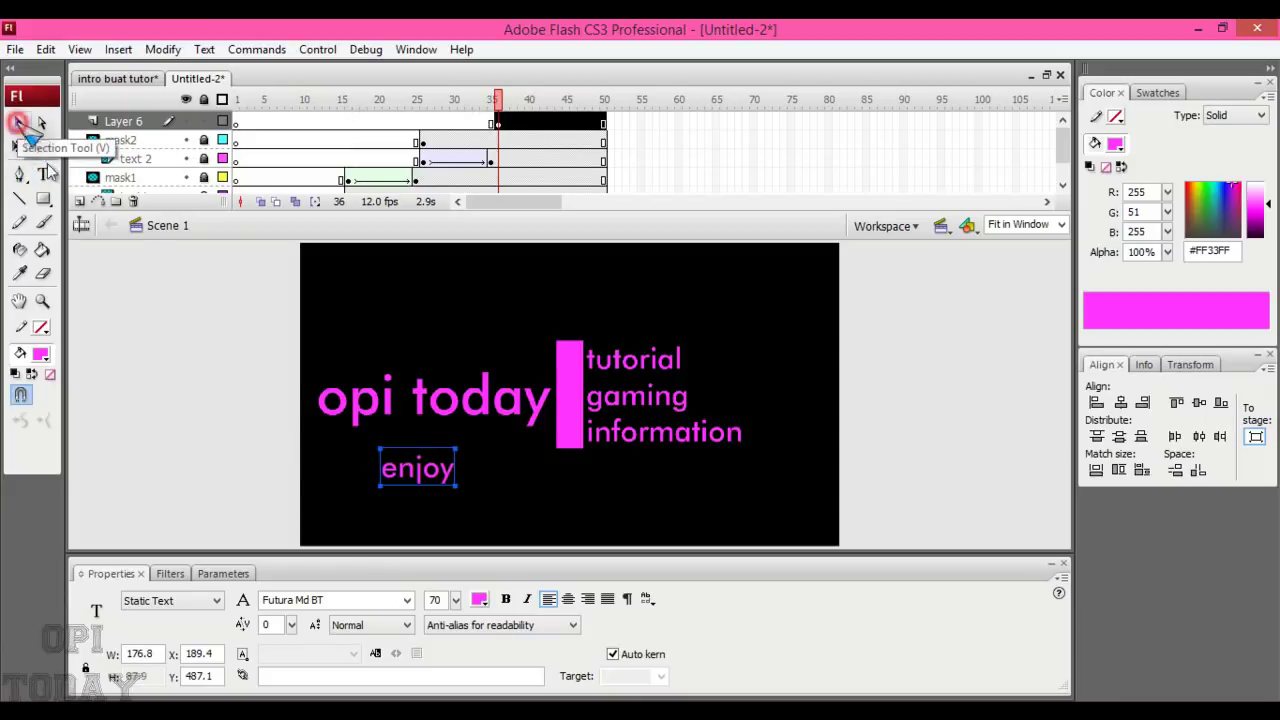
{"action": "left_click_drag", "start_coordinate": [408, 468], "coordinate": [471, 478]}
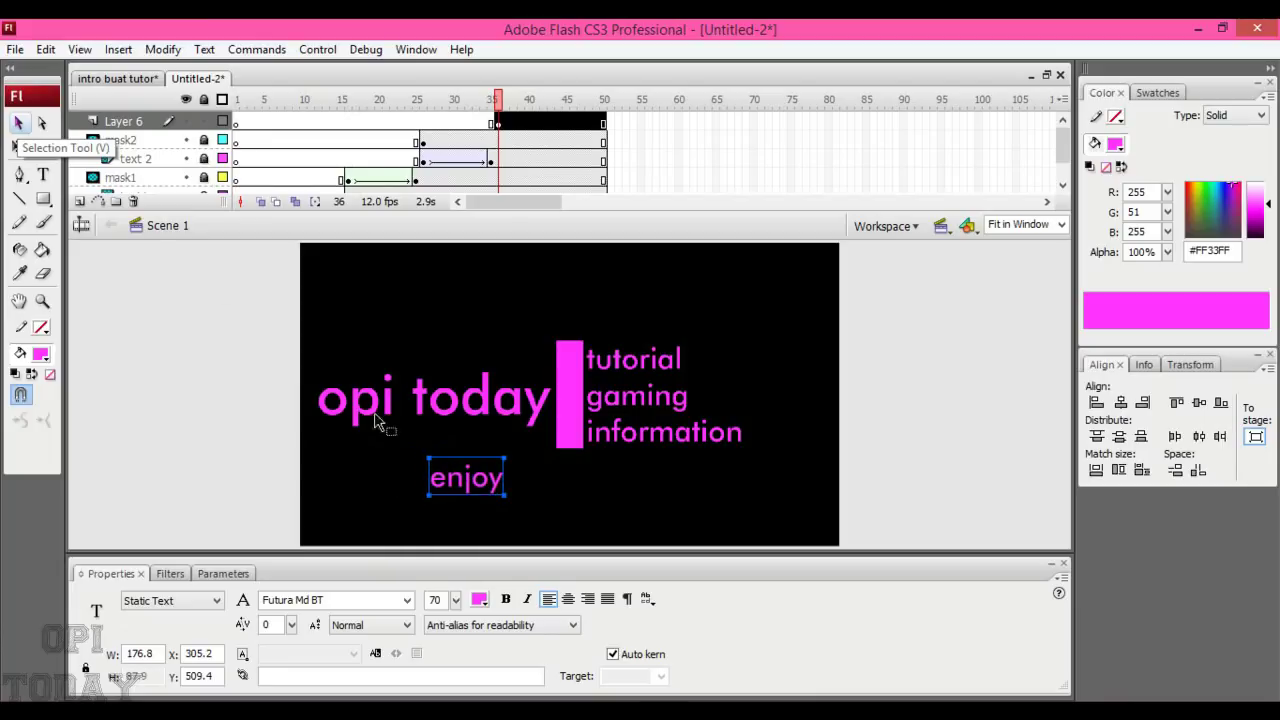
Add a new layer with a keyframe at frame 37 and write "the" beside the word "enjoy".
{"action": "left_click", "coordinate": [79, 202]}
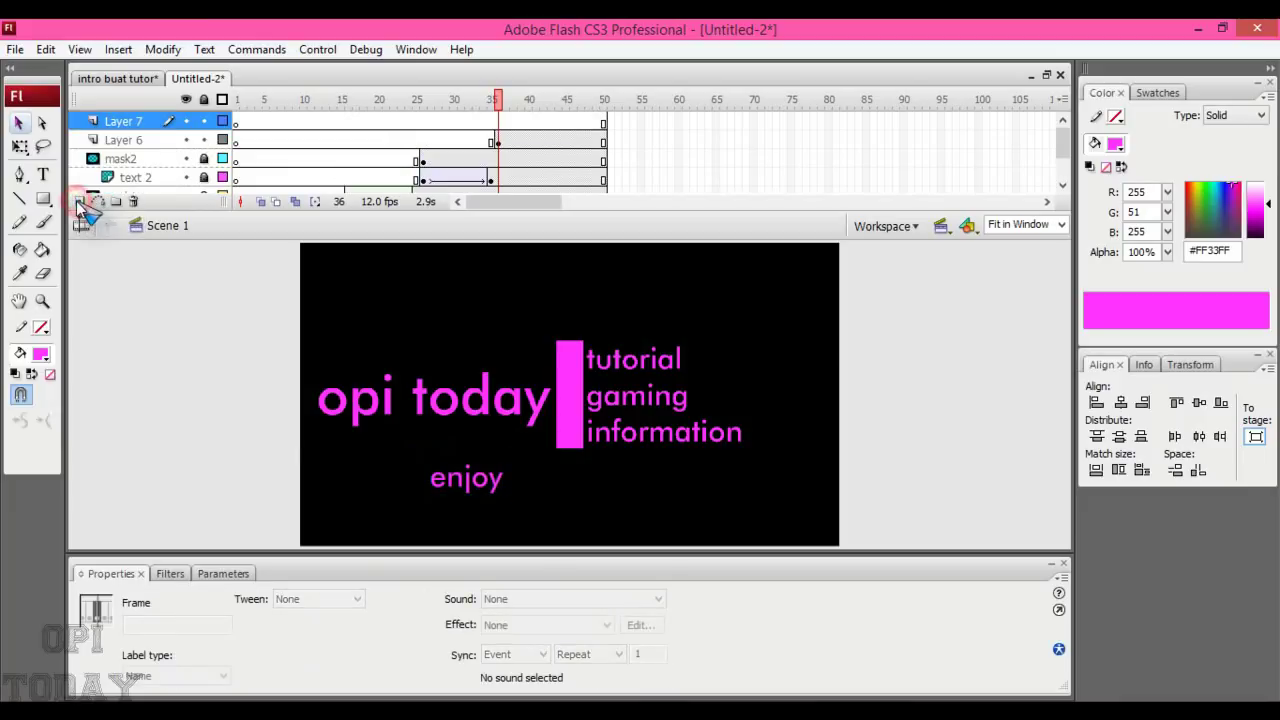
{"action": "left_click", "coordinate": [506, 122]}
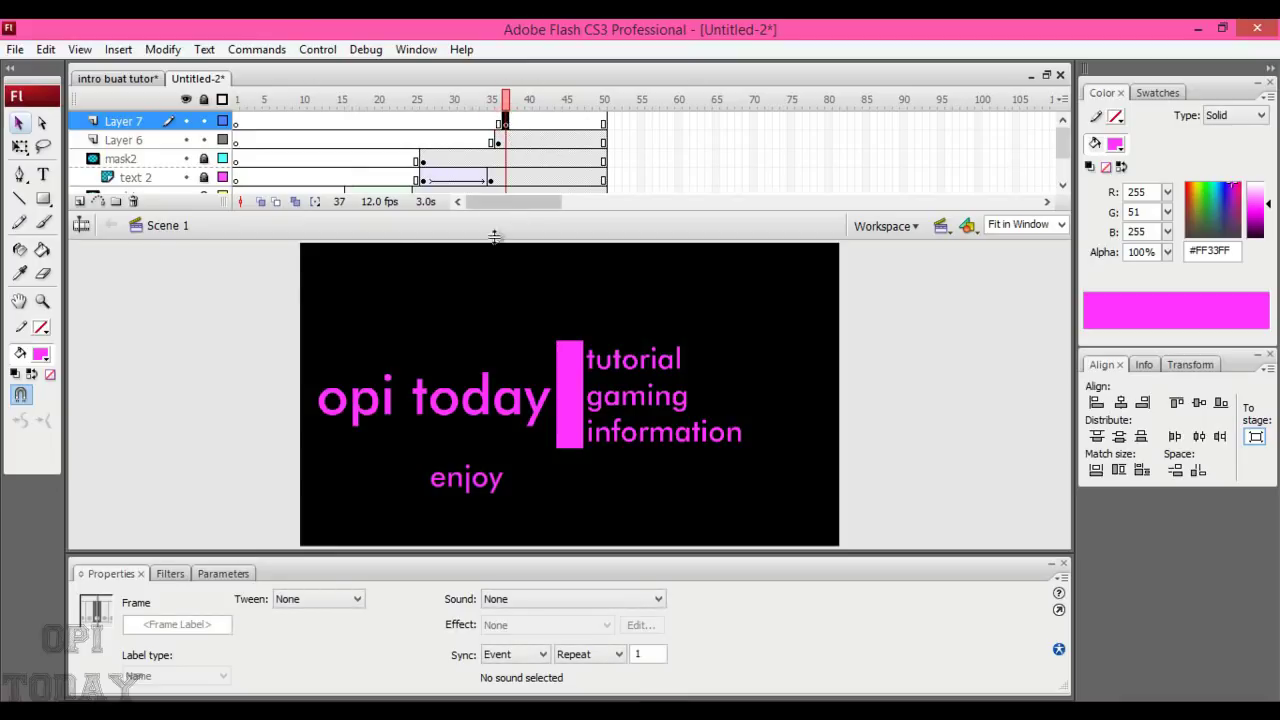
{"action": "left_click", "coordinate": [43, 174]}
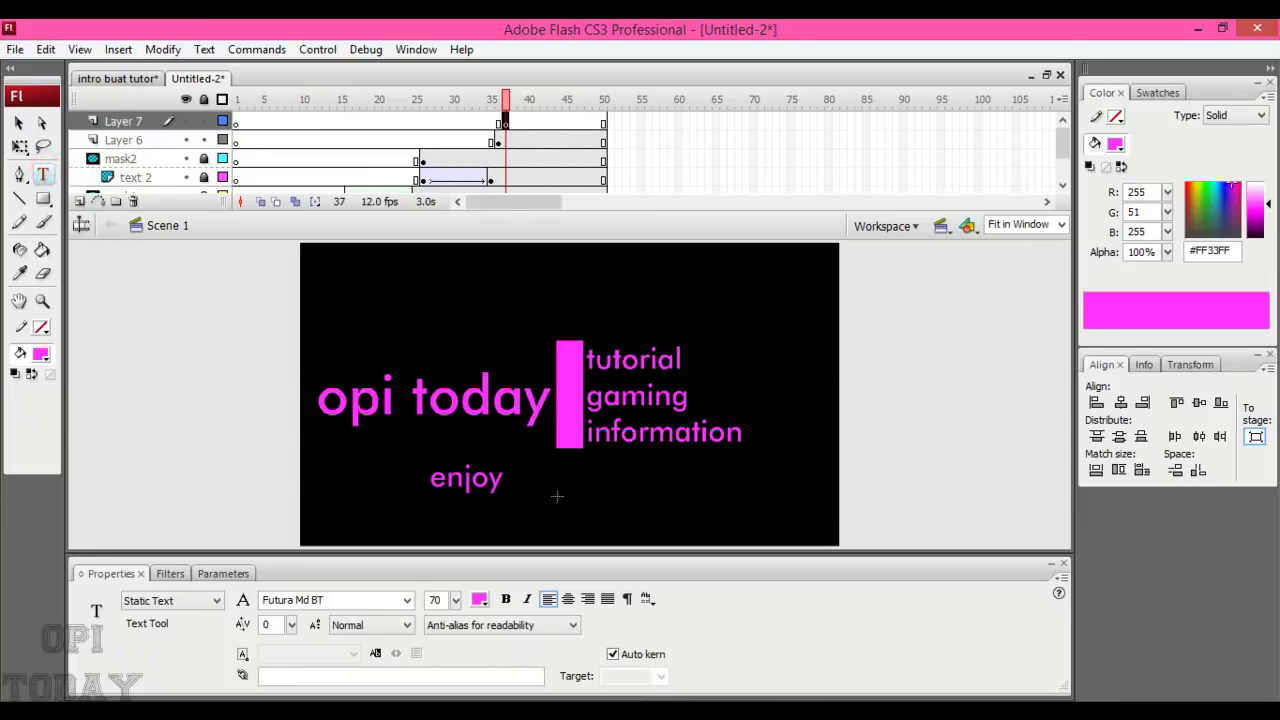
{"action": "left_click", "coordinate": [530, 479]}
{"action": "type", "text": "the"}
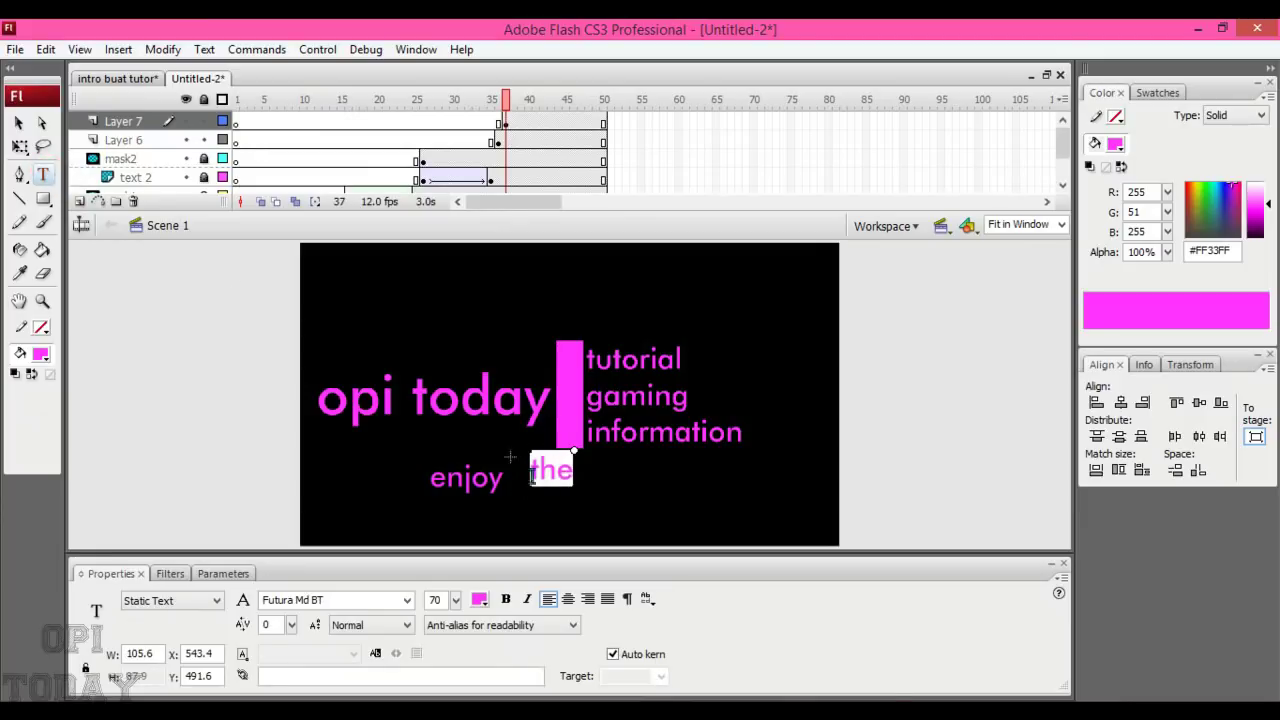
Move the word "the" level with "enjoy", to X about 578 and Y about 514.
{"action": "left_click", "coordinate": [18, 122]}
{"action": "mouse_move", "coordinate": [552, 481]}
{"action": "left_mouse_down"}
{"action": "mouse_move", "coordinate": [573, 497]}
{"action": "mouse_move", "coordinate": [567, 481]}
{"action": "left_mouse_up"}
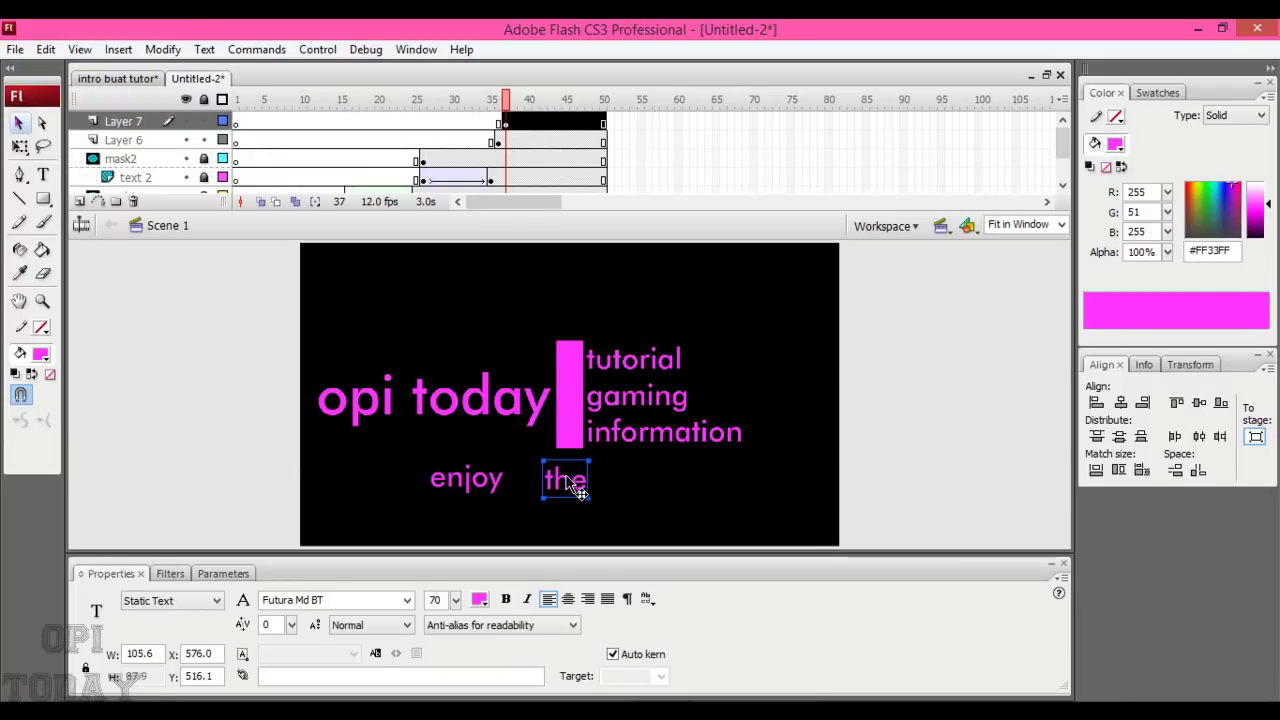
{"action": "left_click", "coordinate": [894, 468]}
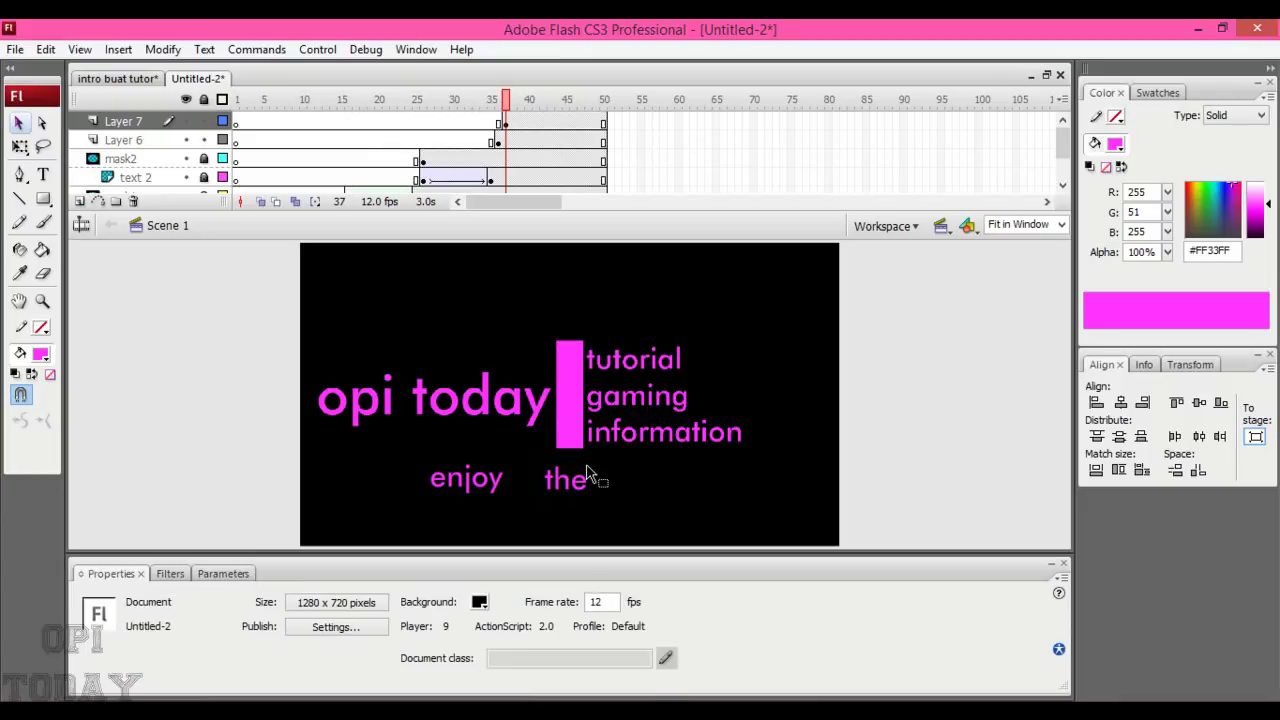
{"action": "left_click_drag", "start_coordinate": [577, 492], "coordinate": [578, 484]}
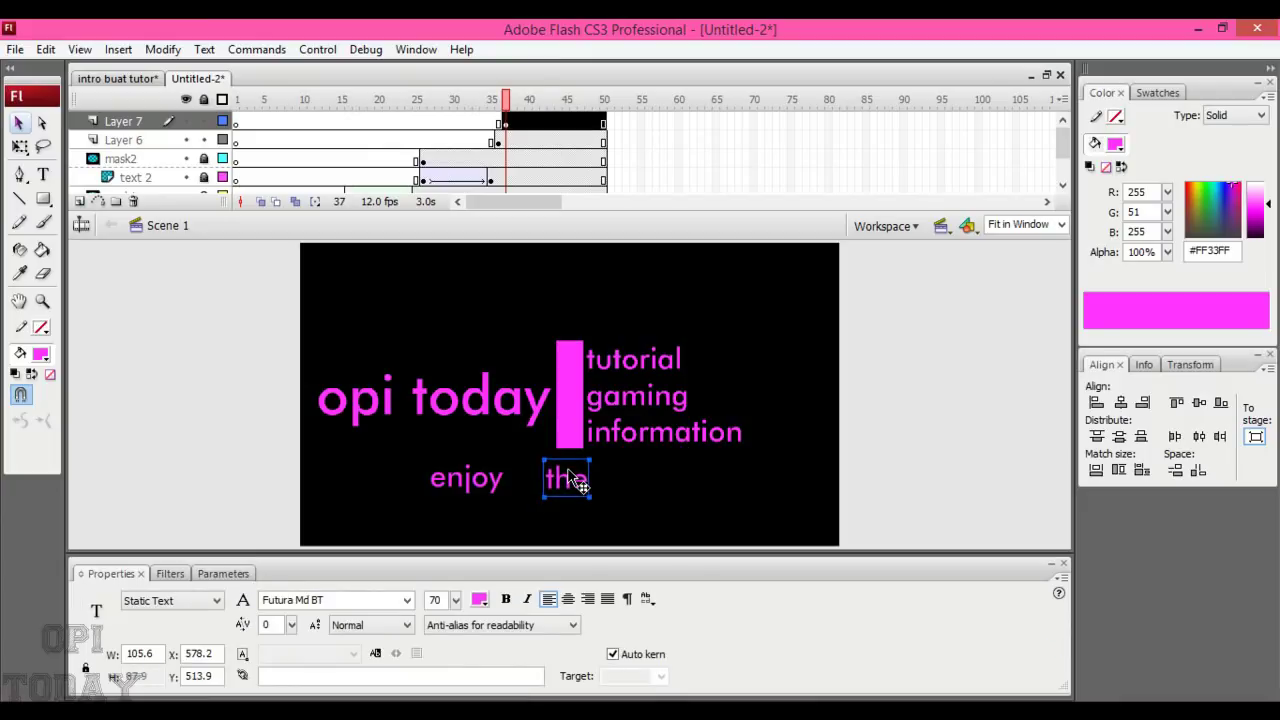
{"action": "left_click", "coordinate": [941, 436]}
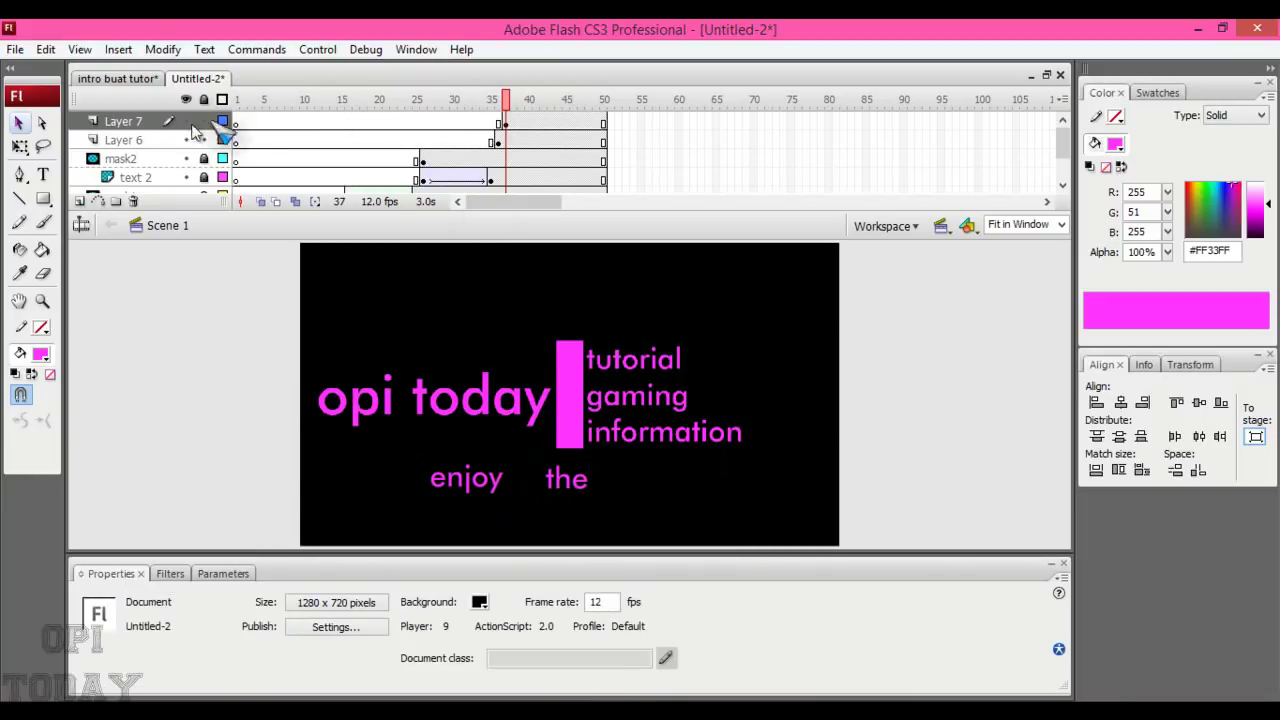
Add another layer above Layer 7 and insert a keyframe on it at frame 38.
{"action": "left_click", "coordinate": [79, 201]}
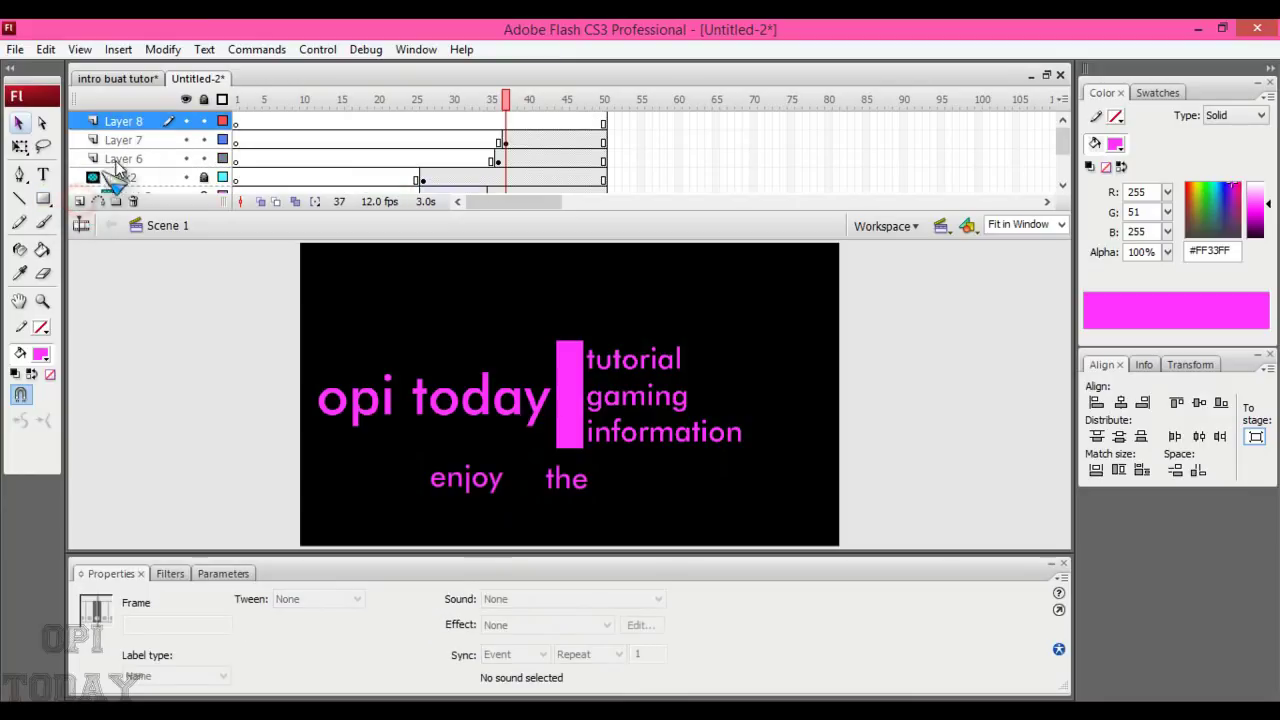
{"action": "left_click", "coordinate": [513, 122]}
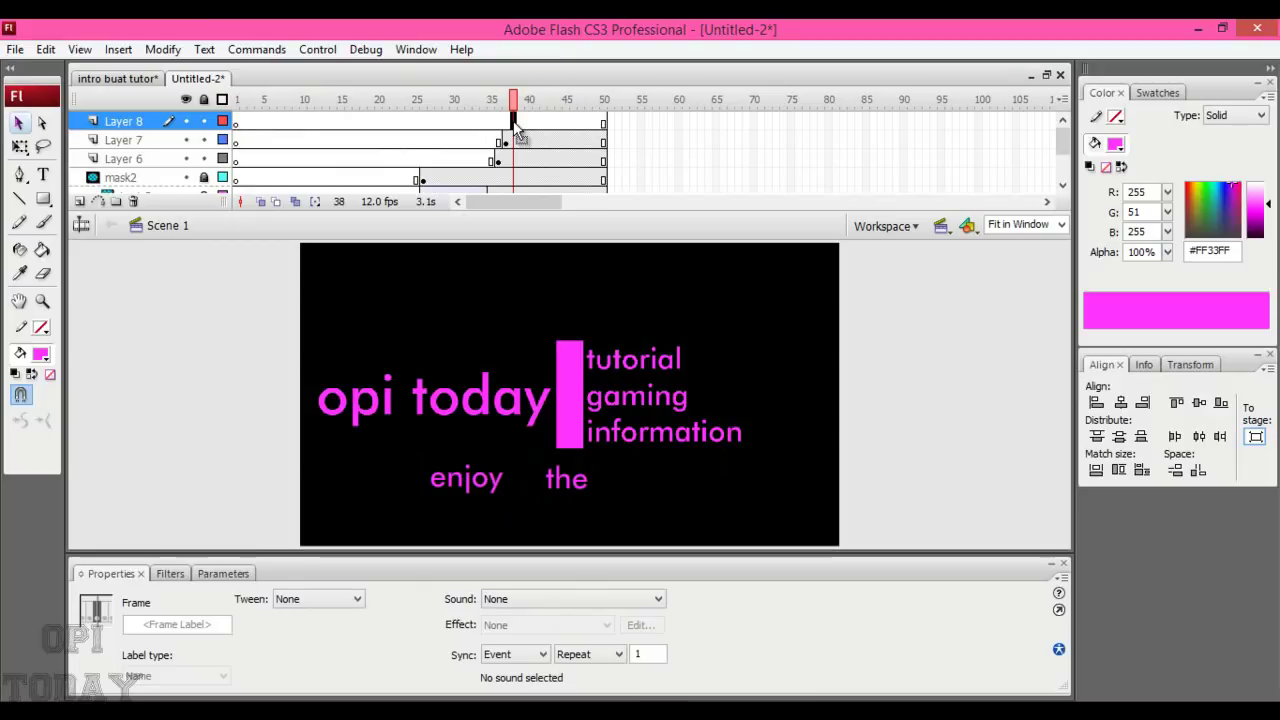
{"action": "right_click", "coordinate": [514, 122]}
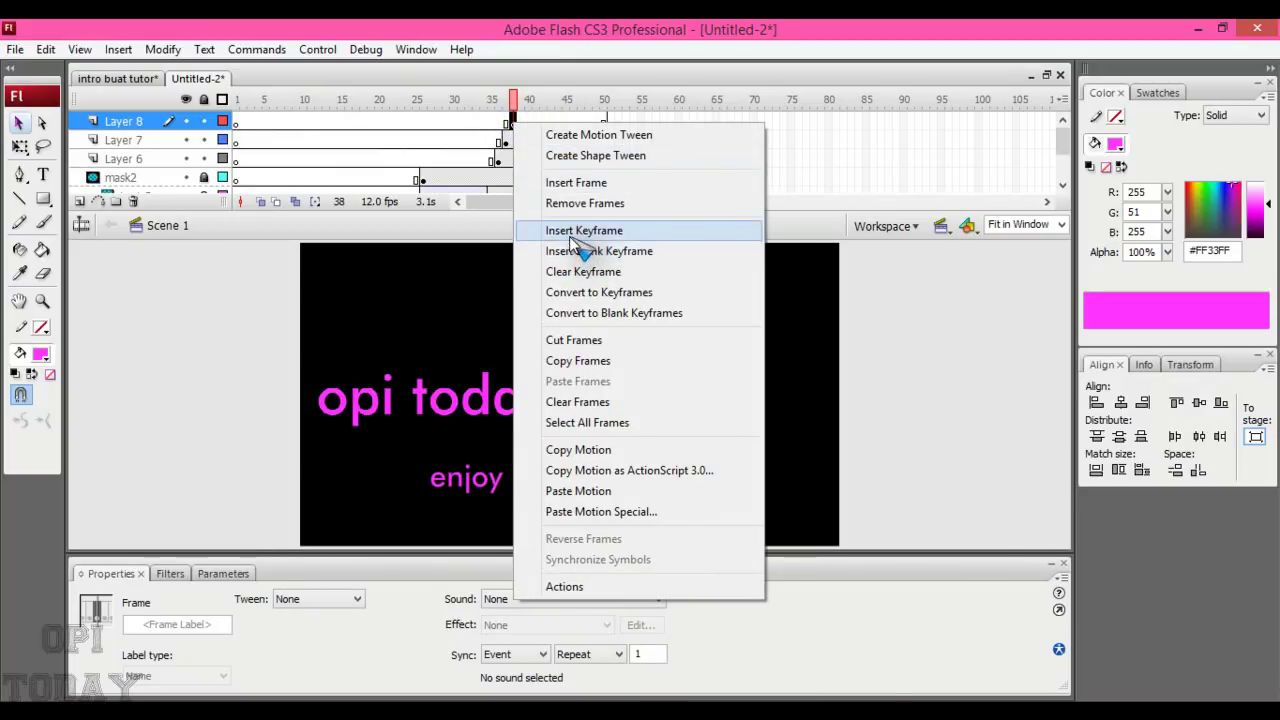
{"action": "left_click", "coordinate": [584, 231]}
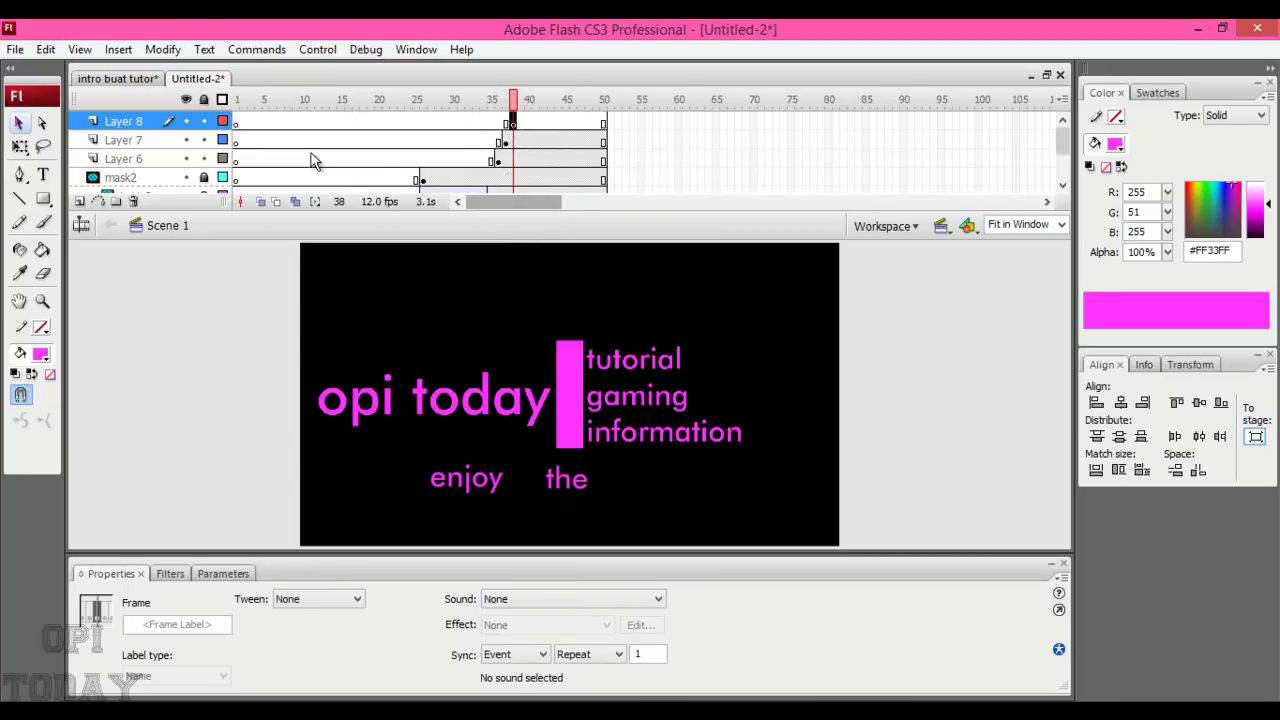
Write "watch" after "the" and align it with the other words at X about 810, Y about 509.
{"action": "left_click", "coordinate": [42, 174]}
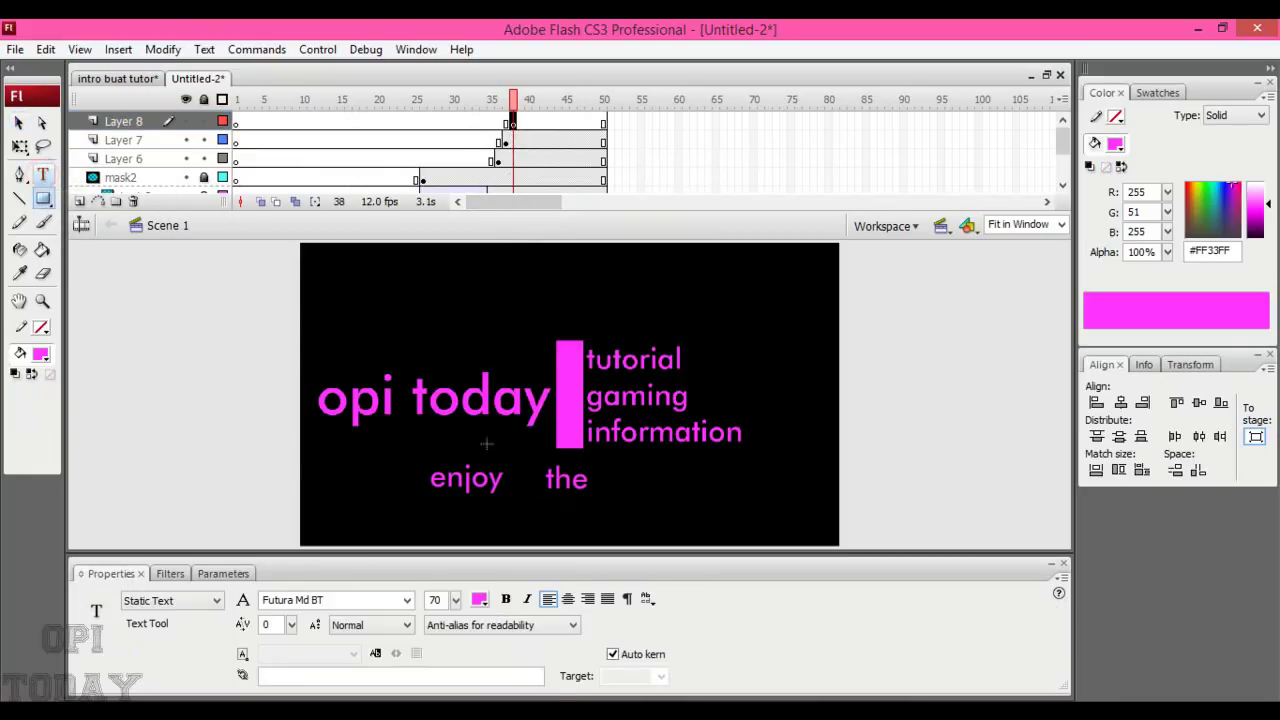
{"action": "left_click", "coordinate": [632, 484]}
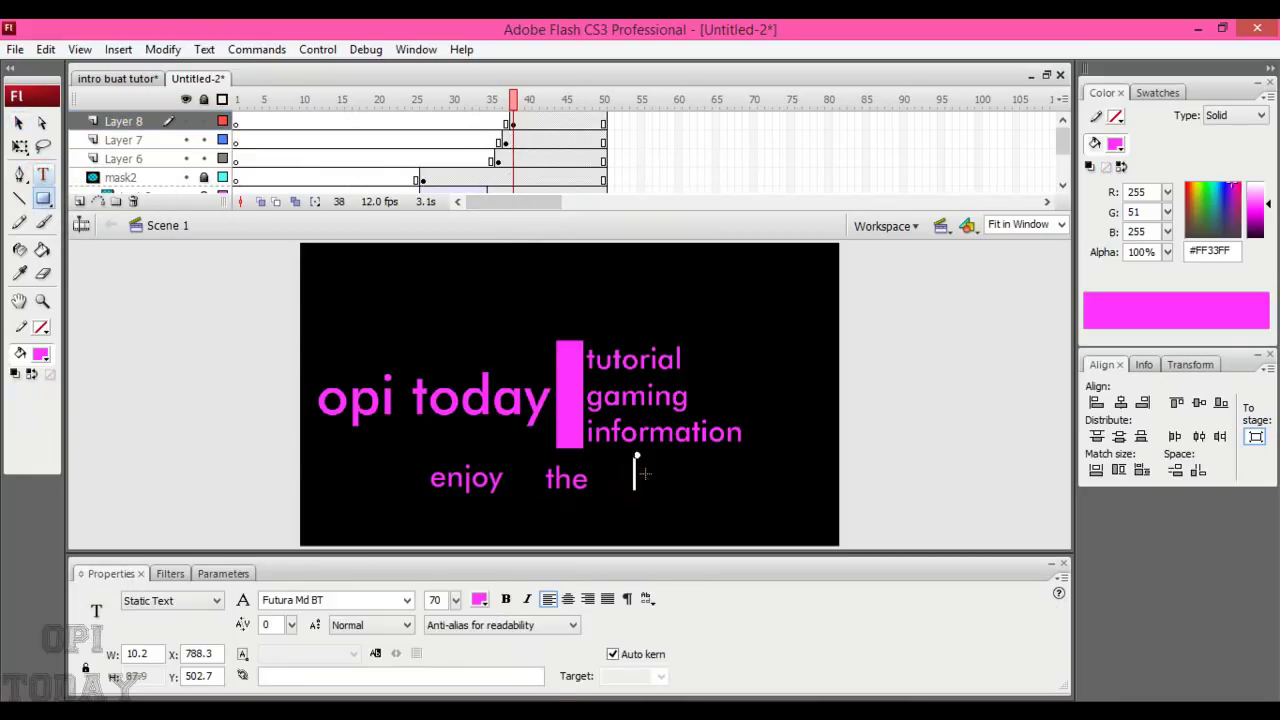
{"action": "type", "text": "watch"}
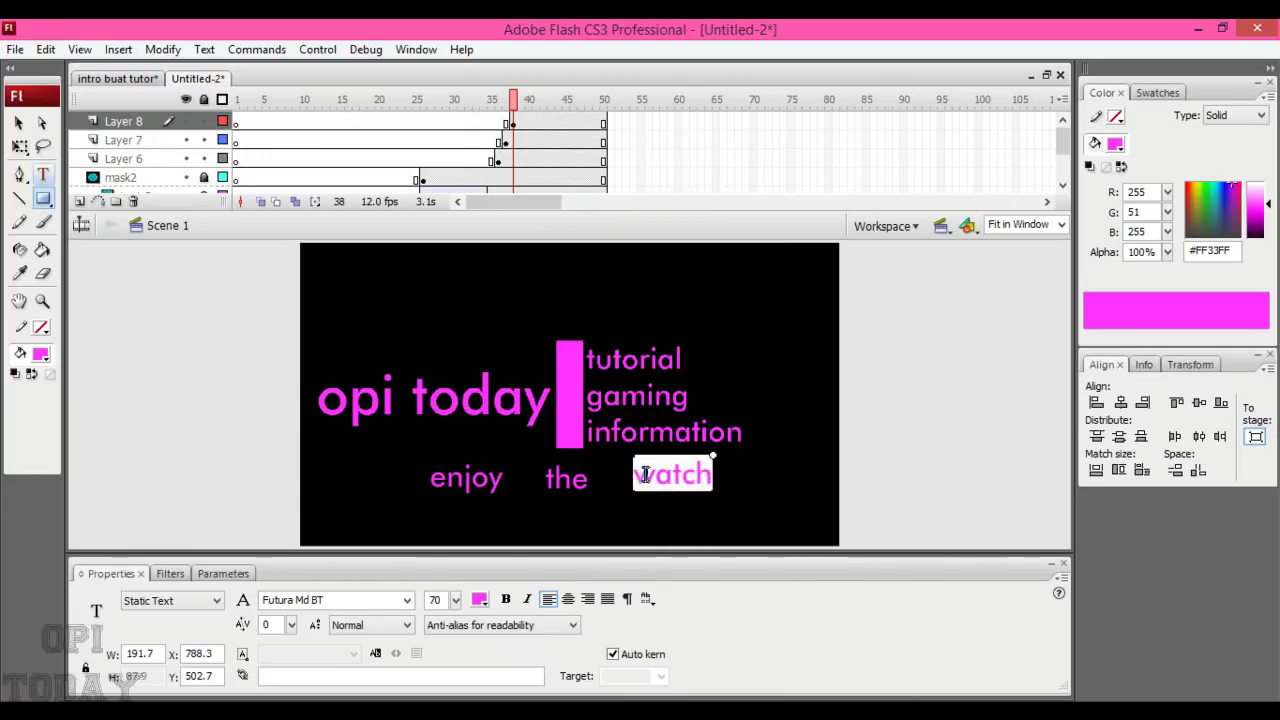
{"action": "left_click", "coordinate": [18, 121]}
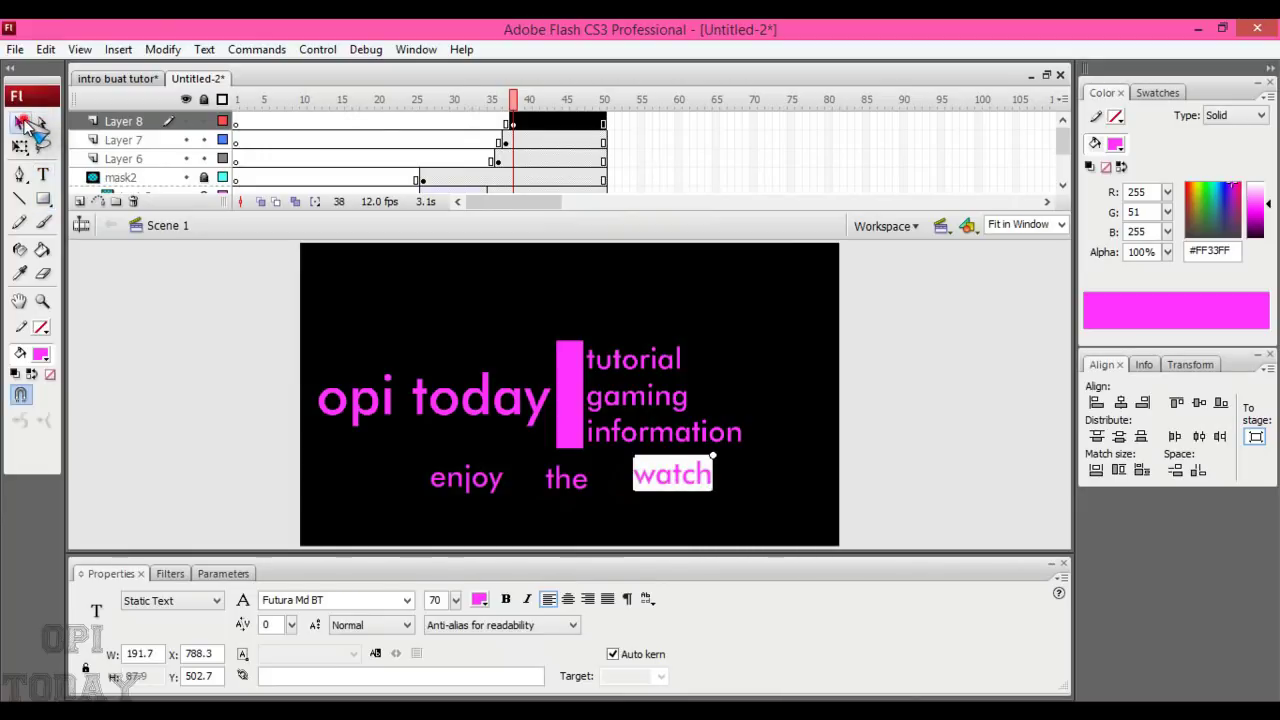
{"action": "left_click_drag", "start_coordinate": [679, 486], "coordinate": [692, 489]}
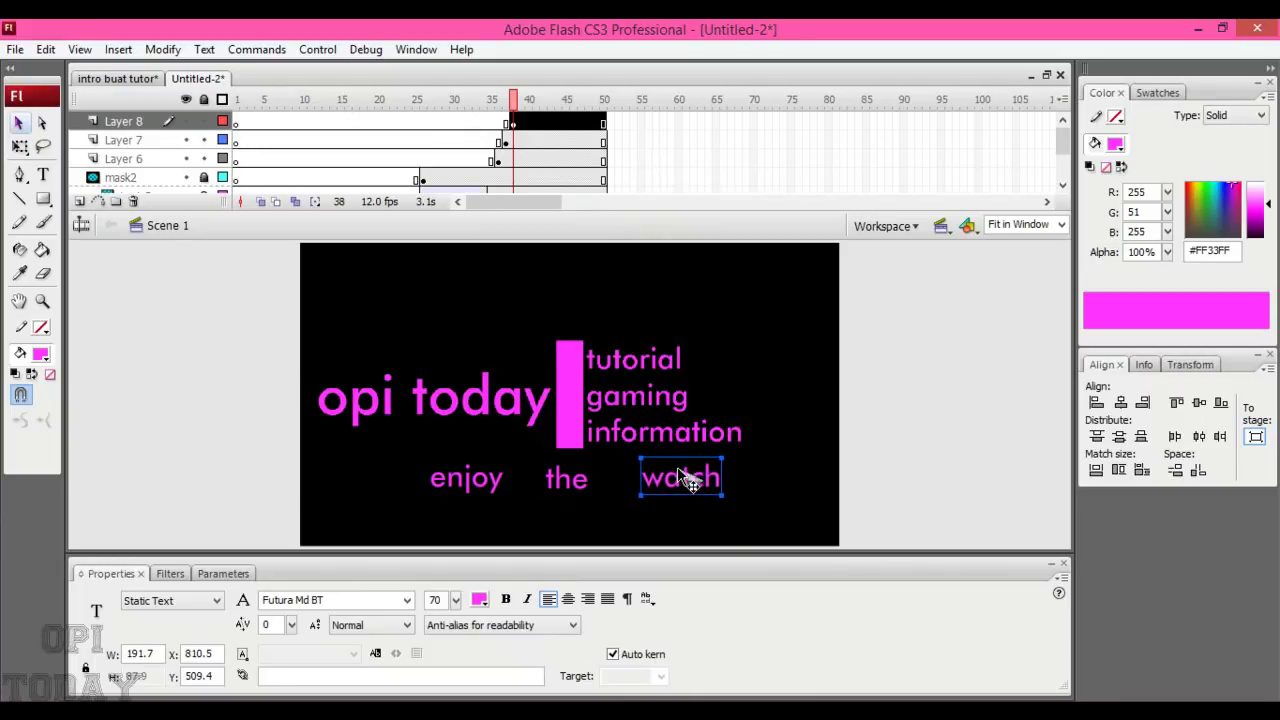
{"action": "left_click", "coordinate": [868, 470]}
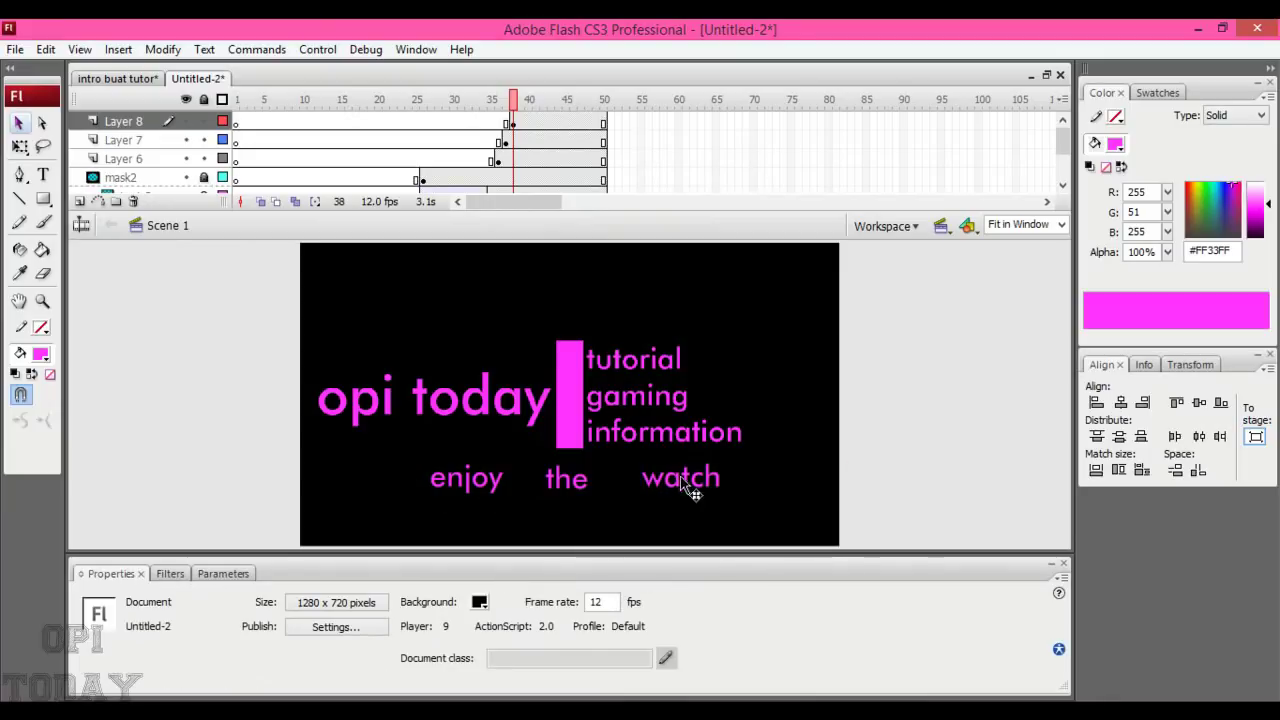
Convert the "enjoy" text at frame 36 into a movie clip symbol named Symbol 1 with centre registration.
{"action": "left_click", "coordinate": [500, 165]}
{"action": "left_click", "coordinate": [463, 482]}
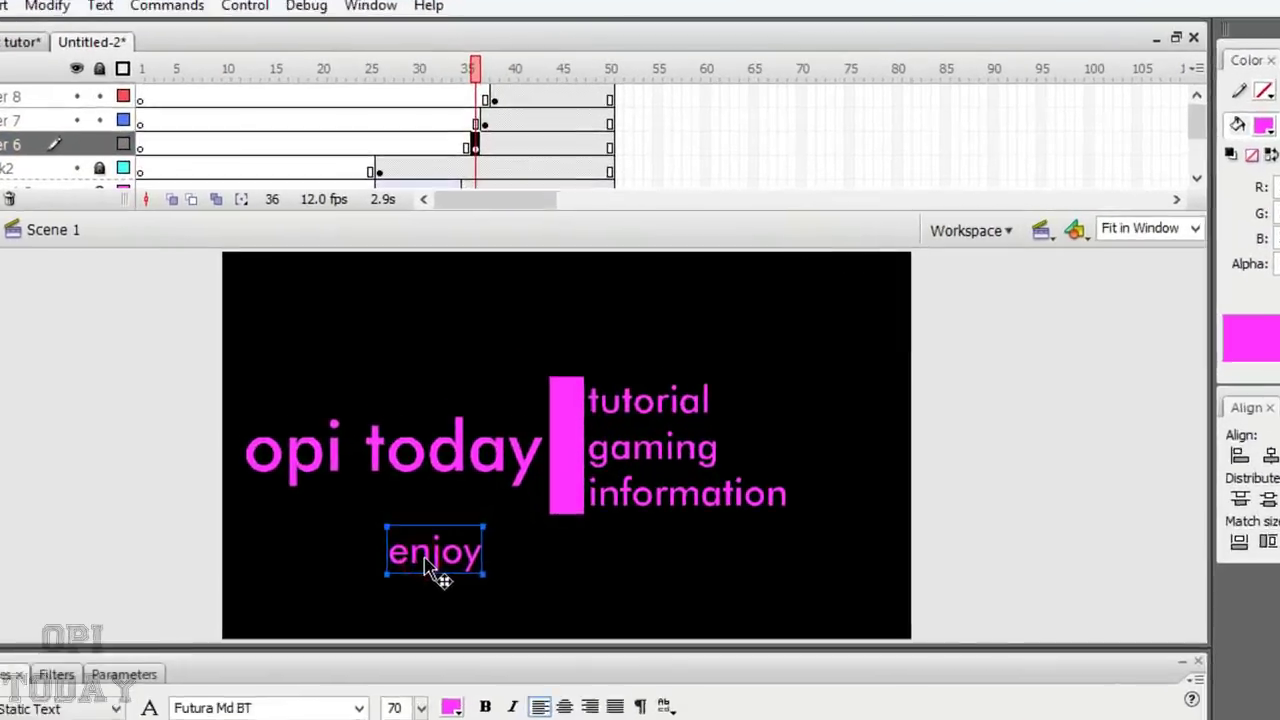
{"action": "right_click", "coordinate": [430, 566]}
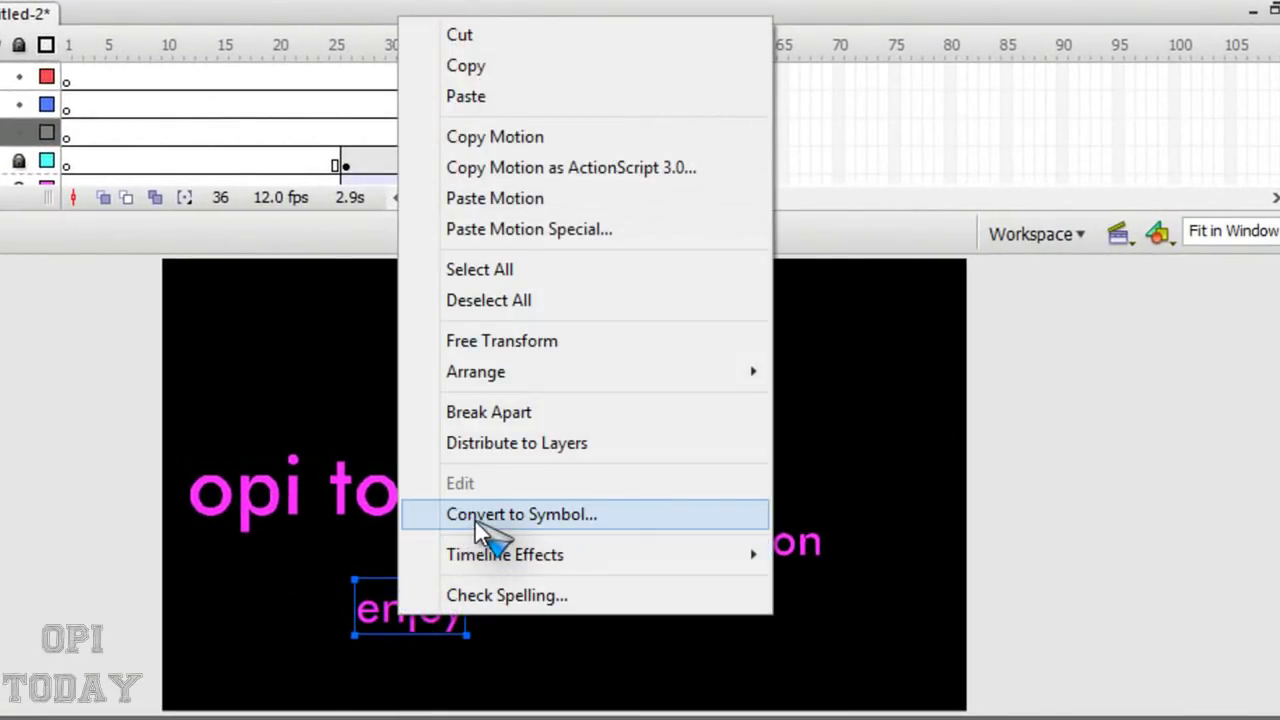
{"action": "left_click", "coordinate": [490, 478]}
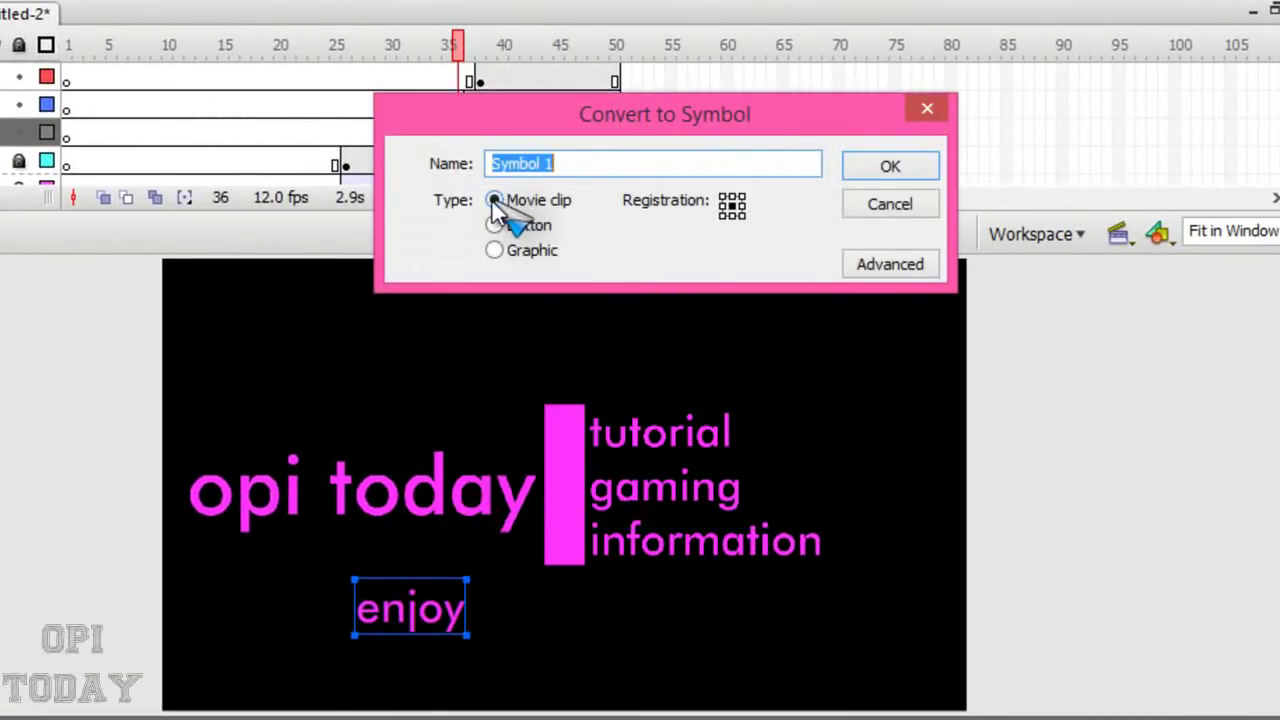
{"action": "left_click", "coordinate": [494, 201]}
{"action": "left_click", "coordinate": [730, 206]}
{"action": "left_click", "coordinate": [914, 163]}
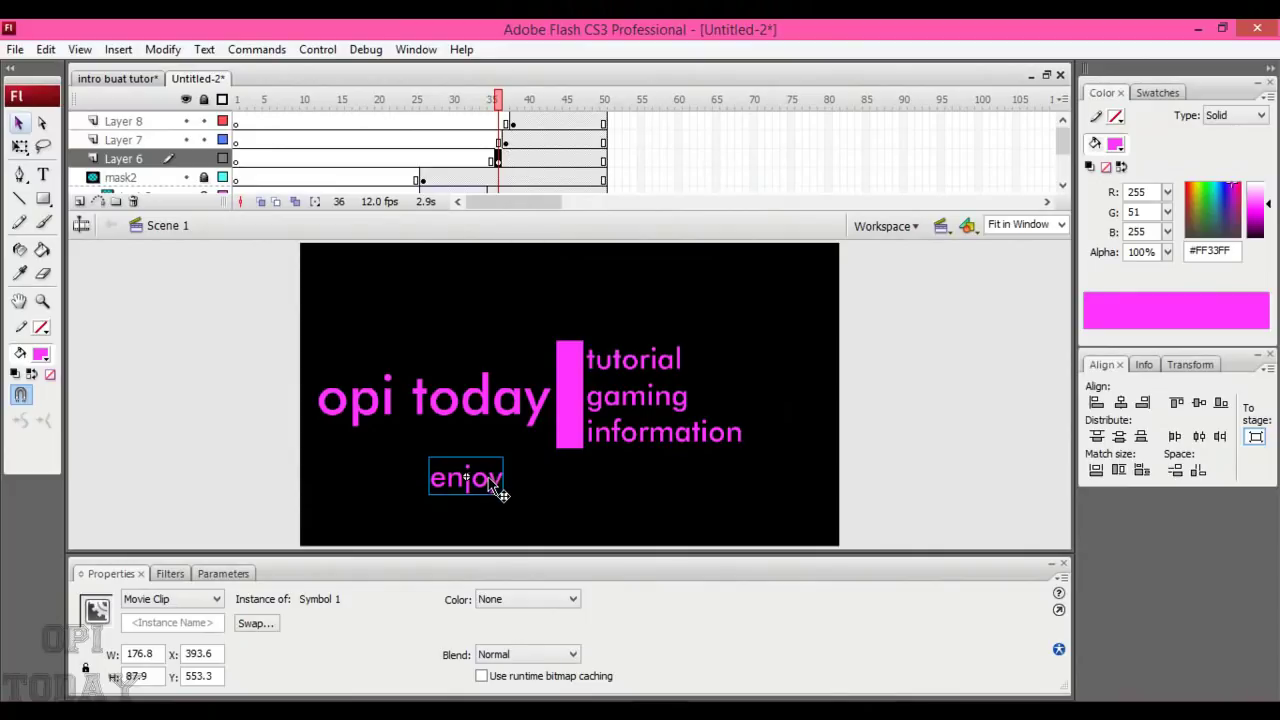
Inside the "enjoy" movie clip, insert a keyframe at frame 10 and create a motion tween between frames 1 and 10.
{"action": "double_click", "coordinate": [488, 477]}
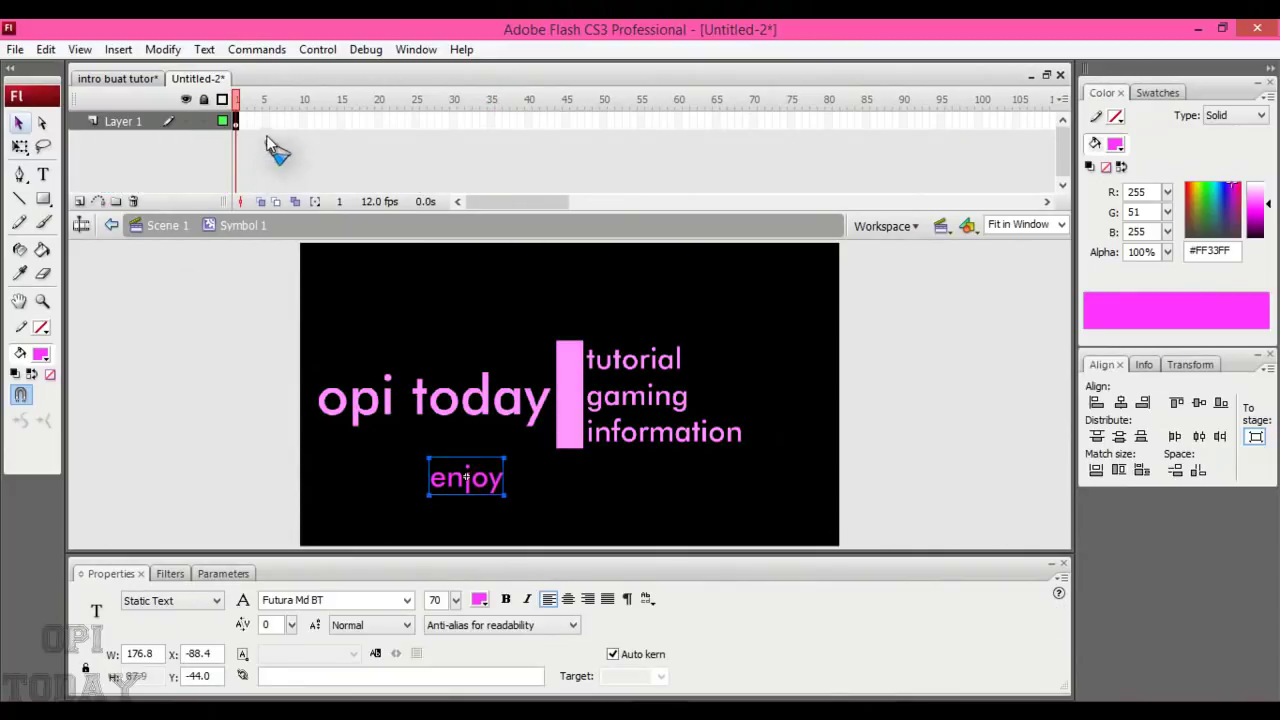
{"action": "left_click", "coordinate": [304, 120]}
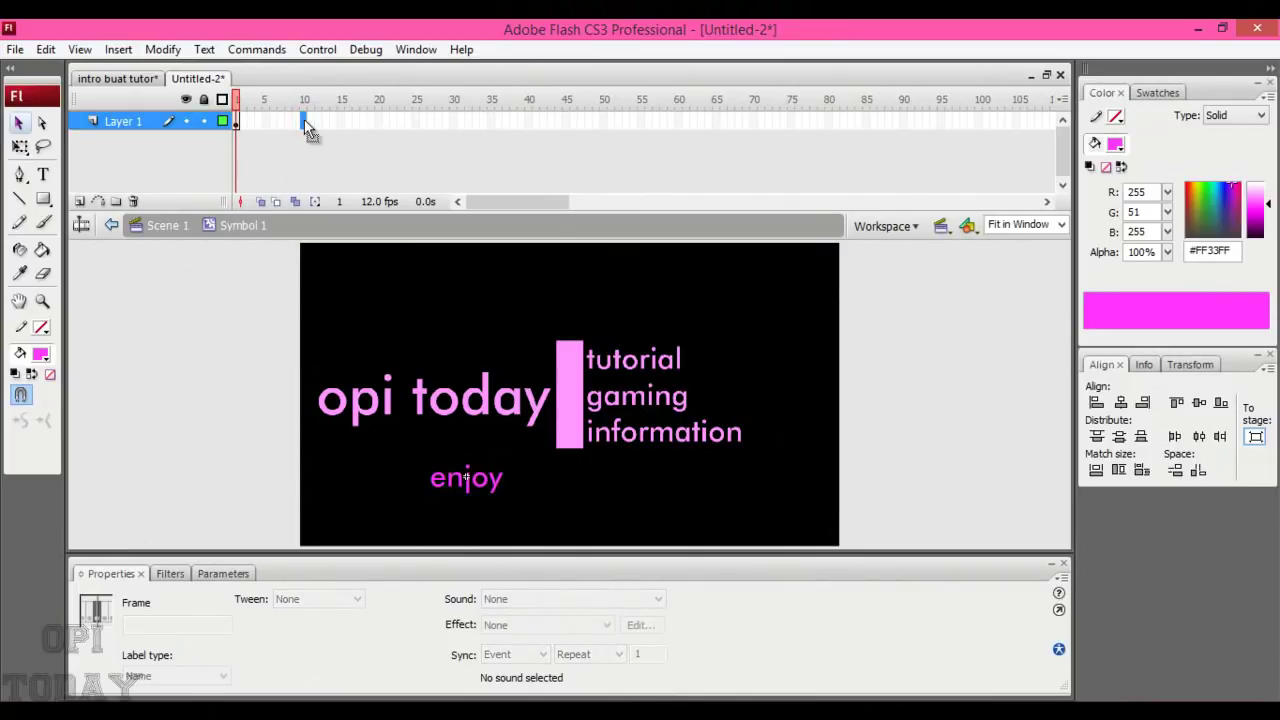
{"action": "right_click", "coordinate": [304, 120]}
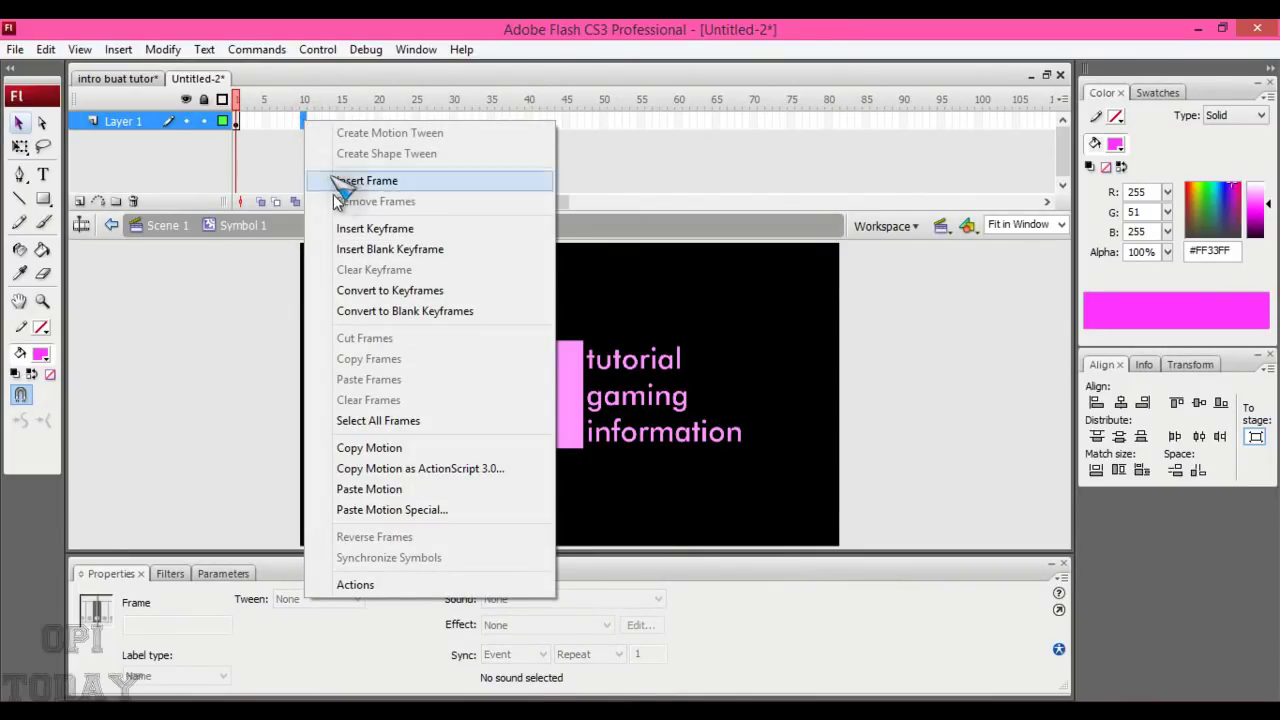
{"action": "left_click", "coordinate": [368, 229]}
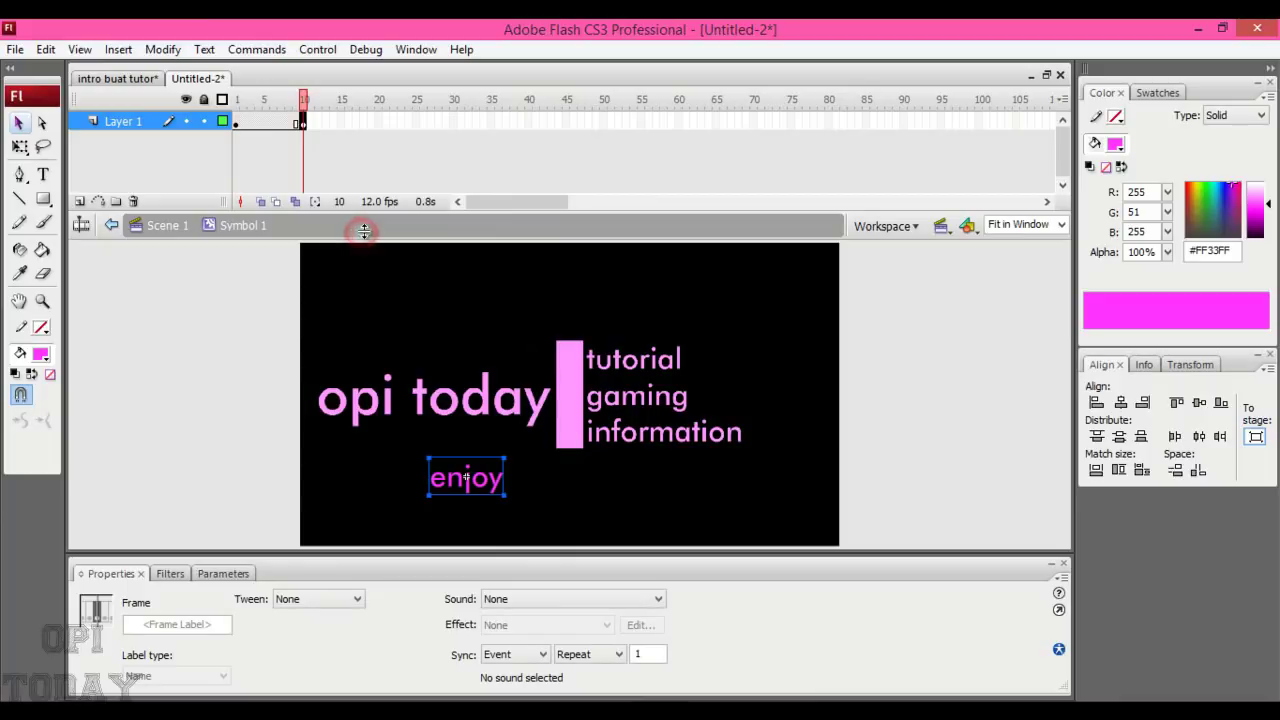
{"action": "right_click", "coordinate": [266, 124]}
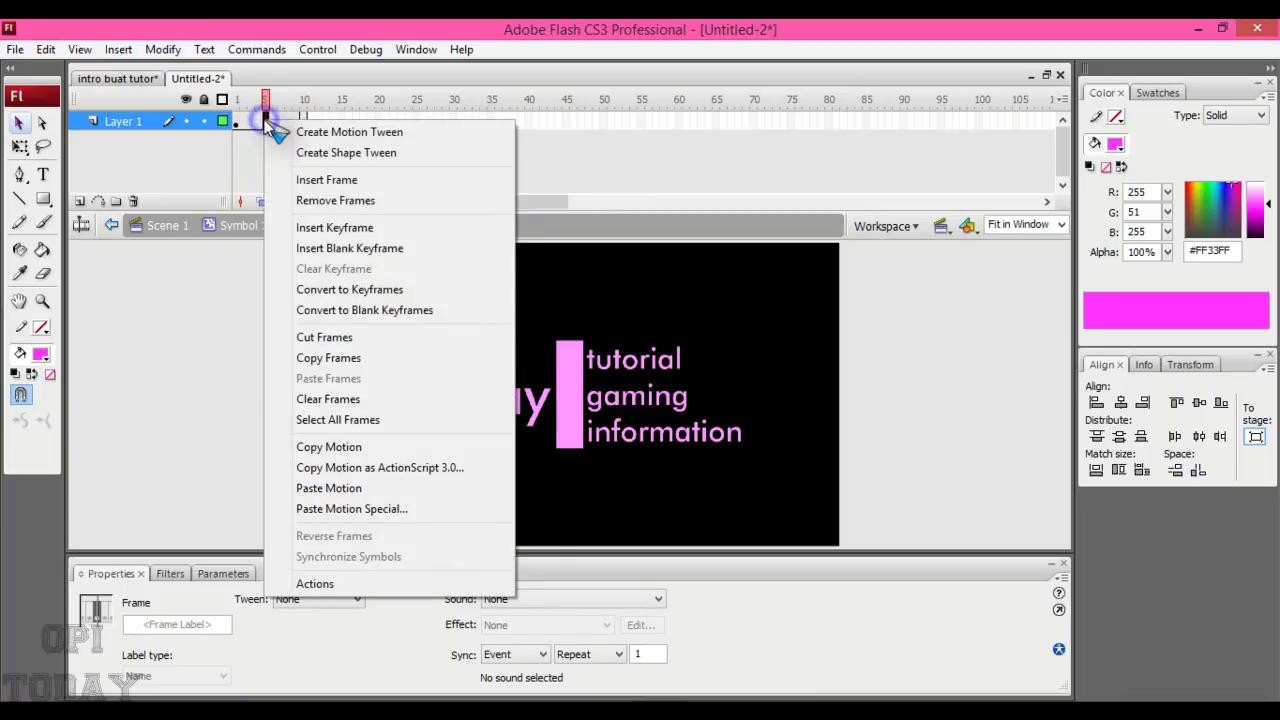
{"action": "left_click", "coordinate": [397, 131]}
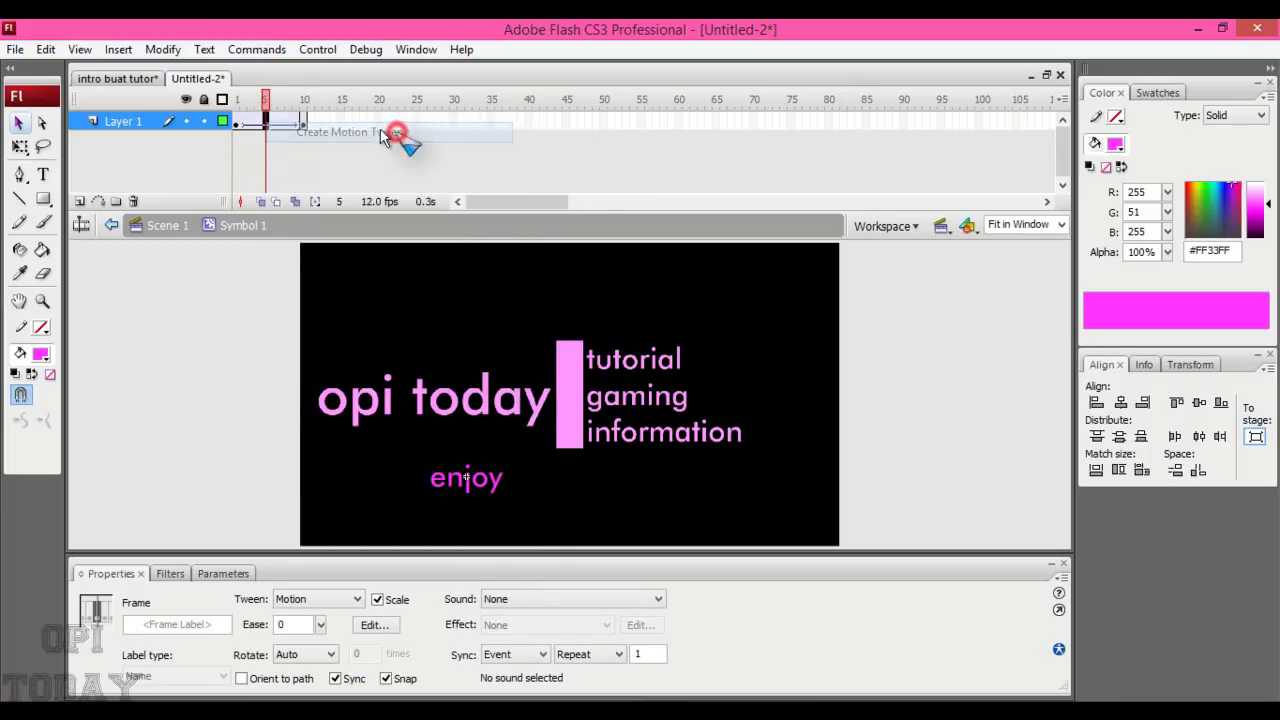
Set the Alpha colour effect of the "enjoy" instance at frame 1 to 0%.
{"action": "left_click", "coordinate": [237, 123]}
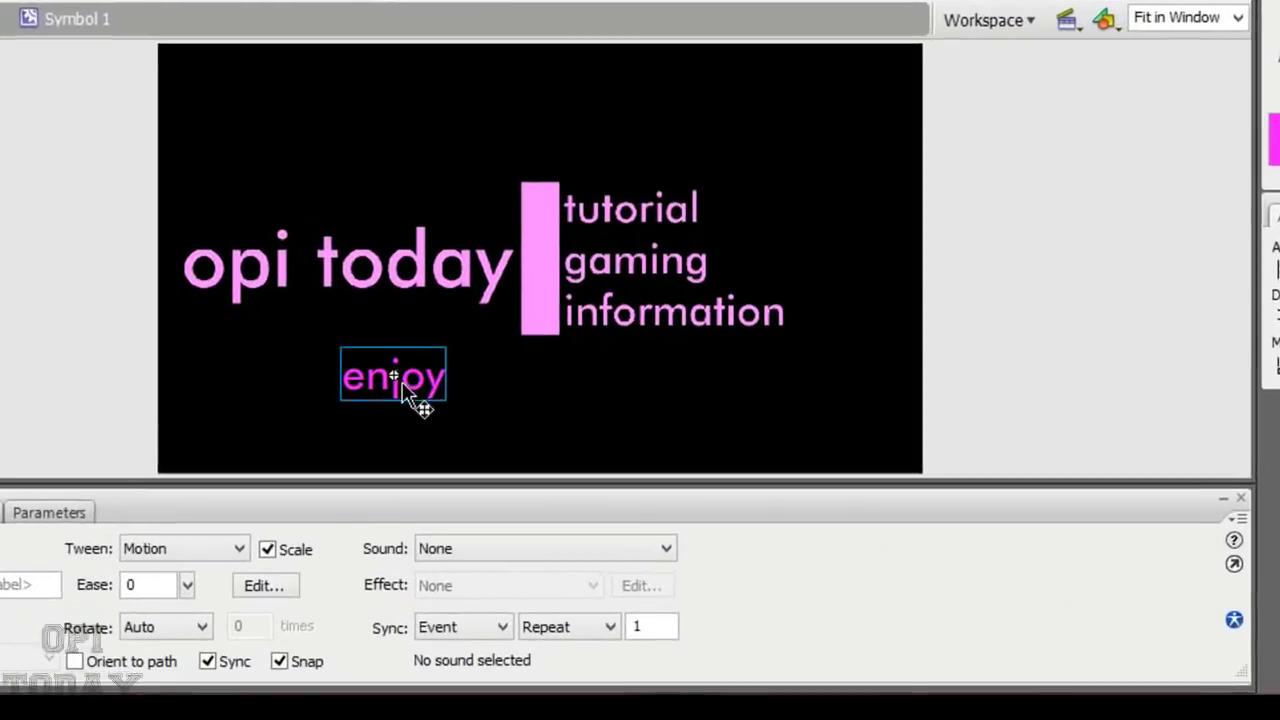
{"action": "left_click", "coordinate": [489, 483]}
{"action": "left_click", "coordinate": [492, 545]}
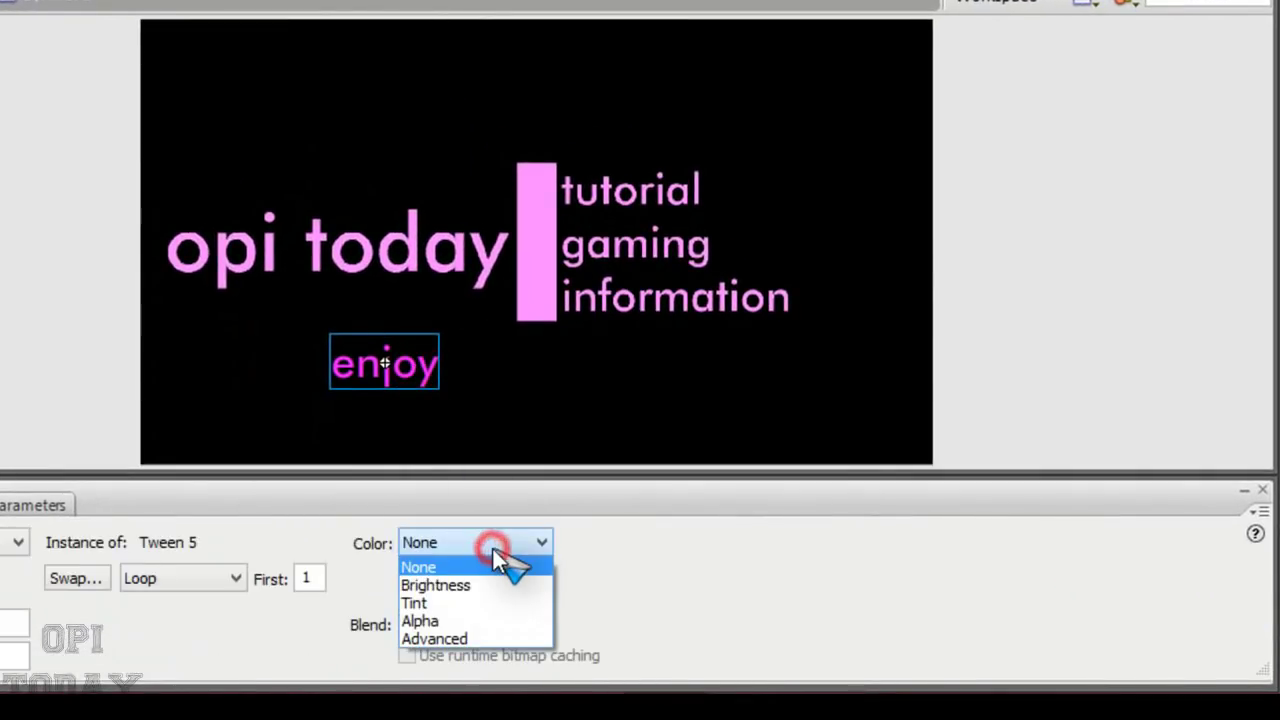
{"action": "left_click", "coordinate": [477, 621]}
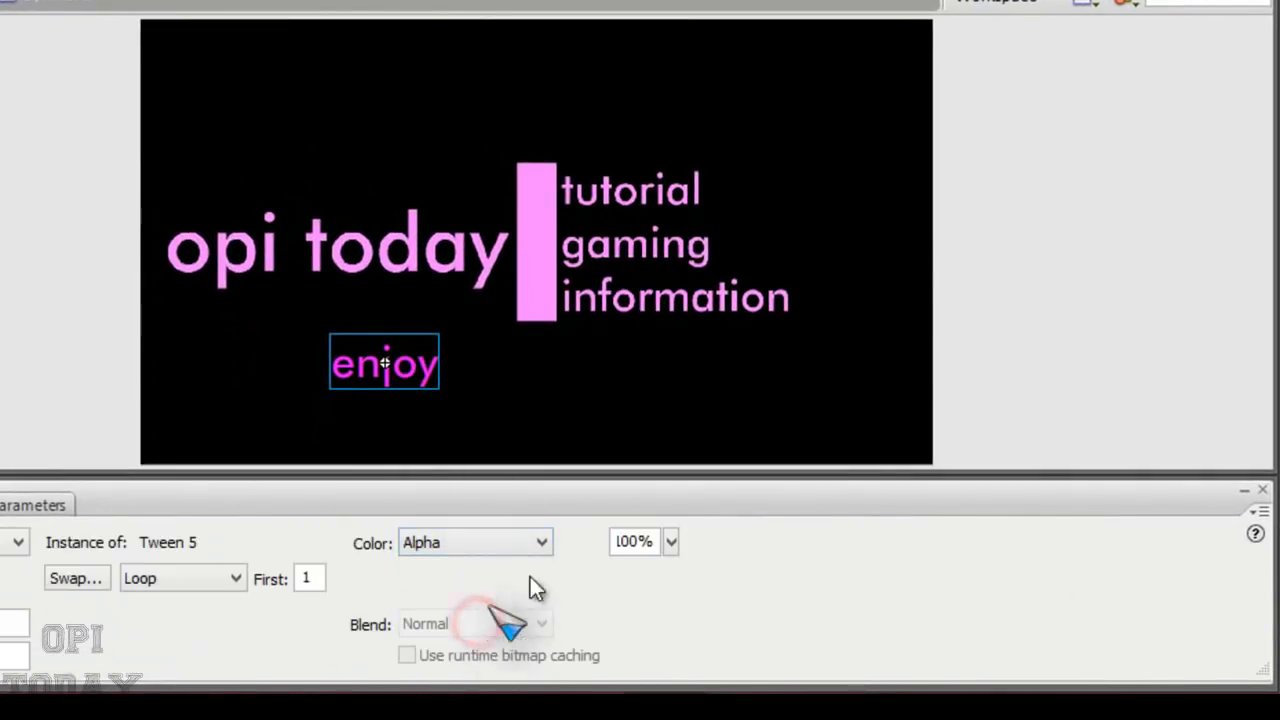
{"action": "left_click", "coordinate": [650, 540]}
{"action": "type", "text": "0"}
{"action": "key", "text": "Return"}
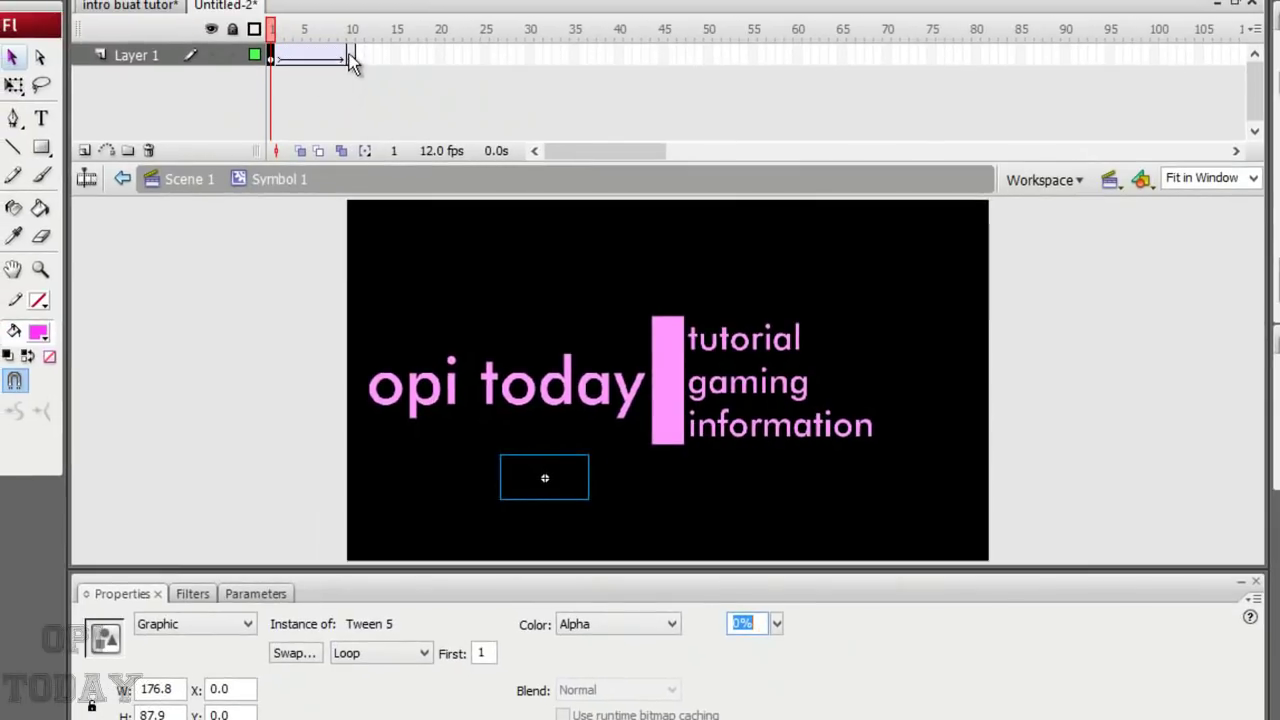
Set the Alpha colour effect of the "enjoy" instance at frame 10 to 100%.
{"action": "left_click", "coordinate": [350, 57]}
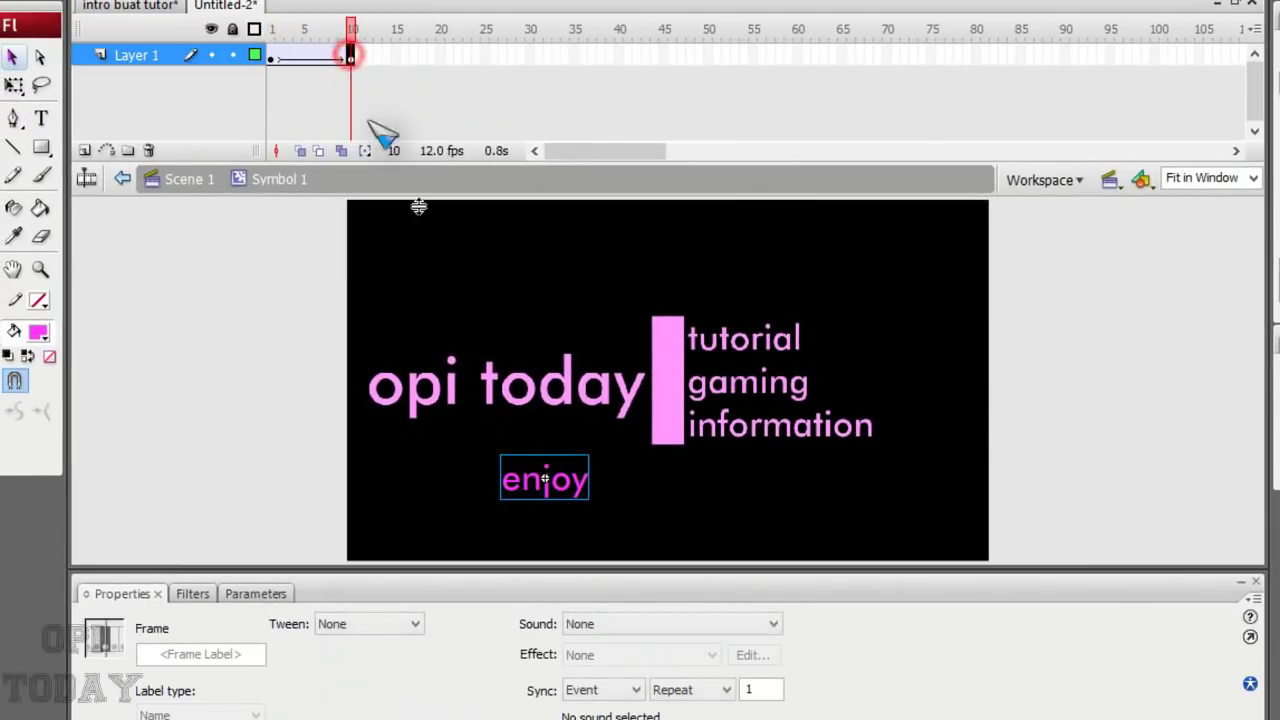
{"action": "left_click", "coordinate": [571, 482]}
{"action": "left_click", "coordinate": [606, 624]}
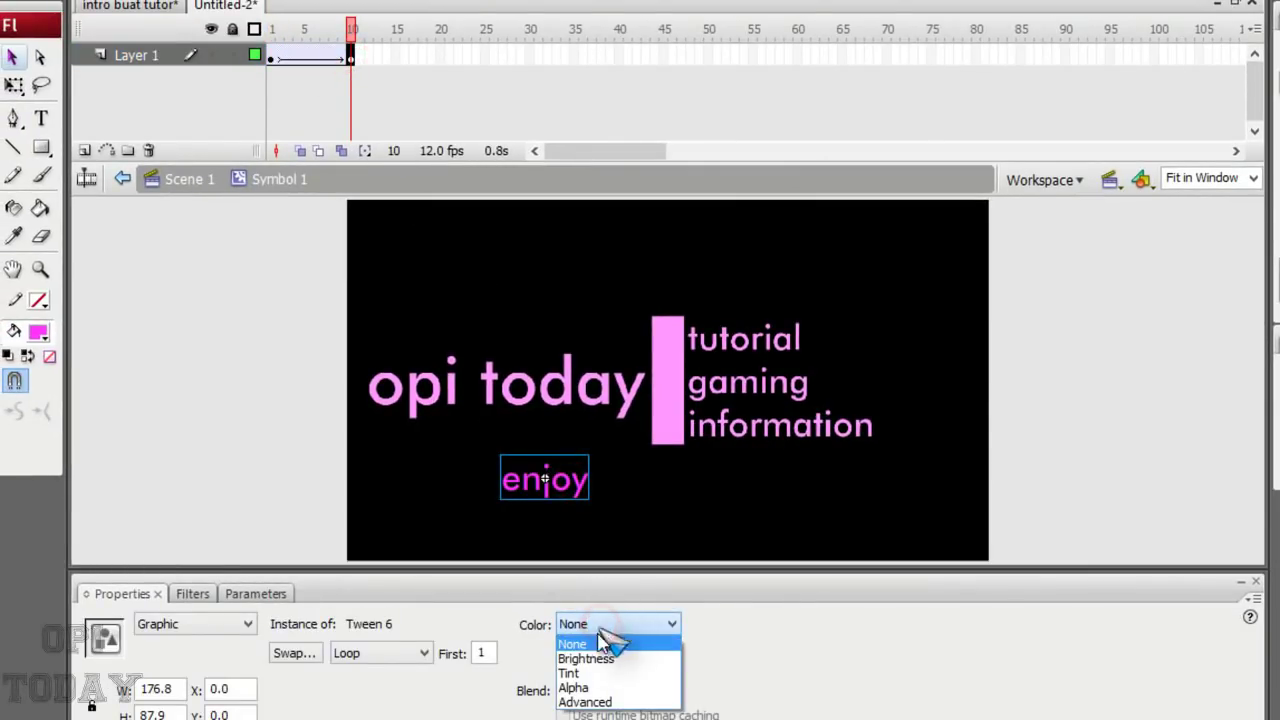
{"action": "left_click", "coordinate": [590, 689]}
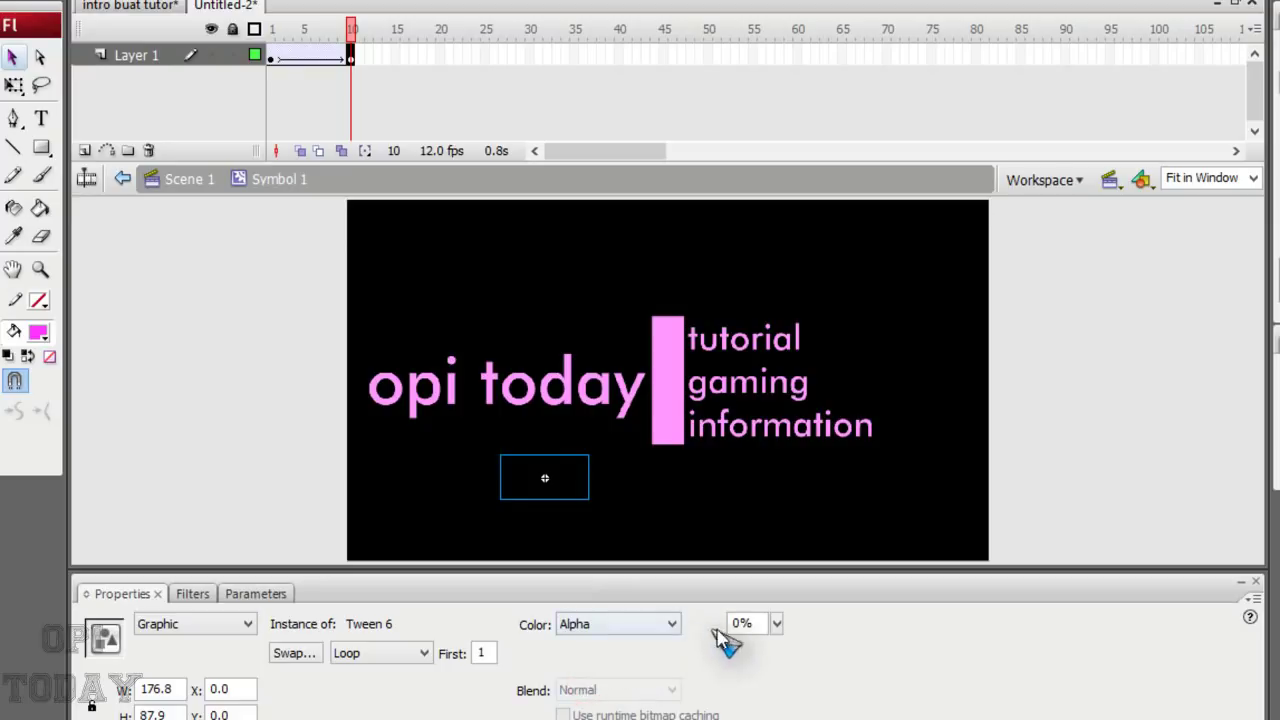
{"action": "left_click", "coordinate": [761, 623]}
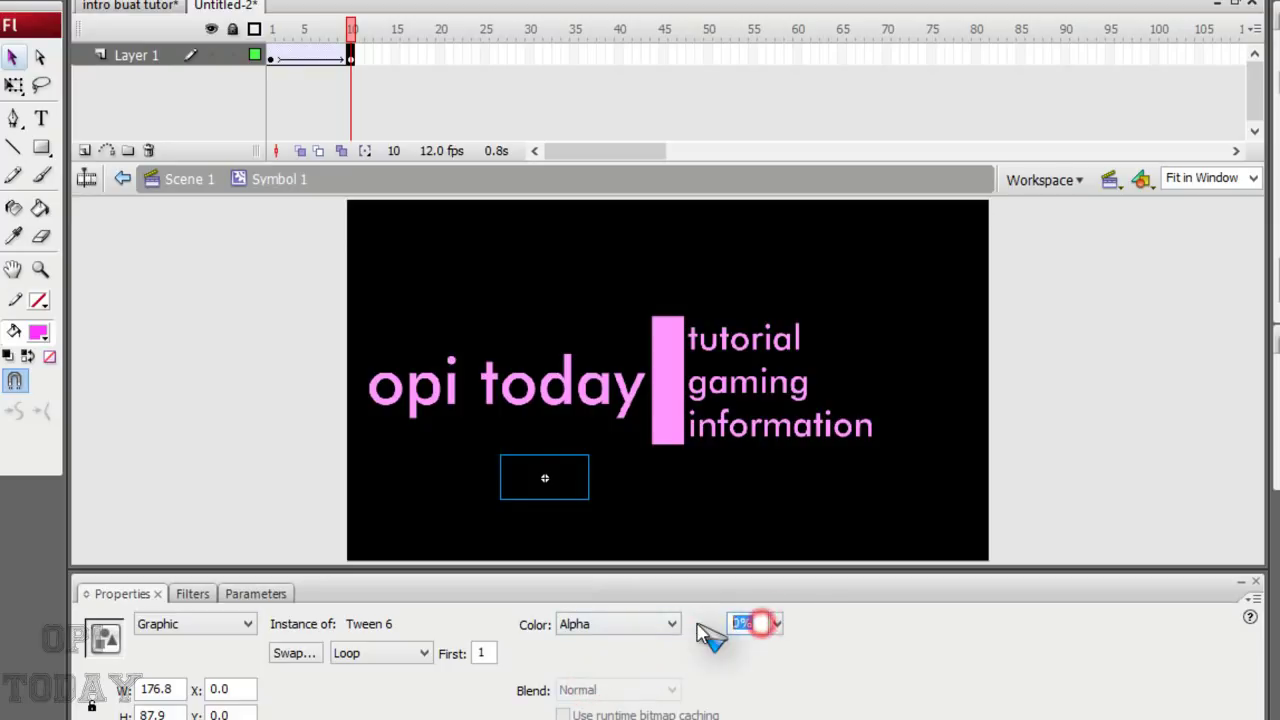
{"action": "type", "text": "10"}
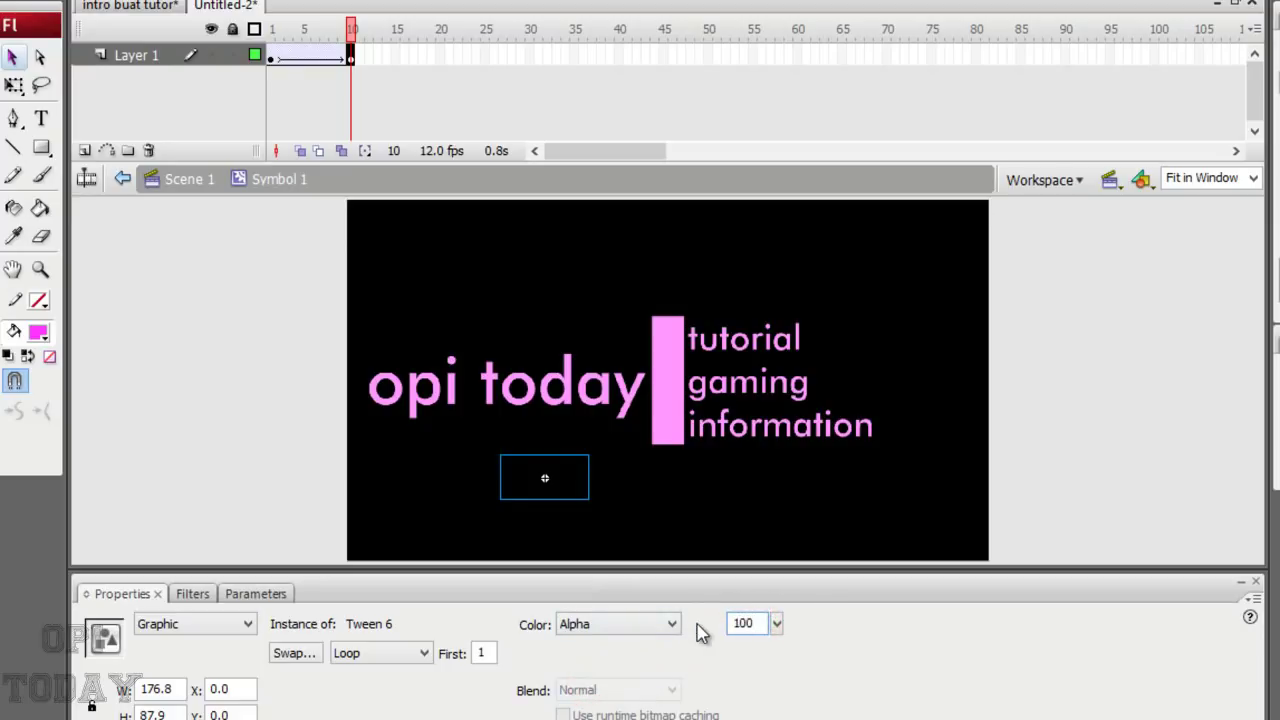
{"action": "type", "text": "0"}
{"action": "key", "text": "Return"}
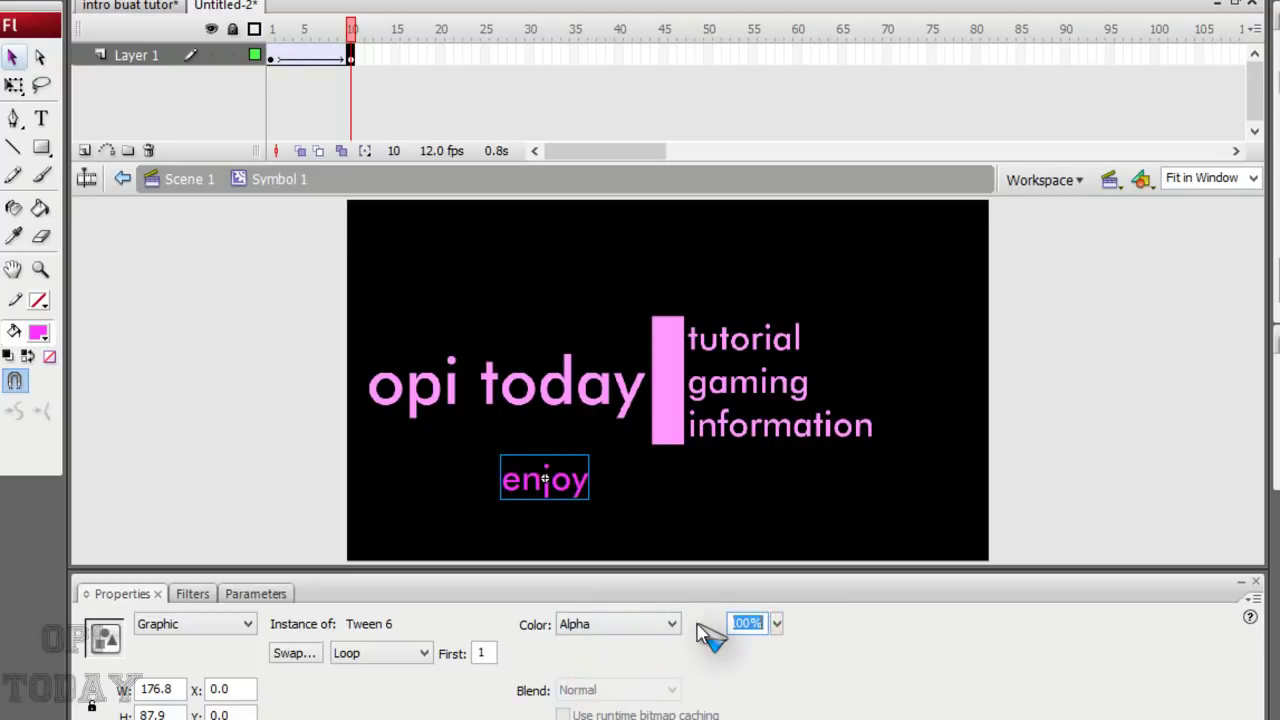
Play the "enjoy" fade-in from frame 1 to check it, and return to Scene 1.
{"action": "left_click", "coordinate": [270, 58]}
{"action": "key", "text": "Return"}
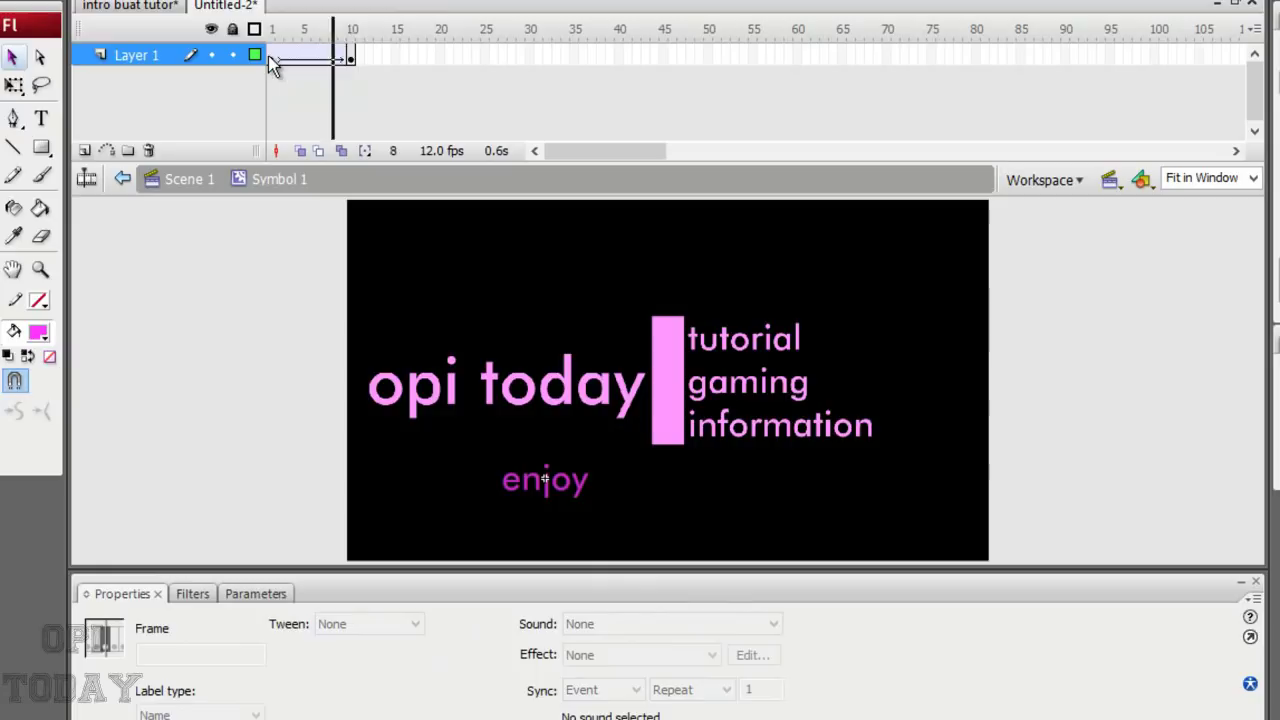
{"action": "left_click", "coordinate": [122, 178]}
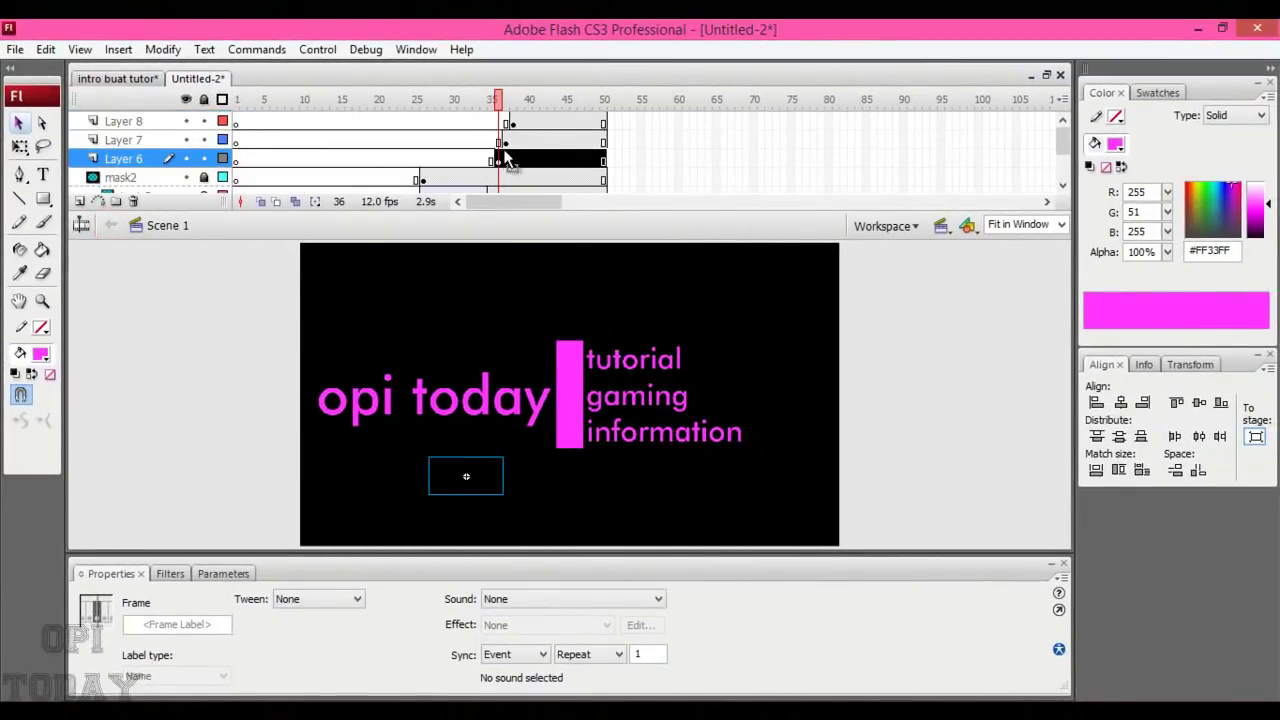
Convert the "the" text at frame 37 of Layer 7 into a movie clip symbol with centre registration.
{"action": "left_click", "coordinate": [505, 140]}
{"action": "left_click", "coordinate": [568, 485]}
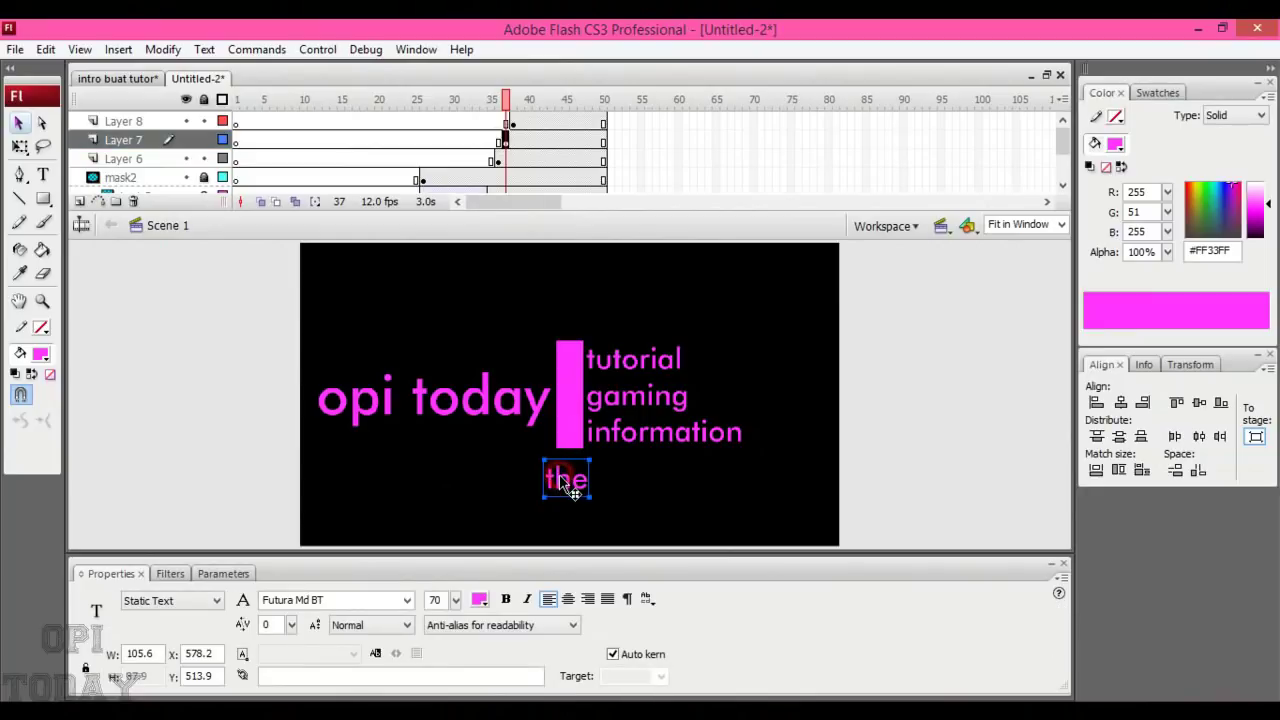
{"action": "right_click", "coordinate": [562, 482]}
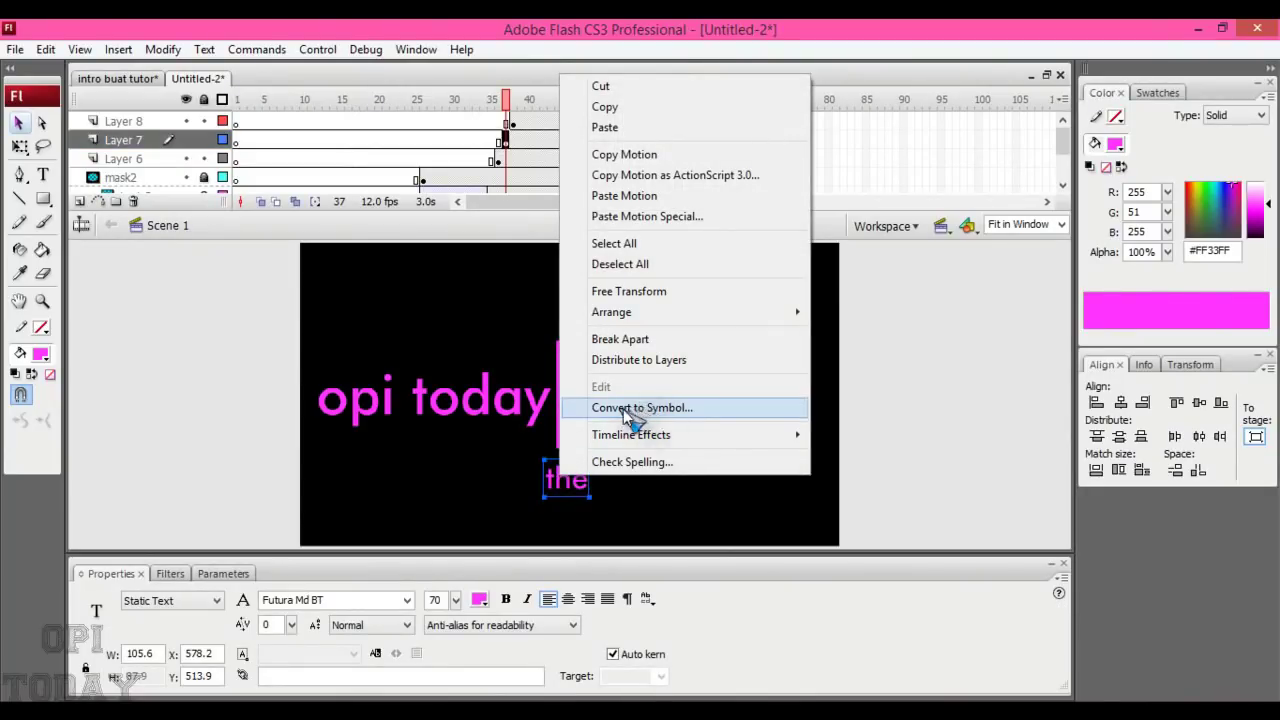
{"action": "left_click", "coordinate": [712, 408]}
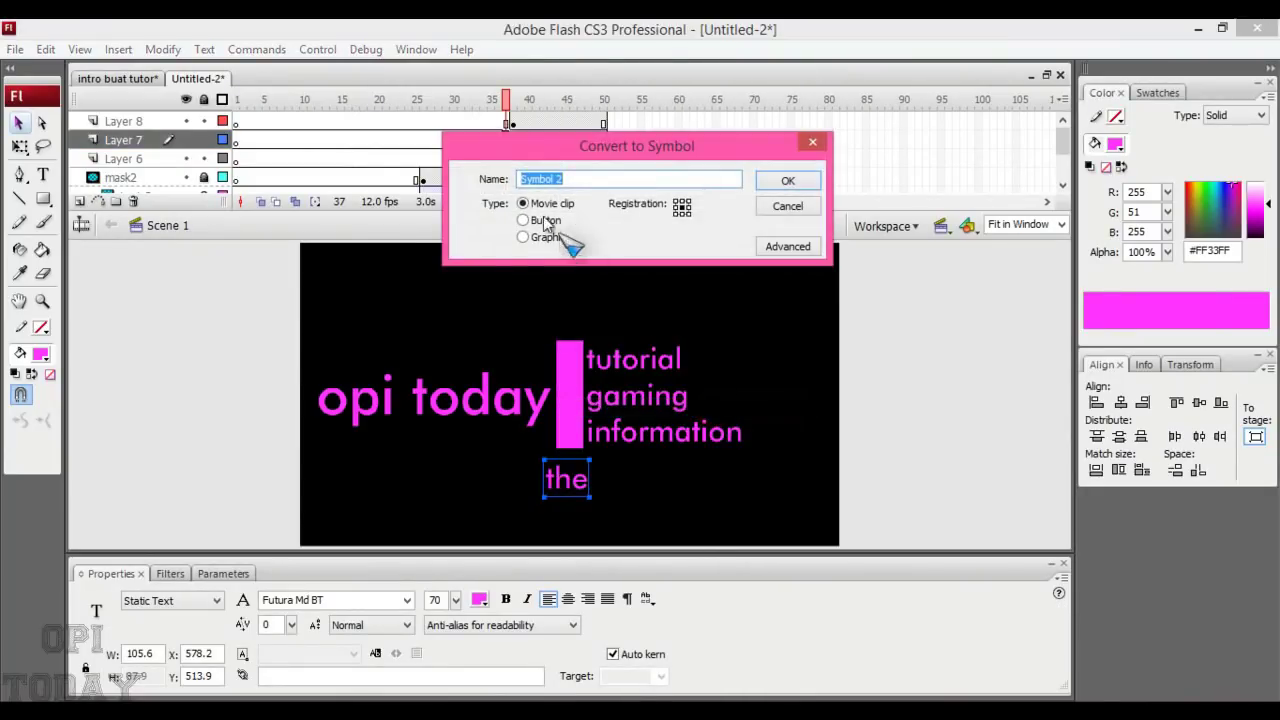
{"action": "left_click", "coordinate": [767, 182]}
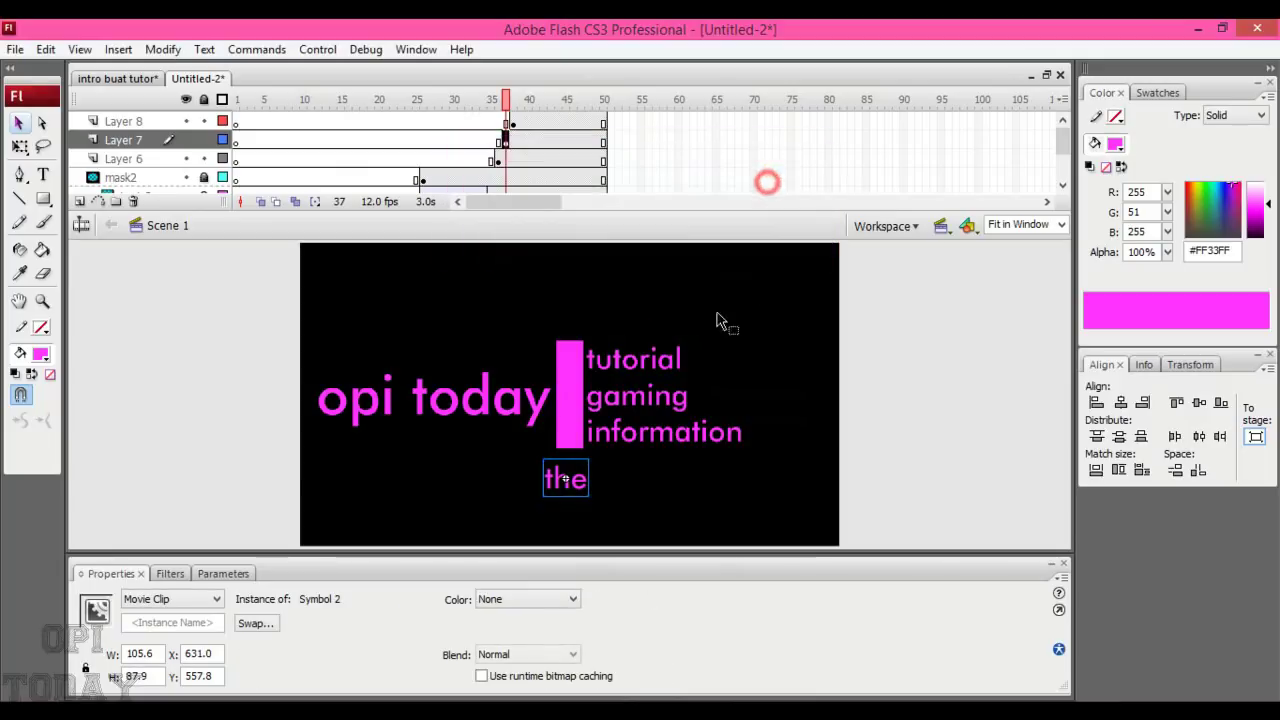
Inside the "the" movie clip, insert a keyframe at frame 10 and create a motion tween between frames 1 and 10.
{"action": "double_click", "coordinate": [578, 484]}
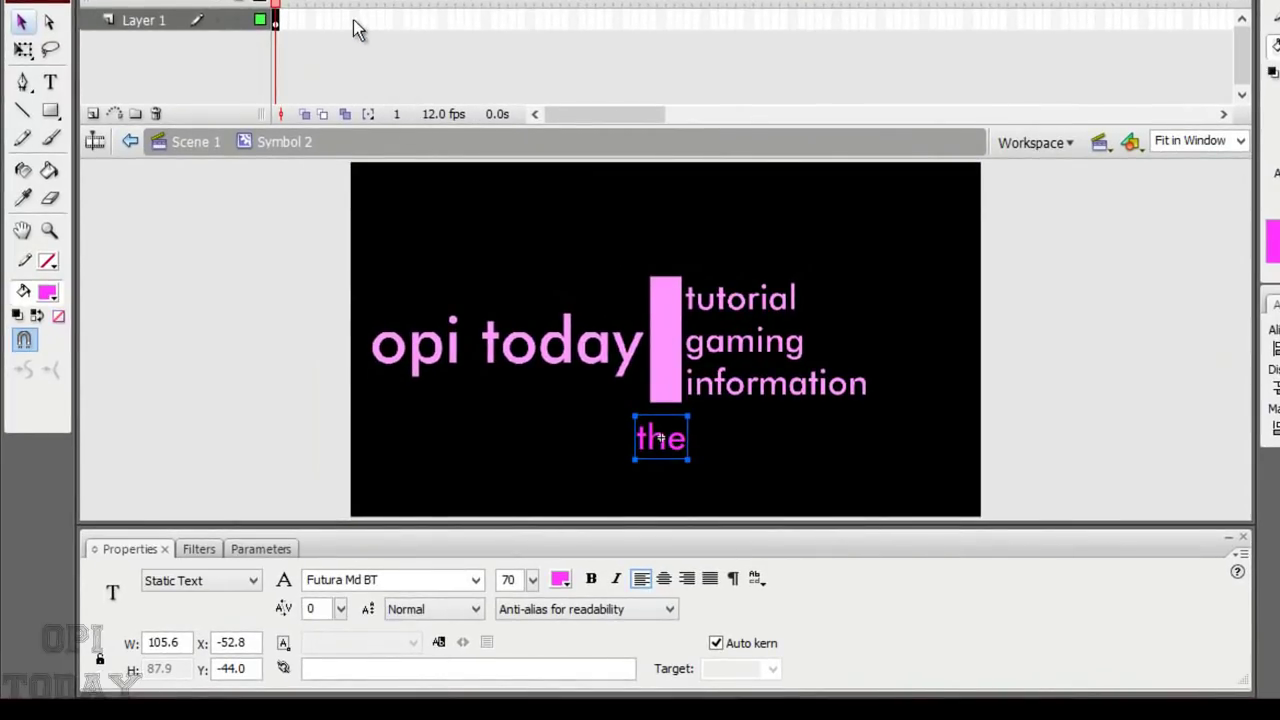
{"action": "right_click", "coordinate": [353, 20]}
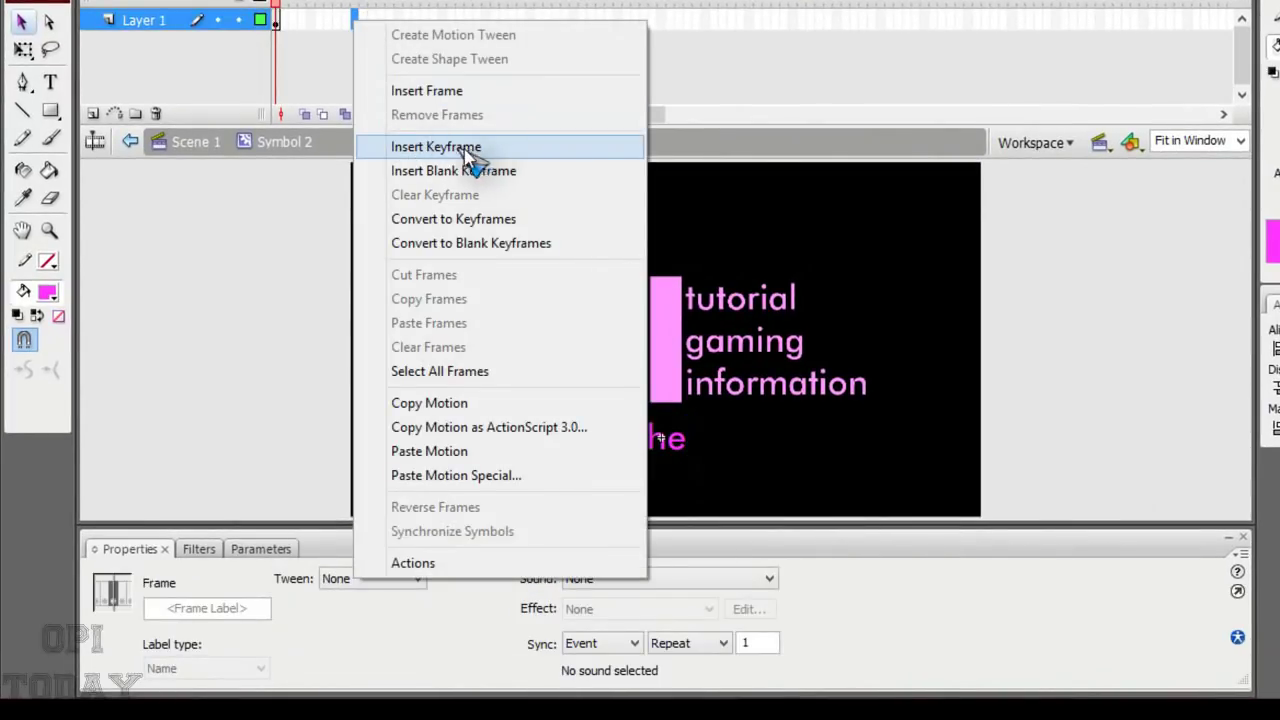
{"action": "left_click", "coordinate": [466, 148]}
{"action": "right_click", "coordinate": [320, 24]}
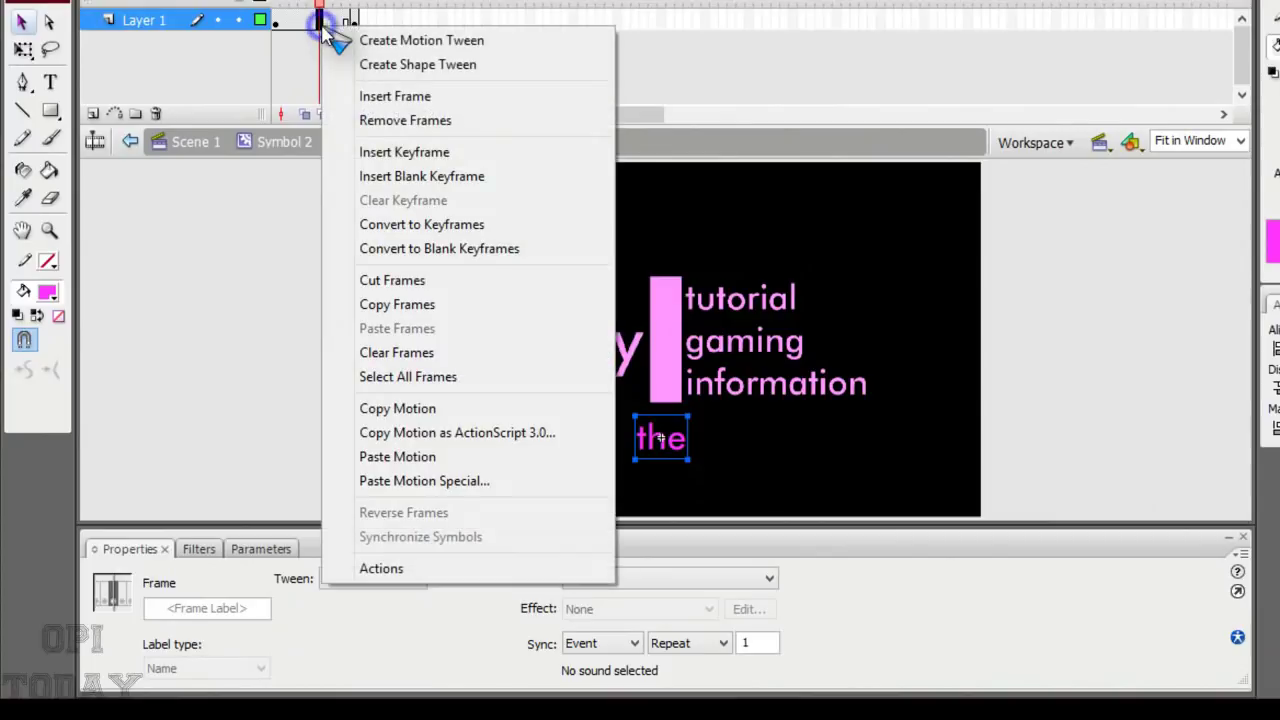
{"action": "left_click", "coordinate": [466, 42]}
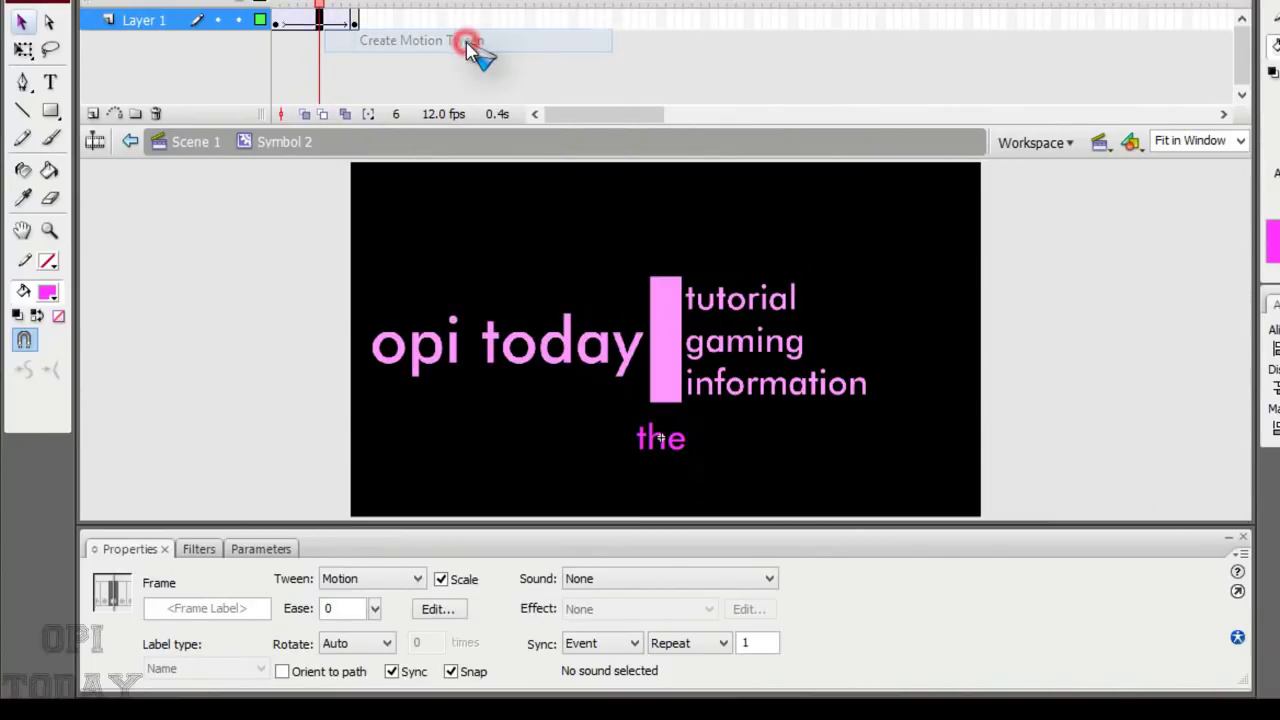
Set the Alpha colour effect of the "the" instance at frame 1 to 0%.
{"action": "left_click", "coordinate": [280, 22]}
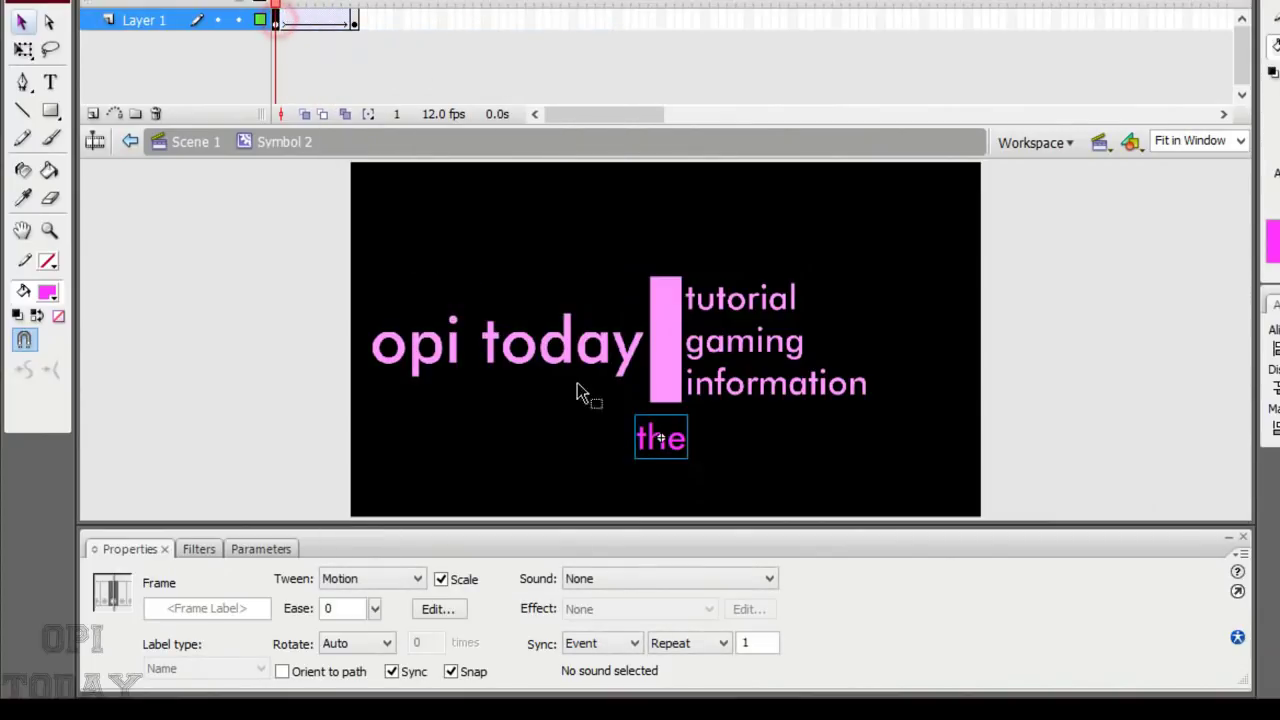
{"action": "left_click", "coordinate": [680, 446]}
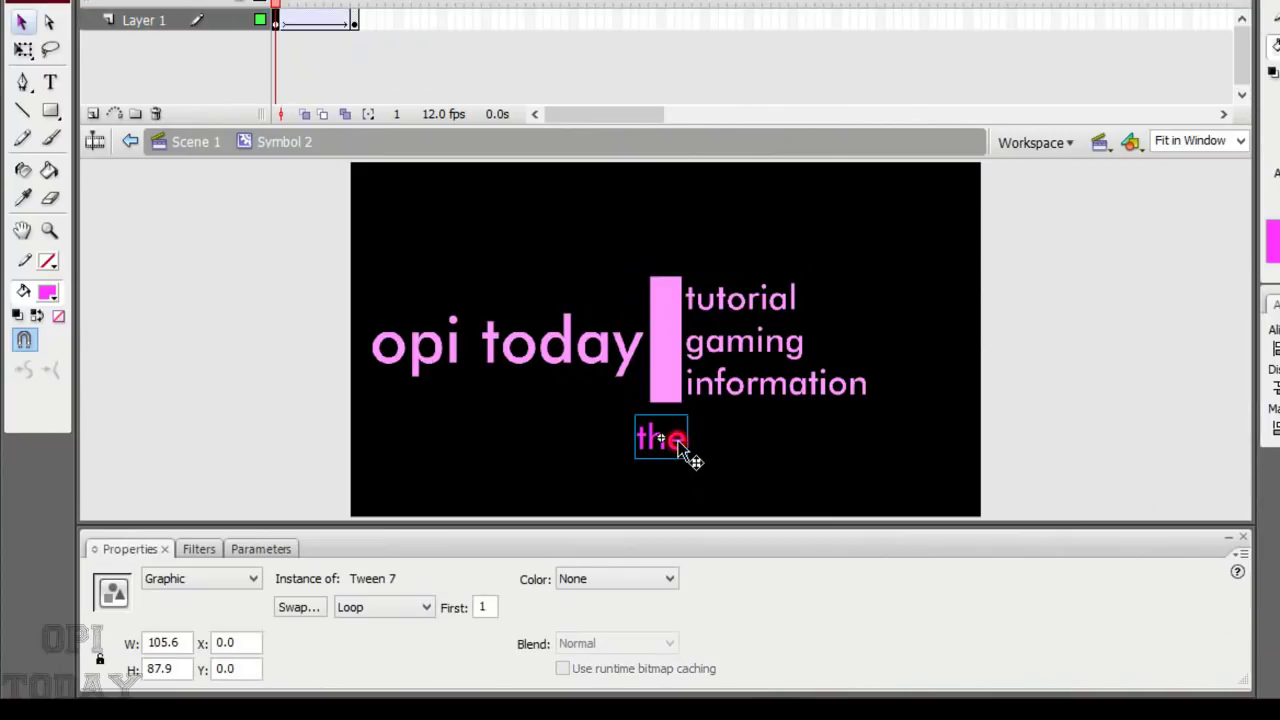
{"action": "left_click", "coordinate": [648, 580]}
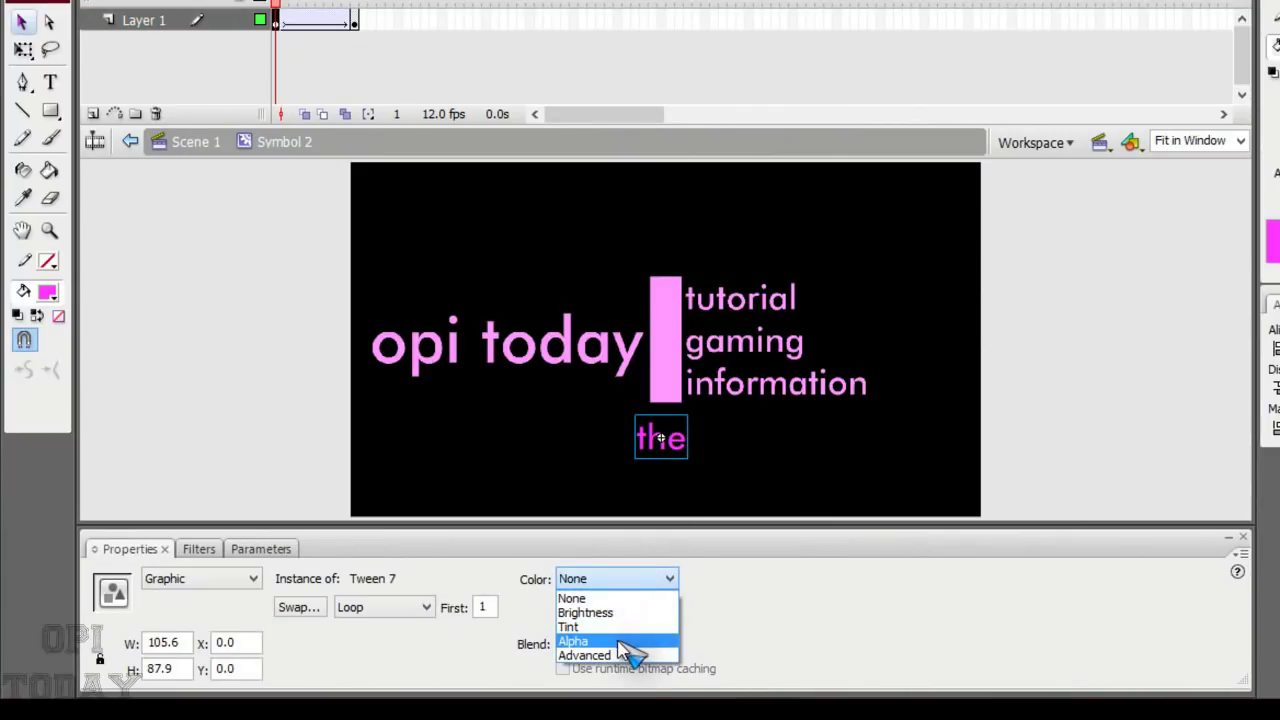
{"action": "left_click", "coordinate": [618, 642]}
{"action": "left_click", "coordinate": [760, 578]}
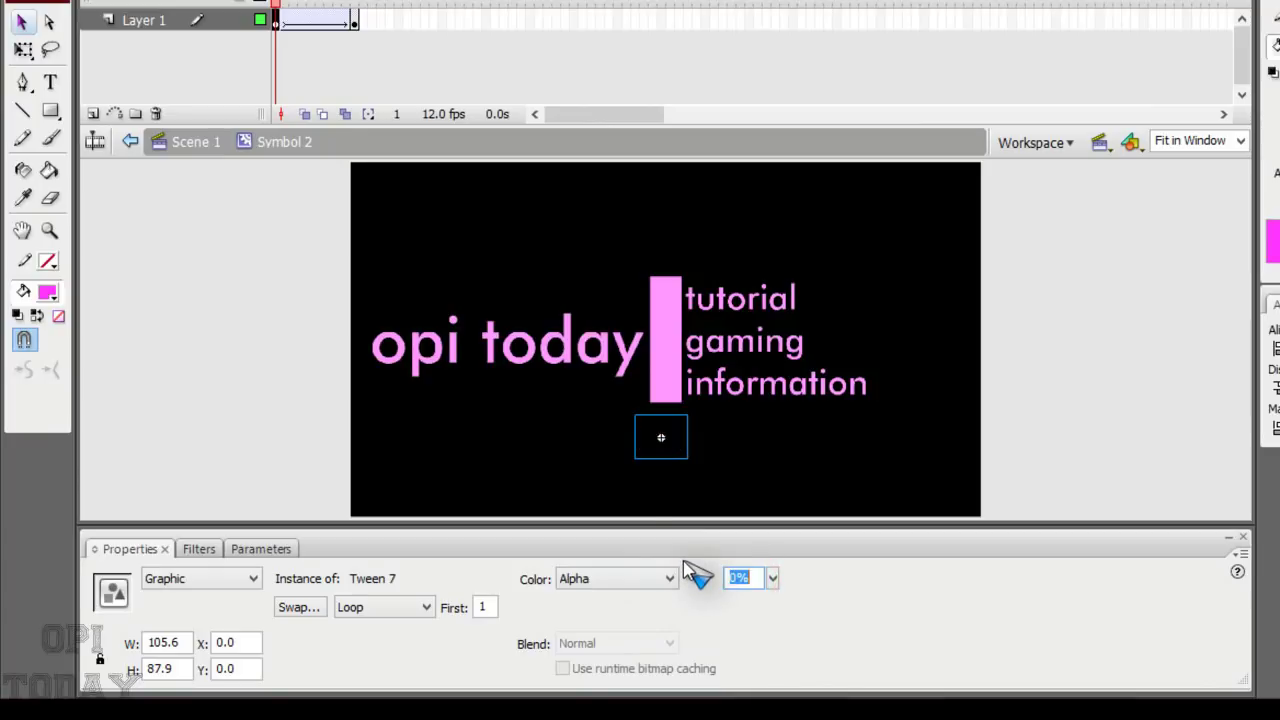
Set the Alpha colour effect of the "the" instance at frame 10 to 100%.
{"action": "left_click", "coordinate": [355, 22]}
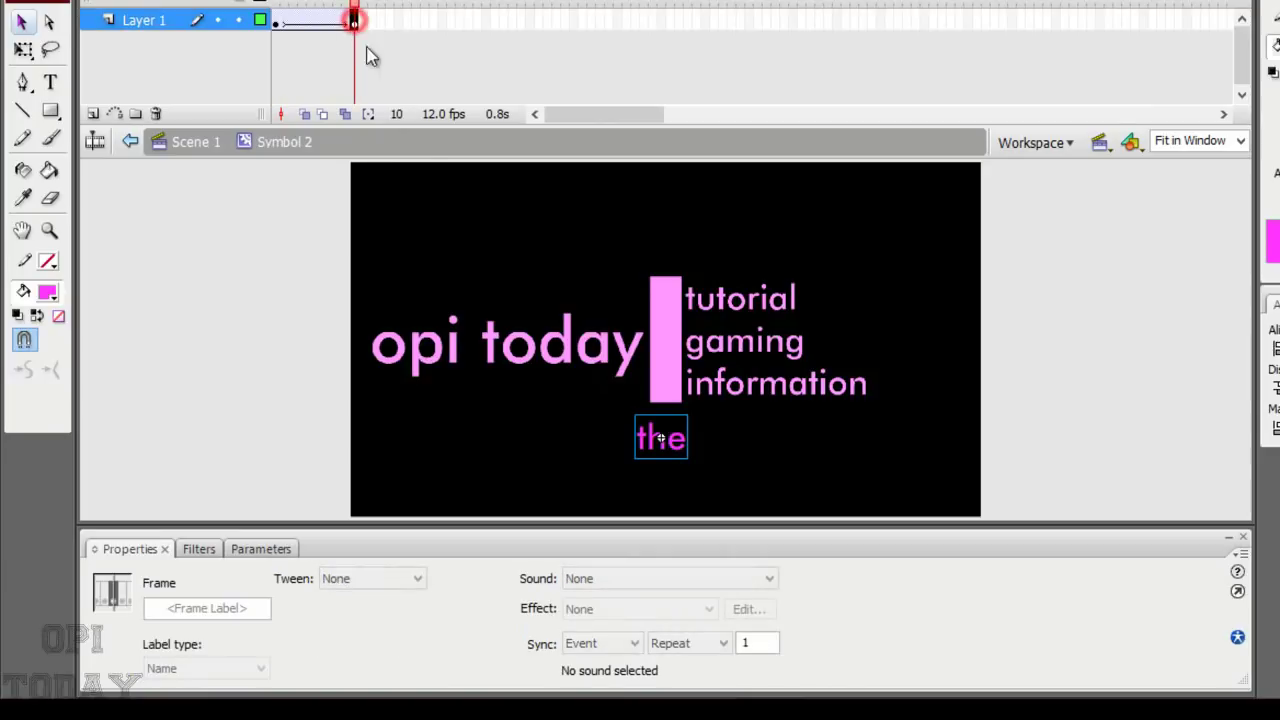
{"action": "left_click", "coordinate": [681, 445]}
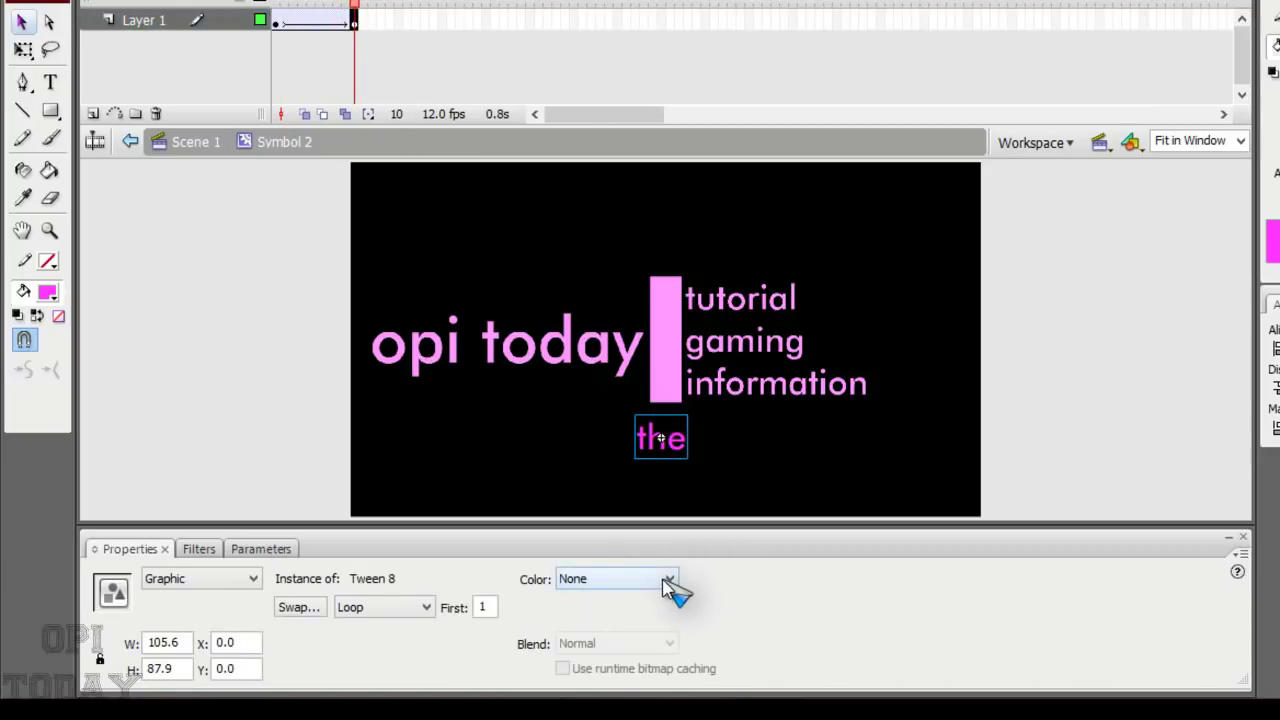
{"action": "left_click", "coordinate": [668, 579]}
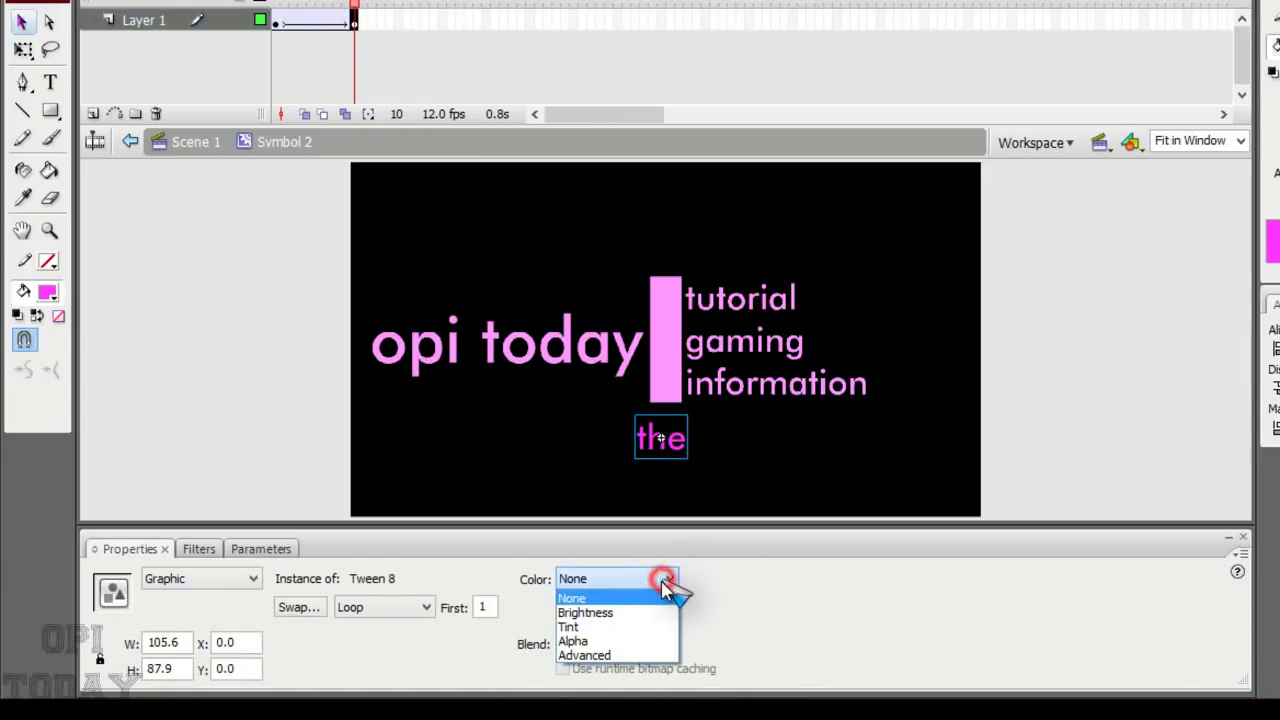
{"action": "left_click", "coordinate": [625, 641]}
{"action": "double_click", "coordinate": [745, 577]}
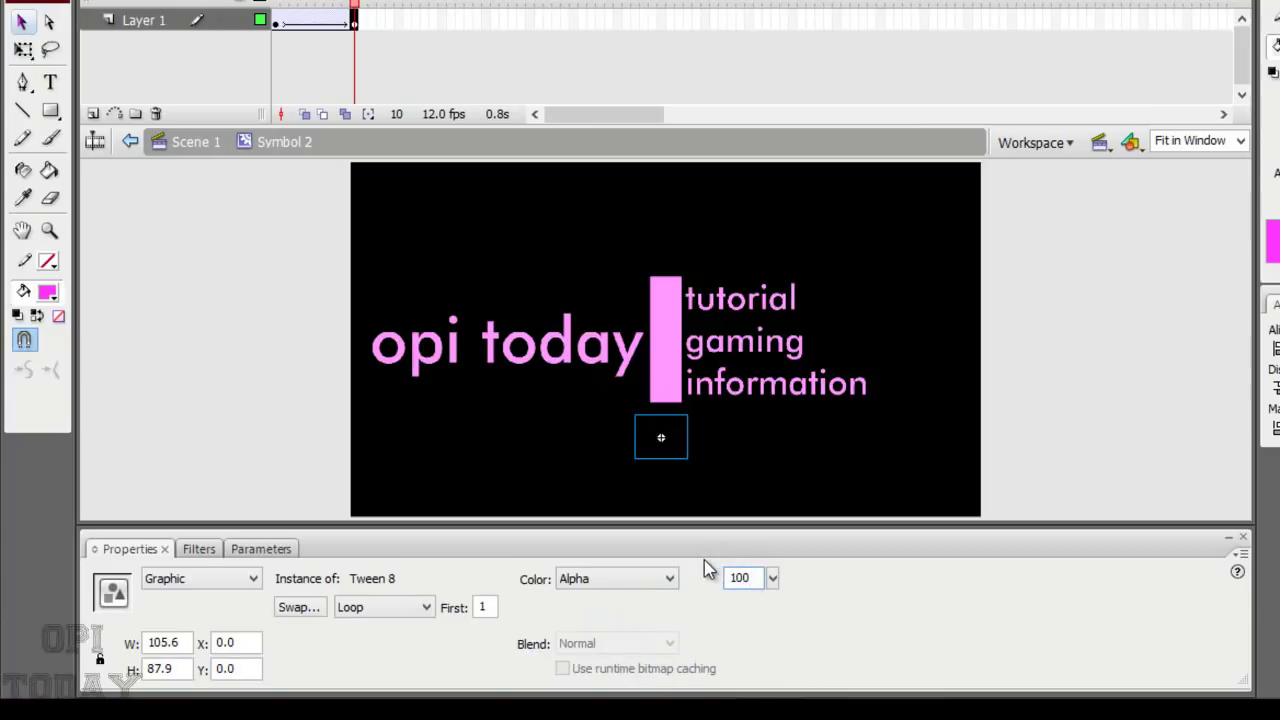
{"action": "key", "text": "Return"}
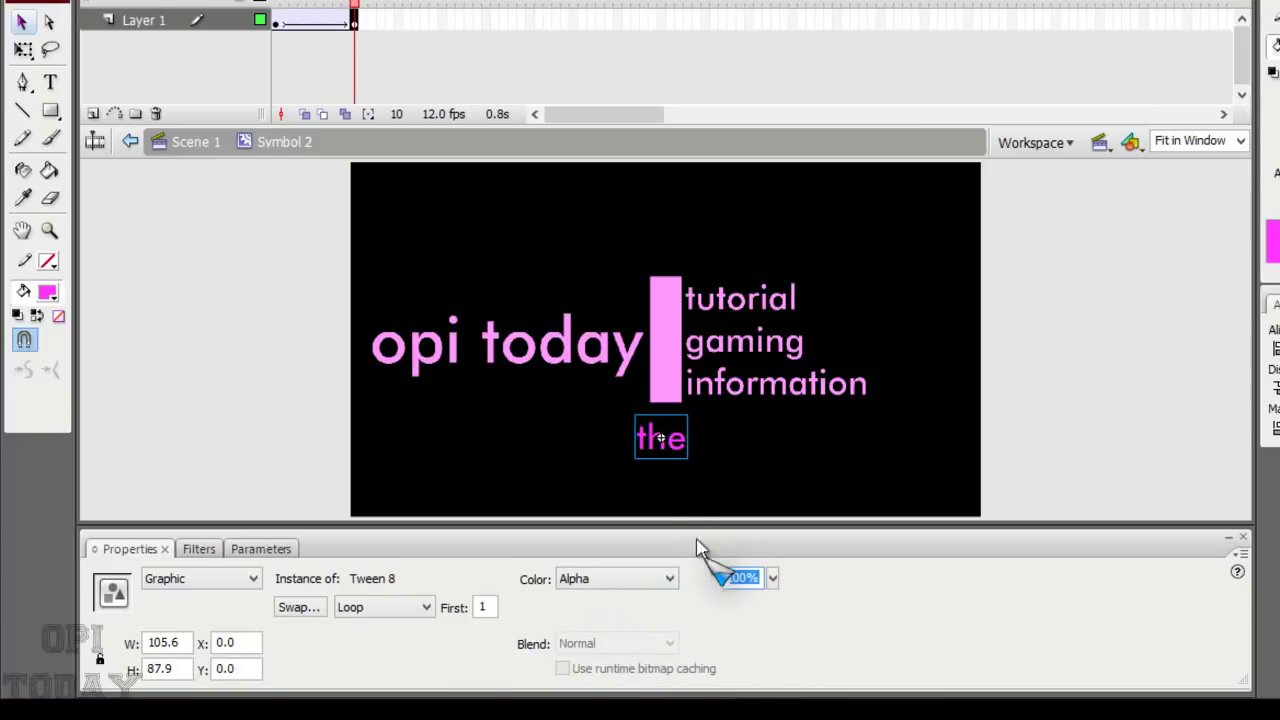
Play the "the" movie clip's fade-in from frame 1 and return to Scene 1.
{"action": "left_click", "coordinate": [276, 22]}
{"action": "key", "text": "Return"}
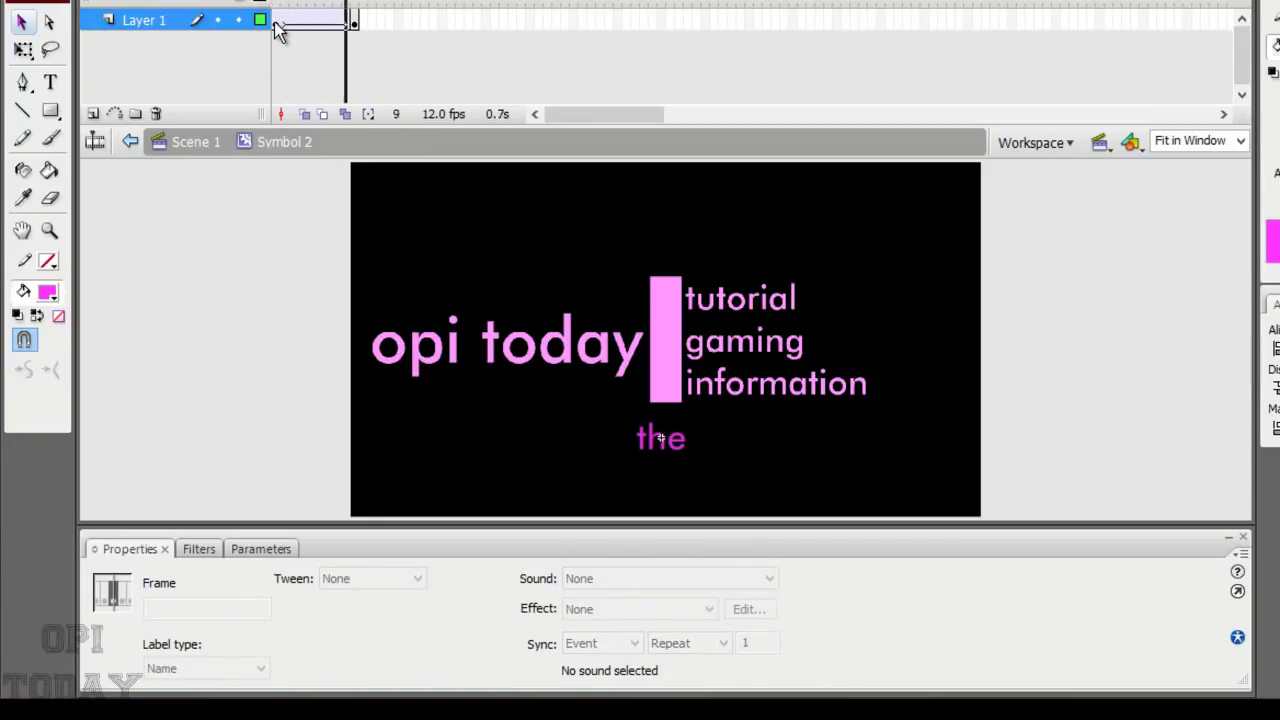
{"action": "left_click", "coordinate": [130, 141]}
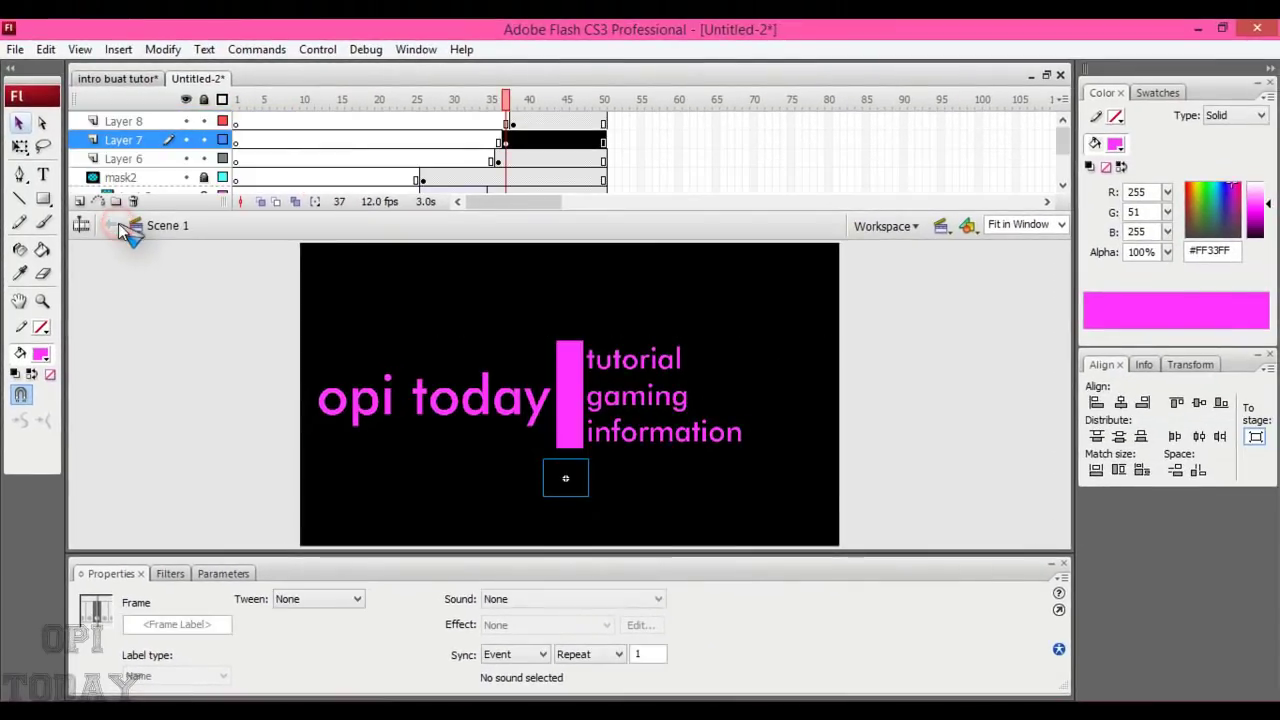
Convert the "watch" text at frame 38 of Layer 8 into a movie clip symbol with centre registration.
{"action": "left_click", "coordinate": [513, 123]}
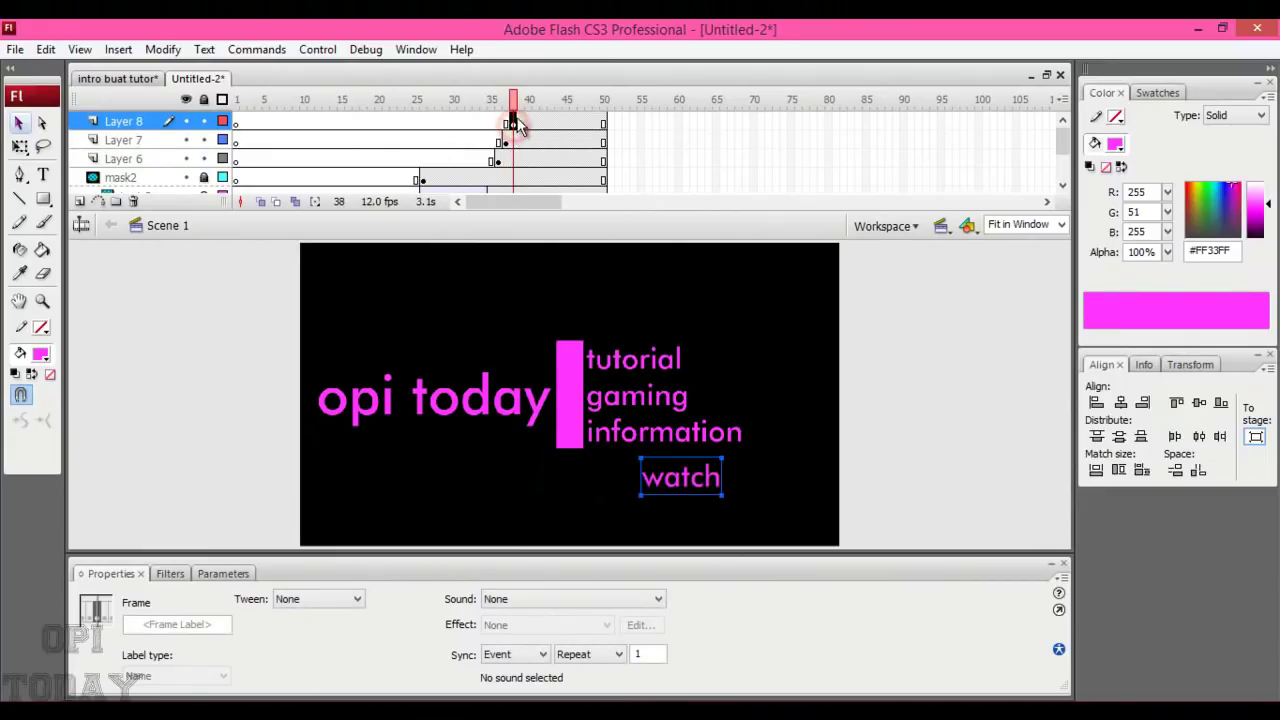
{"action": "left_click", "coordinate": [686, 485]}
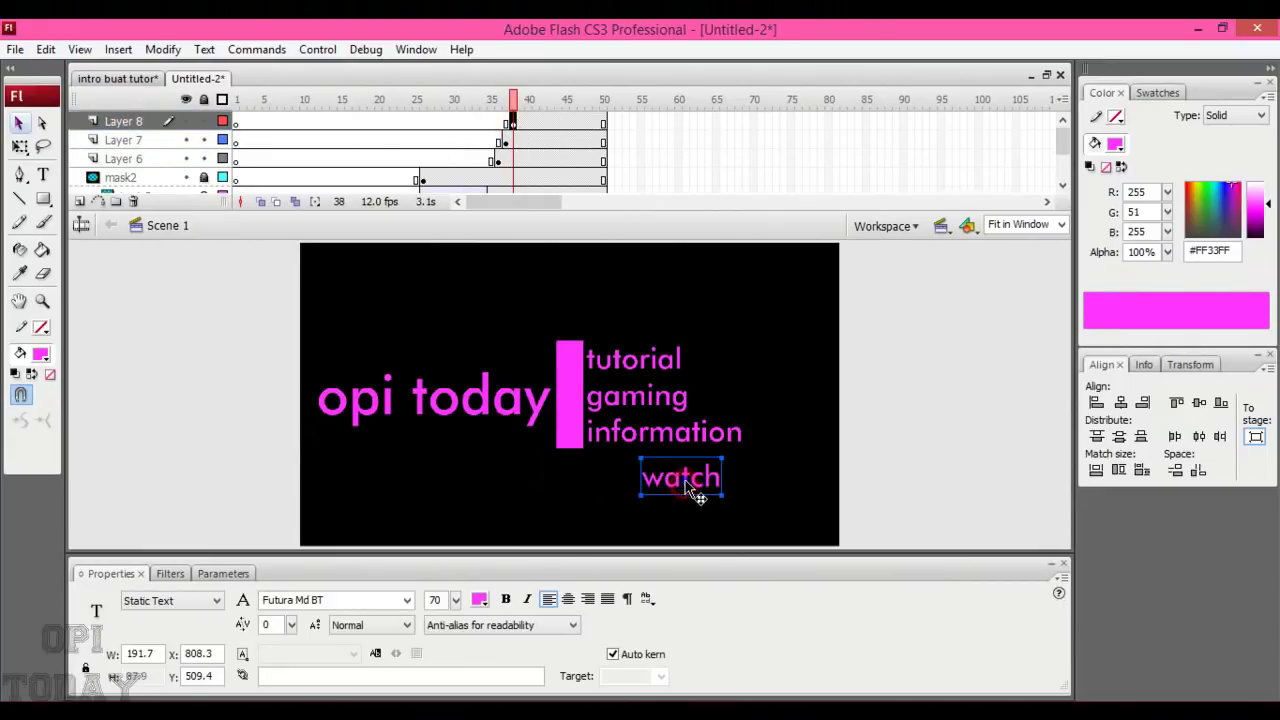
{"action": "right_click", "coordinate": [688, 487]}
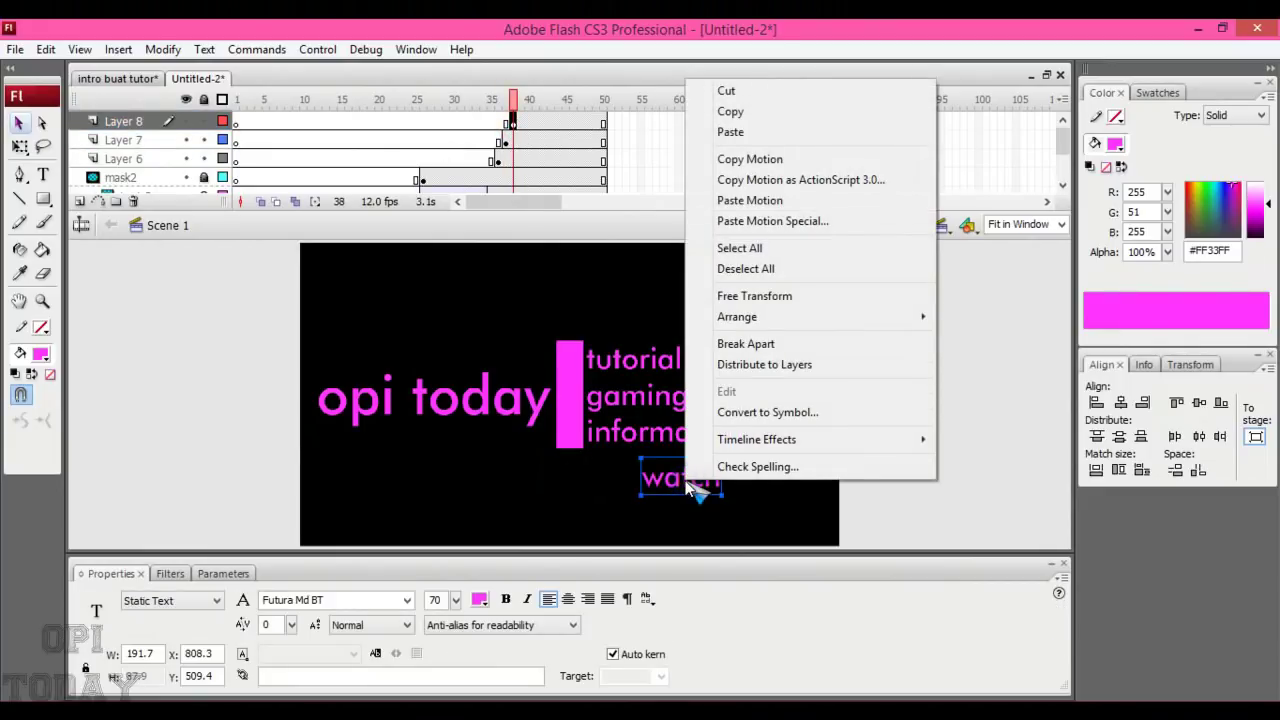
{"action": "left_click", "coordinate": [728, 413]}
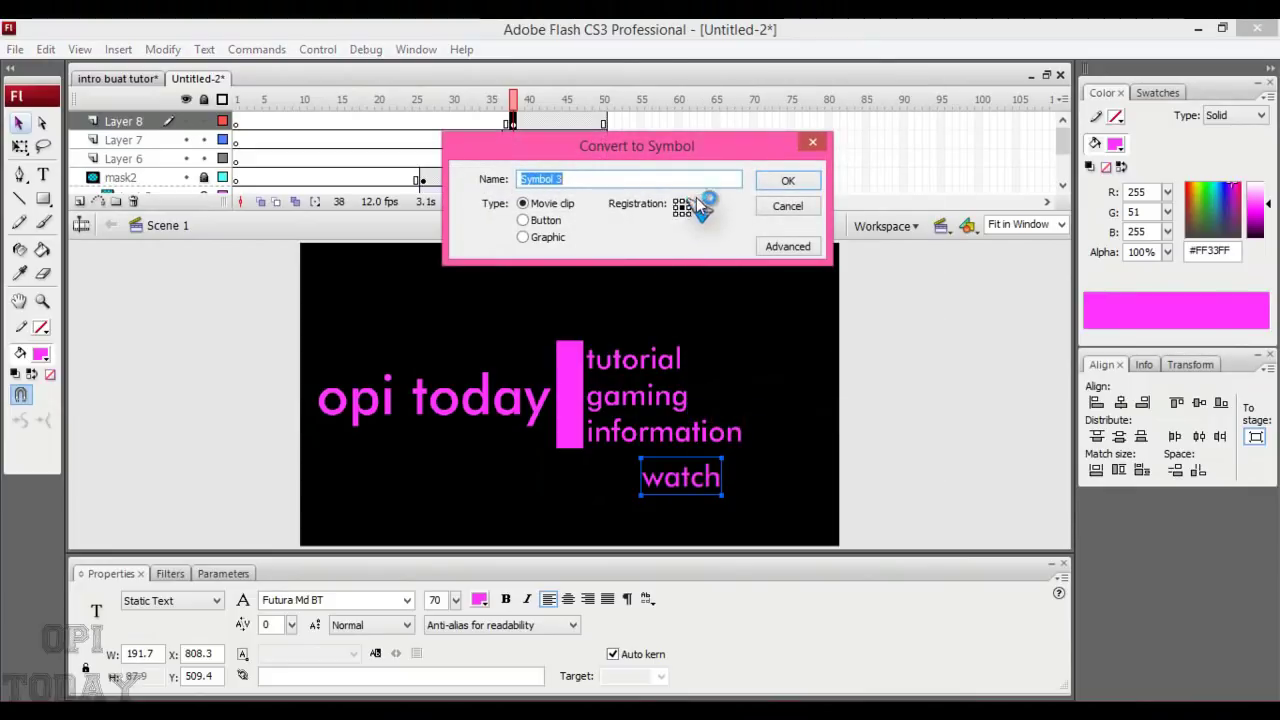
{"action": "left_click", "coordinate": [768, 183]}
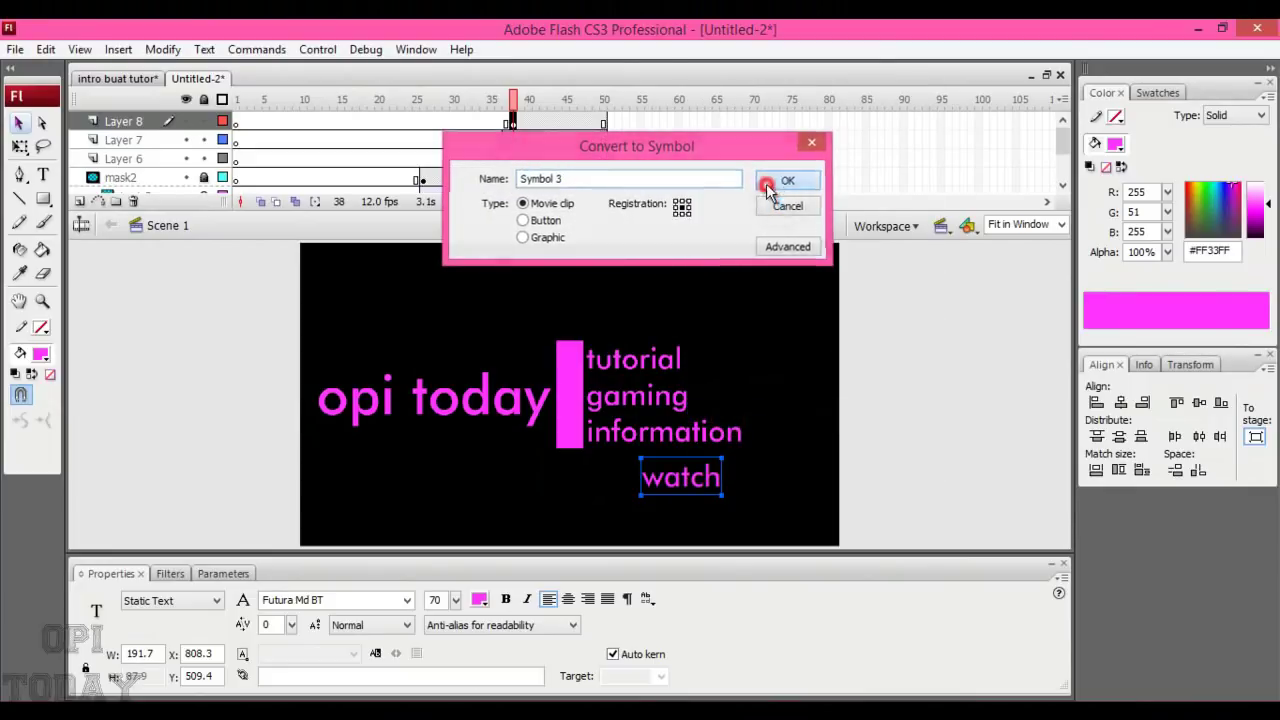
Inside the "watch" movie clip, insert a keyframe at frame 10 and create a motion tween between frames 1 and 10.
{"action": "double_click", "coordinate": [716, 483]}
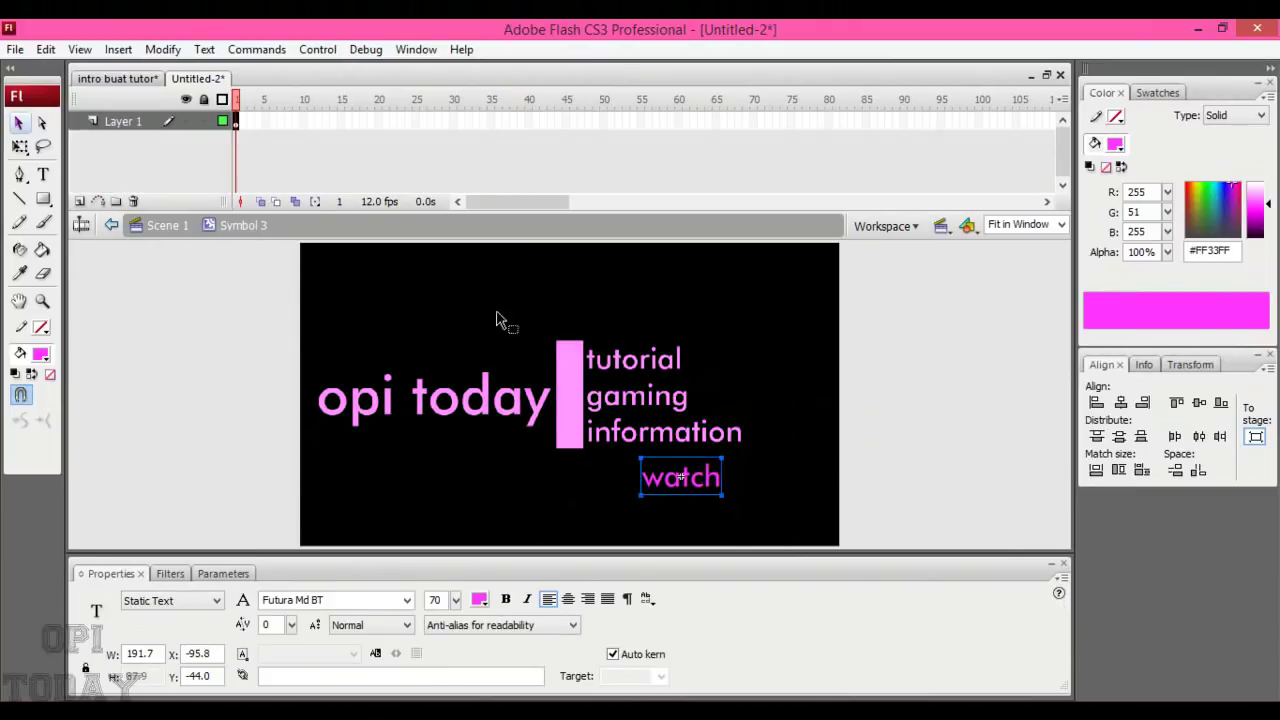
{"action": "right_click", "coordinate": [305, 121]}
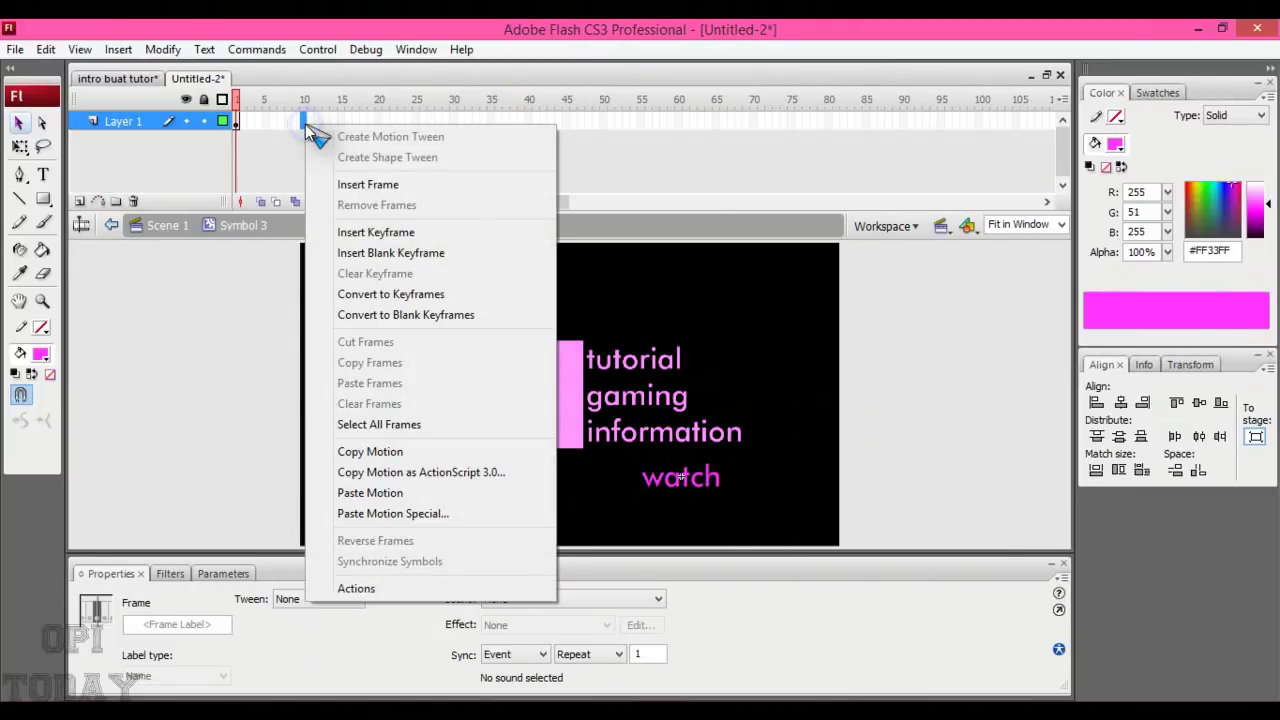
{"action": "left_click", "coordinate": [376, 232]}
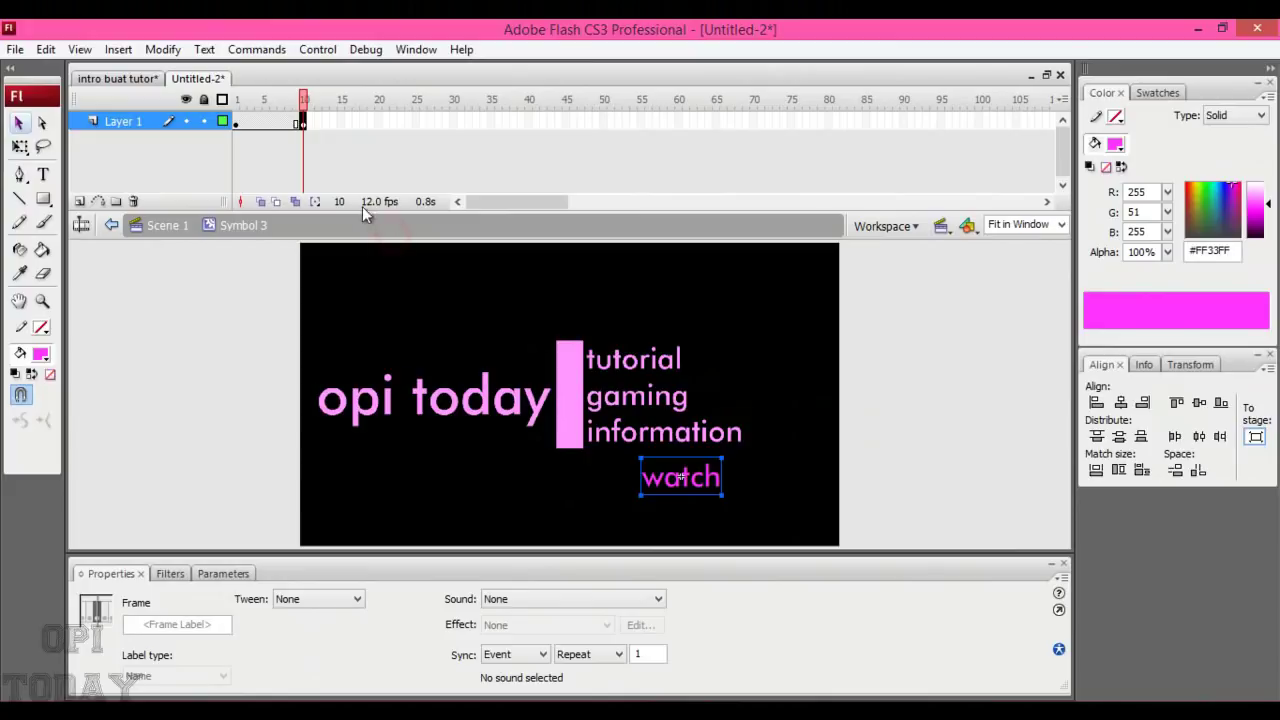
{"action": "right_click", "coordinate": [272, 123]}
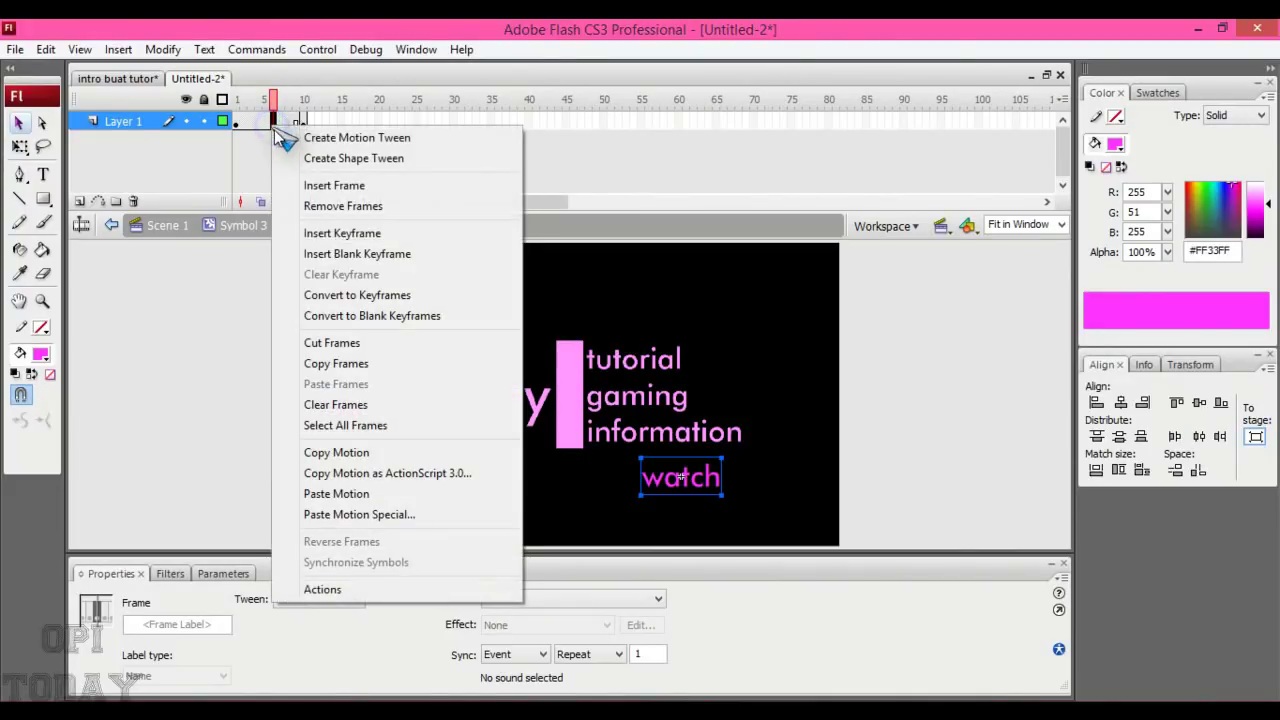
{"action": "left_click", "coordinate": [274, 130]}
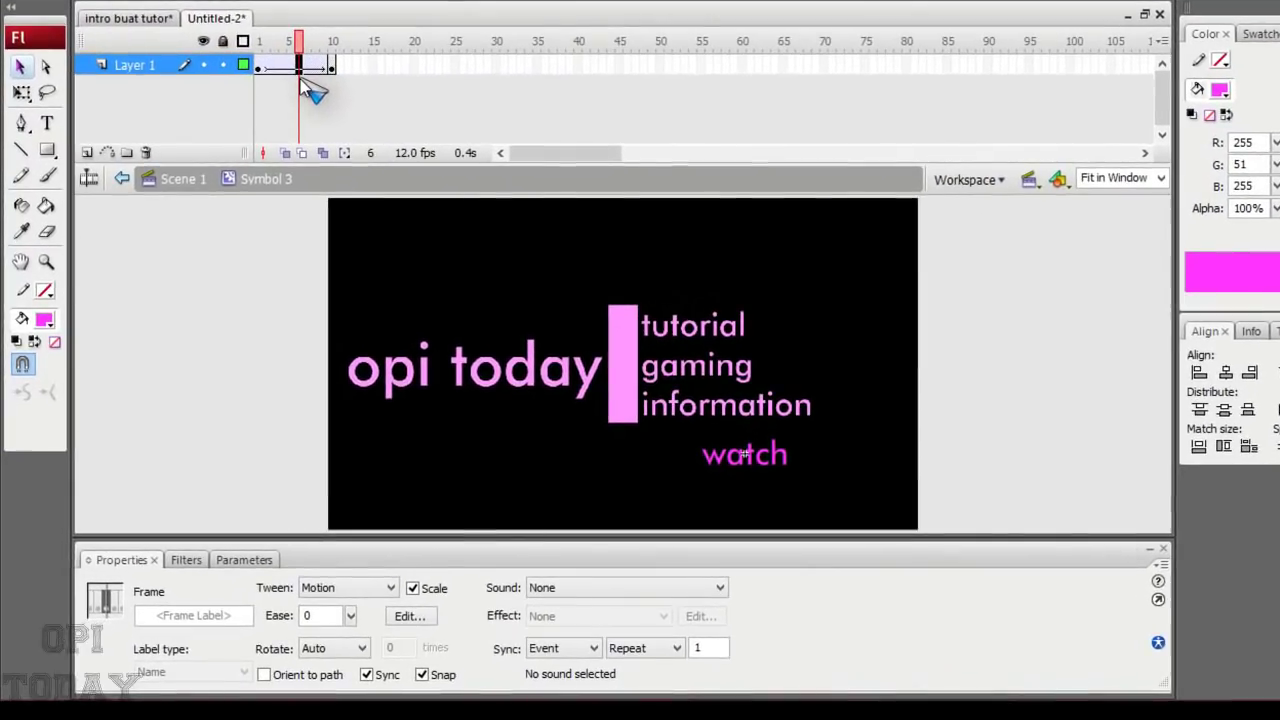
Set the Alpha colour effect of the "watch" instance at frame 1 to 0%.
{"action": "left_click", "coordinate": [259, 66]}
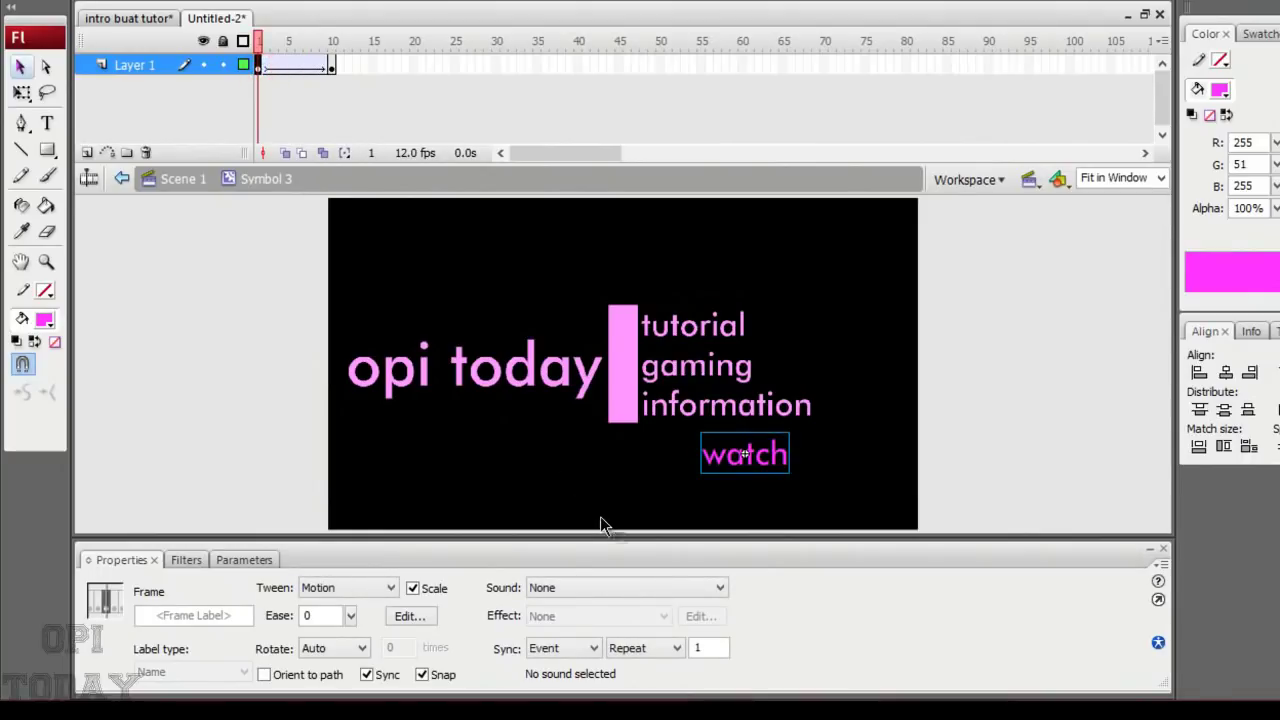
{"action": "left_click", "coordinate": [756, 461]}
{"action": "left_click", "coordinate": [604, 588]}
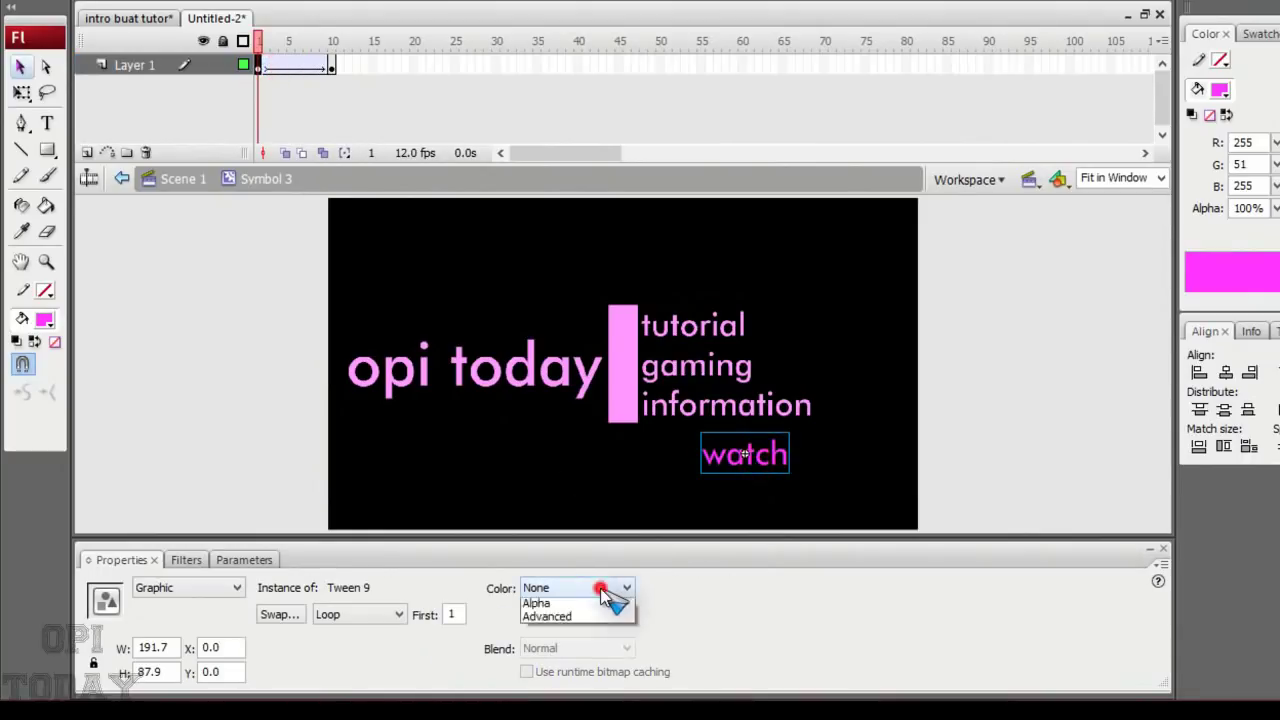
{"action": "left_click", "coordinate": [565, 647]}
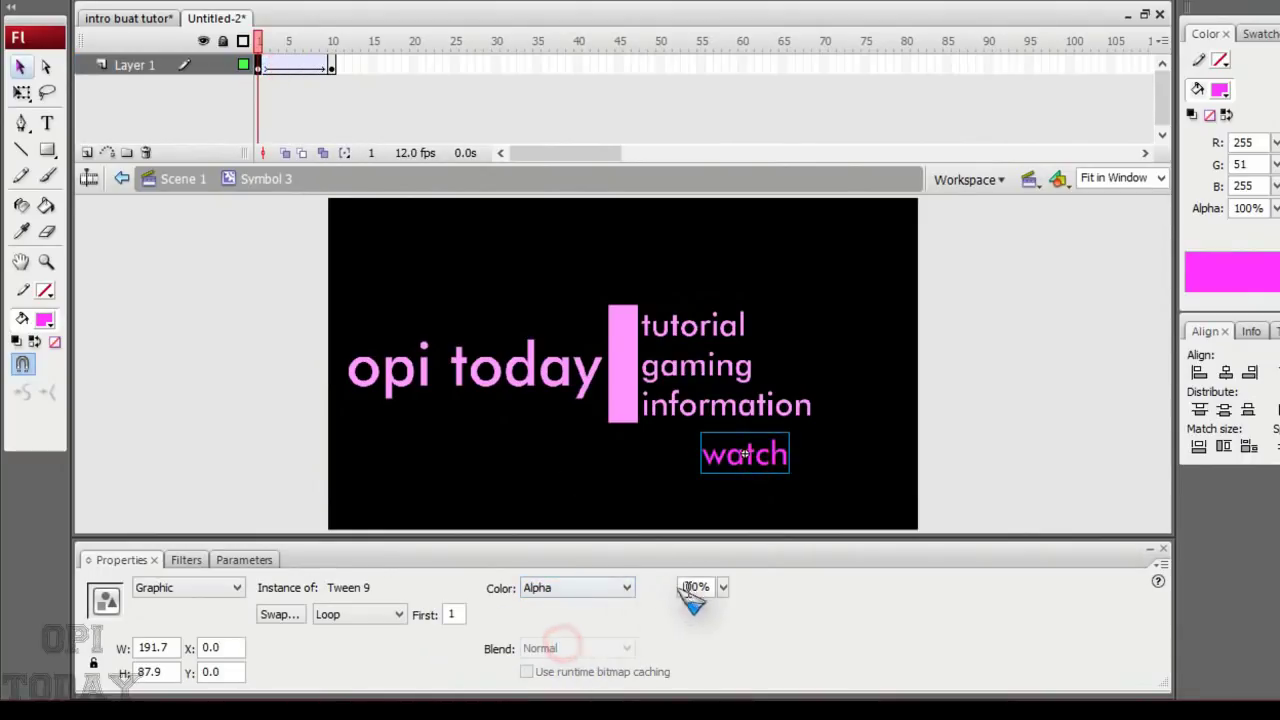
{"action": "left_click_drag", "start_coordinate": [711, 587], "coordinate": [660, 590]}
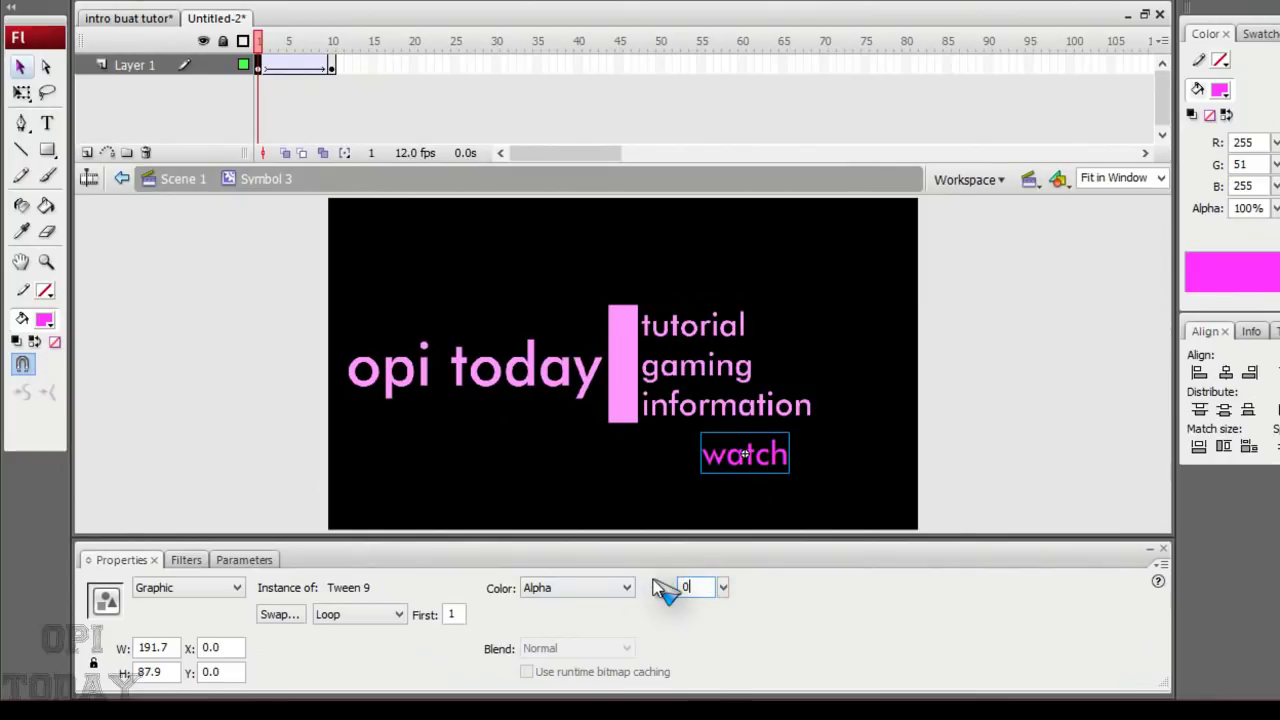
Set the Alpha colour effect of the "watch" instance at frame 10 to 100%.
{"action": "left_click", "coordinate": [331, 65]}
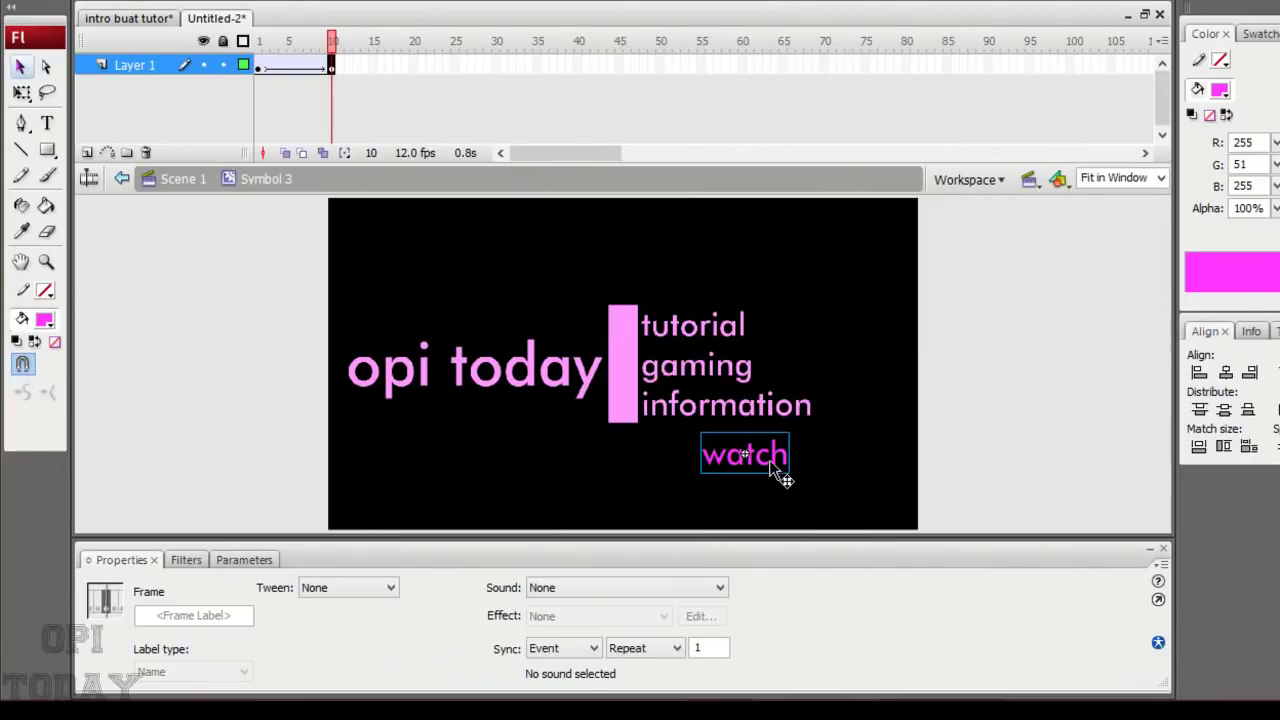
{"action": "left_click", "coordinate": [783, 480]}
{"action": "left_click", "coordinate": [605, 592]}
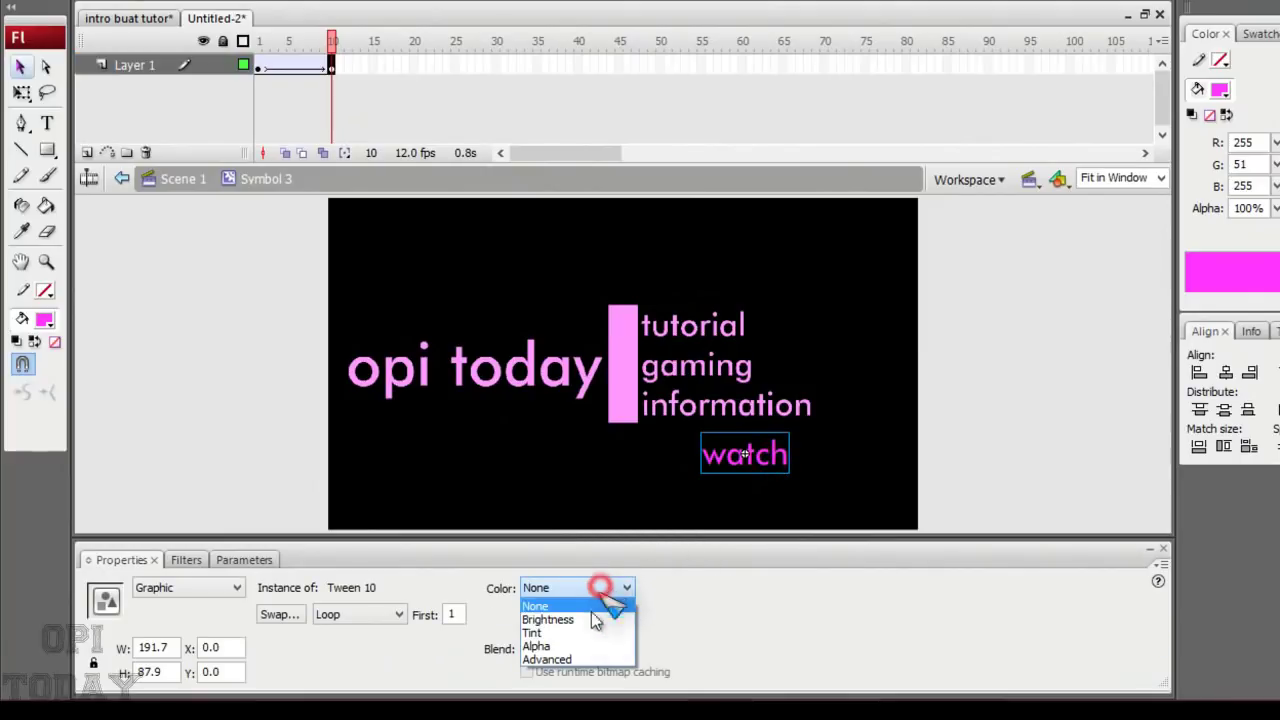
{"action": "left_click", "coordinate": [541, 647]}
{"action": "left_click", "coordinate": [705, 587]}
{"action": "type", "text": "100"}
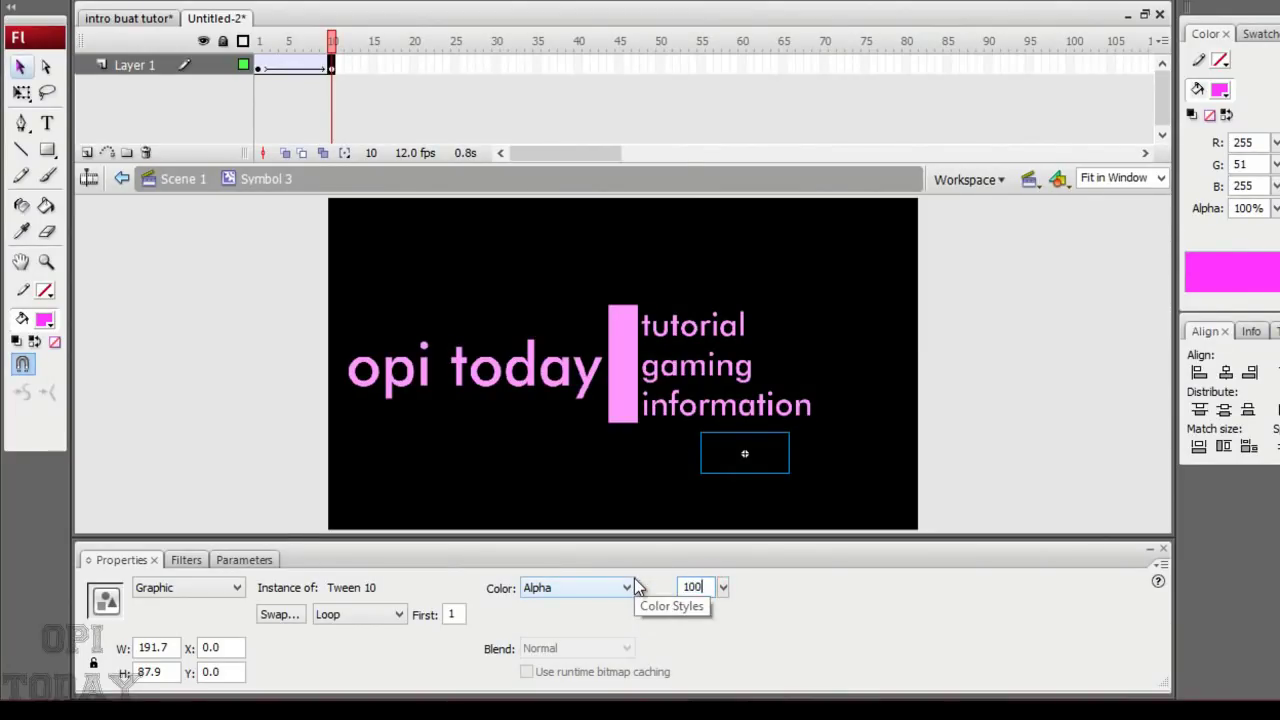
{"action": "key", "text": "Return"}
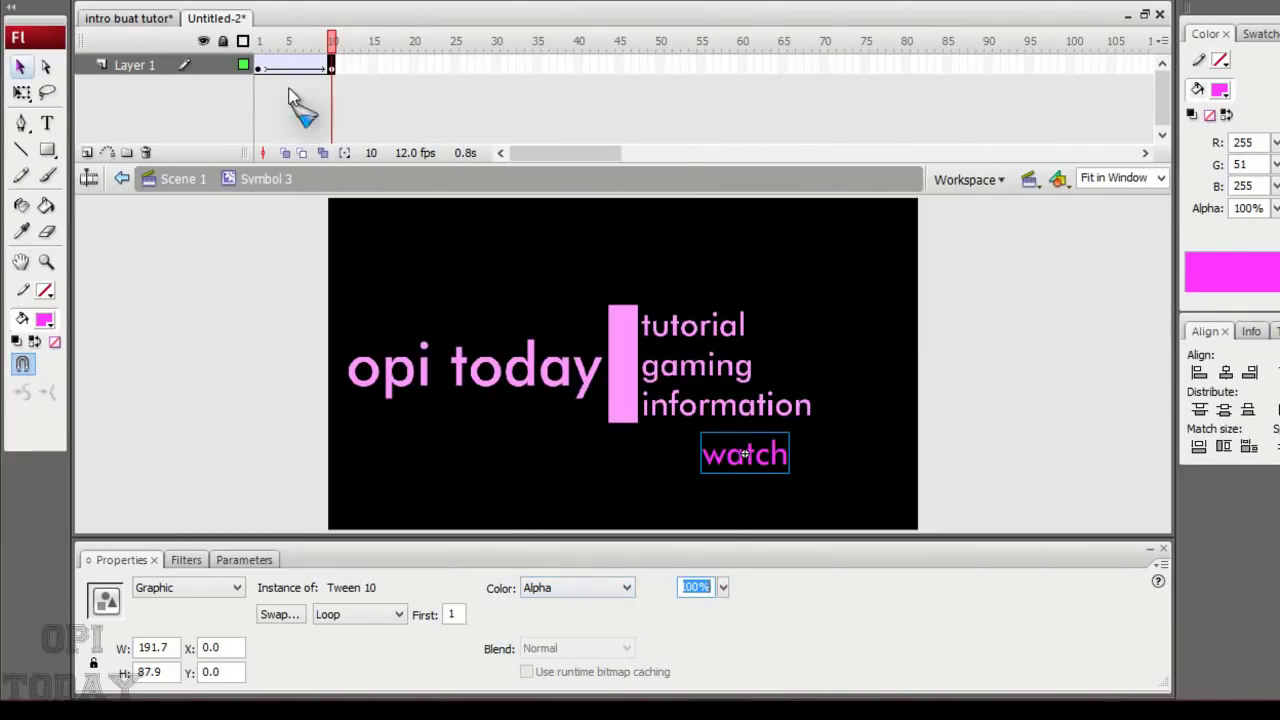
Preview the "watch" movie clip's fade-in from frame 1, and test the whole movie from Scene 1.
{"action": "left_click", "coordinate": [257, 68]}
{"action": "key", "text": "Return"}
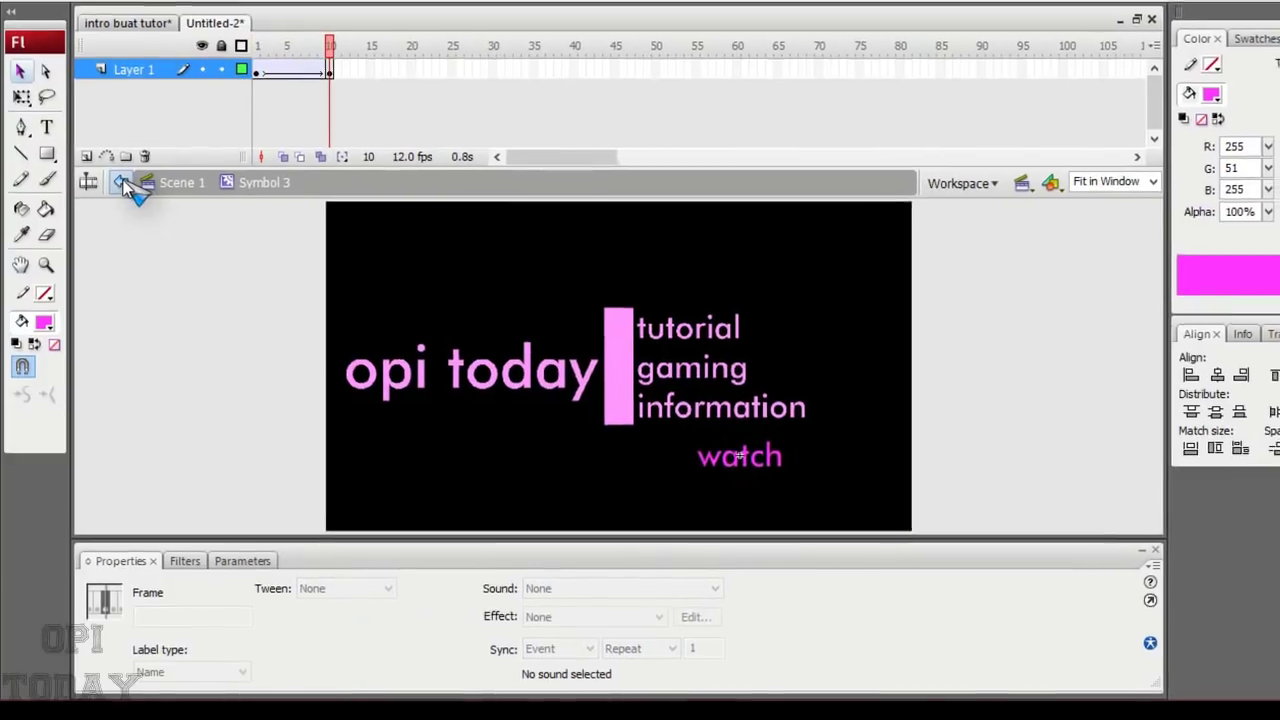
{"action": "left_click", "coordinate": [130, 178]}
{"action": "key", "text": "ctrl+Return"}
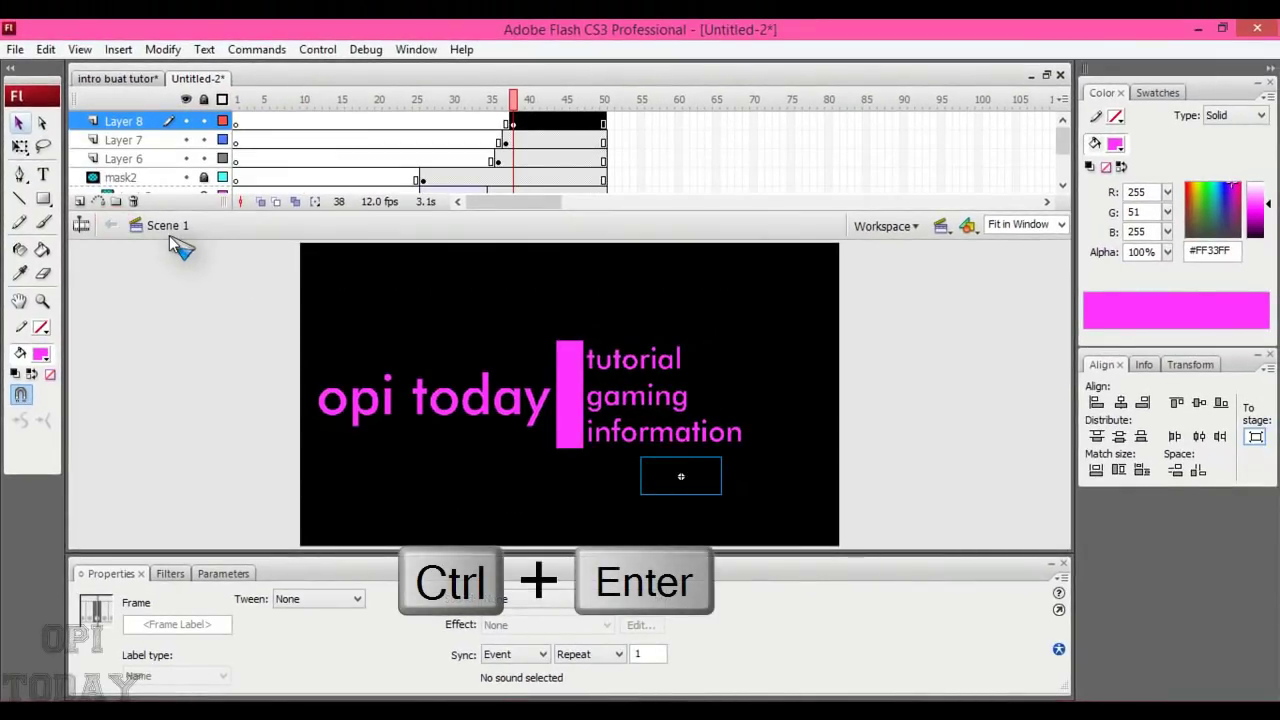